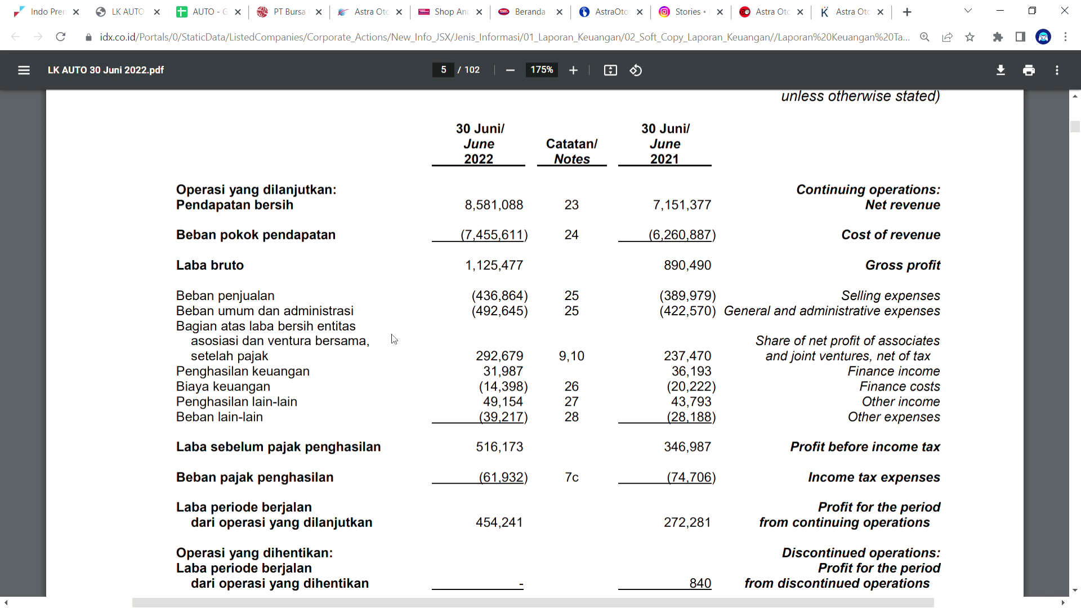
- Examine net revenue and the reporting periods in the interim profit or loss statement on page 5
{"action": "scroll", "coordinate": [402, 362], "scroll_direction": "up", "scroll_amount": 1}
{"action": "scroll", "coordinate": [332, 187], "scroll_direction": "up", "scroll_amount": 1}
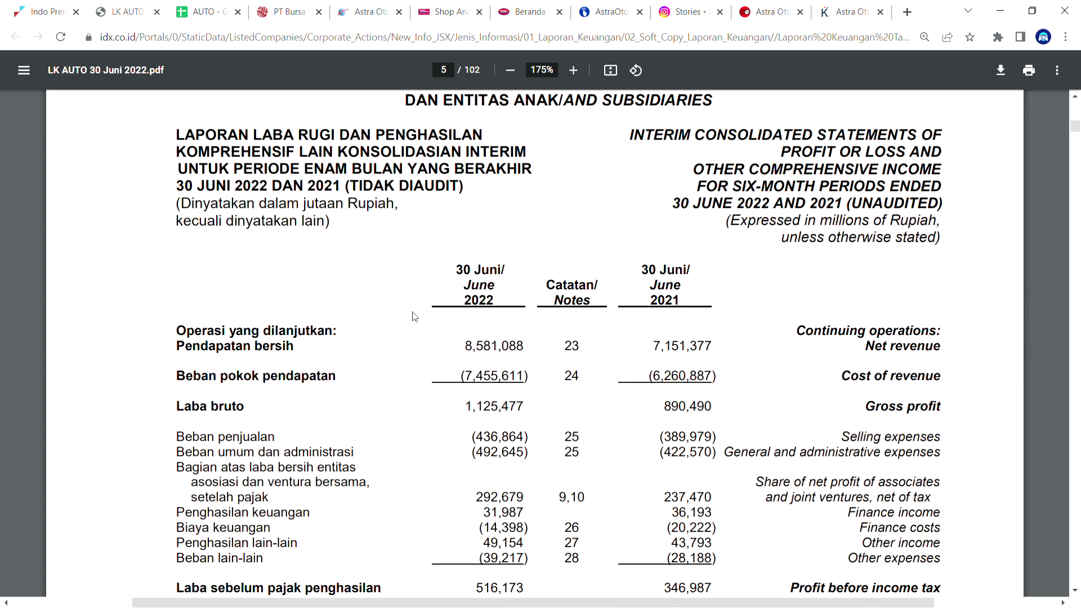
{"action": "scroll", "coordinate": [388, 342], "scroll_direction": "down", "scroll_amount": 2}
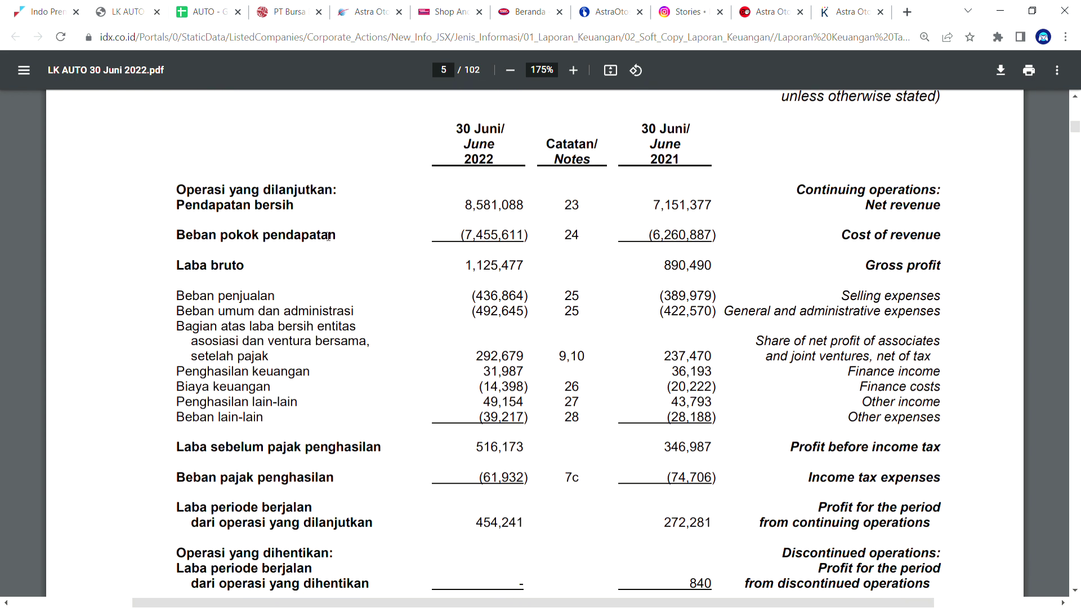
{"action": "left_click_drag", "start_coordinate": [204, 191], "coordinate": [299, 194]}
{"action": "left_click", "coordinate": [328, 214]}
{"action": "scroll", "coordinate": [668, 227], "scroll_direction": "up", "scroll_amount": 3}
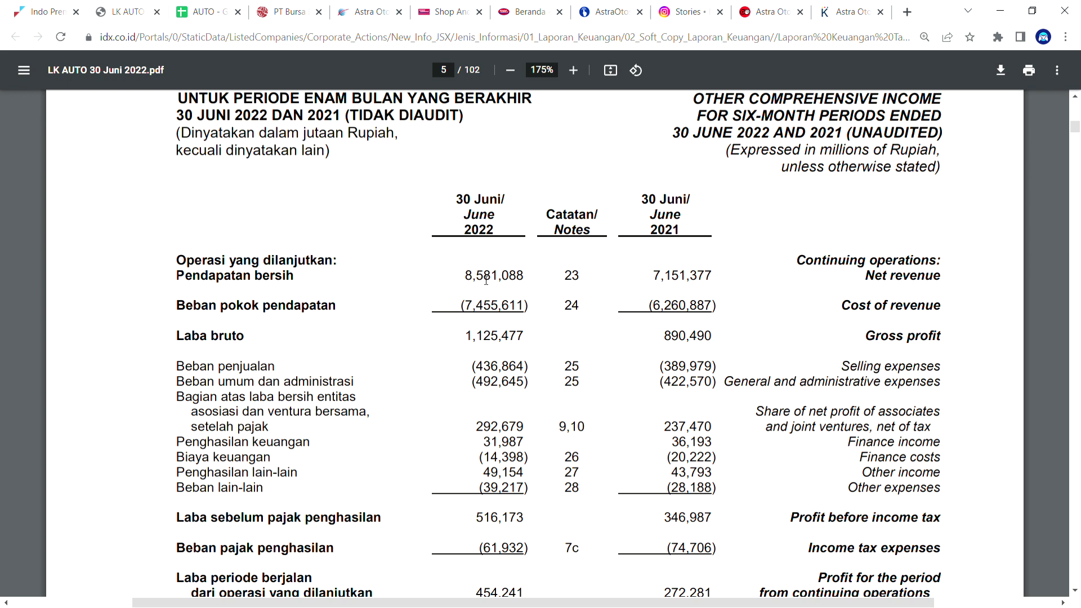
{"action": "scroll", "coordinate": [544, 328], "scroll_direction": "down", "scroll_amount": 3}
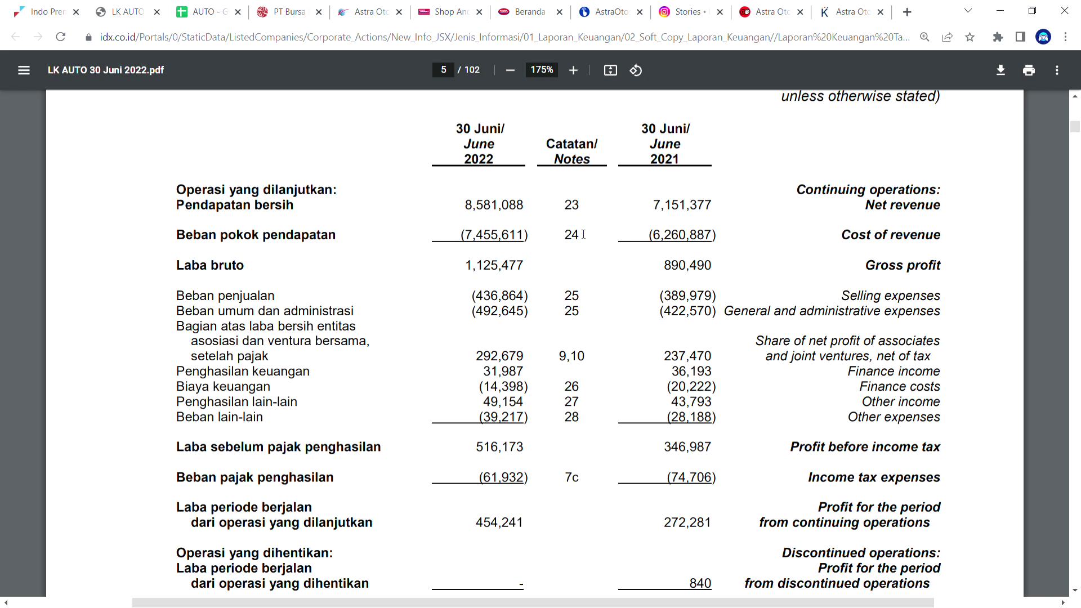
- Find Note 23 on net revenue and examine its local, export and related-party sales breakdown
{"action": "left_click_drag", "start_coordinate": [1076, 128], "coordinate": [1078, 456]}
{"action": "scroll", "coordinate": [756, 410], "scroll_direction": "up", "scroll_amount": 6}
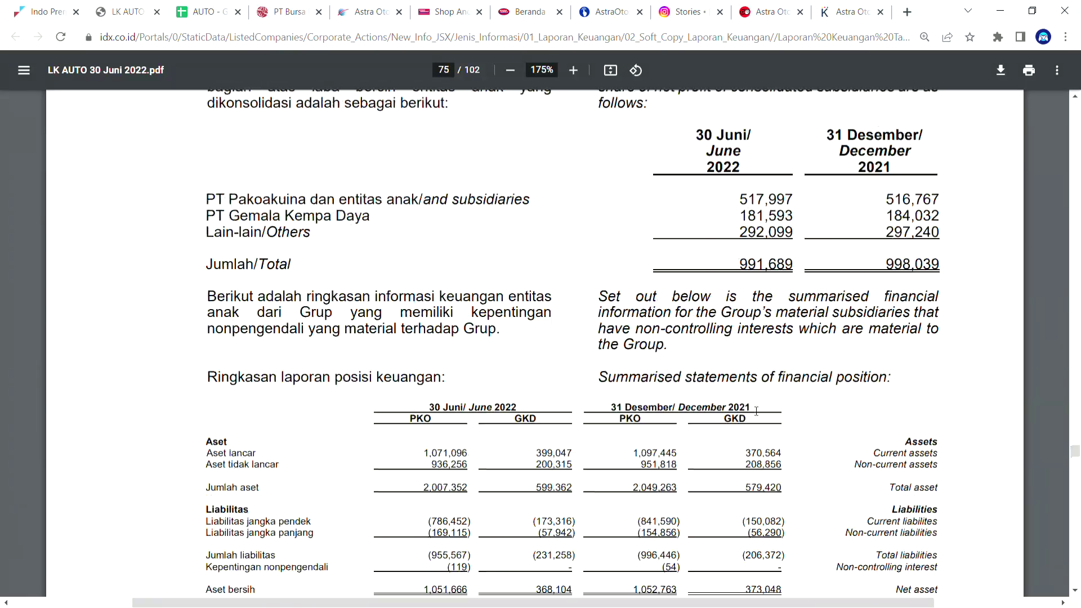
{"action": "scroll", "coordinate": [756, 409], "scroll_direction": "down", "scroll_amount": 15}
{"action": "scroll", "coordinate": [757, 410], "scroll_direction": "up", "scroll_amount": 1}
{"action": "scroll", "coordinate": [757, 410], "scroll_direction": "down", "scroll_amount": 12}
{"action": "scroll", "coordinate": [756, 410], "scroll_direction": "up", "scroll_amount": 3}
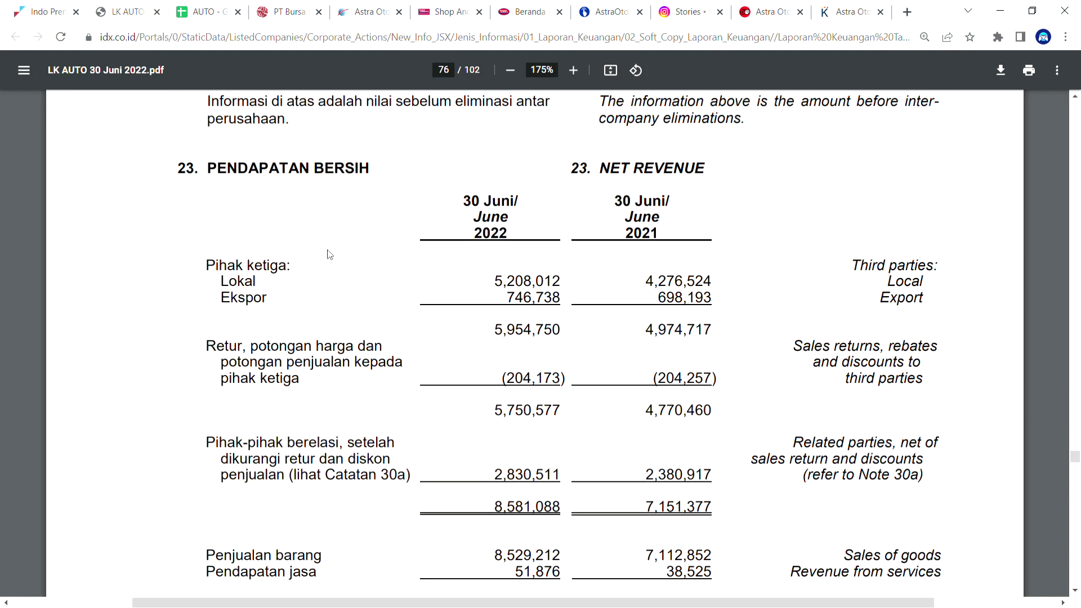
{"action": "left_click_drag", "start_coordinate": [498, 288], "coordinate": [563, 286]}
{"action": "left_click", "coordinate": [535, 288]}
{"action": "scroll", "coordinate": [451, 371], "scroll_direction": "down", "scroll_amount": 3}
{"action": "scroll", "coordinate": [383, 405], "scroll_direction": "down", "scroll_amount": 2}
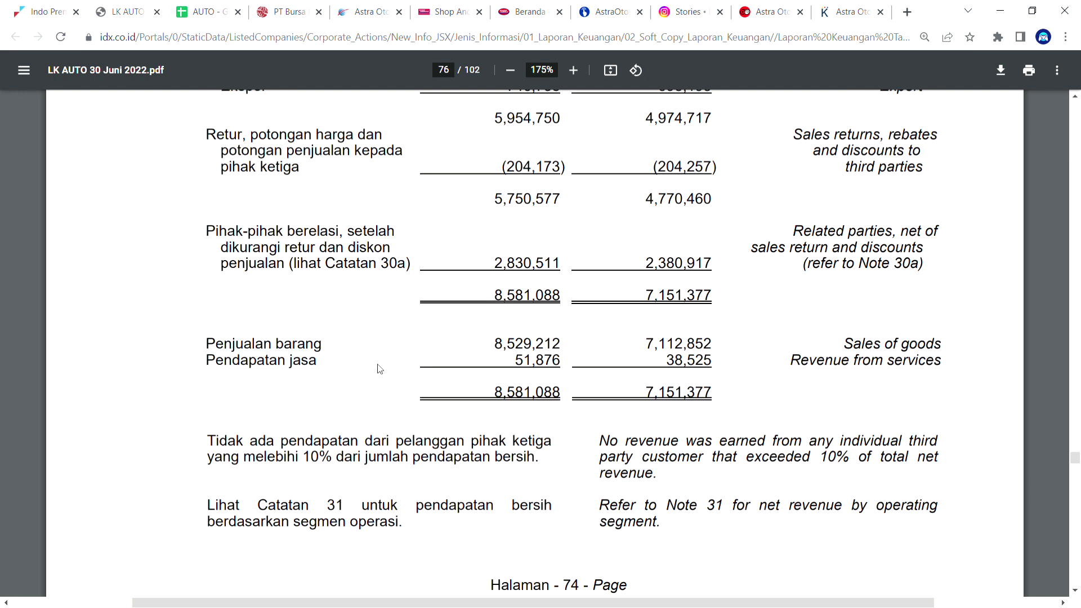
- Compare the June 2022 figures for sales of goods and revenue from services in Note 23
{"action": "left_click_drag", "start_coordinate": [496, 344], "coordinate": [562, 365]}
{"action": "left_click", "coordinate": [571, 408]}
{"action": "left_click_drag", "start_coordinate": [514, 362], "coordinate": [589, 360]}
{"action": "left_click", "coordinate": [554, 367]}
{"action": "left_click_drag", "start_coordinate": [511, 366], "coordinate": [563, 365]}
{"action": "left_click", "coordinate": [521, 364]}
- Read the continuation of Note 23 on page 77, and review the sales of goods line on page 76 again
{"action": "scroll", "coordinate": [513, 442], "scroll_direction": "down", "scroll_amount": 10}
{"action": "scroll", "coordinate": [514, 453], "scroll_direction": "up", "scroll_amount": 8}
{"action": "scroll", "coordinate": [514, 453], "scroll_direction": "down", "scroll_amount": 6}
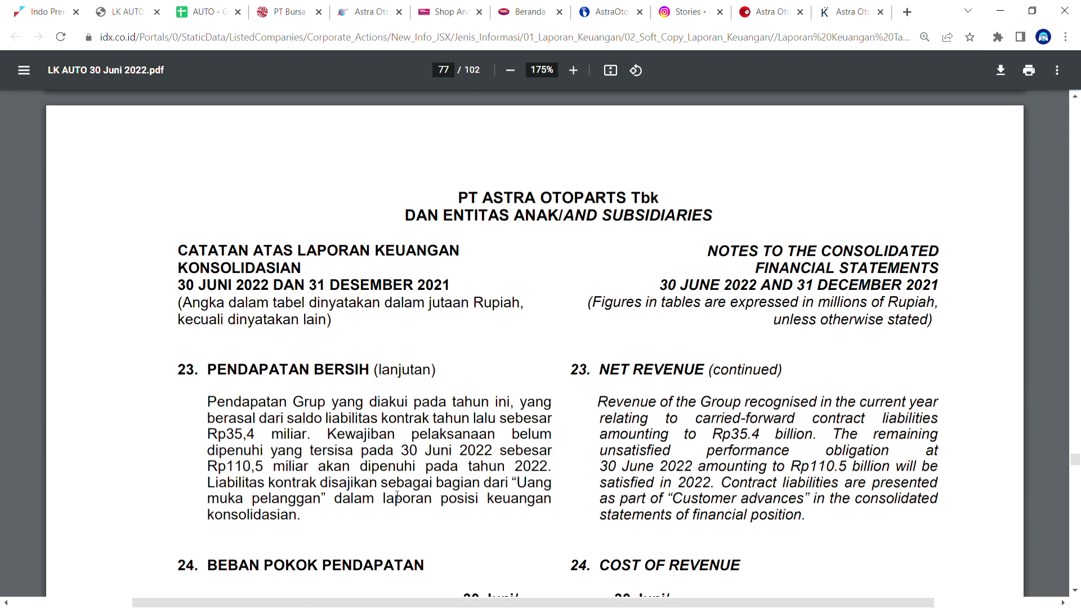
{"action": "scroll", "coordinate": [505, 468], "scroll_direction": "up", "scroll_amount": 9}
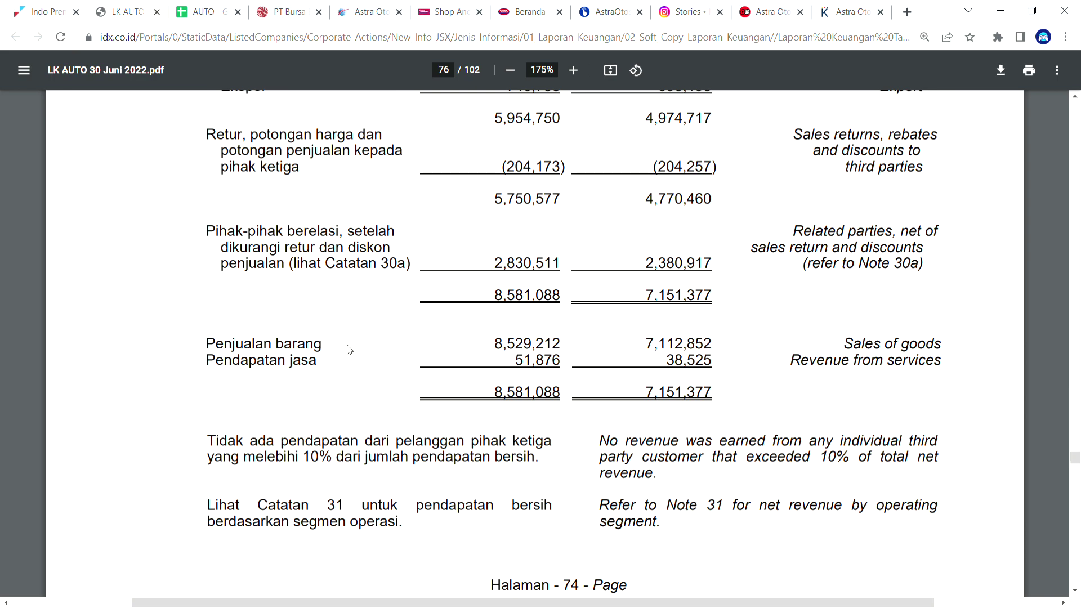
{"action": "left_click_drag", "start_coordinate": [216, 345], "coordinate": [308, 345]}
{"action": "left_click", "coordinate": [516, 345]}
{"action": "left_click_drag", "start_coordinate": [516, 345], "coordinate": [528, 342]}
- Return to the profit or loss statement on page 5 and examine net revenue, cost of revenue and gross profit
{"action": "scroll", "coordinate": [534, 361], "scroll_direction": "up", "scroll_amount": 15}
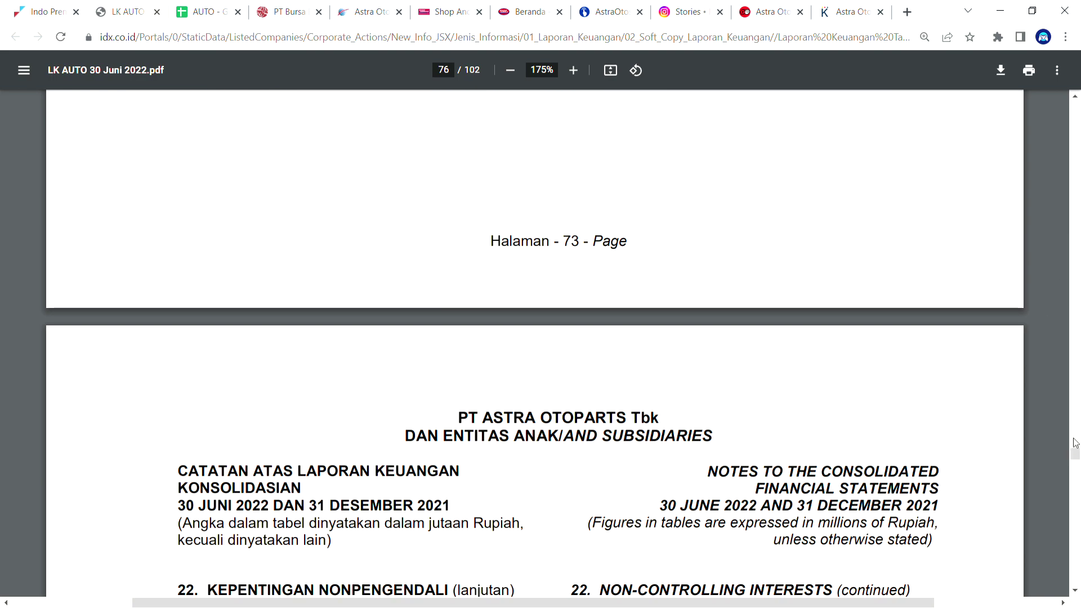
{"action": "scroll", "coordinate": [1079, 429], "scroll_direction": "up", "scroll_amount": 1}
{"action": "left_click_drag", "start_coordinate": [1079, 429], "coordinate": [1076, 116]}
{"action": "scroll", "coordinate": [675, 241], "scroll_direction": "up", "scroll_amount": 4}
{"action": "scroll", "coordinate": [499, 402], "scroll_direction": "down", "scroll_amount": 4}
{"action": "scroll", "coordinate": [500, 401], "scroll_direction": "down", "scroll_amount": 20}
{"action": "scroll", "coordinate": [500, 401], "scroll_direction": "up", "scroll_amount": 6}
{"action": "scroll", "coordinate": [499, 401], "scroll_direction": "down", "scroll_amount": 18}
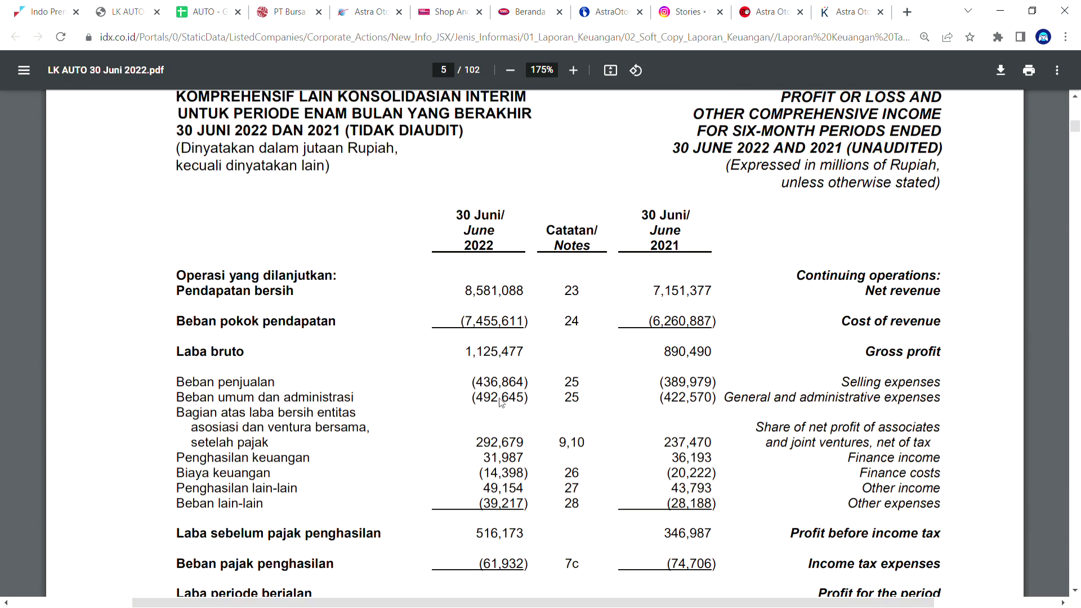
{"action": "left_click_drag", "start_coordinate": [456, 293], "coordinate": [512, 324]}
{"action": "left_click", "coordinate": [493, 295]}
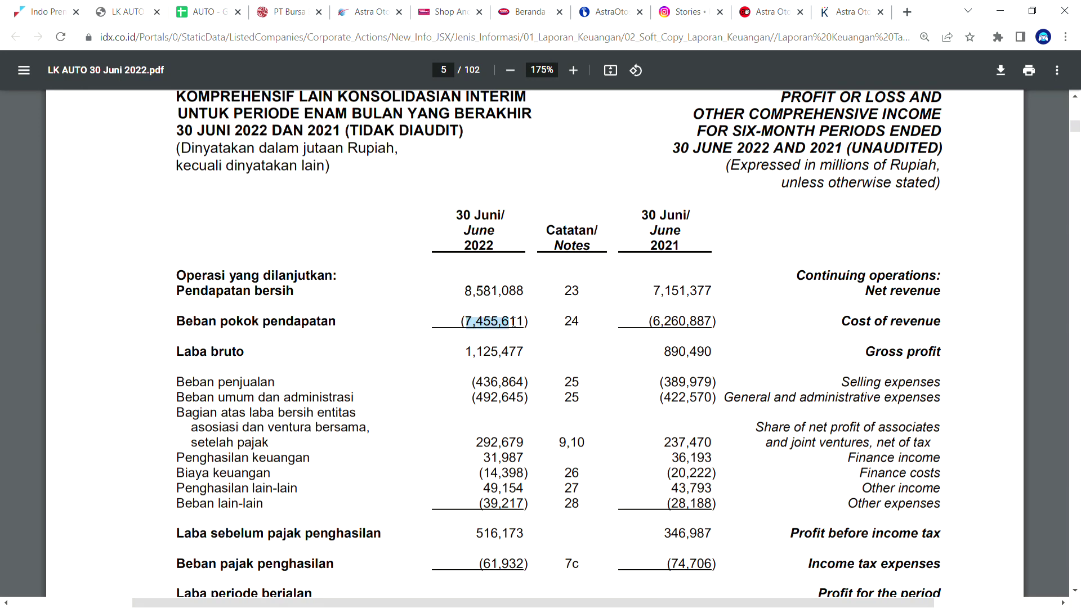
{"action": "left_click_drag", "start_coordinate": [464, 353], "coordinate": [500, 352]}
{"action": "left_click", "coordinate": [531, 364]}
- Examine operating expenses, other income, income tax and profit for the period for June 2022 against June 2021
{"action": "scroll", "coordinate": [602, 366], "scroll_direction": "down", "scroll_amount": 1}
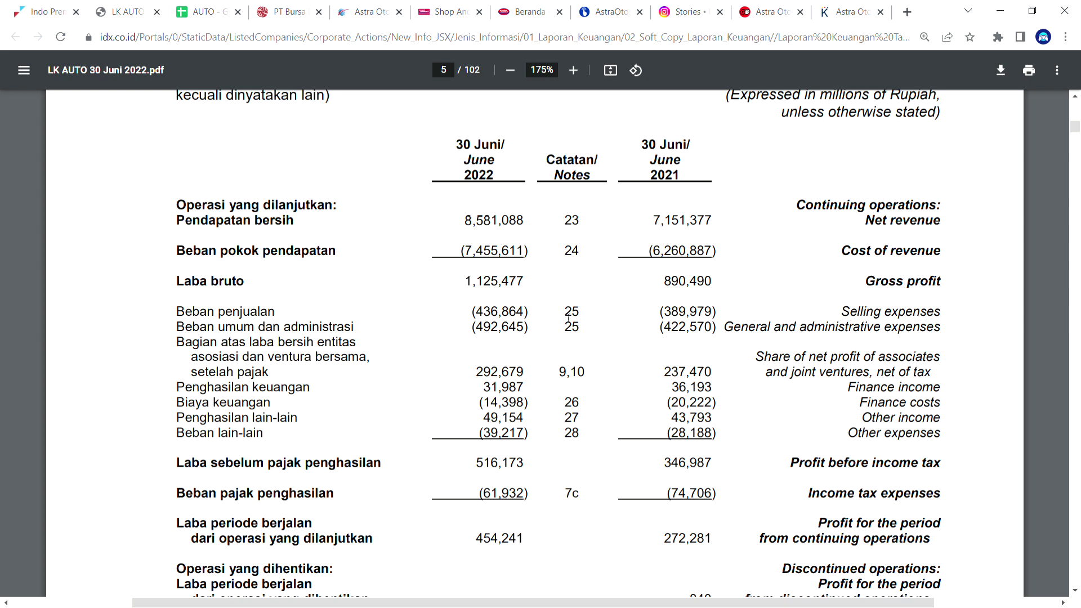
{"action": "scroll", "coordinate": [522, 291], "scroll_direction": "down", "scroll_amount": 1}
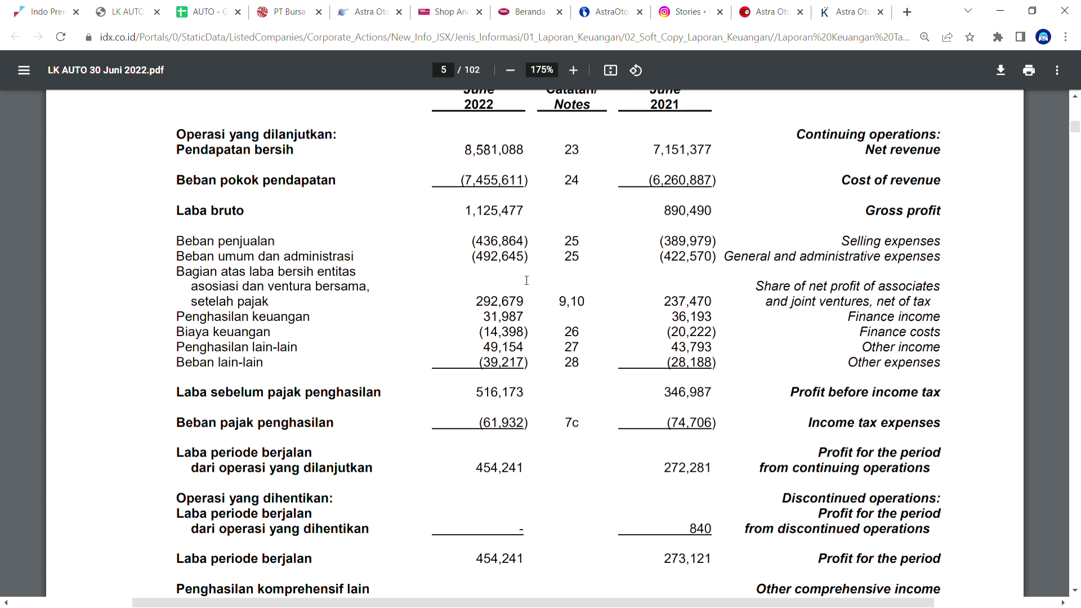
{"action": "scroll", "coordinate": [337, 330], "scroll_direction": "down", "scroll_amount": 1}
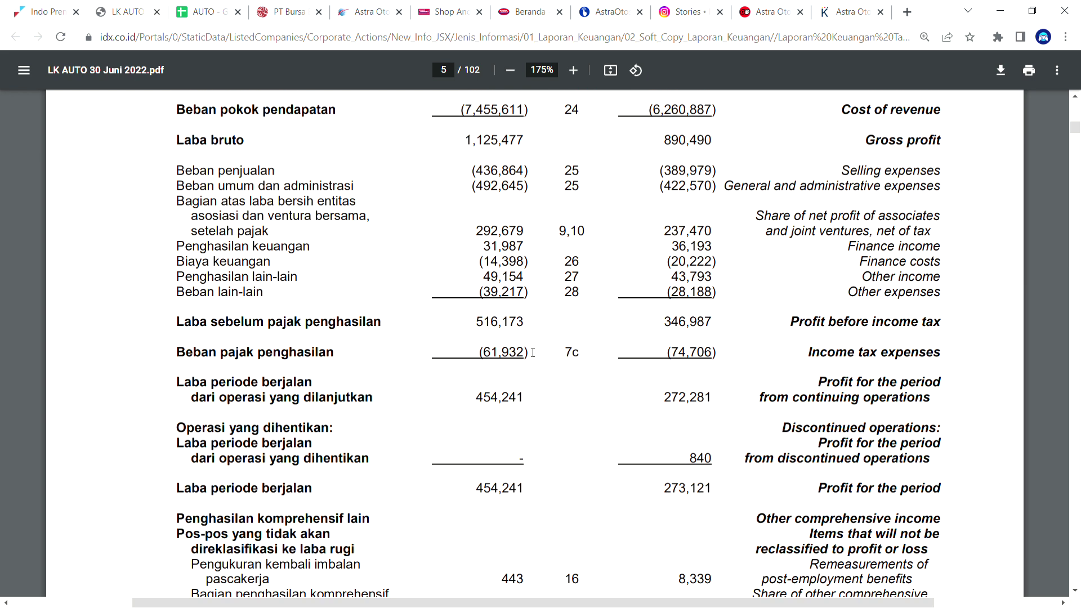
{"action": "scroll", "coordinate": [521, 363], "scroll_direction": "down", "scroll_amount": 1}
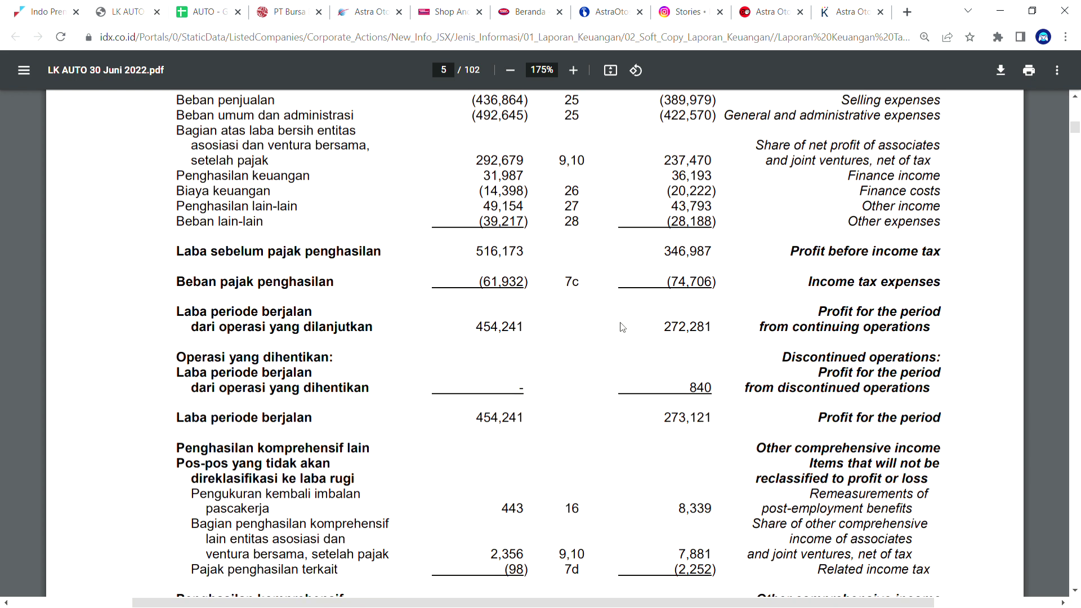
{"action": "scroll", "coordinate": [644, 423], "scroll_direction": "down", "scroll_amount": 1}
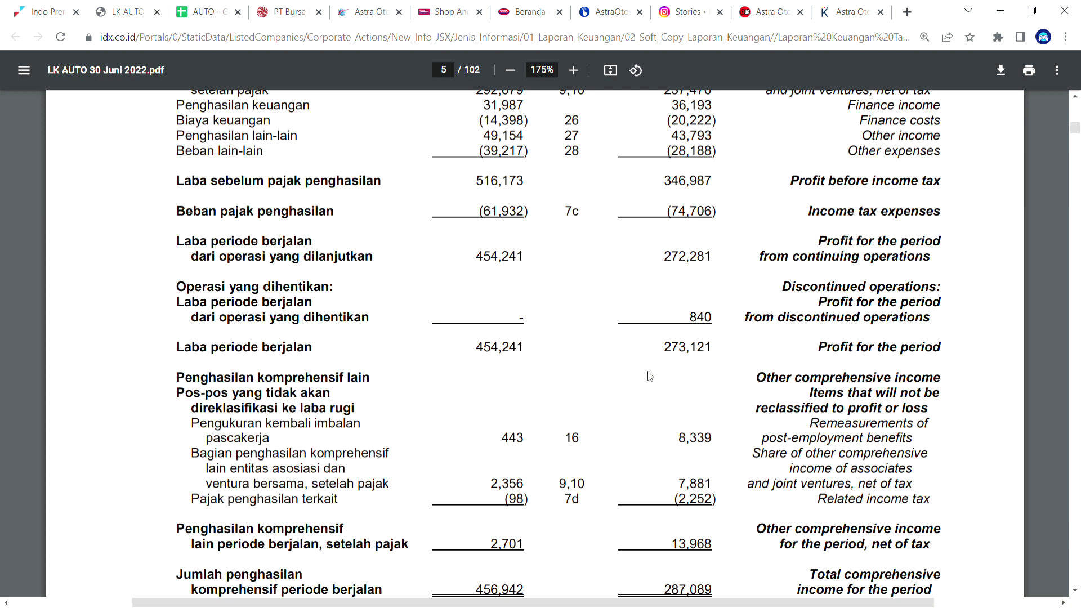
{"action": "scroll", "coordinate": [660, 370], "scroll_direction": "up", "scroll_amount": 8}
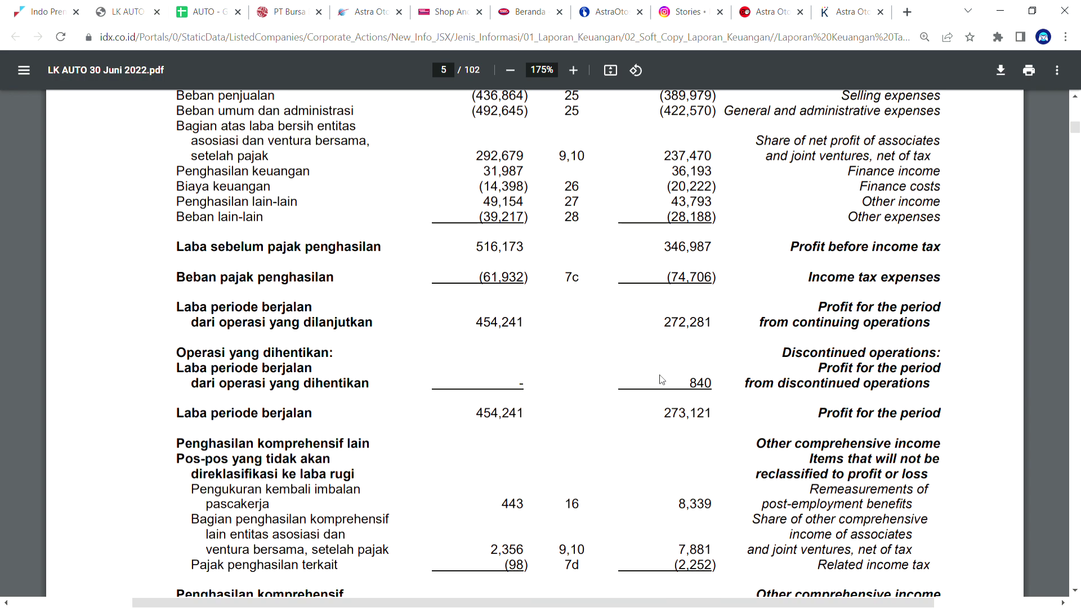
{"action": "scroll", "coordinate": [664, 360], "scroll_direction": "down", "scroll_amount": 2}
{"action": "scroll", "coordinate": [666, 360], "scroll_direction": "down", "scroll_amount": 5}
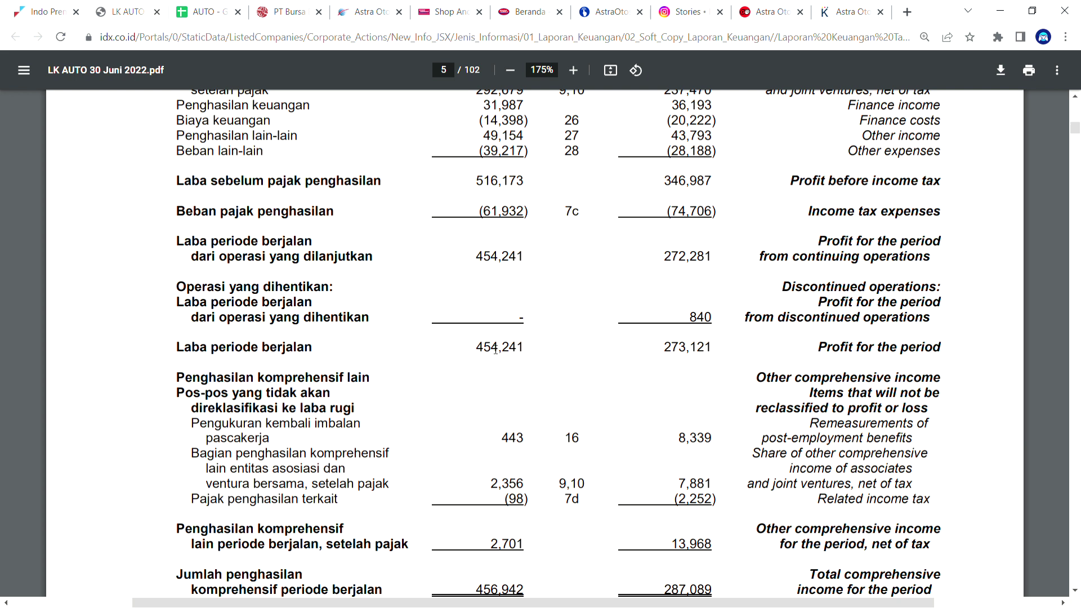
{"action": "scroll", "coordinate": [529, 354], "scroll_direction": "up", "scroll_amount": 3}
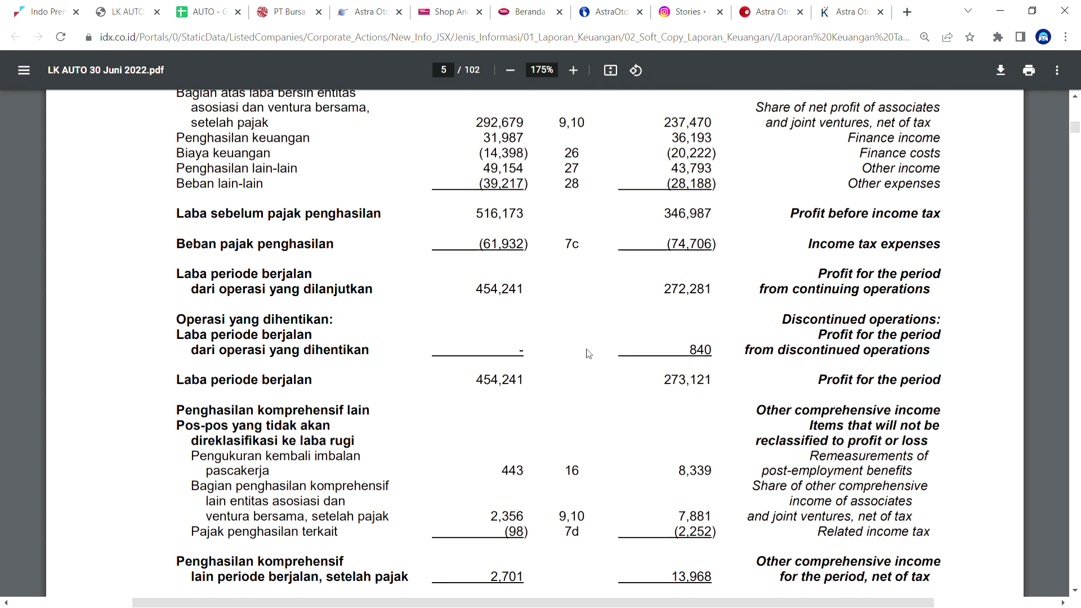
{"action": "scroll", "coordinate": [589, 353], "scroll_direction": "down", "scroll_amount": 1}
{"action": "scroll", "coordinate": [589, 353], "scroll_direction": "up", "scroll_amount": 1}
{"action": "scroll", "coordinate": [589, 353], "scroll_direction": "down", "scroll_amount": 1}
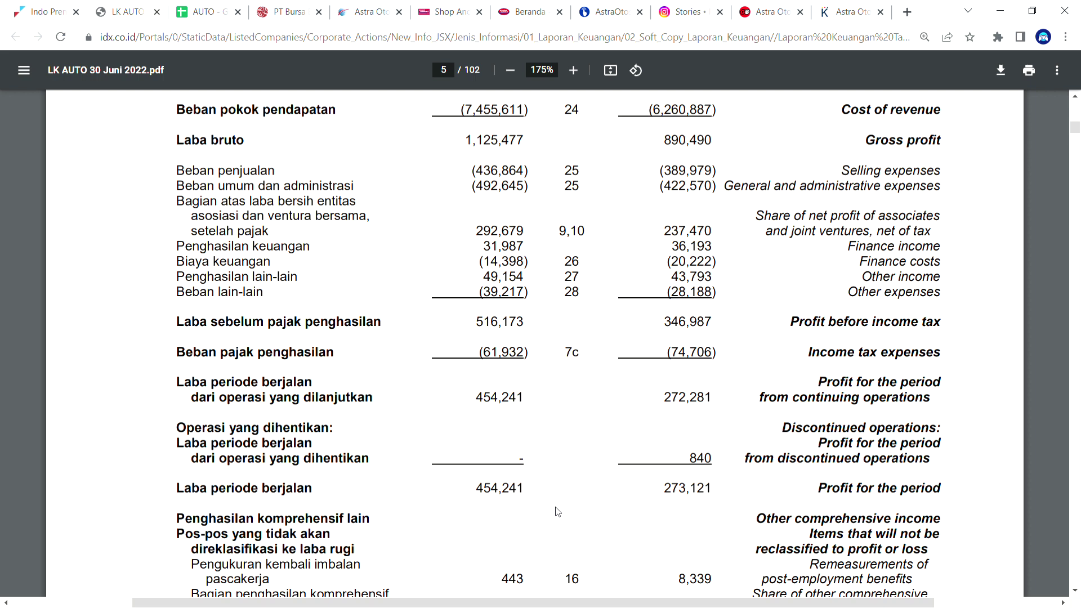
{"action": "scroll", "coordinate": [566, 501], "scroll_direction": "up", "scroll_amount": 1}
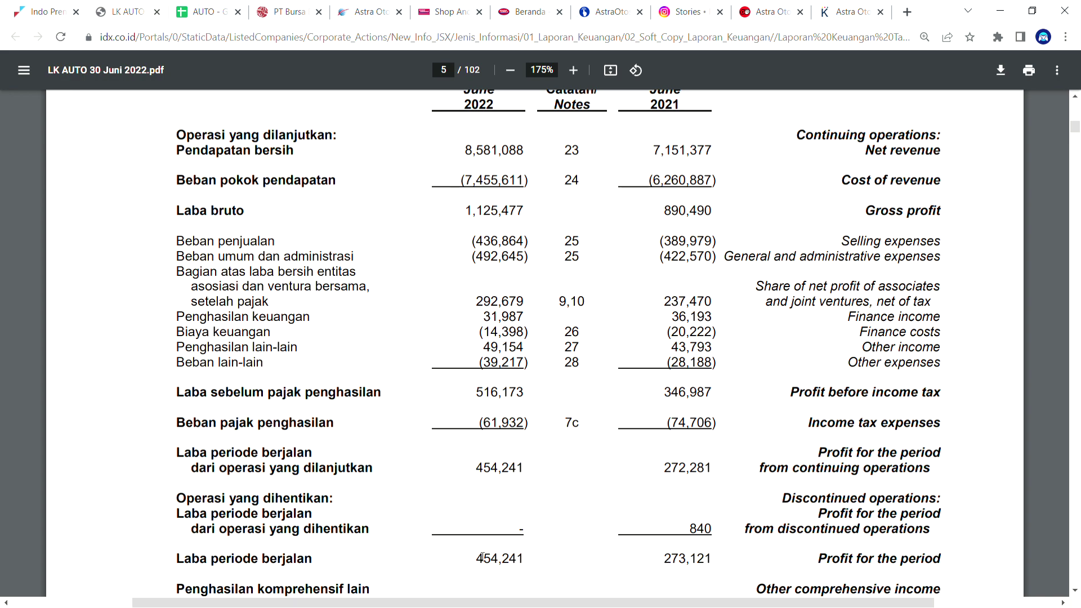
- Go to the statement of financial position on page 3 and examine the current assets
{"action": "scroll", "coordinate": [496, 507], "scroll_direction": "up", "scroll_amount": 20}
{"action": "scroll", "coordinate": [513, 470], "scroll_direction": "up", "scroll_amount": 13}
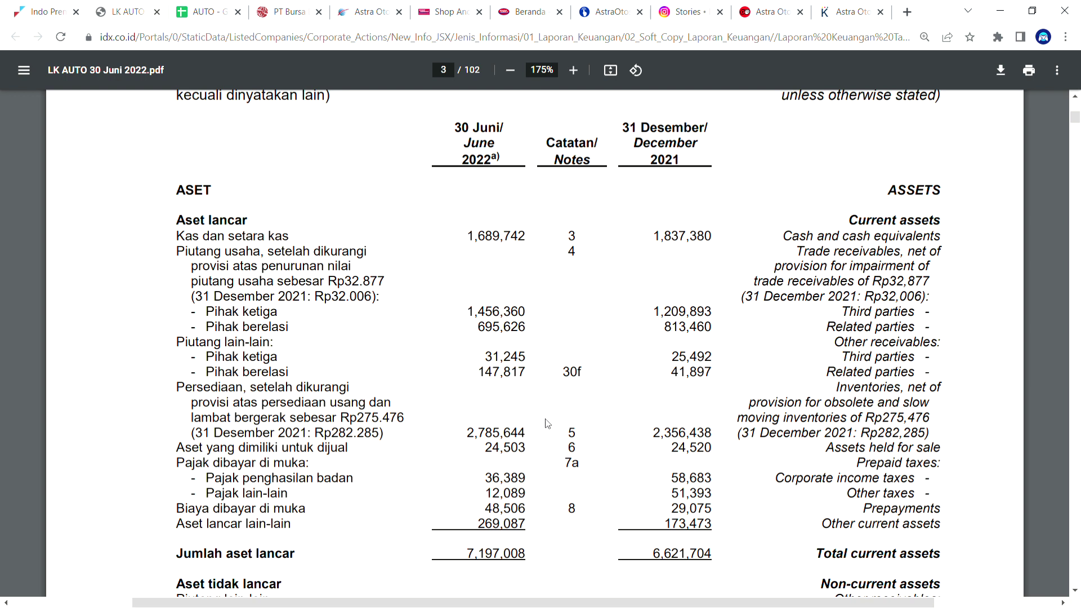
{"action": "scroll", "coordinate": [547, 424], "scroll_direction": "down", "scroll_amount": 4}
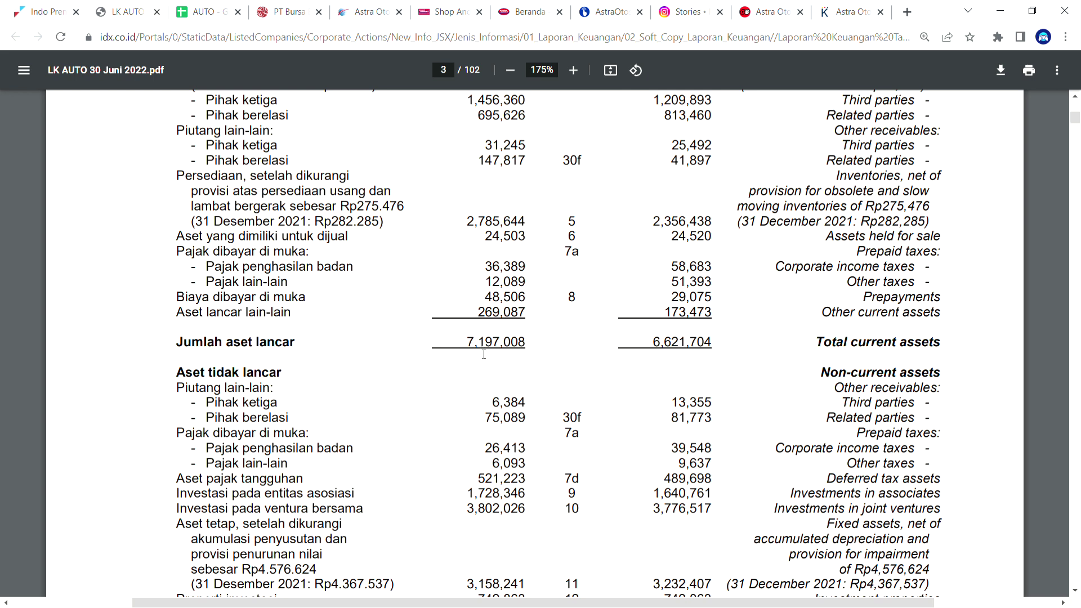
{"action": "scroll", "coordinate": [500, 391], "scroll_direction": "up", "scroll_amount": 3}
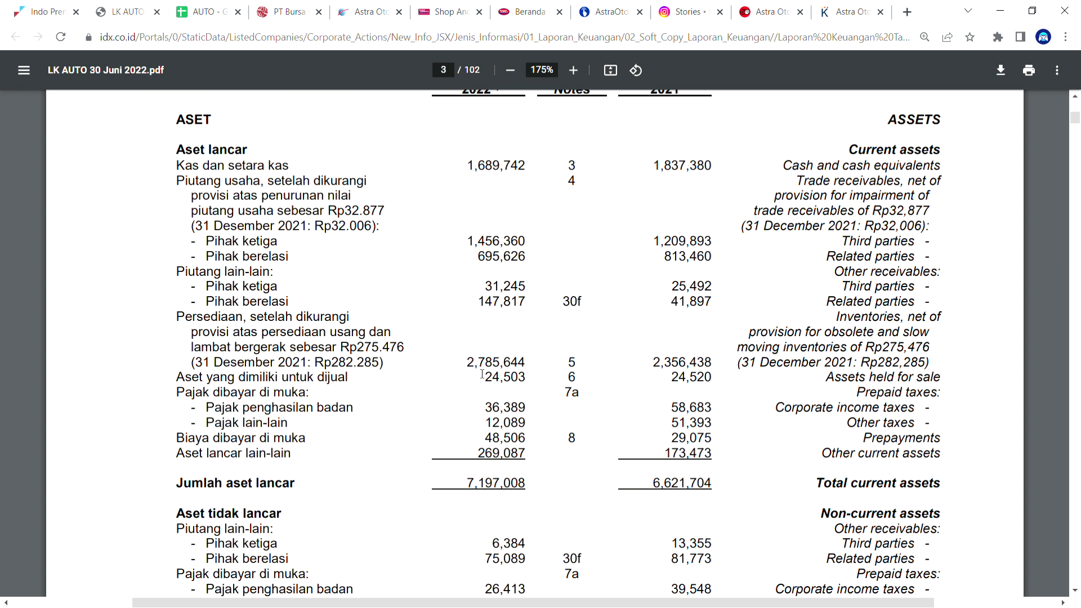
- Compare the current liabilities on page 4 with the current assets on page 3
{"action": "scroll", "coordinate": [495, 417], "scroll_direction": "down", "scroll_amount": 20}
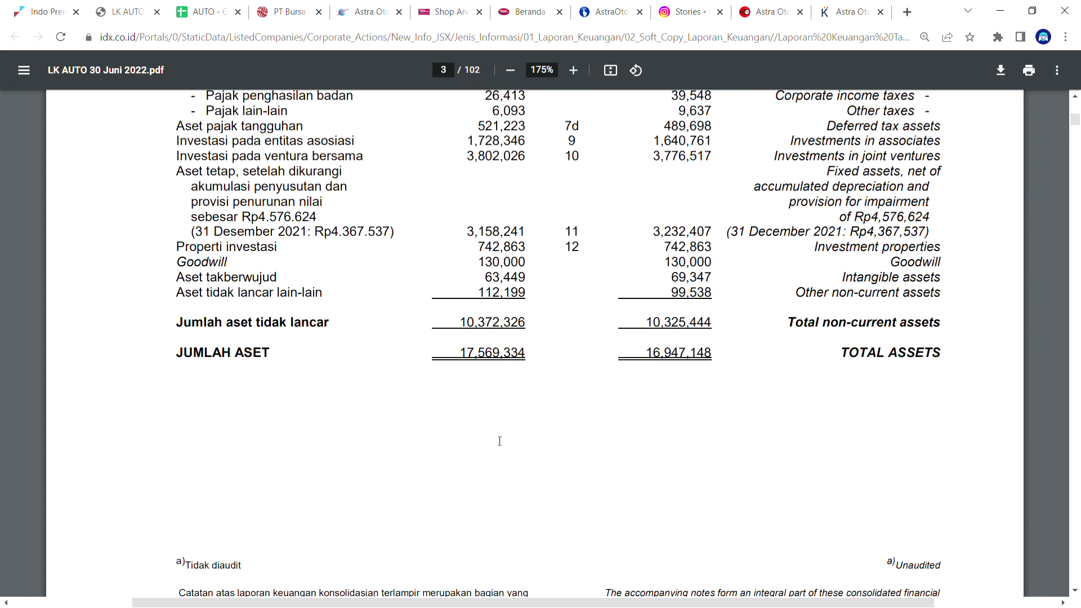
{"action": "scroll", "coordinate": [500, 441], "scroll_direction": "down", "scroll_amount": 6}
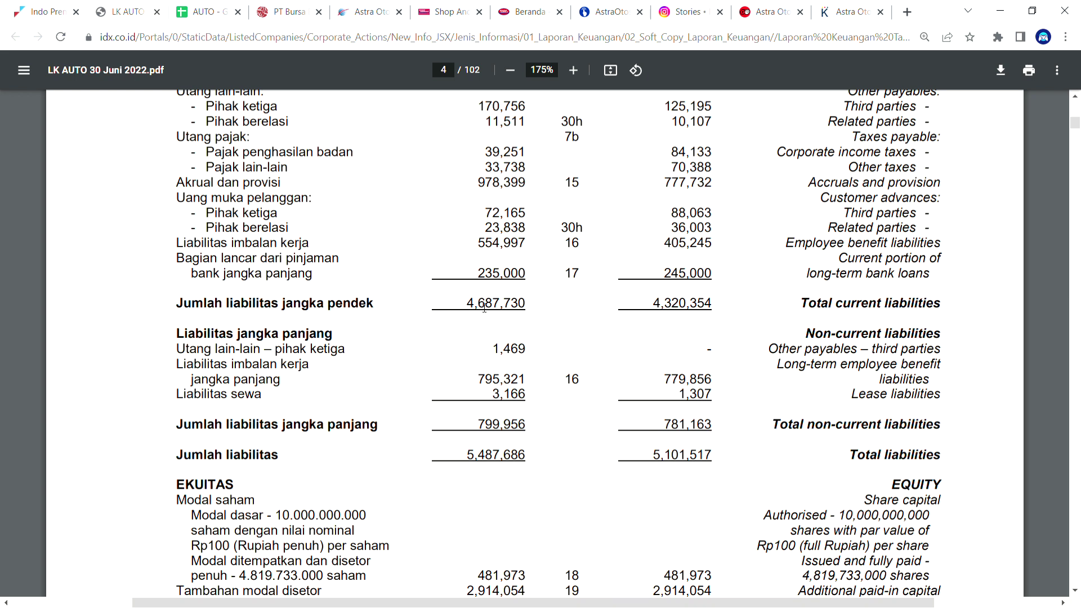
{"action": "scroll", "coordinate": [546, 343], "scroll_direction": "up", "scroll_amount": 3}
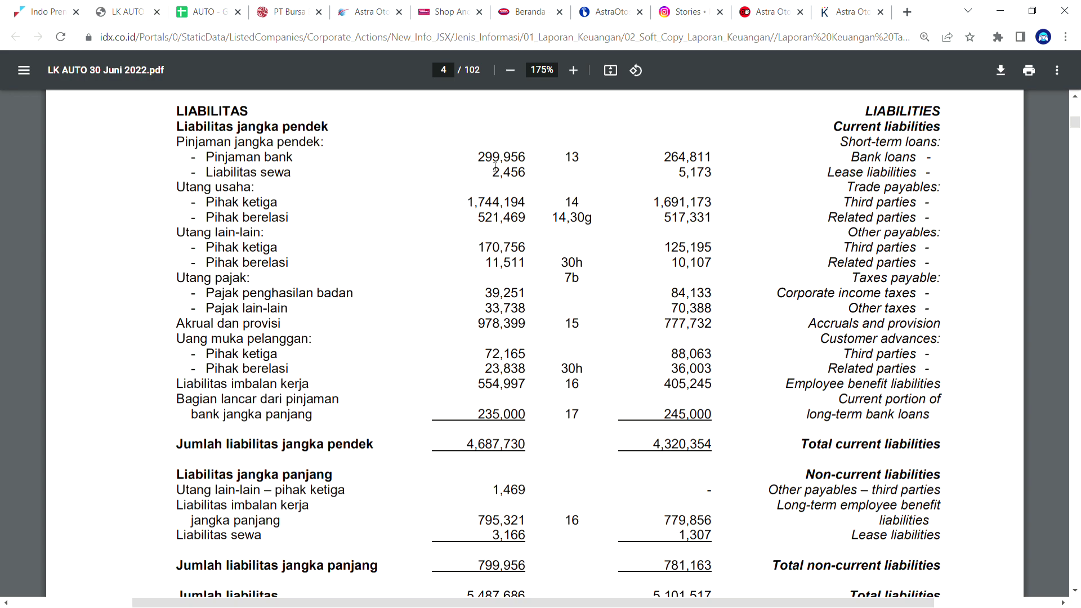
{"action": "scroll", "coordinate": [511, 180], "scroll_direction": "up", "scroll_amount": 20}
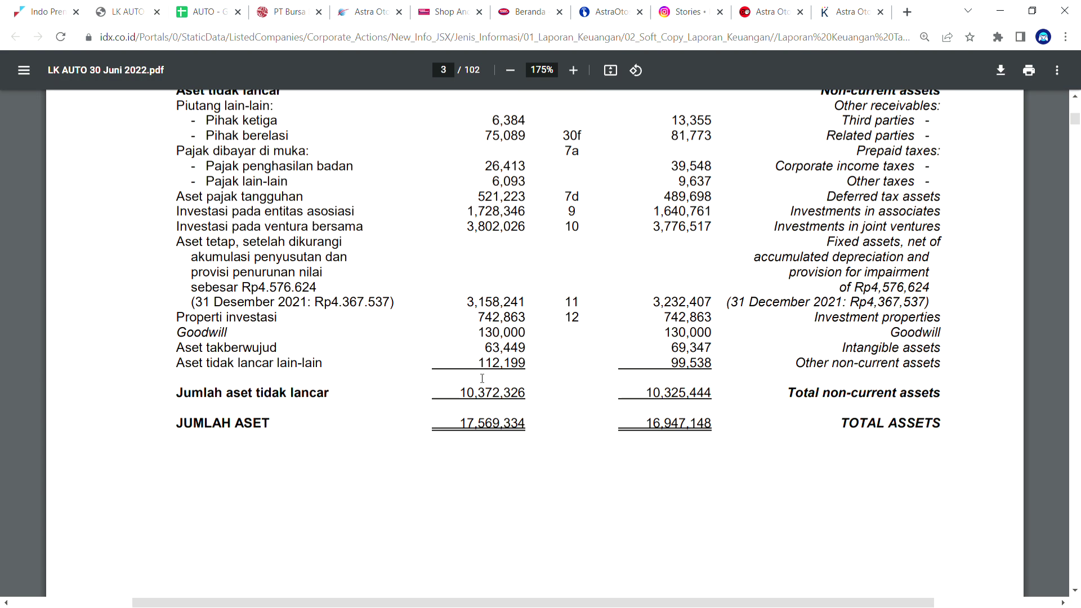
{"action": "scroll", "coordinate": [451, 275], "scroll_direction": "up", "scroll_amount": 1}
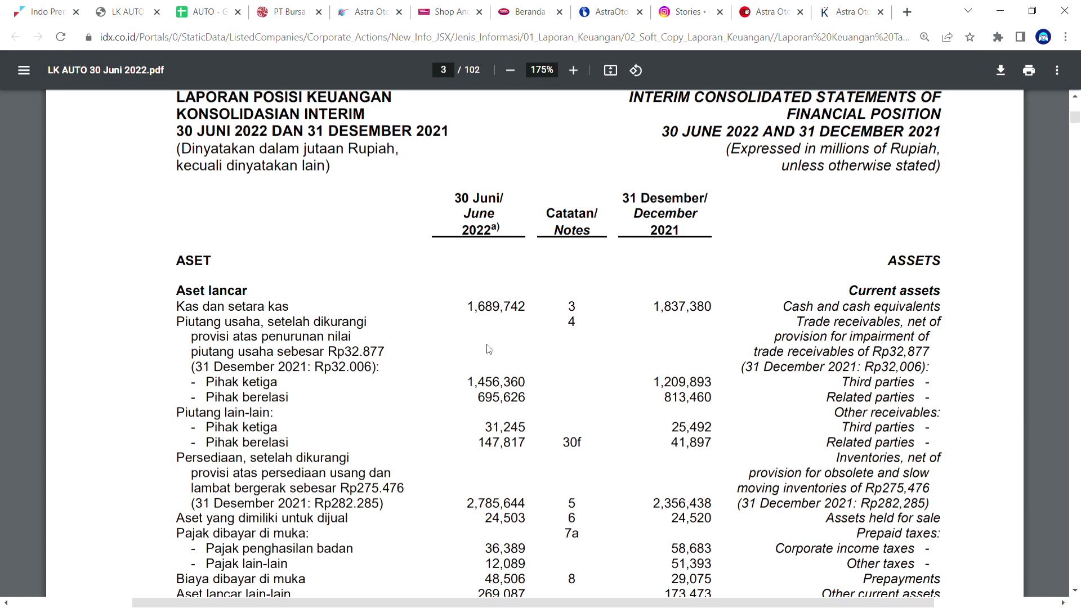
- Examine the non-current liabilities, total liabilities and equity on page 4
{"action": "scroll", "coordinate": [489, 349], "scroll_direction": "down", "scroll_amount": 20}
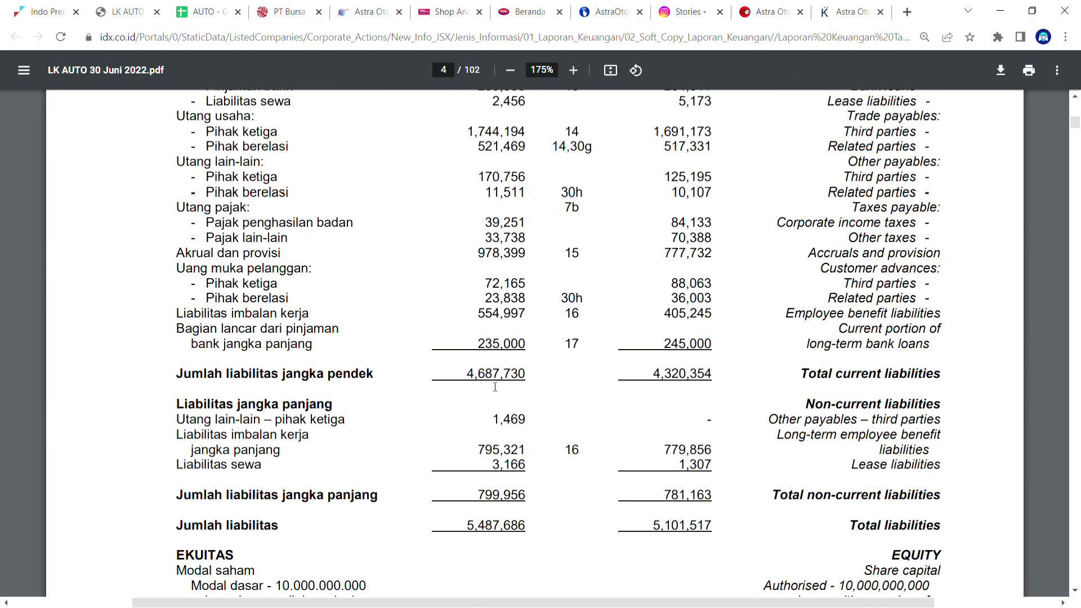
{"action": "scroll", "coordinate": [495, 385], "scroll_direction": "down", "scroll_amount": 1}
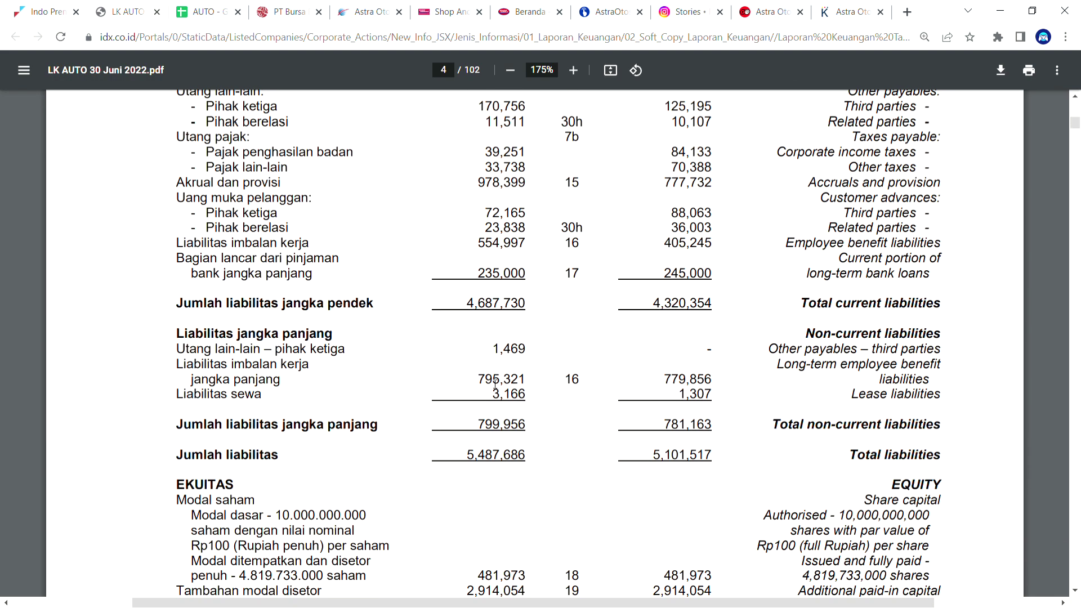
{"action": "scroll", "coordinate": [495, 384], "scroll_direction": "down", "scroll_amount": 3}
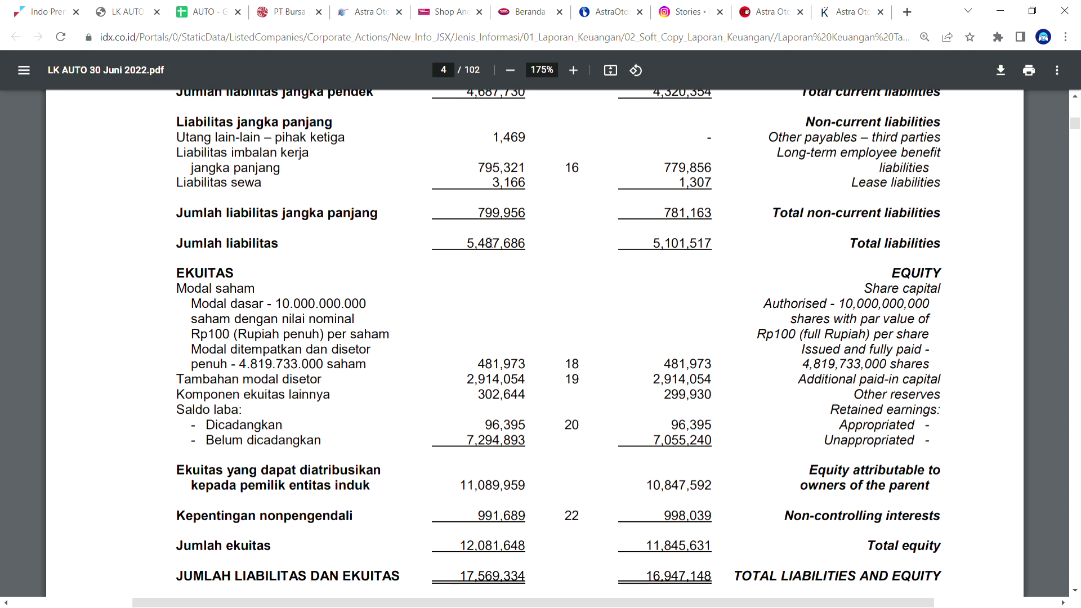
{"action": "left_click_drag", "start_coordinate": [230, 243], "coordinate": [448, 246]}
{"action": "left_click", "coordinate": [474, 250]}
- Return to the asset section on page 3 and check total assets against the liabilities
{"action": "scroll", "coordinate": [508, 314], "scroll_direction": "up", "scroll_amount": 1}
{"action": "scroll", "coordinate": [508, 314], "scroll_direction": "up", "scroll_amount": 15}
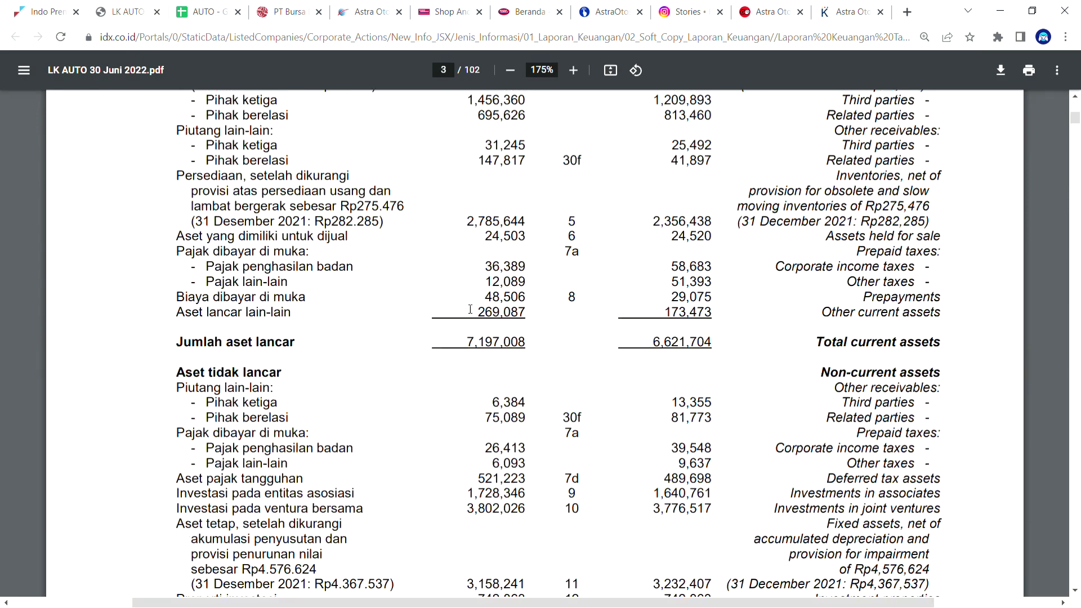
{"action": "scroll", "coordinate": [544, 359], "scroll_direction": "down", "scroll_amount": 15}
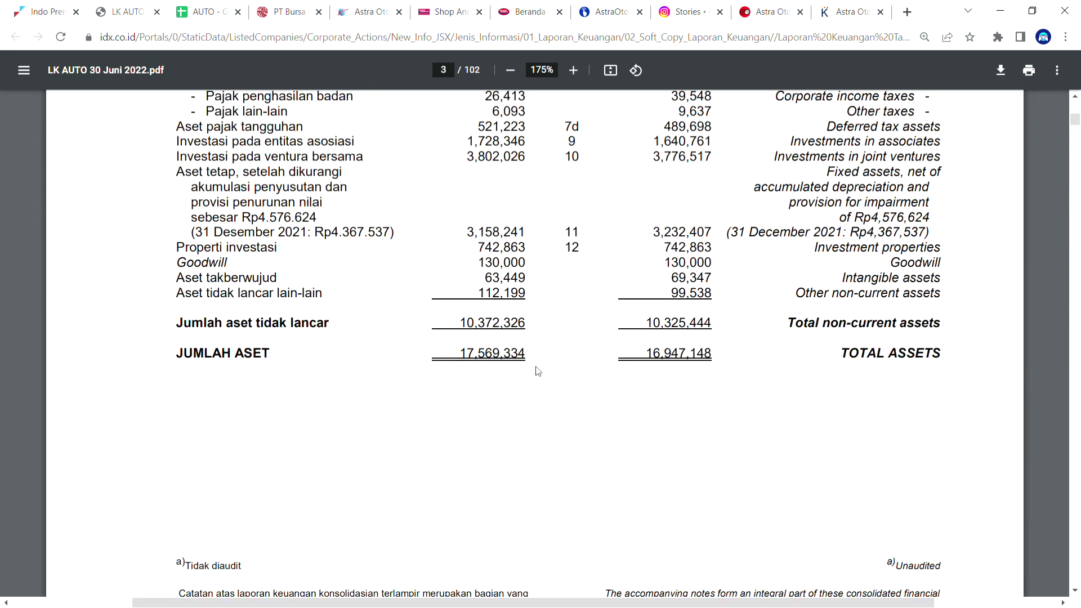
- Go to the profit or loss statement on page 5 and compare the June 2022 and June 2021 figures
{"action": "scroll", "coordinate": [553, 372], "scroll_direction": "down", "scroll_amount": 20}
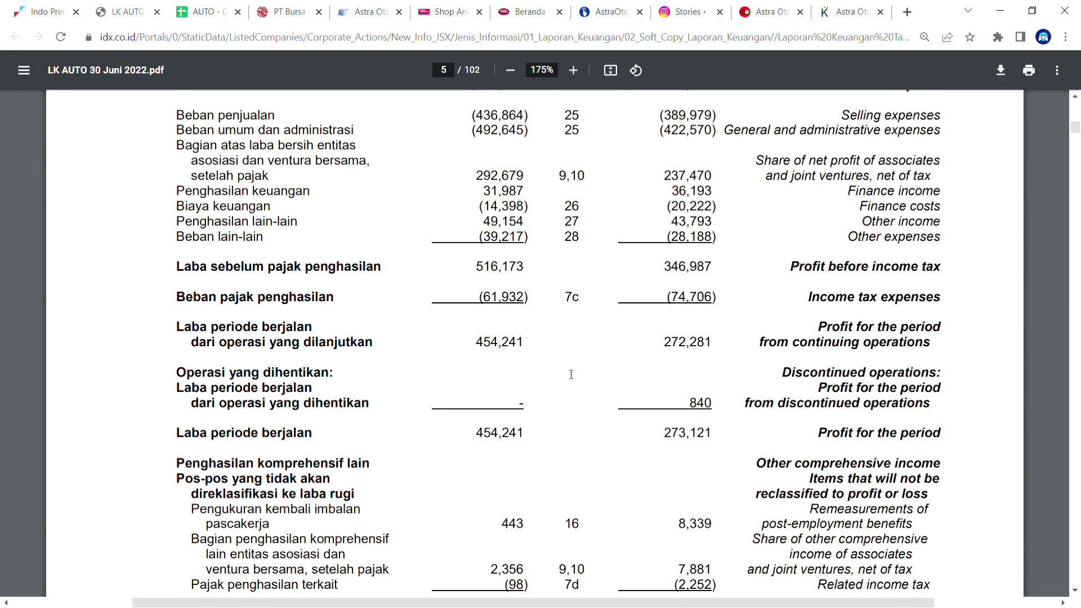
{"action": "scroll", "coordinate": [560, 361], "scroll_direction": "up", "scroll_amount": 5}
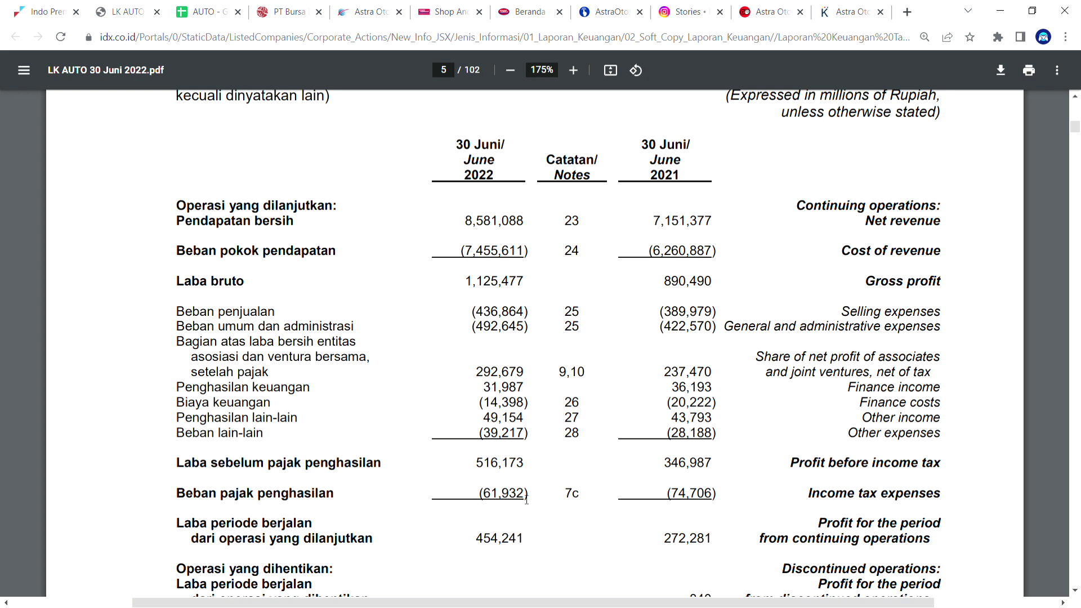
{"action": "scroll", "coordinate": [663, 423], "scroll_direction": "down", "scroll_amount": 10}
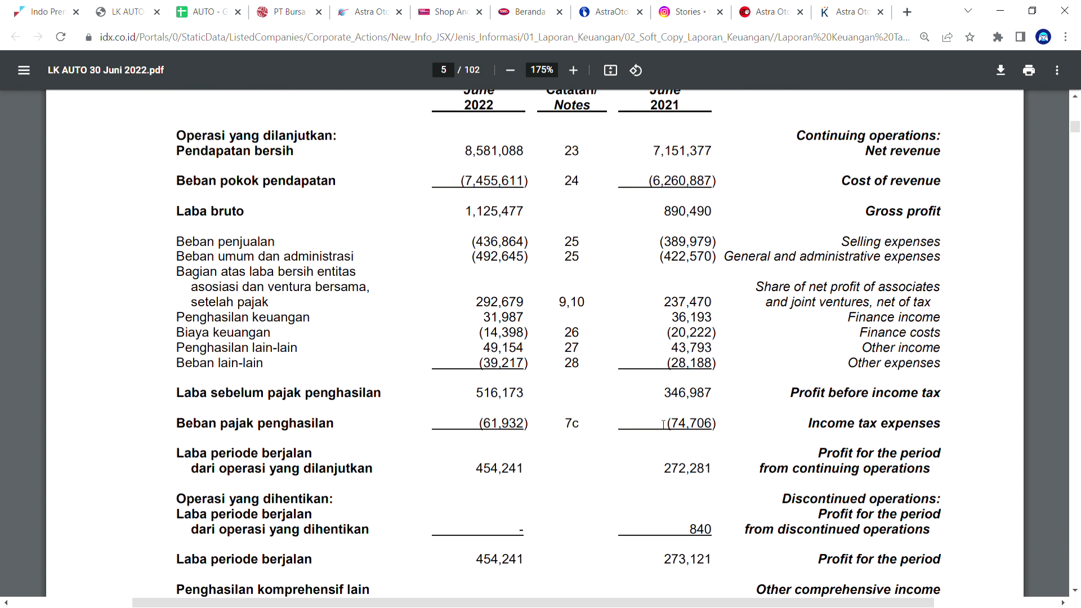
- Go to the cash flow statement on page 8 and examine operating, investing and financing cash flows through to period-end cash
{"action": "scroll", "coordinate": [664, 422], "scroll_direction": "down", "scroll_amount": 20}
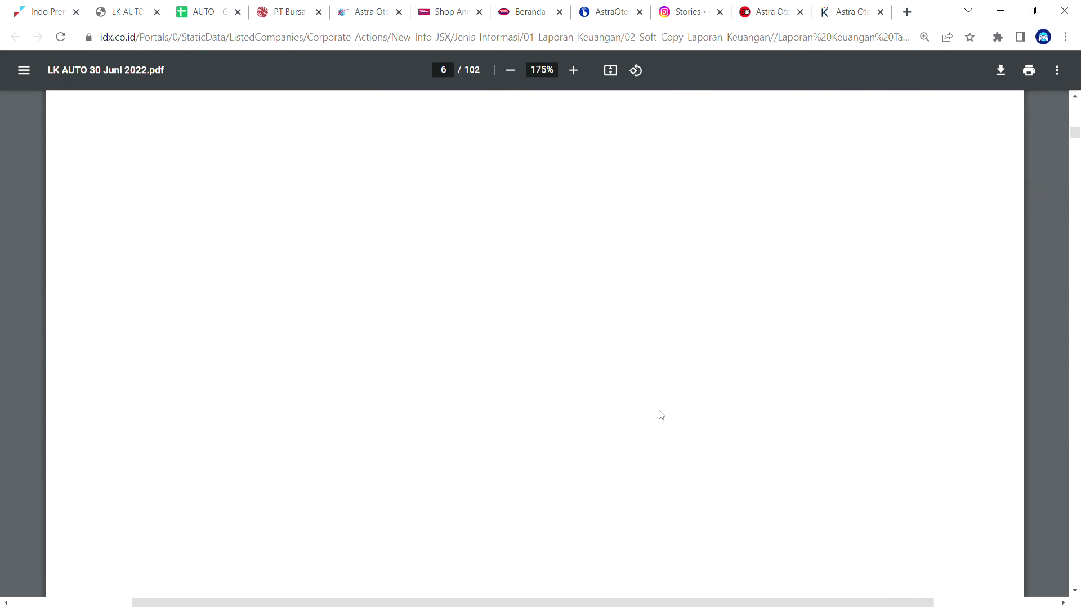
{"action": "scroll", "coordinate": [662, 414], "scroll_direction": "down", "scroll_amount": 10}
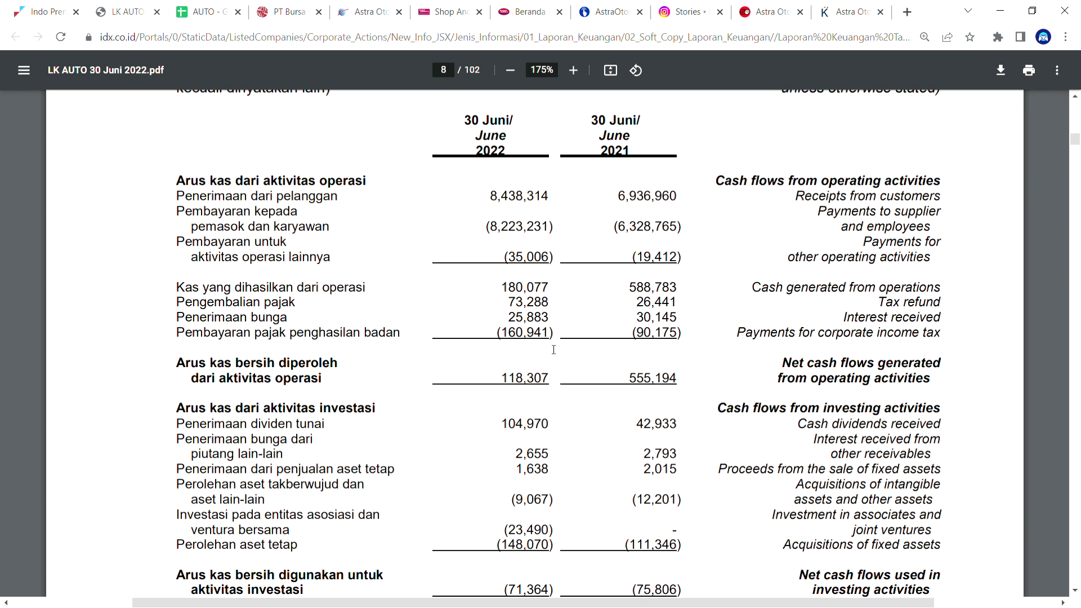
{"action": "left_click_drag", "start_coordinate": [210, 288], "coordinate": [333, 288]}
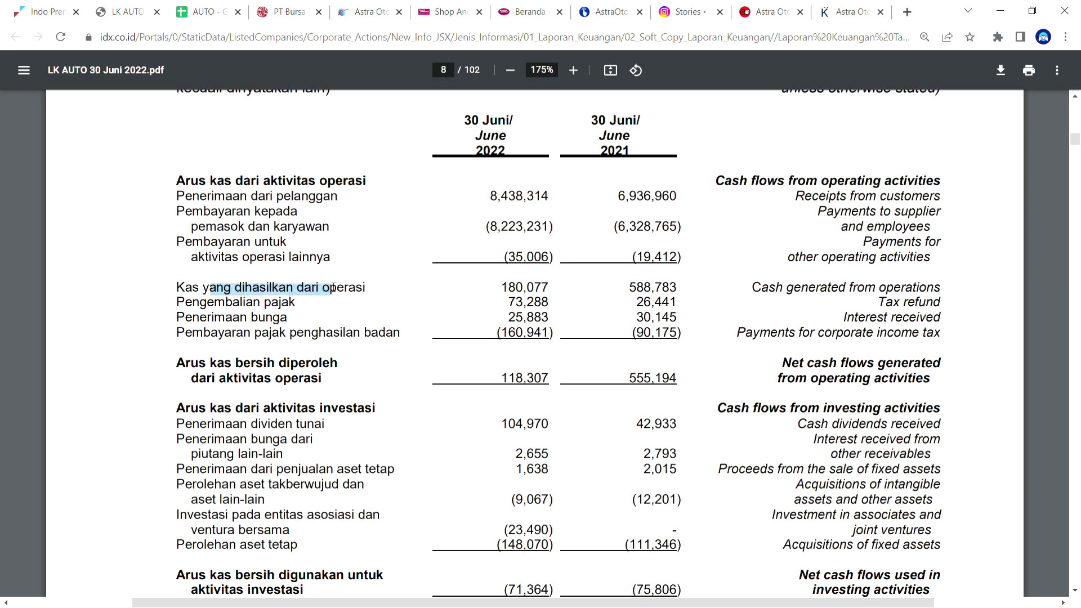
{"action": "left_click", "coordinate": [513, 231]}
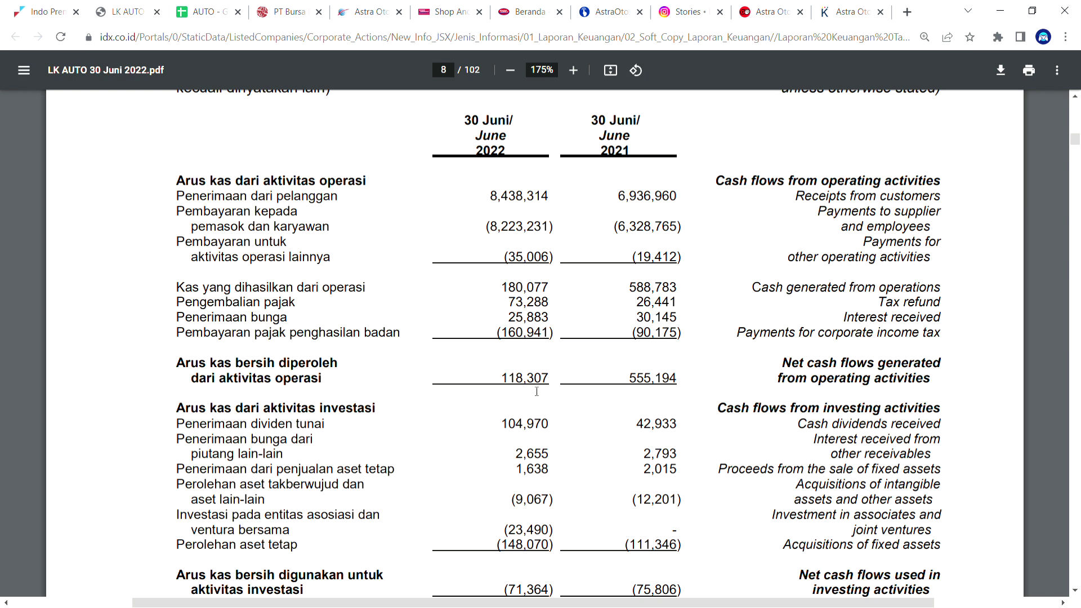
{"action": "scroll", "coordinate": [536, 448], "scroll_direction": "down", "scroll_amount": 3}
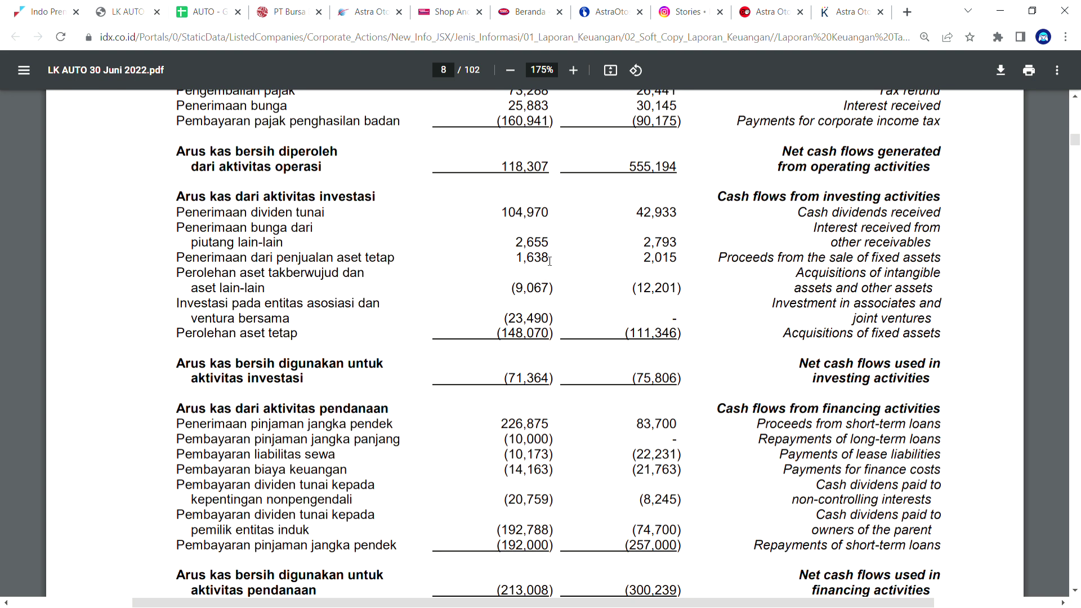
{"action": "scroll", "coordinate": [535, 337], "scroll_direction": "down", "scroll_amount": 2}
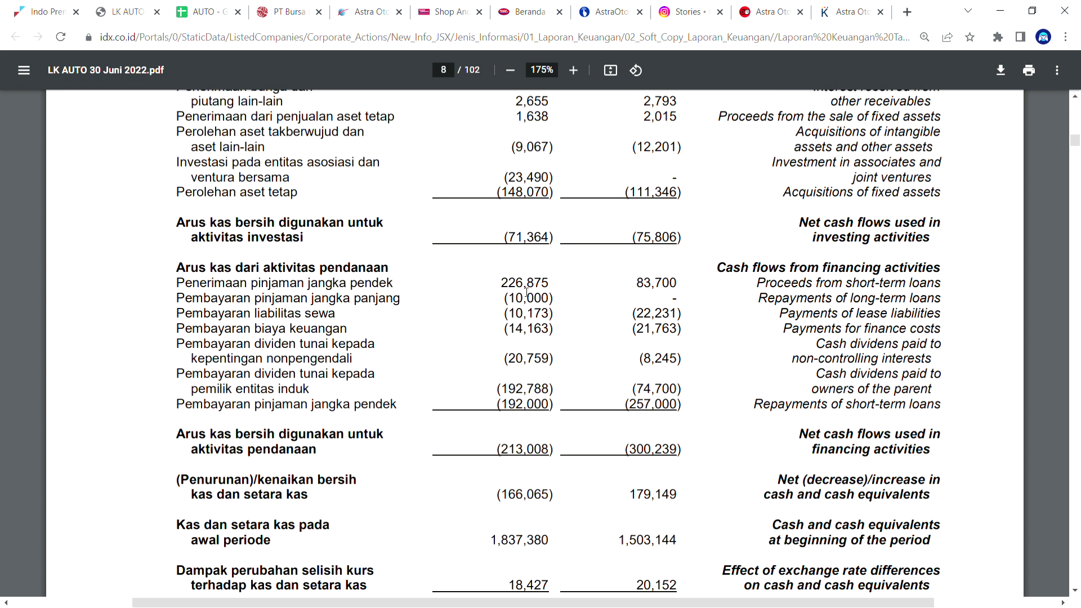
{"action": "scroll", "coordinate": [514, 324], "scroll_direction": "down", "scroll_amount": 2}
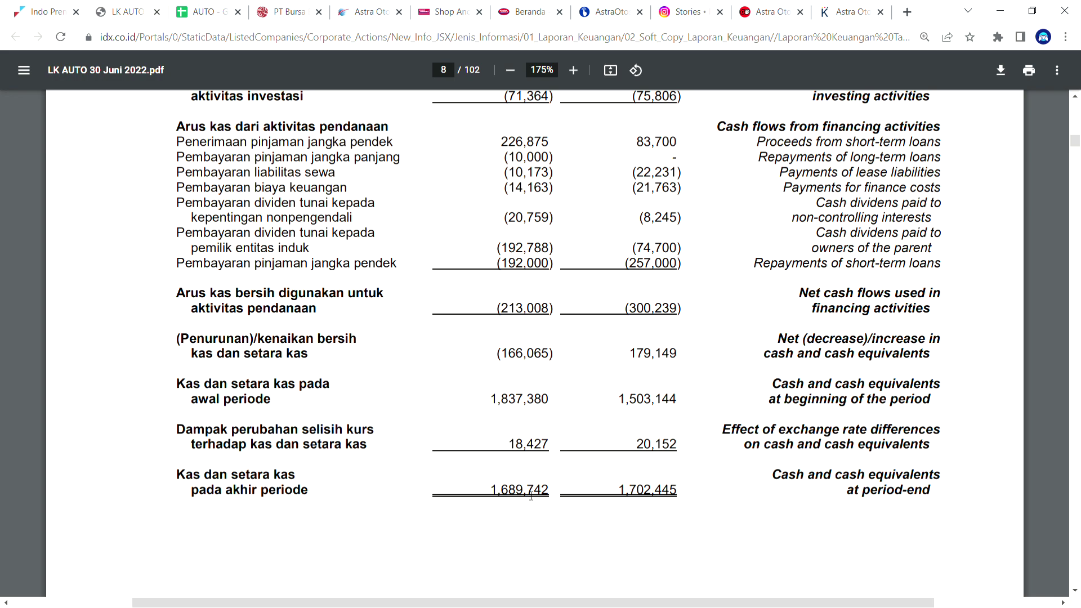
- Return to the profit or loss statement on page 5 and recheck net revenue, expenses and profit before tax
{"action": "scroll", "coordinate": [528, 496], "scroll_direction": "up", "scroll_amount": 15}
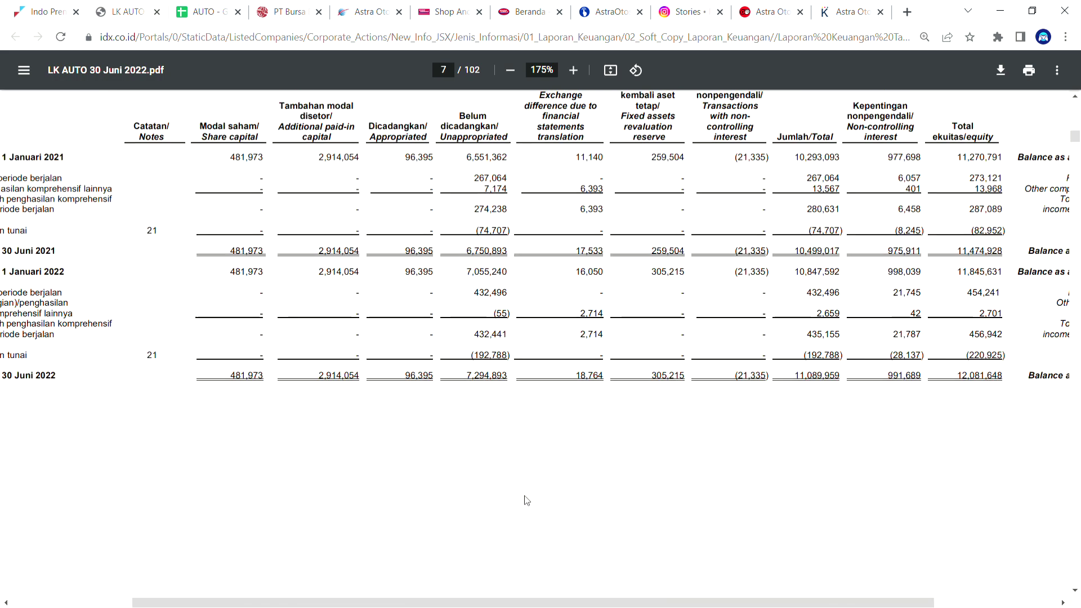
{"action": "scroll", "coordinate": [527, 500], "scroll_direction": "up", "scroll_amount": 20}
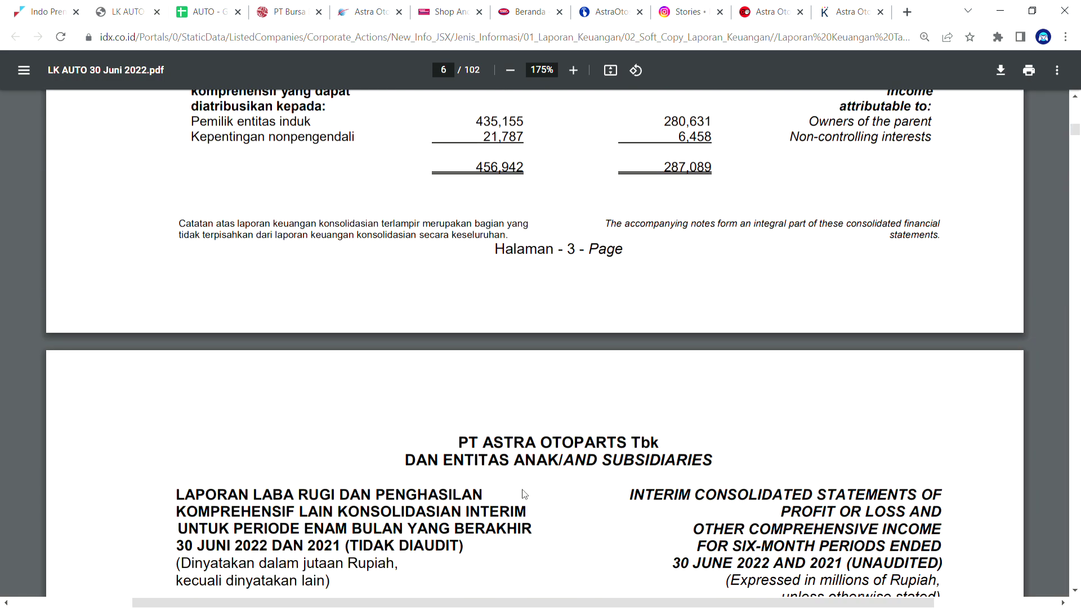
{"action": "scroll", "coordinate": [524, 494], "scroll_direction": "up", "scroll_amount": 12}
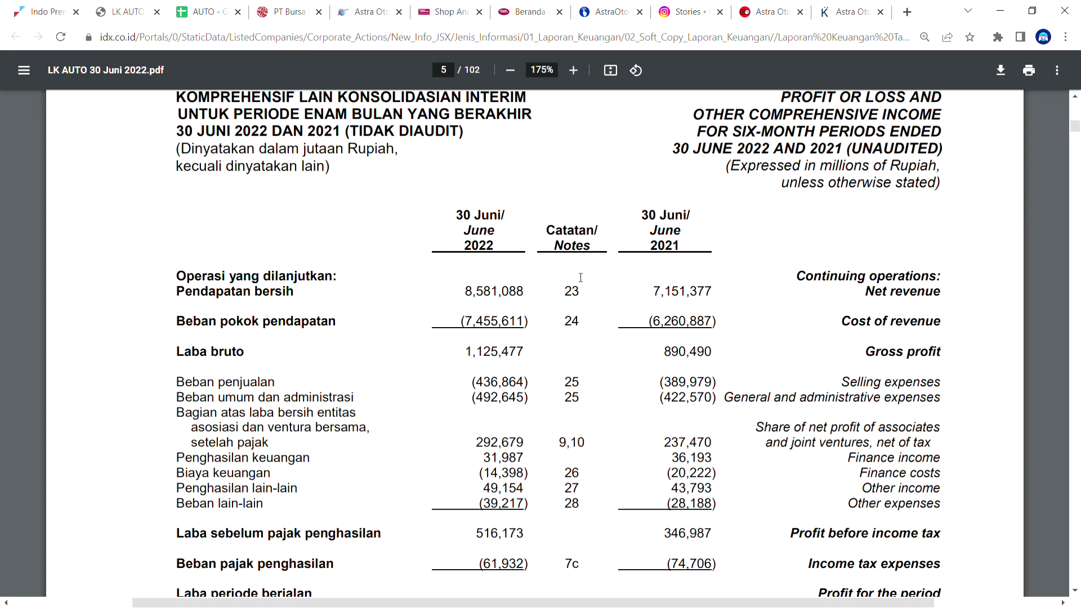
{"action": "scroll", "coordinate": [609, 371], "scroll_direction": "down", "scroll_amount": 1}
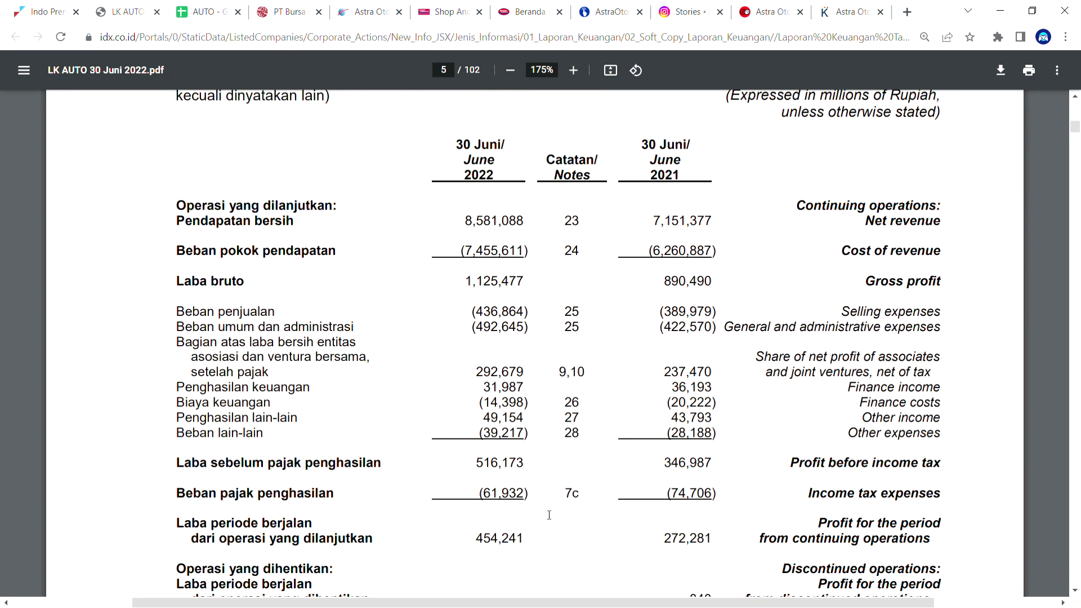
- Check the AUTO holding in the ipot Web portfolio and switch to the AUTO spreadsheet in Google Sheets
{"action": "left_click", "coordinate": [54, 8]}
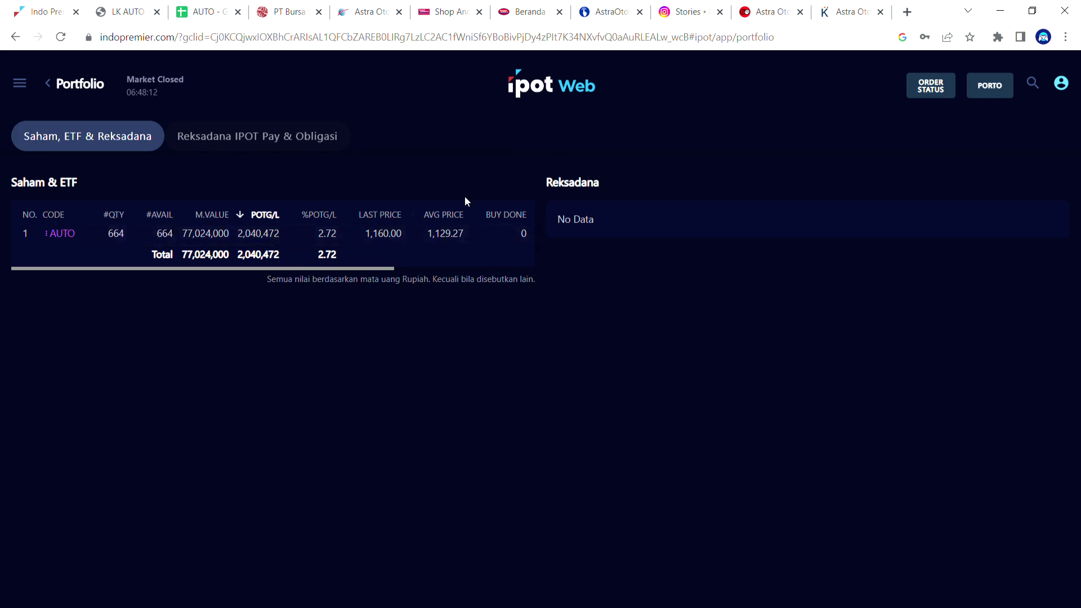
{"action": "left_click", "coordinate": [211, 5]}
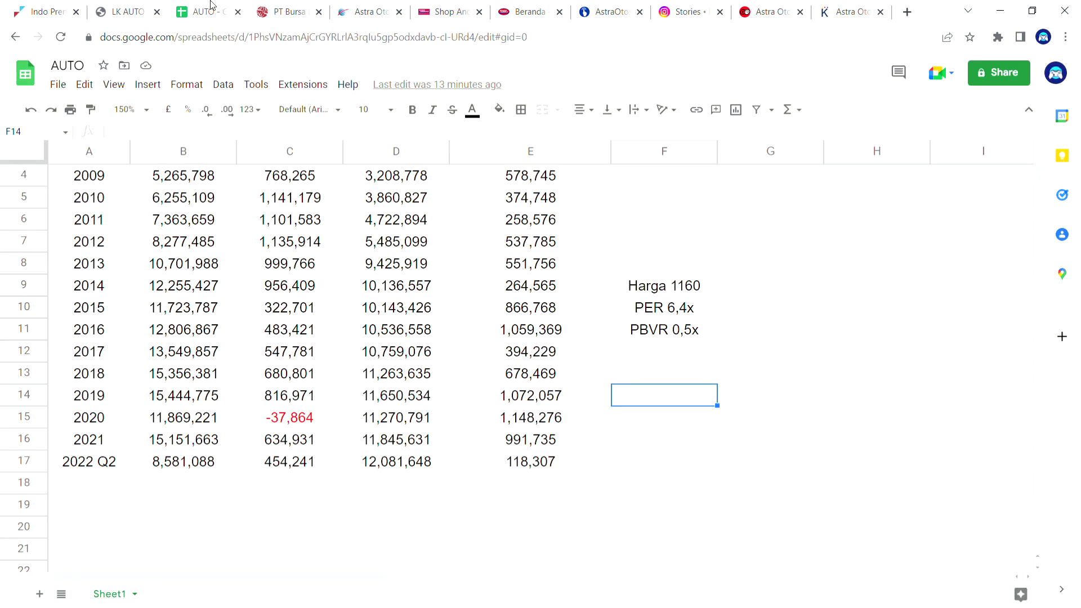
{"action": "left_click", "coordinate": [52, 6]}
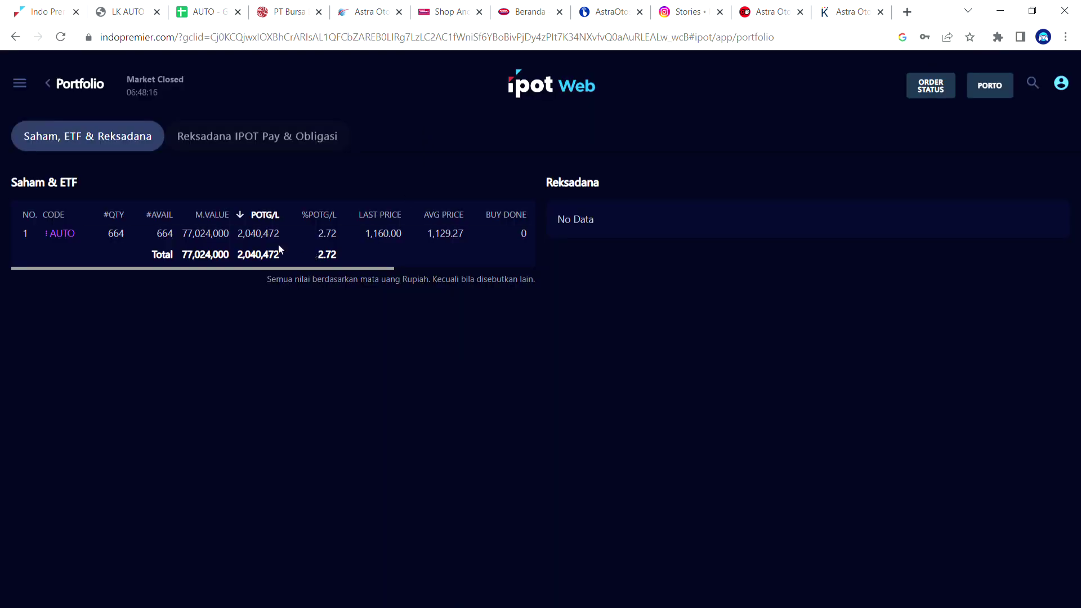
{"action": "left_click", "coordinate": [126, 8]}
{"action": "left_click", "coordinate": [200, 6]}
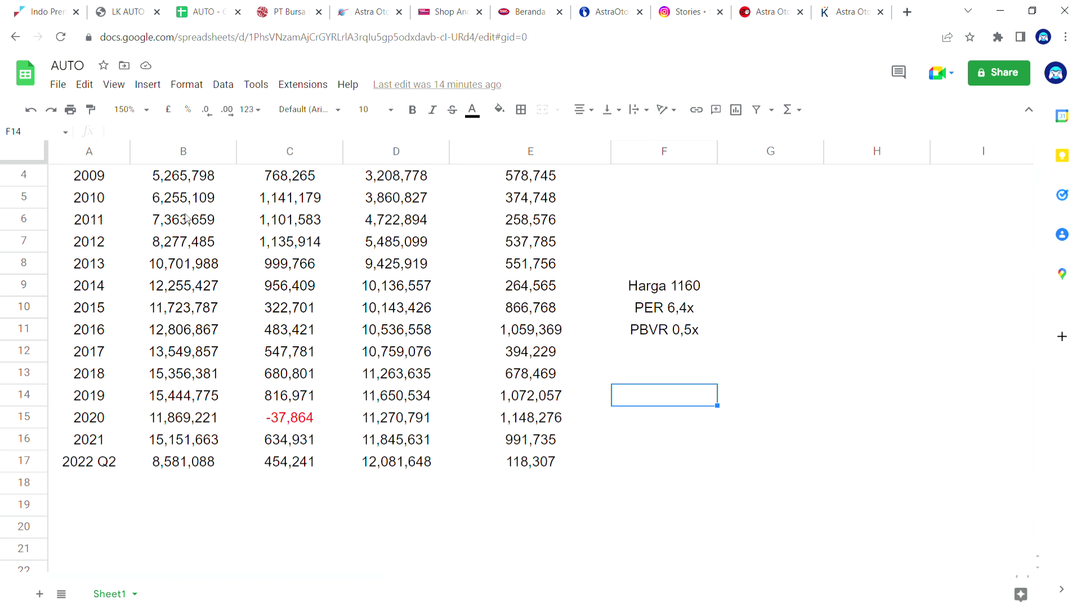
- Examine the yearly Omset figures from 2007 to 2021, selecting the range B2:B16
{"action": "scroll", "coordinate": [166, 256], "scroll_direction": "up", "scroll_amount": 2}
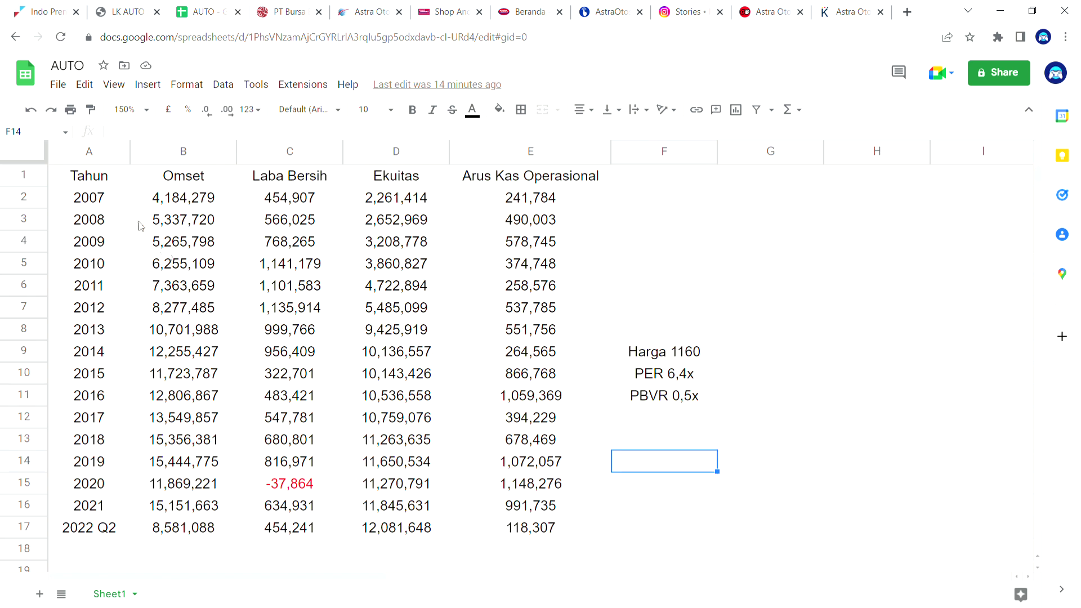
{"action": "left_click", "coordinate": [123, 204]}
{"action": "left_click", "coordinate": [132, 509]}
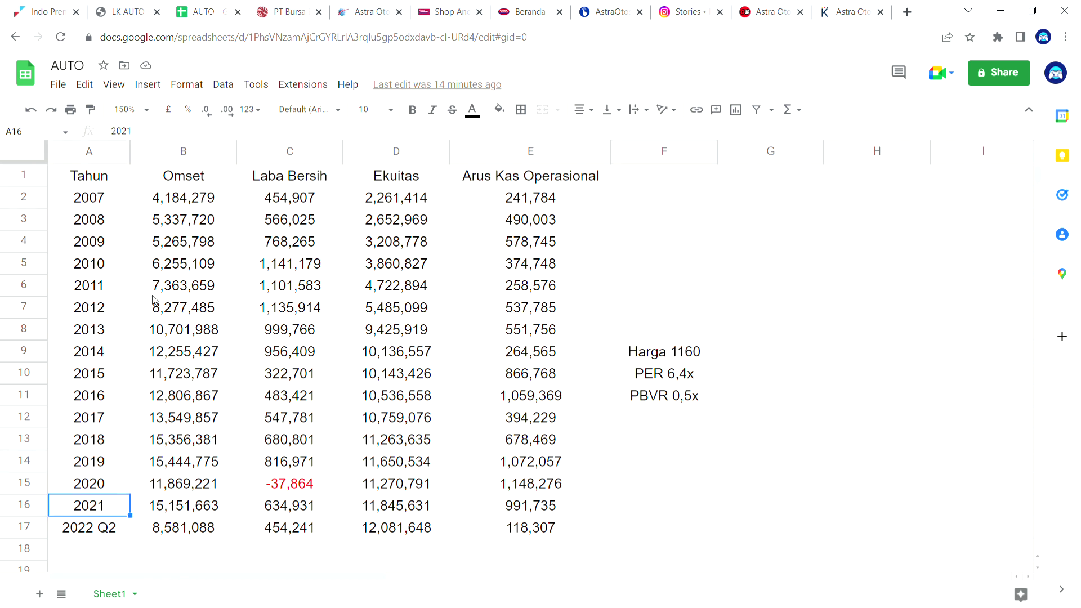
{"action": "left_click_drag", "start_coordinate": [143, 202], "coordinate": [141, 490]}
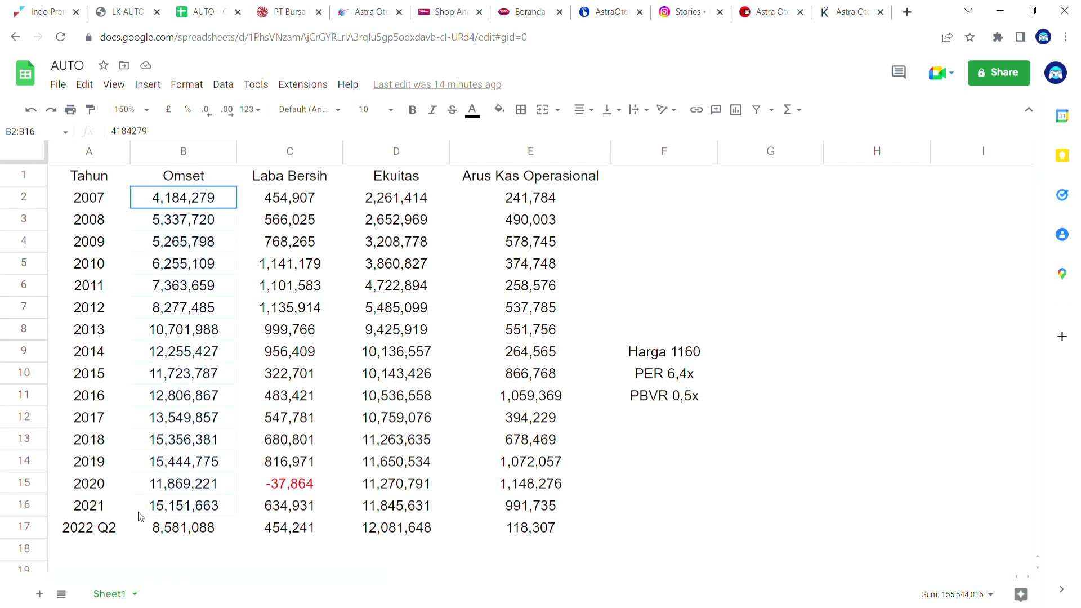
- Annualize the 2022 Q2 Omset by entering the formula =B17*2 in cell B18
{"action": "left_click", "coordinate": [167, 559]}
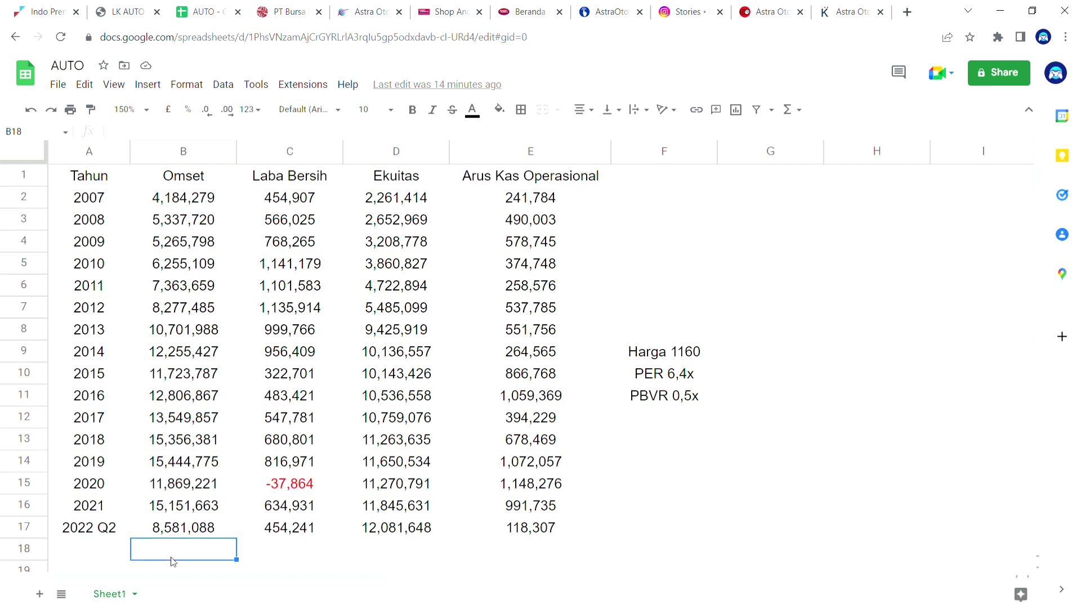
{"action": "type", "text": "="}
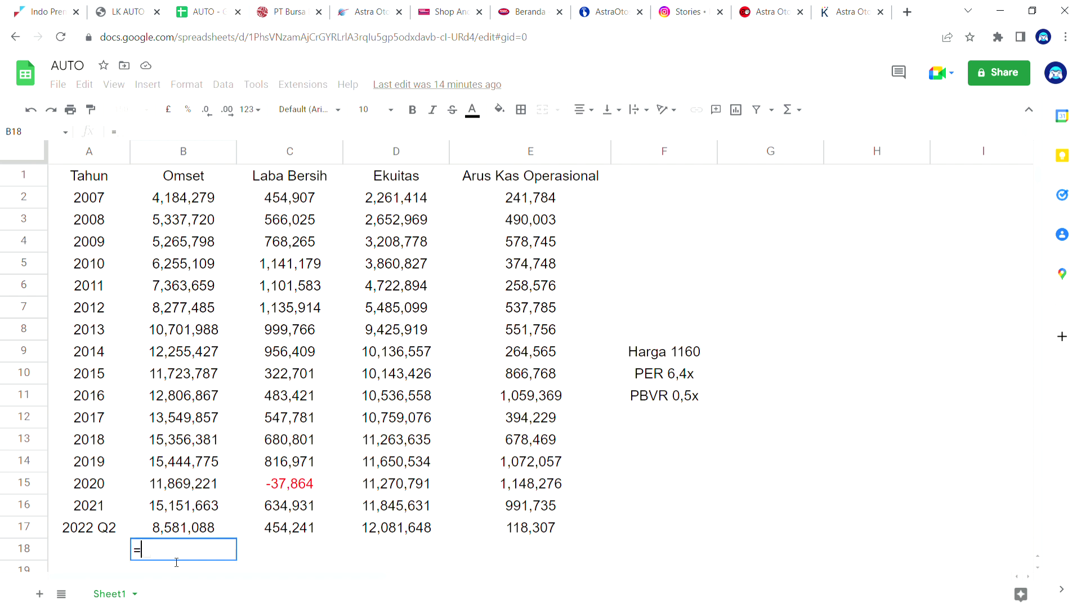
{"action": "type", "text": "b"}
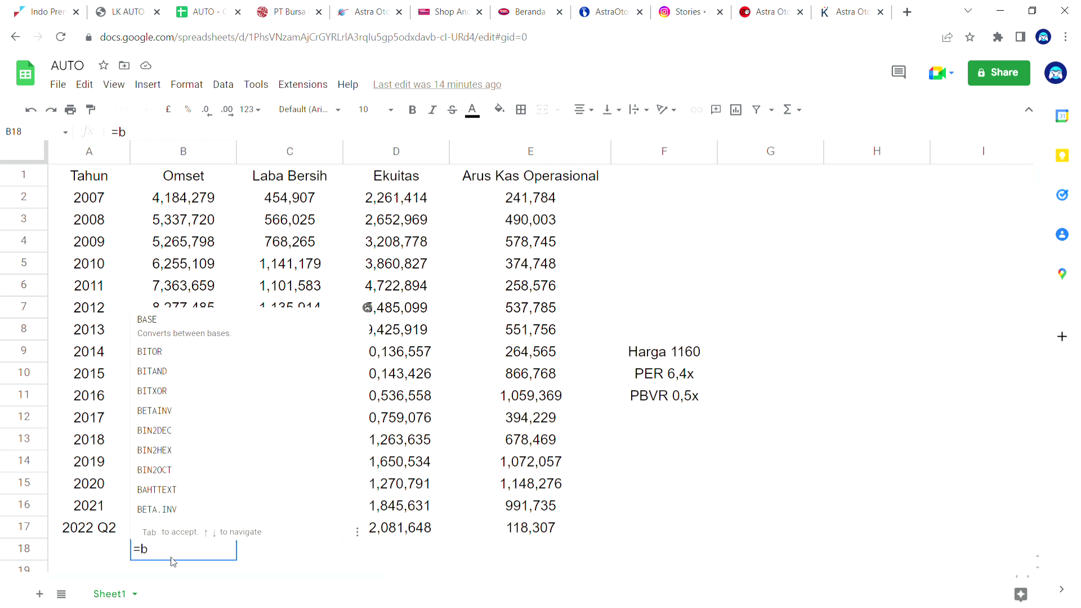
{"action": "type", "text": "17*2"}
{"action": "key", "text": "Return"}
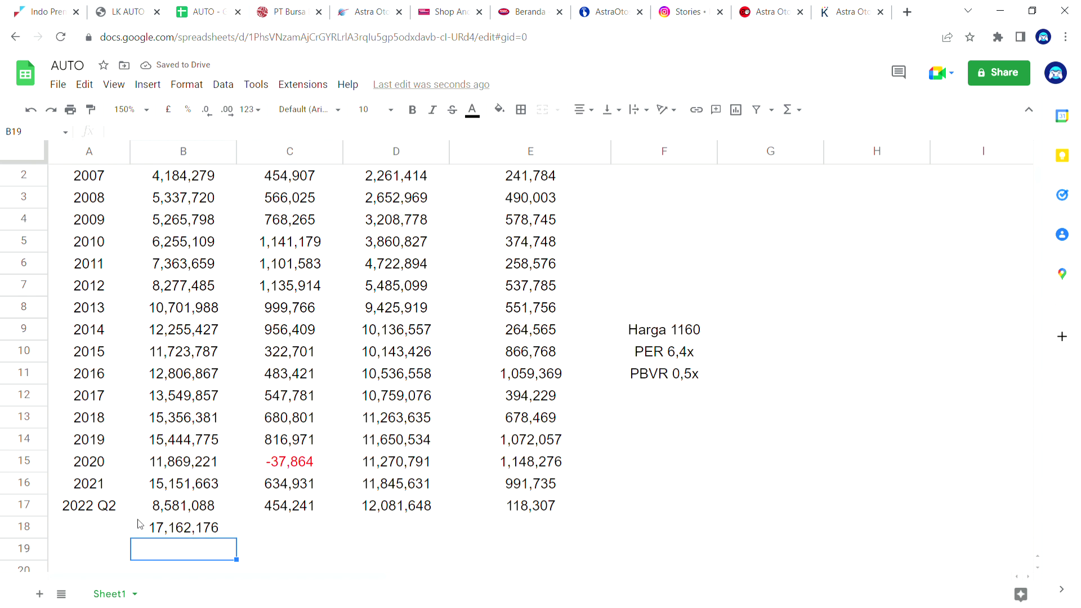
- Compare the Omset of earlier years up to 2021 with the annualized 2022 figure in B18
{"action": "left_click", "coordinate": [103, 492]}
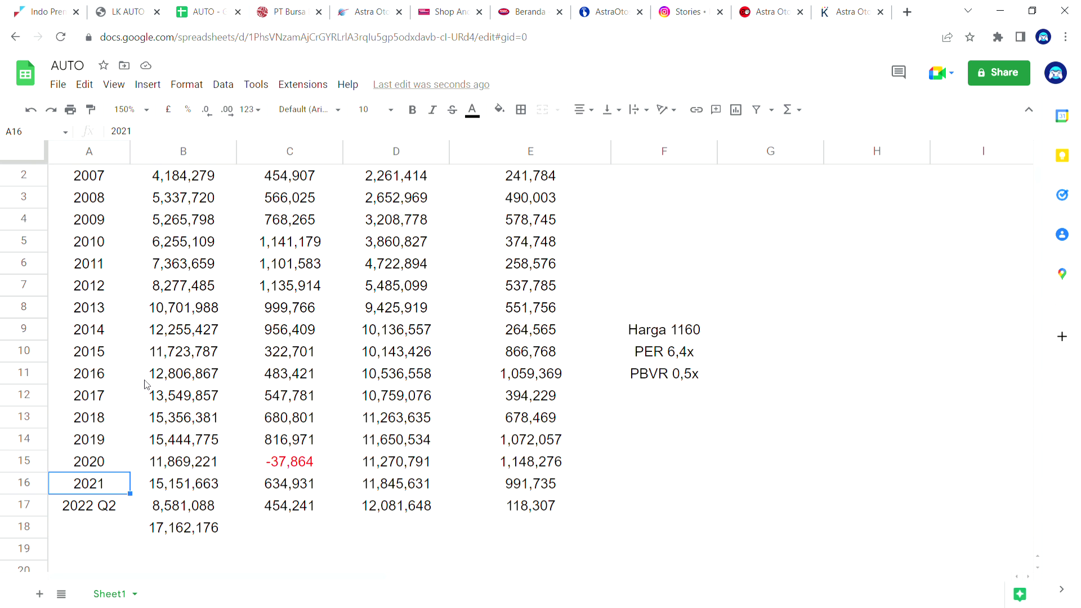
{"action": "scroll", "coordinate": [147, 476], "scroll_direction": "up", "scroll_amount": 1}
{"action": "left_click", "coordinate": [140, 194]}
{"action": "left_click", "coordinate": [141, 251]}
{"action": "left_click", "coordinate": [141, 377]}
{"action": "left_click", "coordinate": [143, 458]}
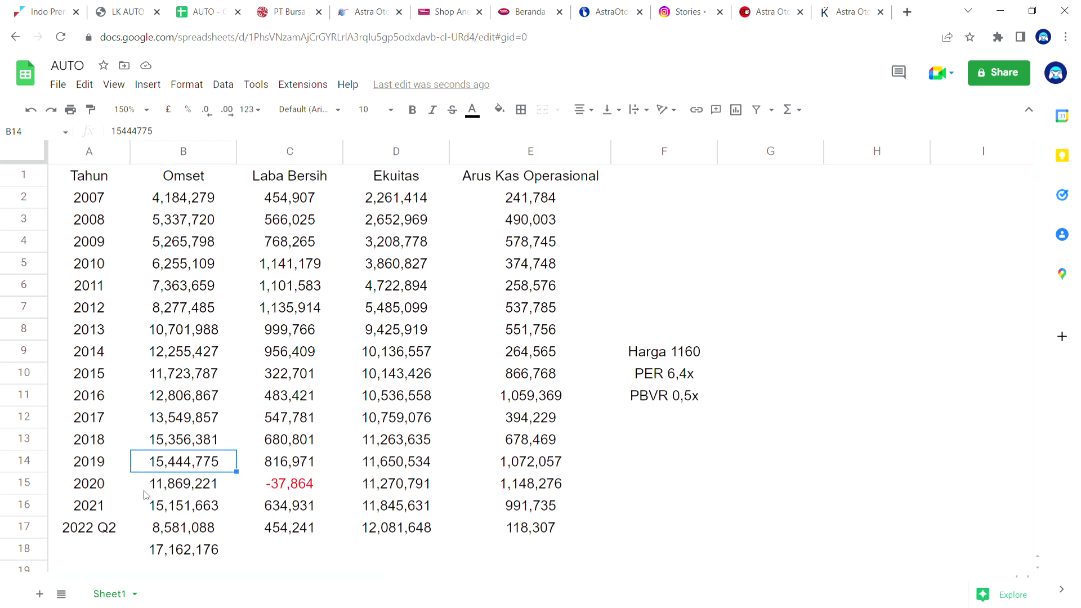
{"action": "left_click", "coordinate": [148, 555]}
- Annualize the 2022 Q2 Laba Bersih by entering the formula =C17*2 in cell C18
{"action": "scroll", "coordinate": [318, 492], "scroll_direction": "down", "scroll_amount": 1}
{"action": "left_click", "coordinate": [301, 489]}
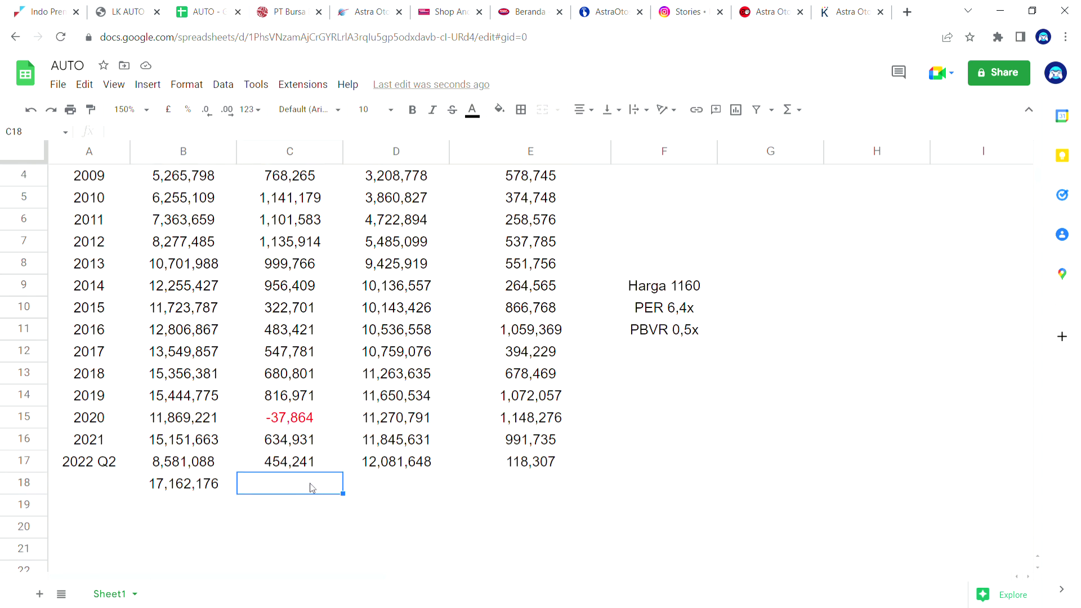
{"action": "type", "text": "="}
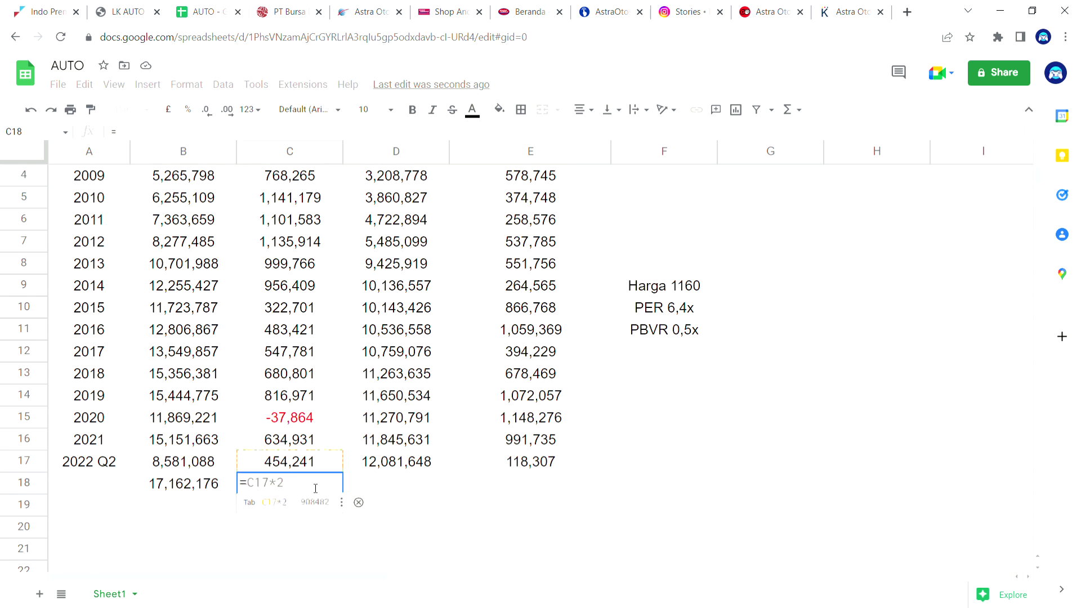
{"action": "type", "text": "c1"}
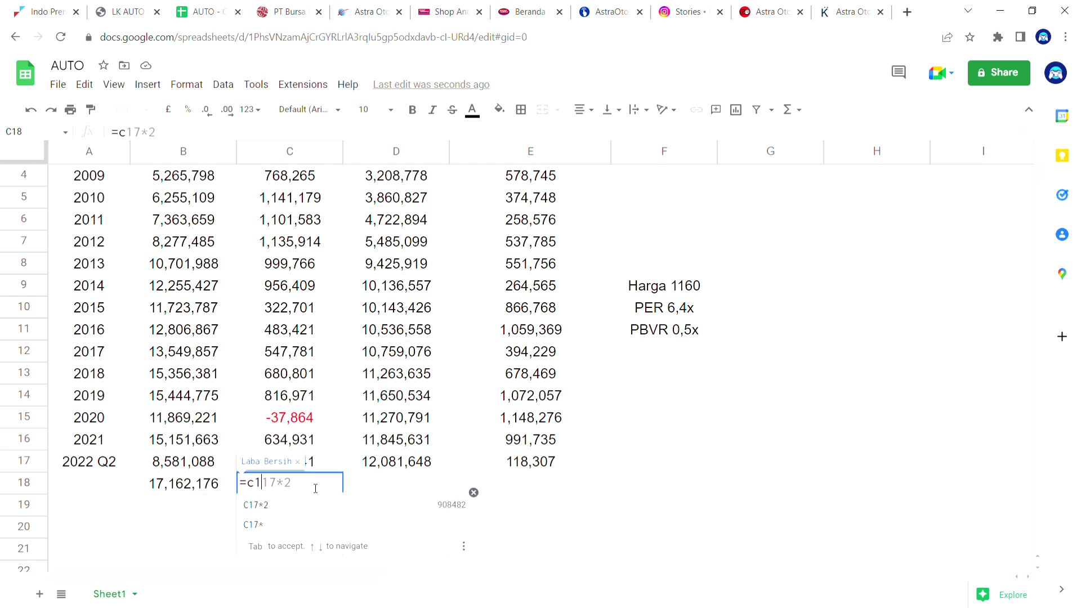
{"action": "type", "text": "7*2"}
{"action": "key", "text": "Return"}
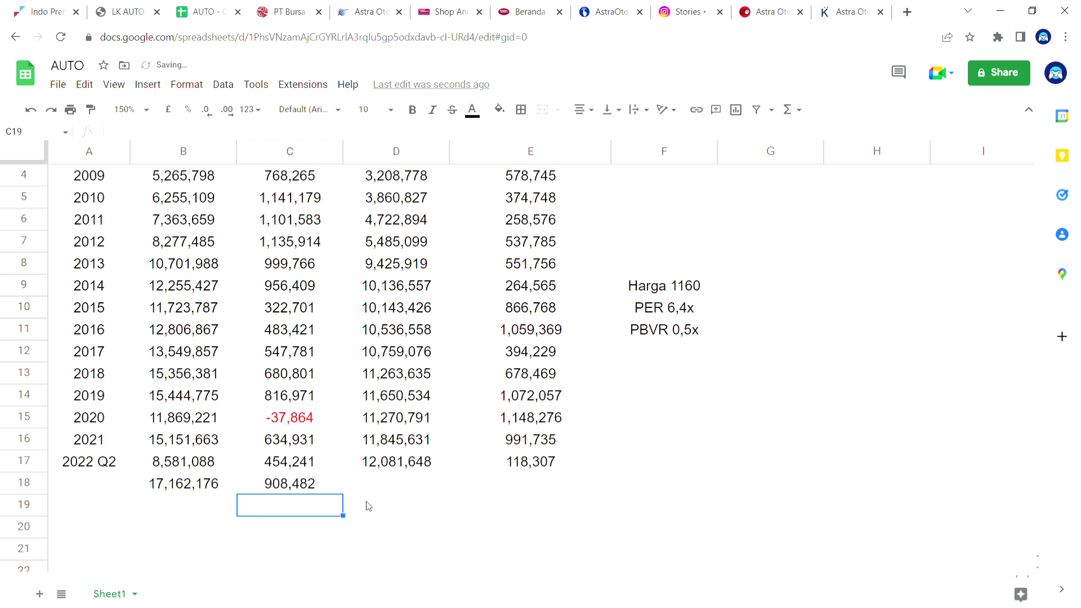
- Compare the annualized Laba Bersih in C18 with earlier years, examining 2010 to 2014 and 2015
{"action": "left_click", "coordinate": [254, 493]}
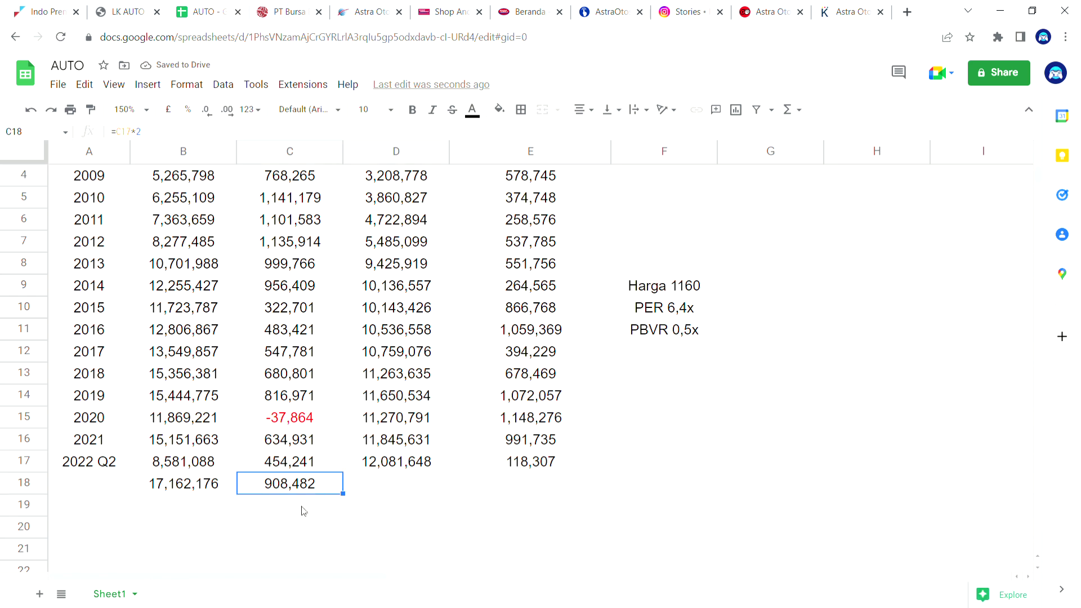
{"action": "scroll", "coordinate": [303, 513], "scroll_direction": "up", "scroll_amount": 1}
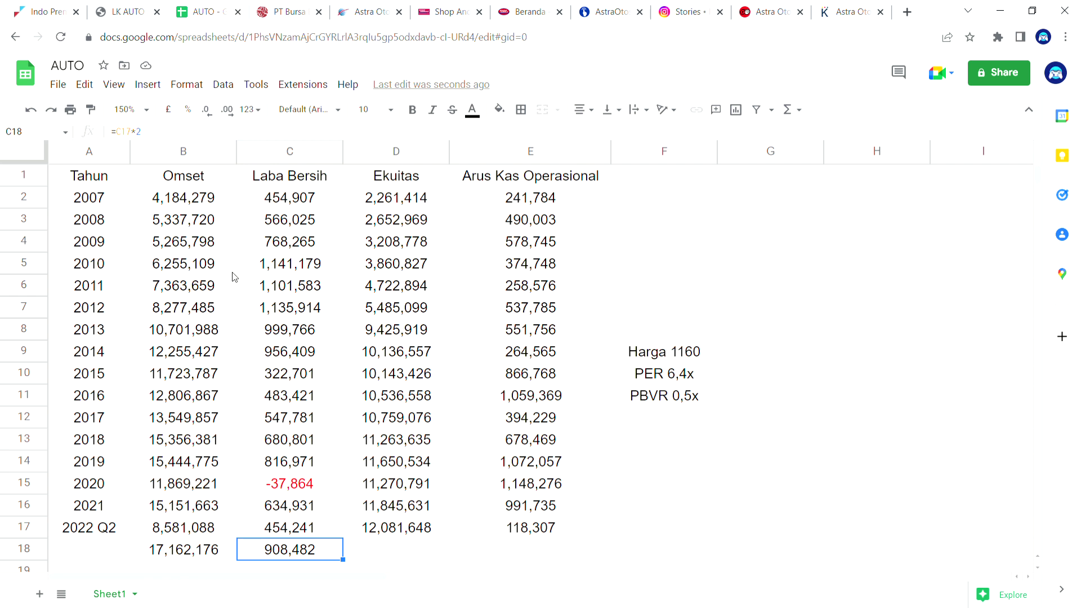
{"action": "left_click", "coordinate": [254, 334]}
{"action": "left_click_drag", "start_coordinate": [253, 371], "coordinate": [254, 354]}
{"action": "left_click_drag", "start_coordinate": [249, 271], "coordinate": [248, 359]}
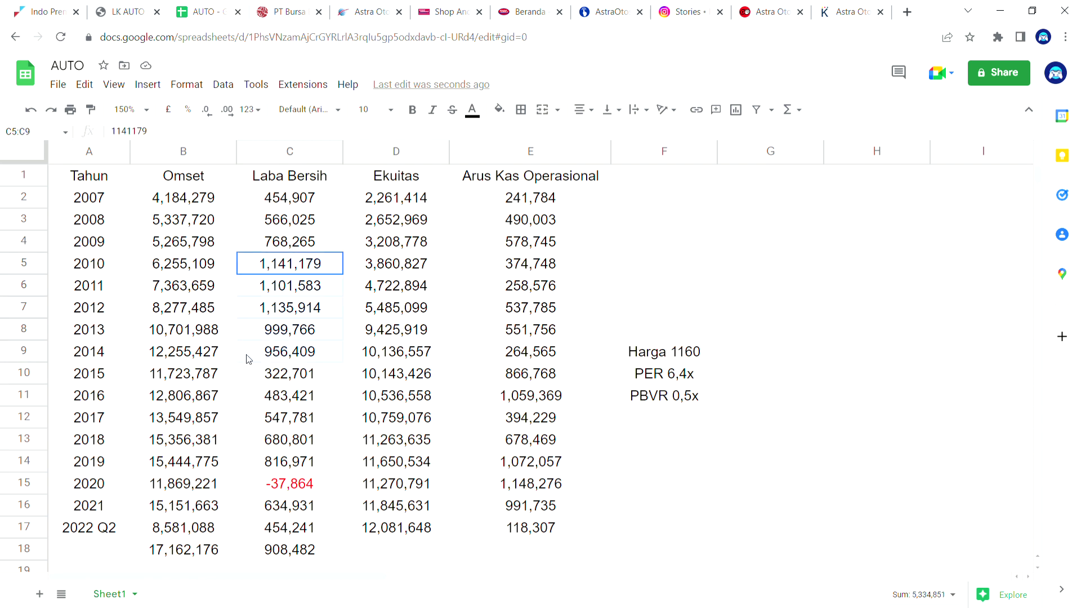
{"action": "left_click", "coordinate": [256, 381]}
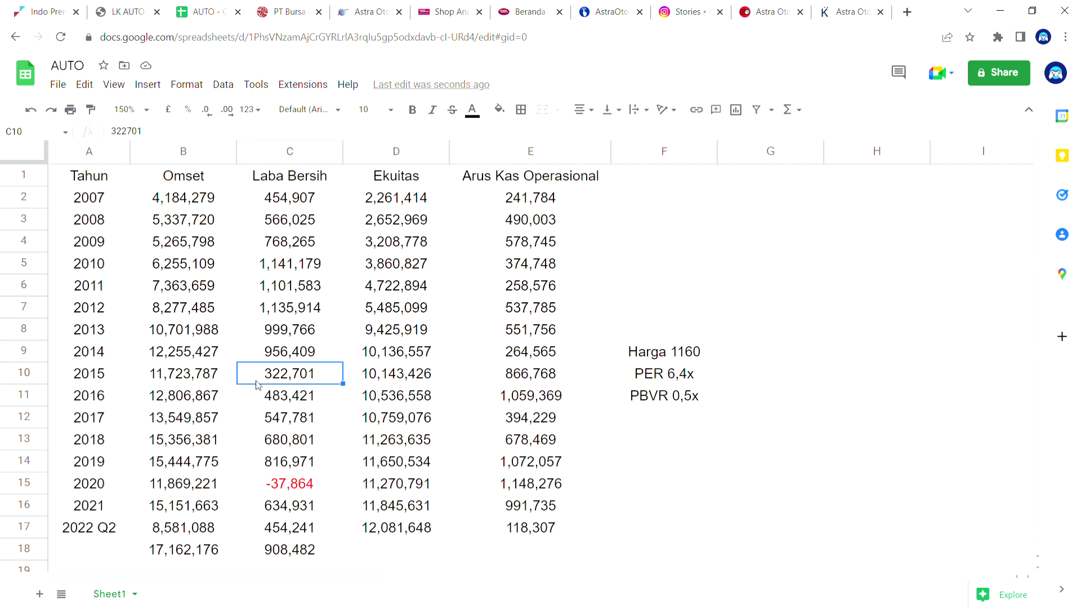
- Compare the Laba Bersih of 2015 to 2022 Q2 with the annualized 2022 figure in C18
{"action": "scroll", "coordinate": [258, 442], "scroll_direction": "down", "scroll_amount": 1}
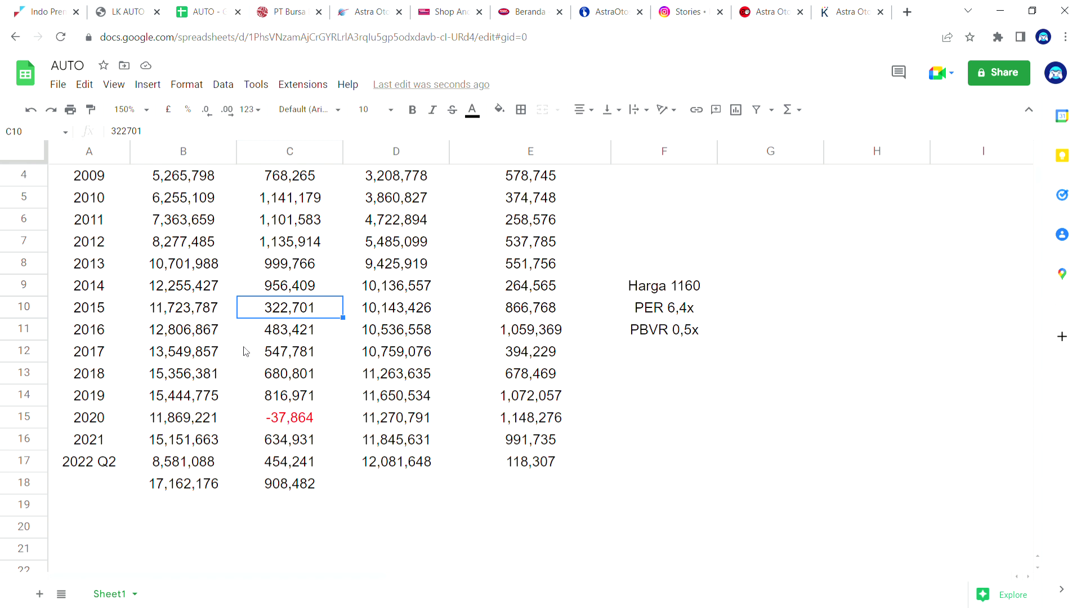
{"action": "left_click_drag", "start_coordinate": [249, 337], "coordinate": [258, 463]}
{"action": "left_click", "coordinate": [259, 493]}
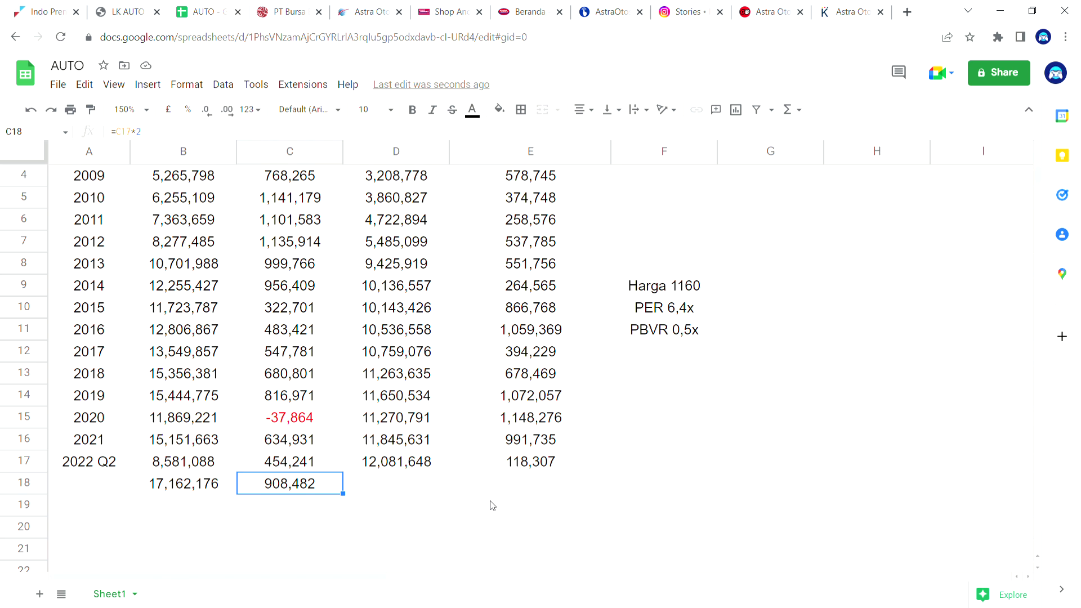
{"action": "scroll", "coordinate": [365, 509], "scroll_direction": "up", "scroll_amount": 2}
{"action": "left_click_drag", "start_coordinate": [253, 366], "coordinate": [264, 532]}
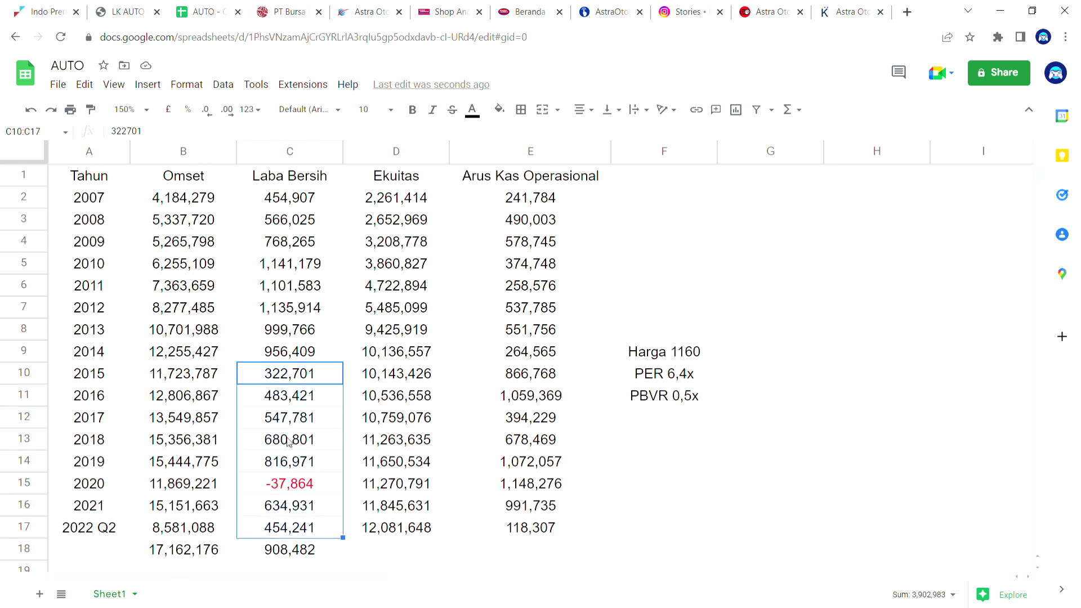
{"action": "scroll", "coordinate": [288, 353], "scroll_direction": "down", "scroll_amount": 2}
{"action": "left_click", "coordinate": [325, 488]}
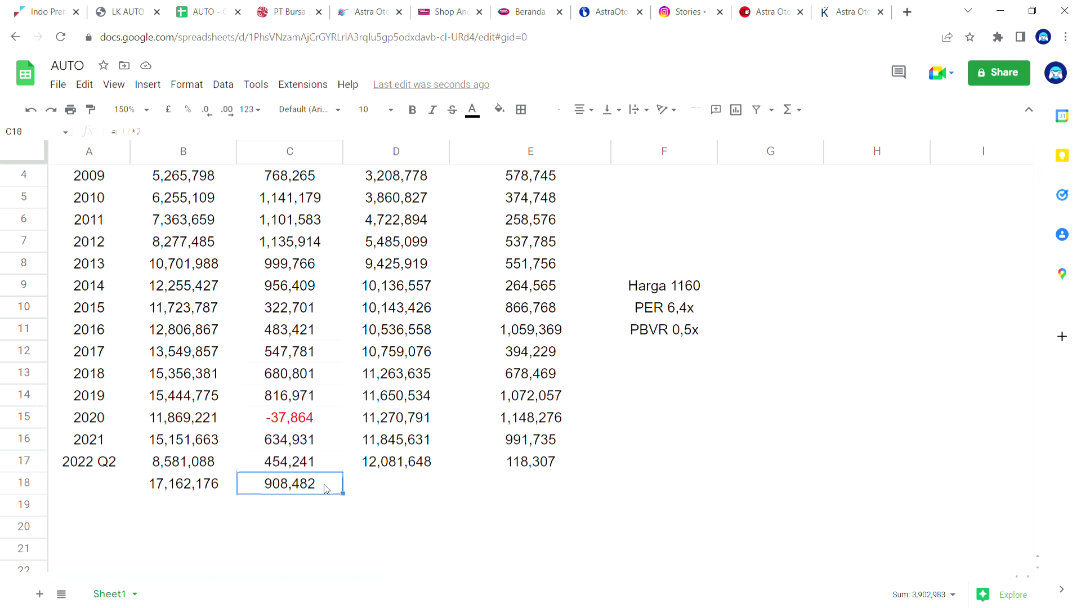
- Compare the annualized 2022 Laba Bersih in C18 with the figures of 2010 to 2014
{"action": "left_click", "coordinate": [262, 289]}
{"action": "left_click", "coordinate": [256, 265]}
{"action": "left_click", "coordinate": [254, 204]}
{"action": "left_click", "coordinate": [253, 266]}
{"action": "left_click", "coordinate": [251, 250]}
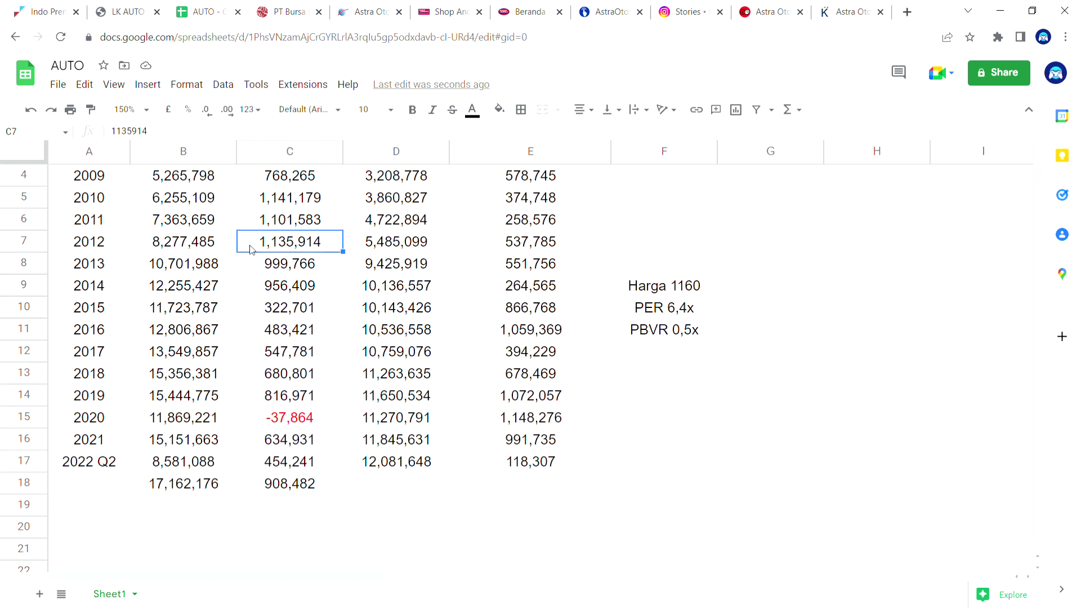
{"action": "scroll", "coordinate": [511, 553], "scroll_direction": "up", "scroll_amount": 1}
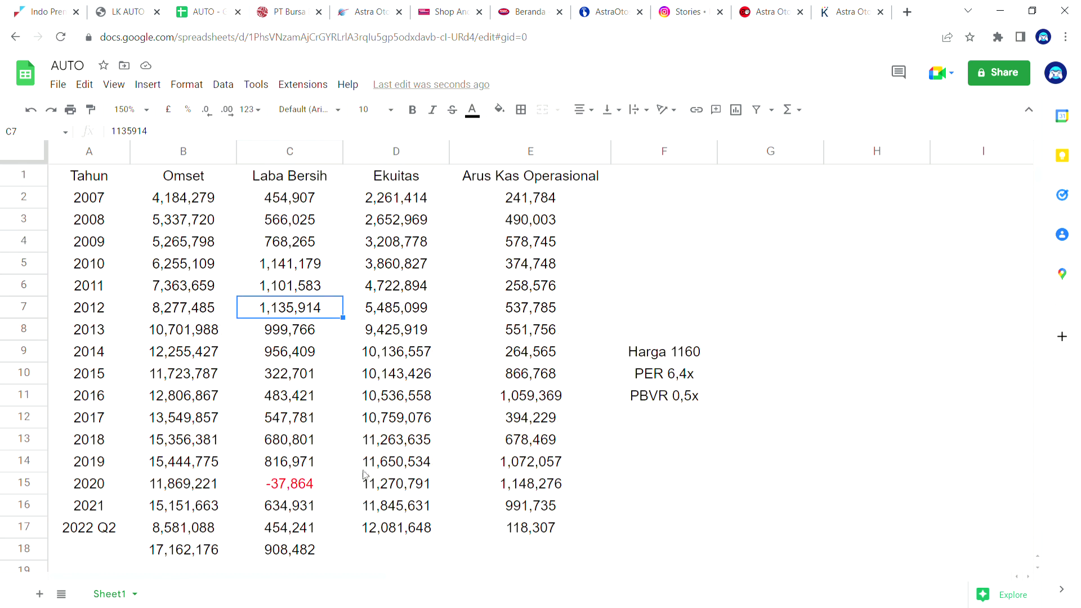
{"action": "scroll", "coordinate": [367, 476], "scroll_direction": "down", "scroll_amount": 1}
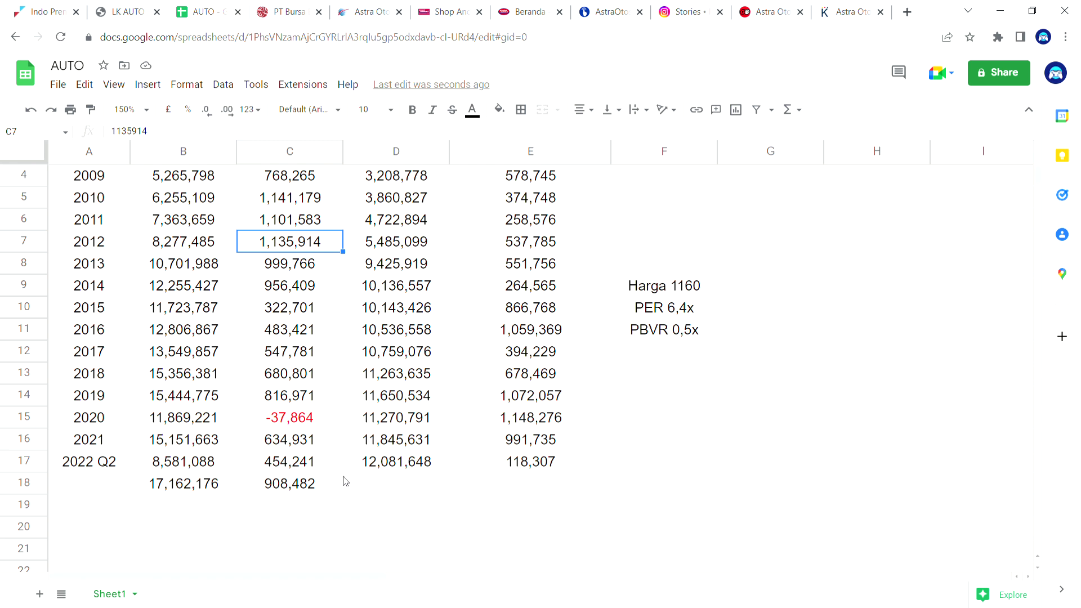
{"action": "left_click", "coordinate": [256, 489]}
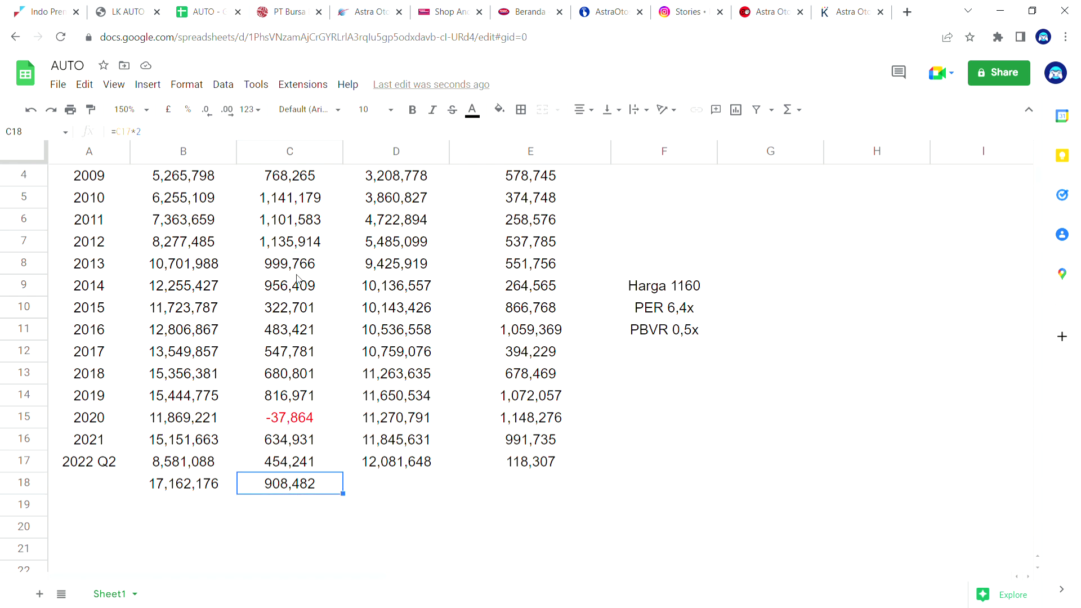
{"action": "left_click_drag", "start_coordinate": [235, 286], "coordinate": [251, 201]}
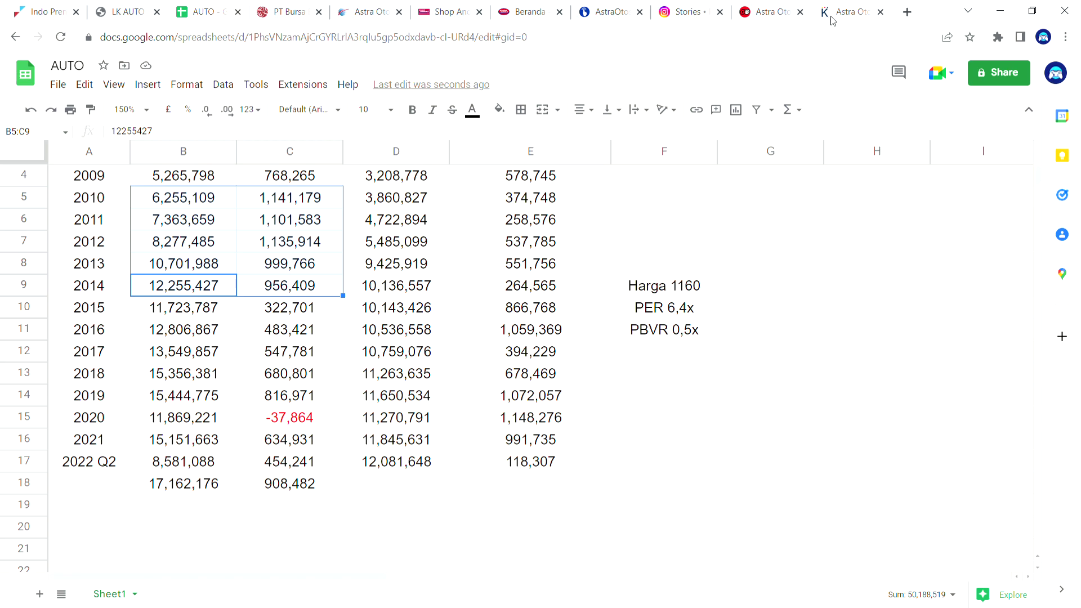
- Search the web for "investing auto" and open the Astra Otoparts stock price page on Investing.com in a new browser tab
{"action": "left_click", "coordinate": [908, 12]}
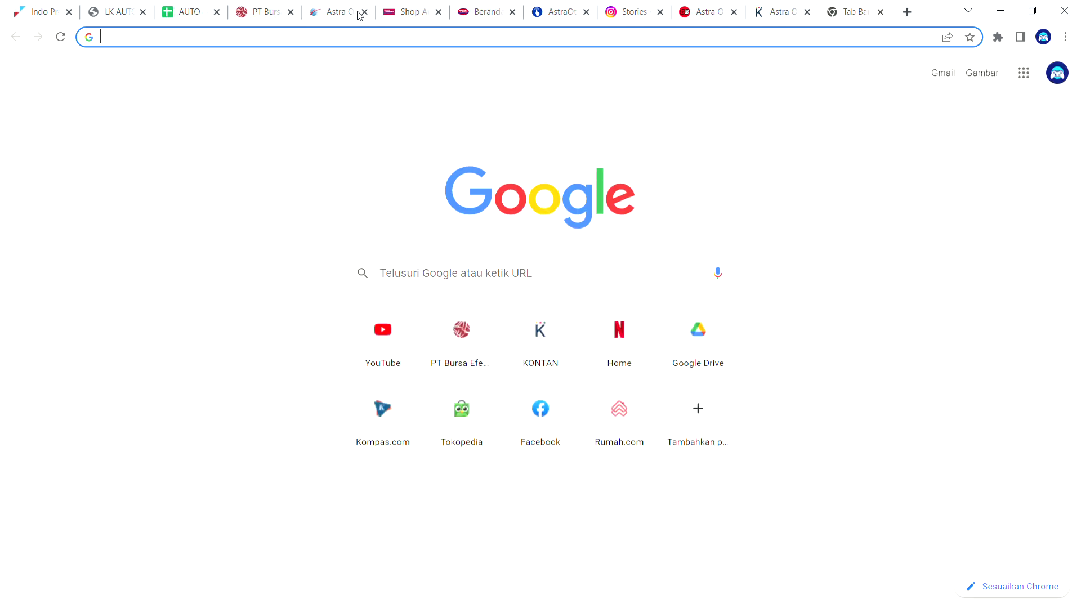
{"action": "left_click", "coordinate": [361, 44]}
{"action": "type", "text": "in"}
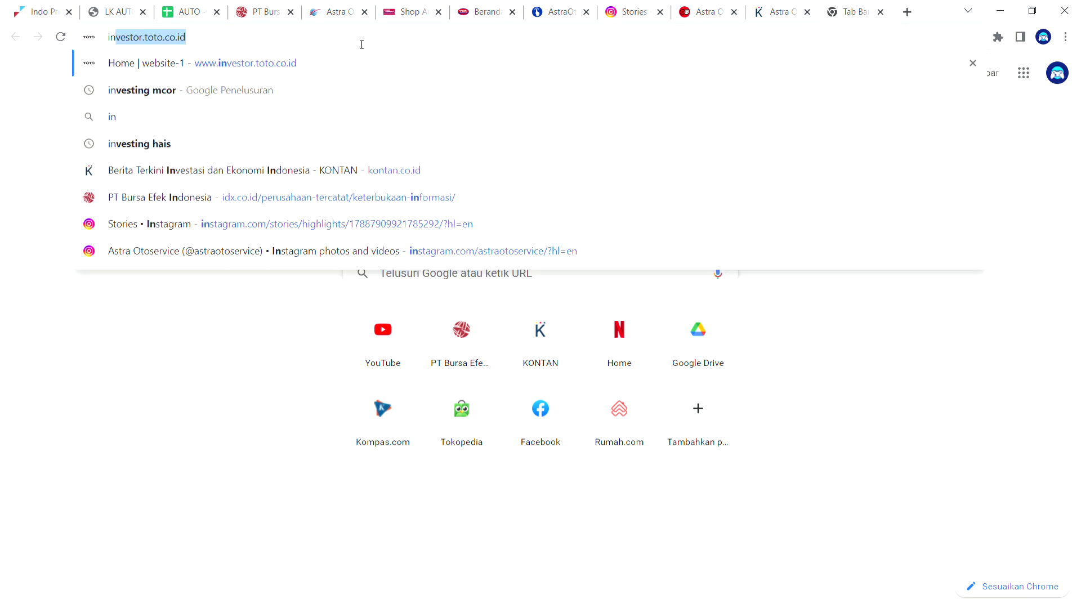
{"action": "type", "text": "vesting auto"}
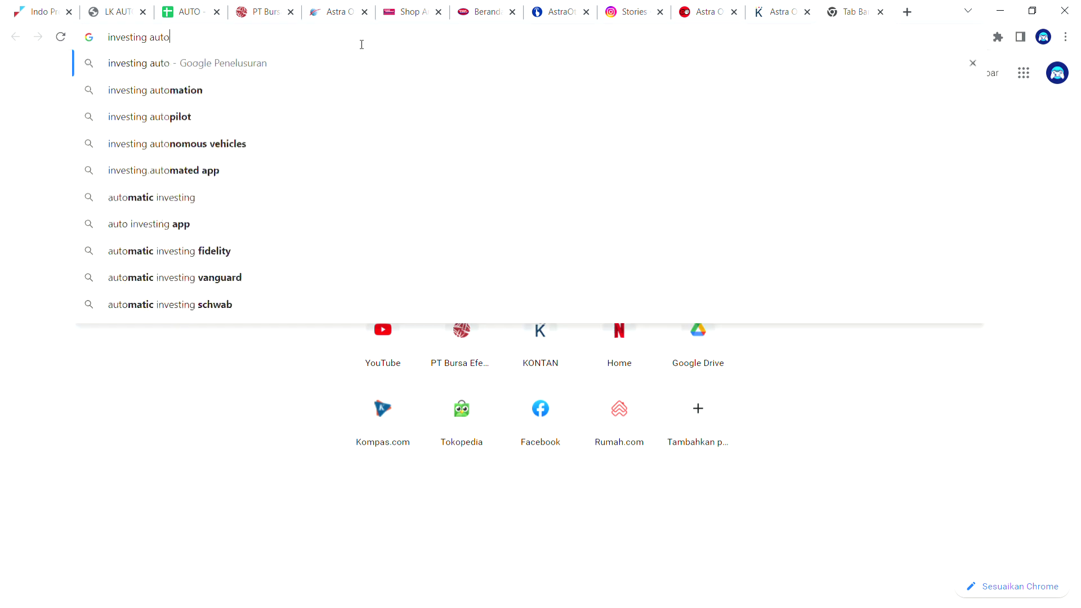
{"action": "key", "text": "Return"}
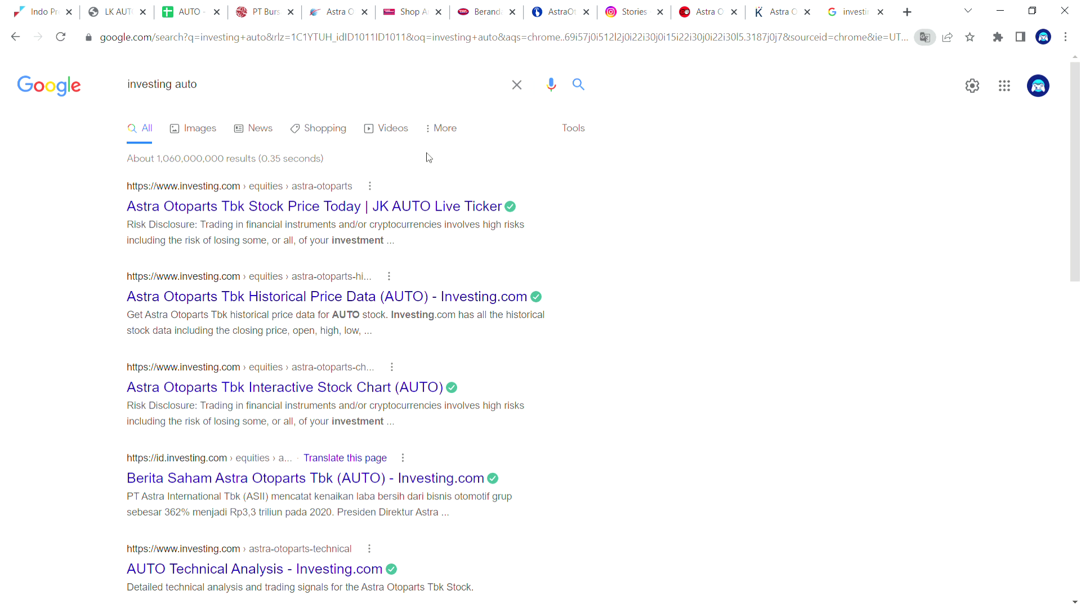
{"action": "left_click", "coordinate": [428, 213]}
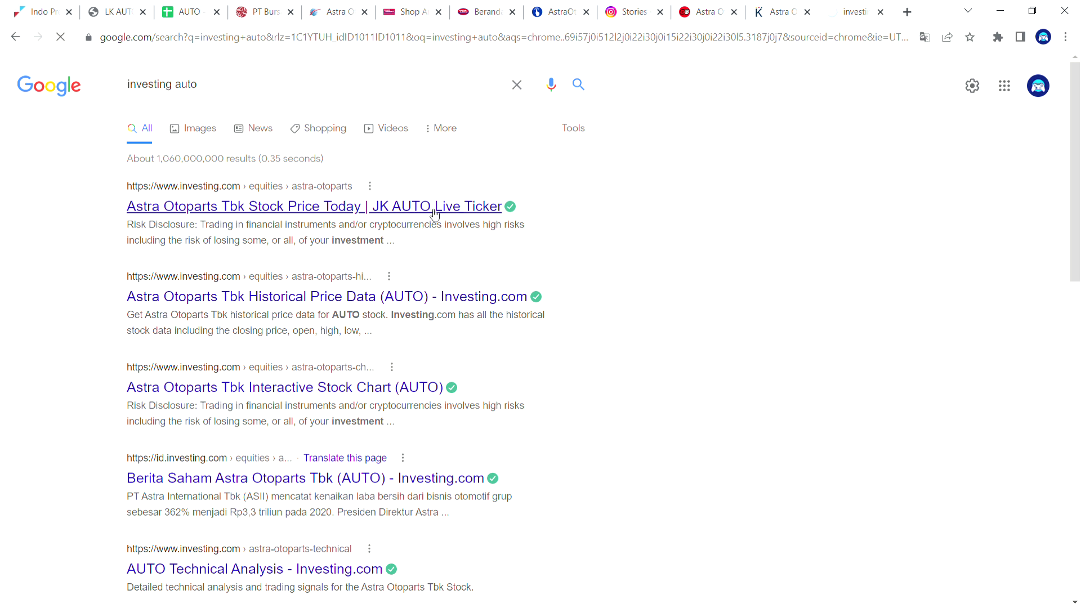
{"action": "left_click", "coordinate": [208, 6]}
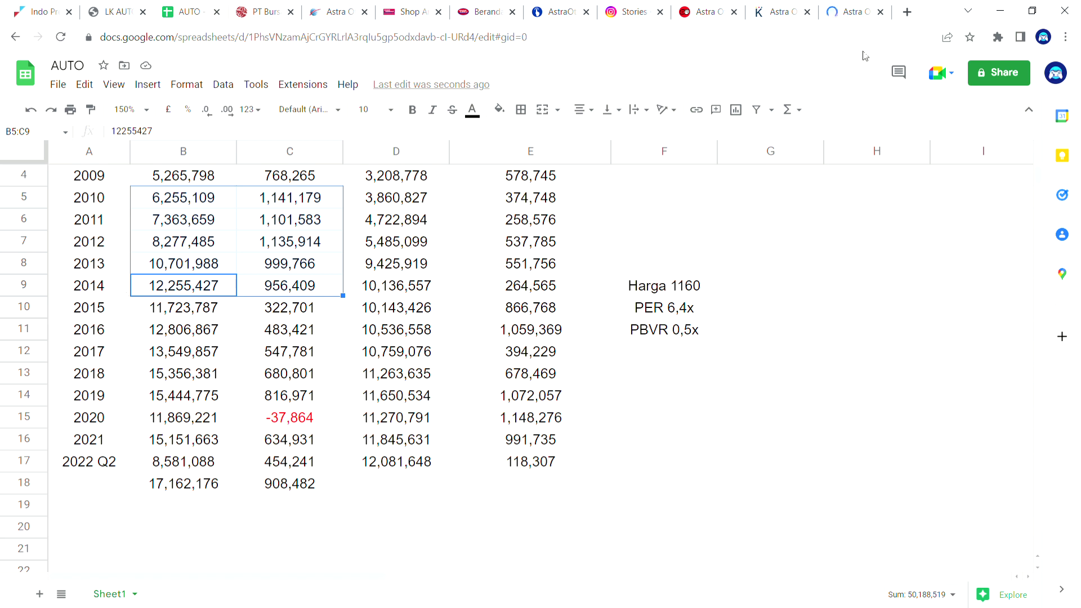
{"action": "left_click", "coordinate": [845, 11]}
- Show the Astra Otoparts price chart over its maximum period and examine the price around 2010 and the 2011 stock split
{"action": "scroll", "coordinate": [47, 397], "scroll_direction": "down", "scroll_amount": 5}
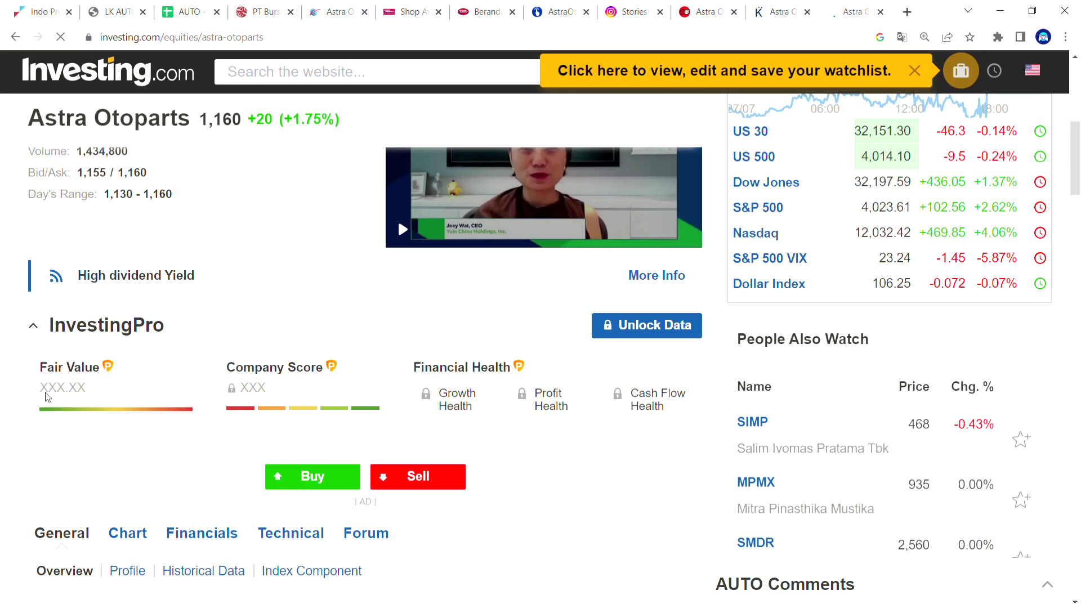
{"action": "scroll", "coordinate": [47, 397], "scroll_direction": "down", "scroll_amount": 2}
{"action": "left_click", "coordinate": [292, 416]}
{"action": "scroll", "coordinate": [332, 417], "scroll_direction": "down", "scroll_amount": 5}
{"action": "scroll", "coordinate": [244, 416], "scroll_direction": "down", "scroll_amount": 6}
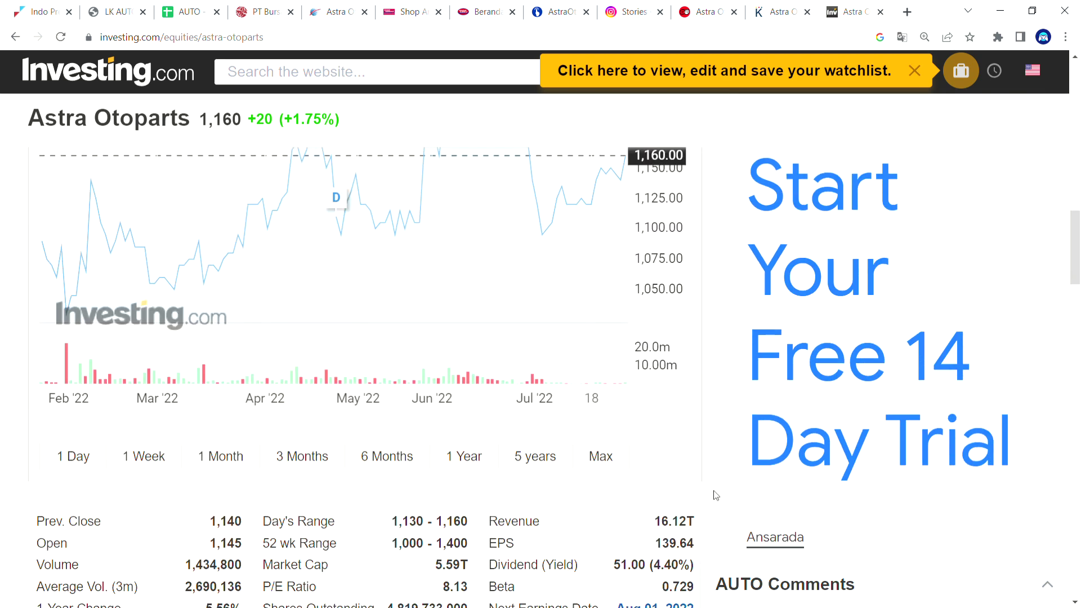
{"action": "left_click", "coordinate": [614, 457]}
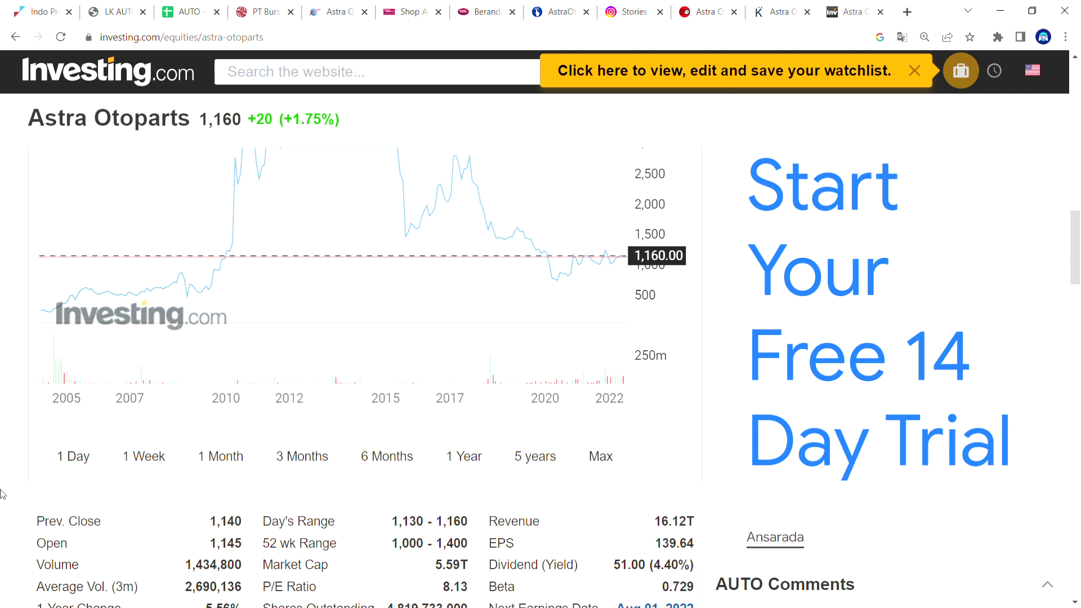
{"action": "scroll", "coordinate": [3, 450], "scroll_direction": "up", "scroll_amount": 3}
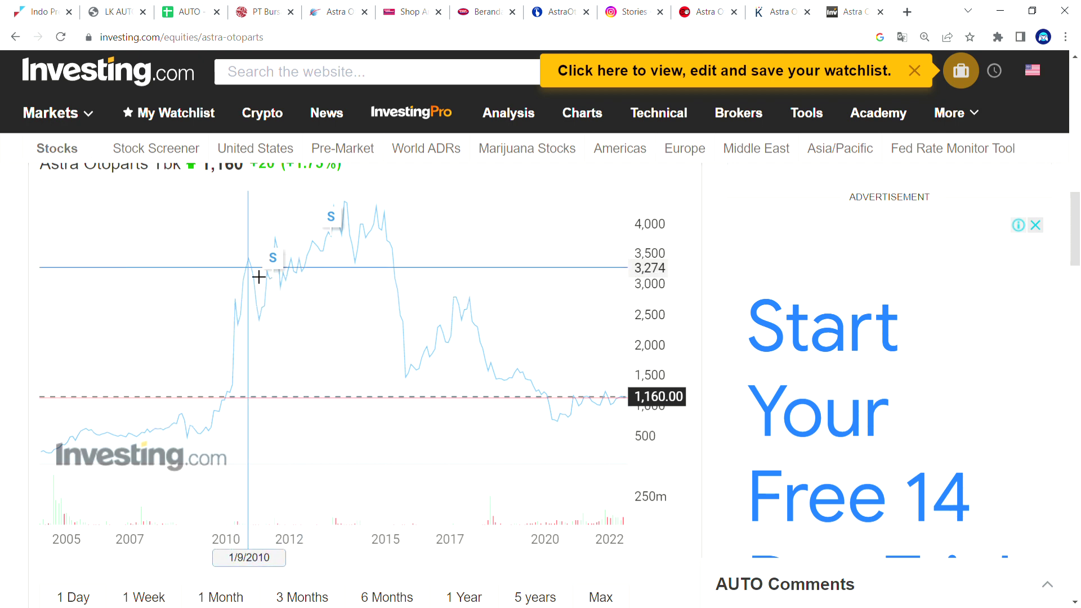
{"action": "mouse_move", "coordinate": [291, 246]}
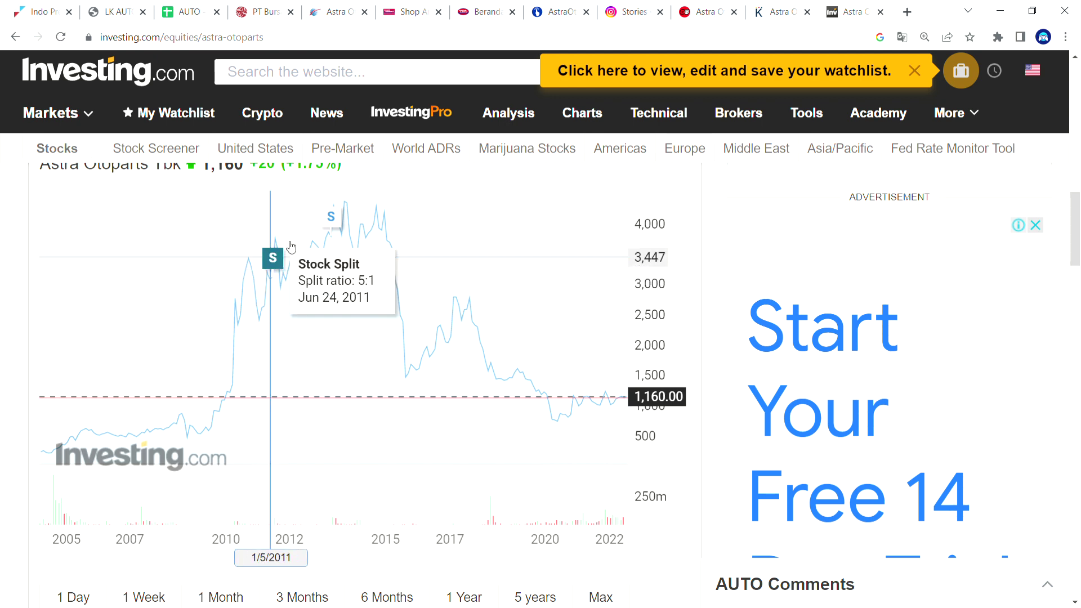
- Review the yearly figures in the AUTO spreadsheet against the long-term price chart on Investing.com
{"action": "left_click", "coordinate": [204, 8]}
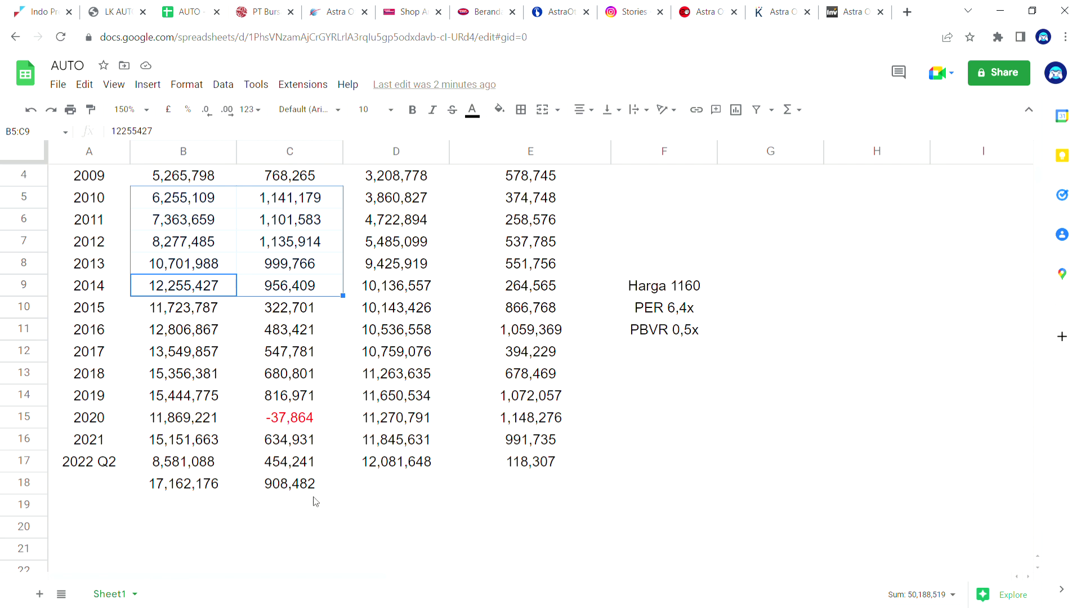
{"action": "scroll", "coordinate": [315, 501], "scroll_direction": "up", "scroll_amount": 1}
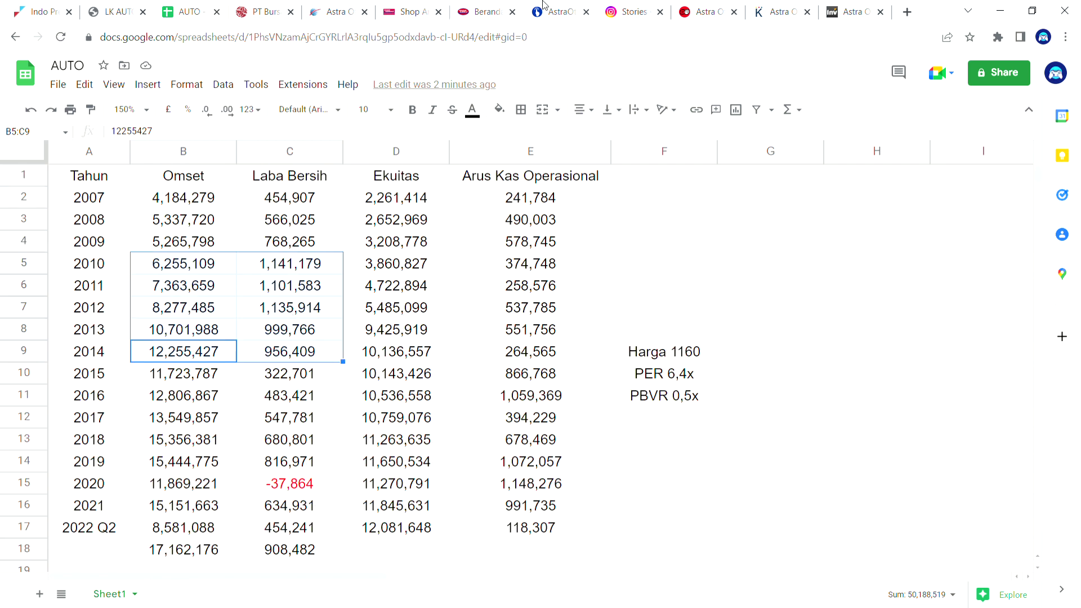
{"action": "left_click", "coordinate": [835, 6]}
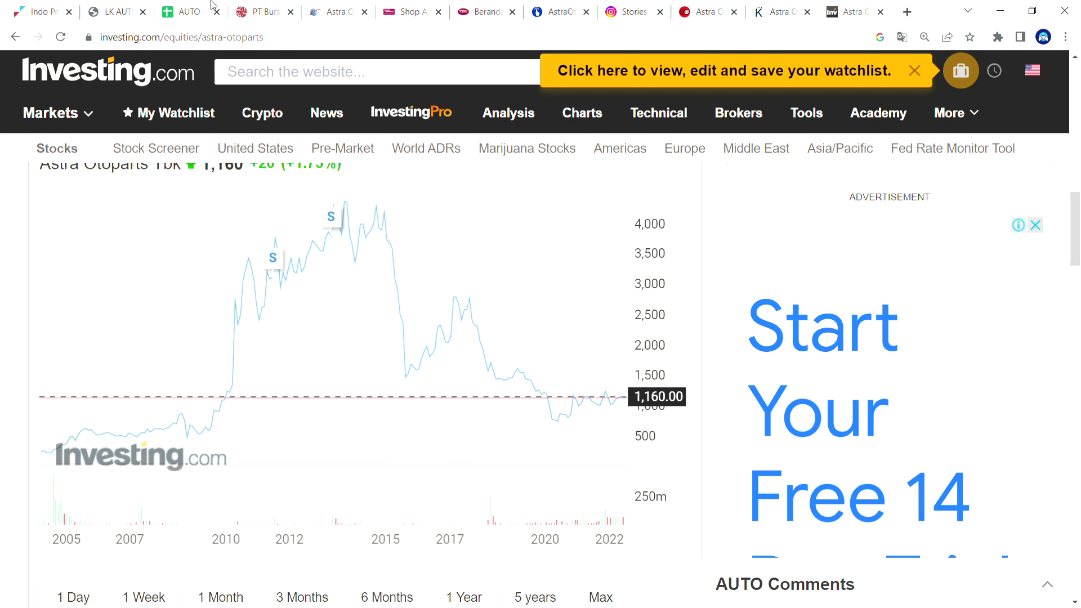
- Add a projection row to the AUTO spreadsheet with 2023 in A19 and a Laba Bersih of 1,1 T in C19
{"action": "left_click", "coordinate": [189, 10]}
{"action": "scroll", "coordinate": [151, 476], "scroll_direction": "down", "scroll_amount": 1}
{"action": "double_click", "coordinate": [96, 512]}
{"action": "type", "text": "2023"}
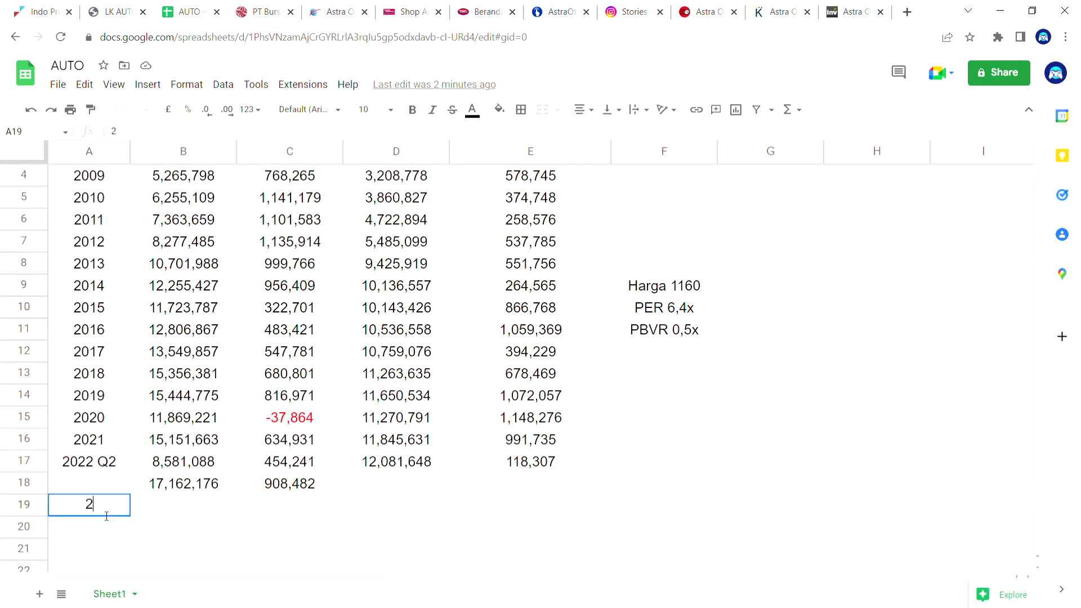
{"action": "left_click", "coordinate": [188, 516]}
{"action": "double_click", "coordinate": [266, 509]}
{"action": "type", "text": "1"}
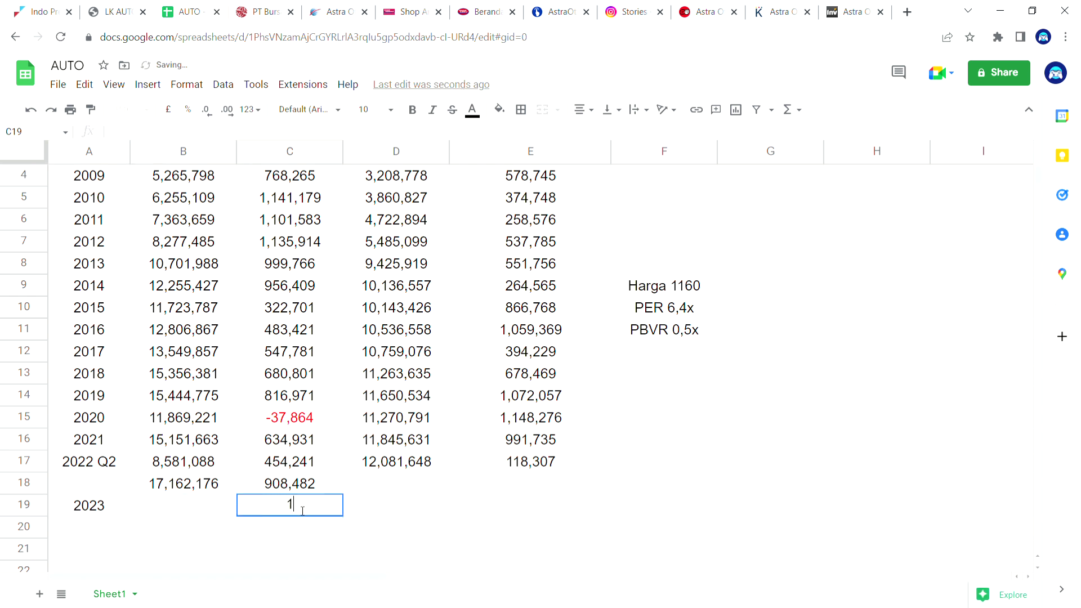
{"action": "type", "text": ",1"}
{"action": "type", "text": "00"}
{"action": "left_click", "coordinate": [354, 513]}
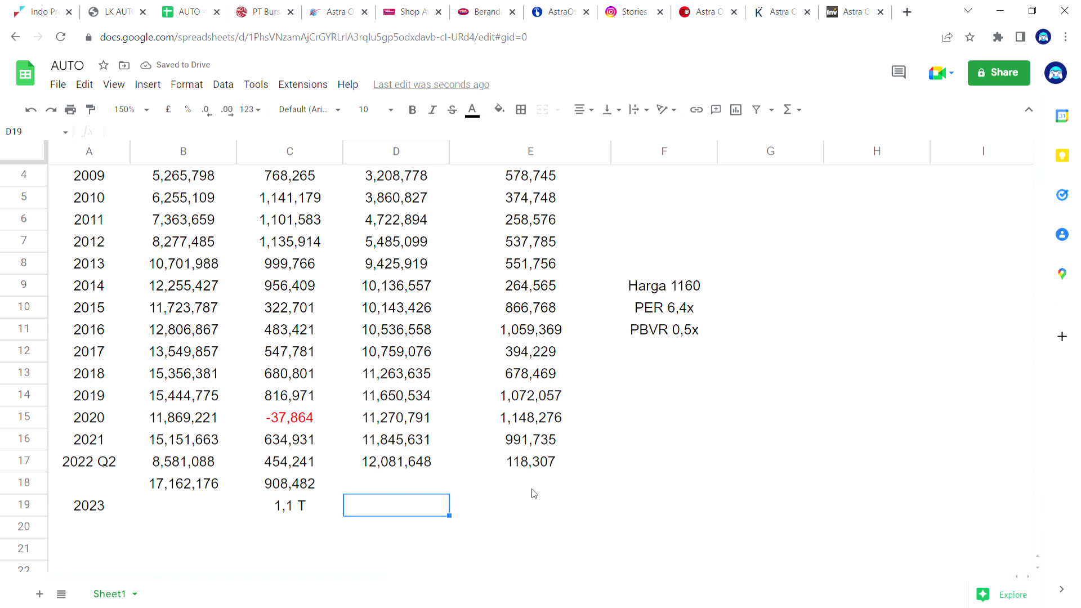
- Check the Astra Otoparts price chart, the AUTO holding in the IPOT portfolio and the income statement in the June 2022 report
{"action": "scroll", "coordinate": [533, 498], "scroll_direction": "up", "scroll_amount": 2}
{"action": "scroll", "coordinate": [533, 498], "scroll_direction": "down", "scroll_amount": 2}
{"action": "left_click", "coordinate": [846, 6]}
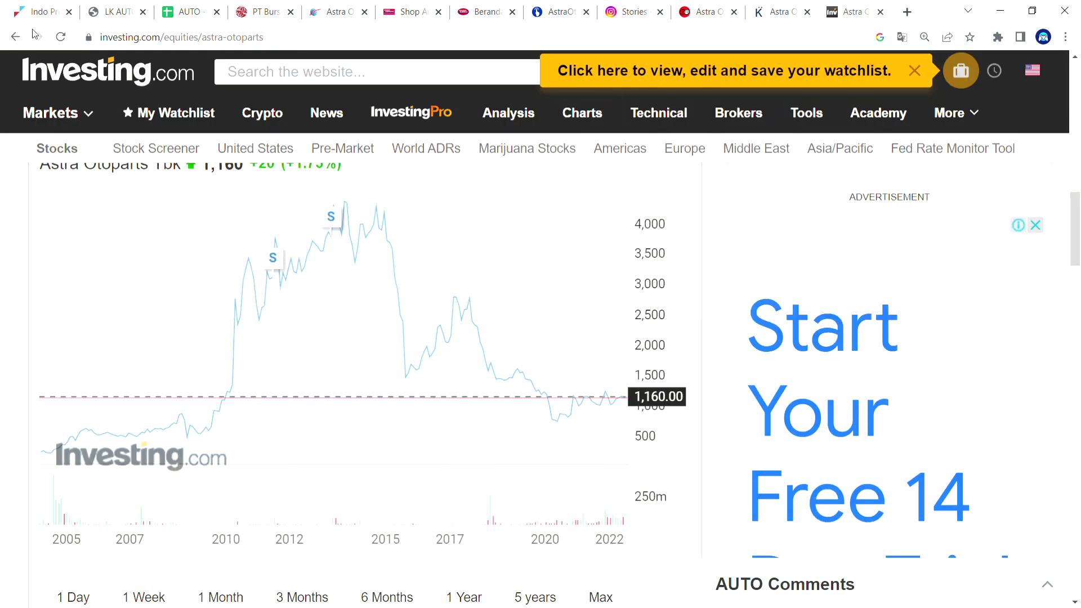
{"action": "left_click", "coordinate": [44, 12]}
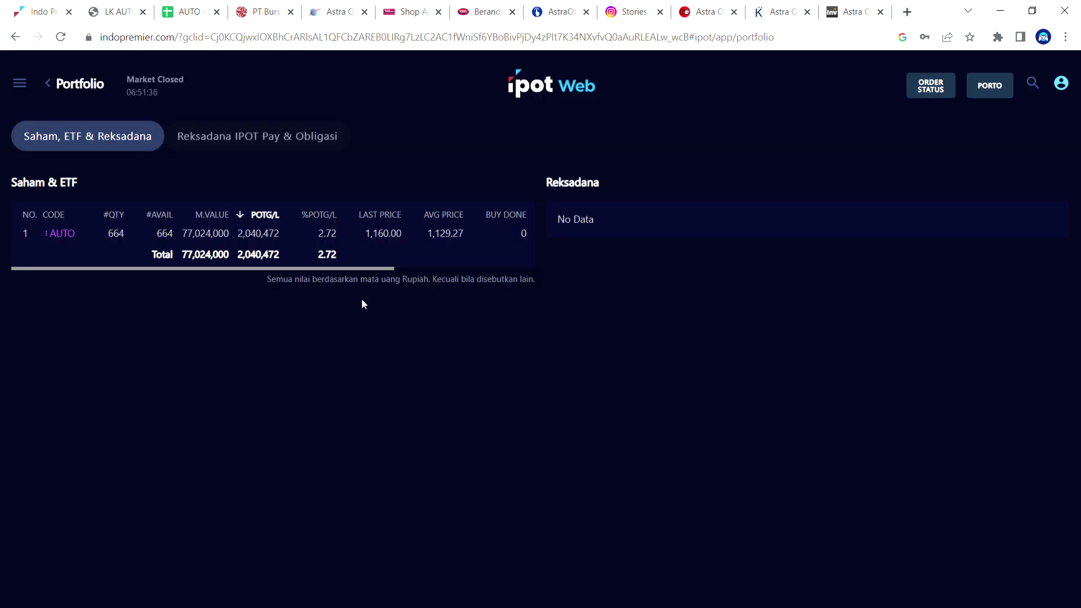
{"action": "left_click", "coordinate": [194, 10]}
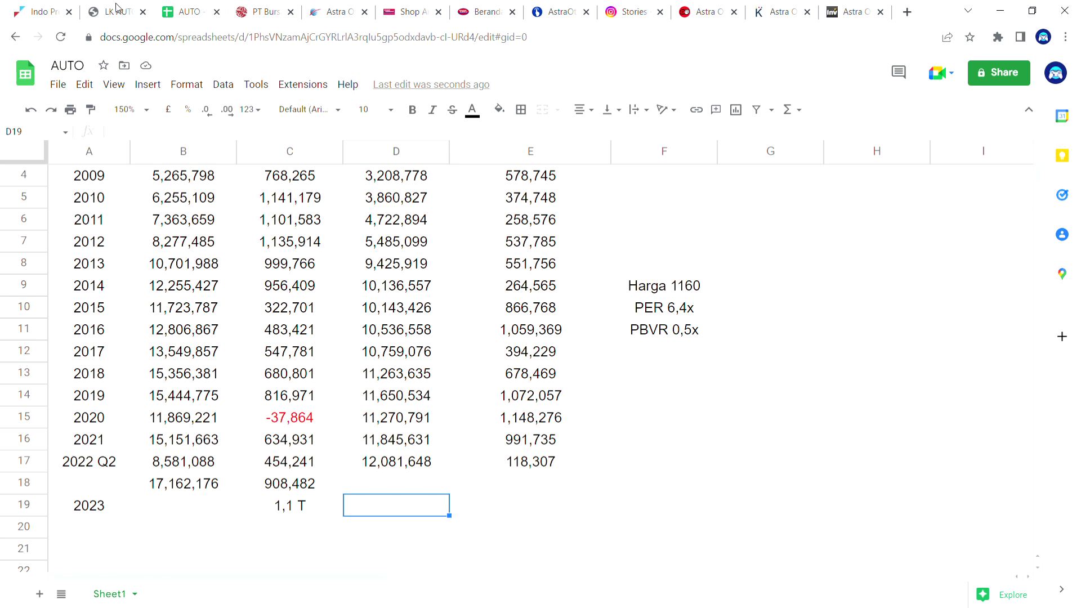
{"action": "left_click", "coordinate": [118, 8]}
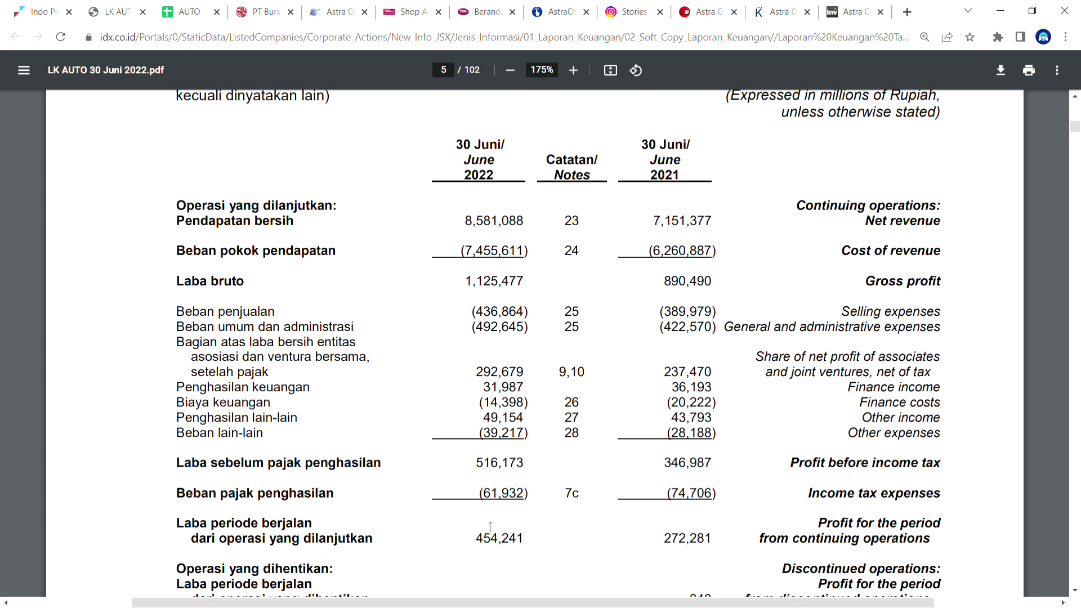
- Return to the AUTO spreadsheet and compare the 2010 to 2015 figures with the 2023 Laba Bersih projection in C19
{"action": "left_click", "coordinate": [183, 10]}
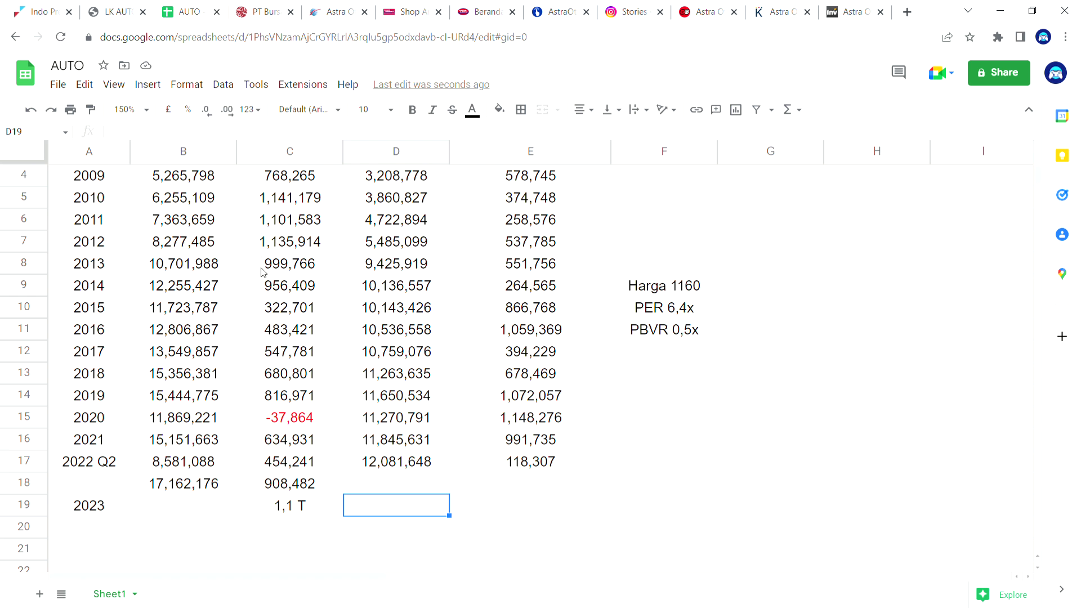
{"action": "left_click_drag", "start_coordinate": [112, 201], "coordinate": [276, 306]}
{"action": "left_click", "coordinate": [325, 514]}
- Compare the Omset of 2007 to 2017 and 2021 with the 2022 Q2 and annualized figures in B17 and B18
{"action": "scroll", "coordinate": [220, 332], "scroll_direction": "up", "scroll_amount": 2}
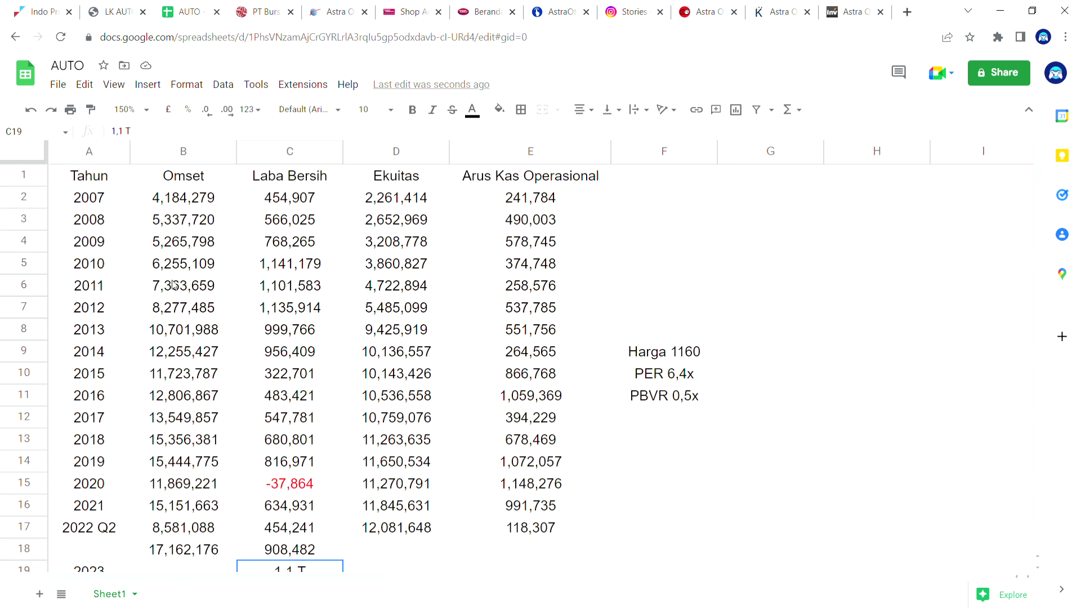
{"action": "left_click_drag", "start_coordinate": [152, 200], "coordinate": [145, 417]}
{"action": "left_click_drag", "start_coordinate": [144, 517], "coordinate": [169, 551]}
{"action": "left_click", "coordinate": [378, 550]}
{"action": "scroll", "coordinate": [281, 524], "scroll_direction": "down", "scroll_amount": 1}
{"action": "left_click", "coordinate": [141, 489]}
{"action": "left_click", "coordinate": [140, 442]}
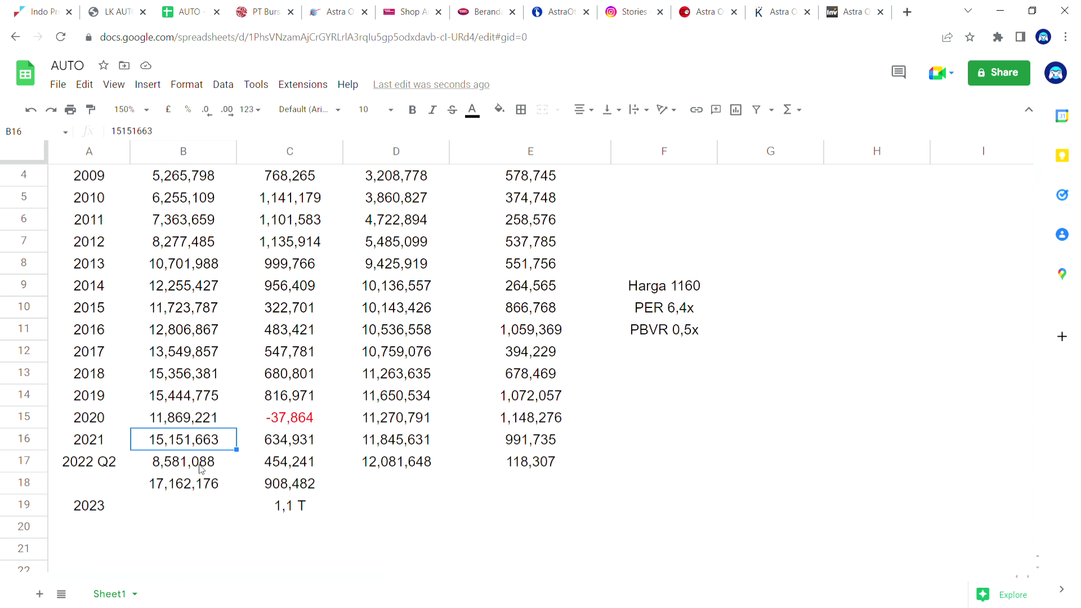
{"action": "left_click", "coordinate": [191, 516]}
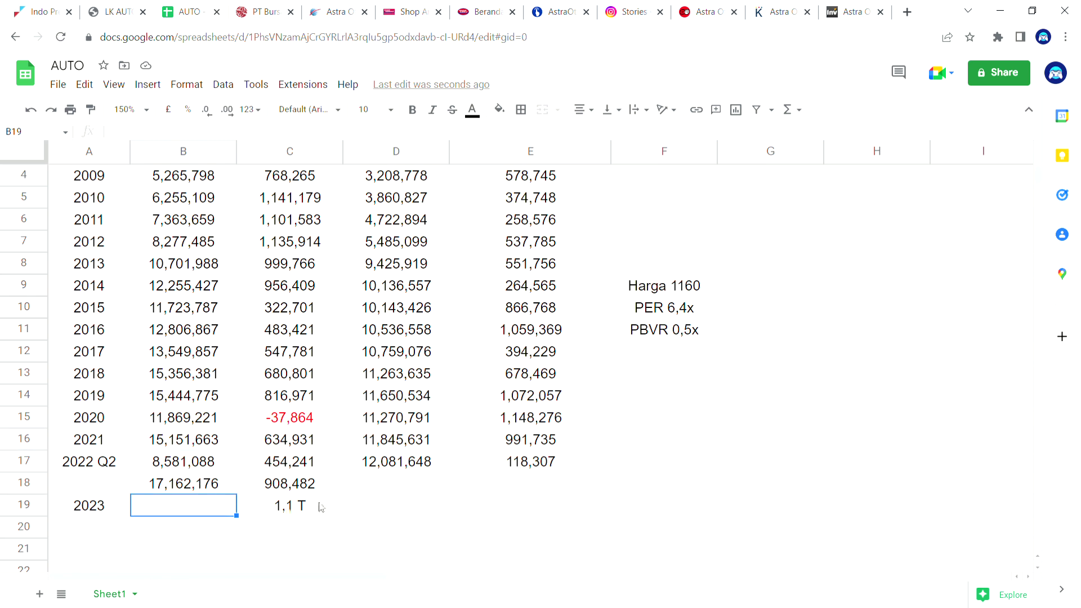
{"action": "scroll", "coordinate": [324, 508], "scroll_direction": "up", "scroll_amount": 1}
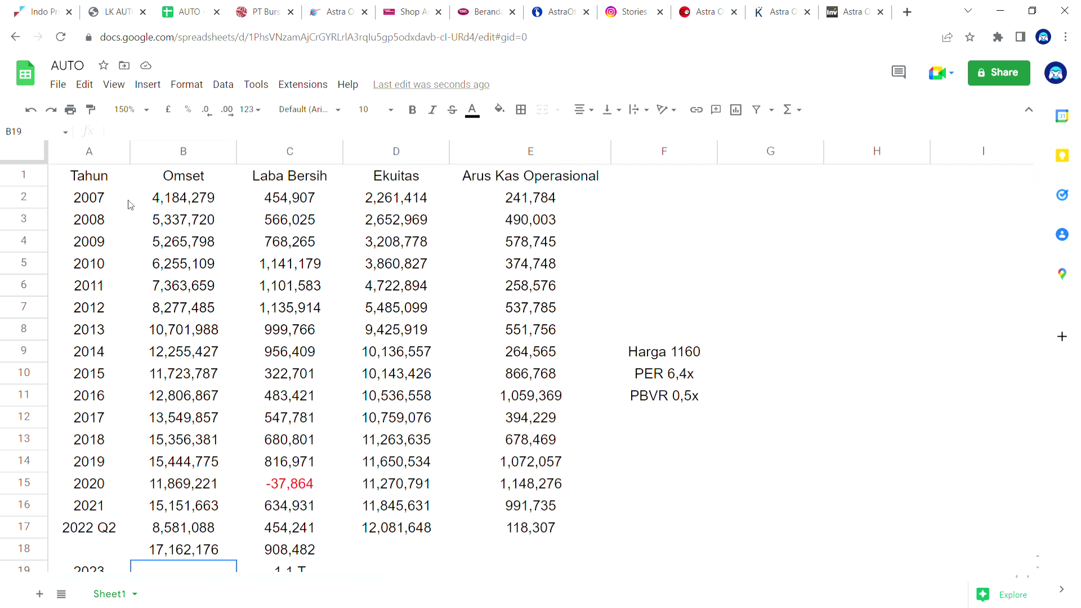
- Compare the Ekuitas of 2007 to 2021 in column D with the 2022 Q2 figure
{"action": "left_click", "coordinate": [142, 546]}
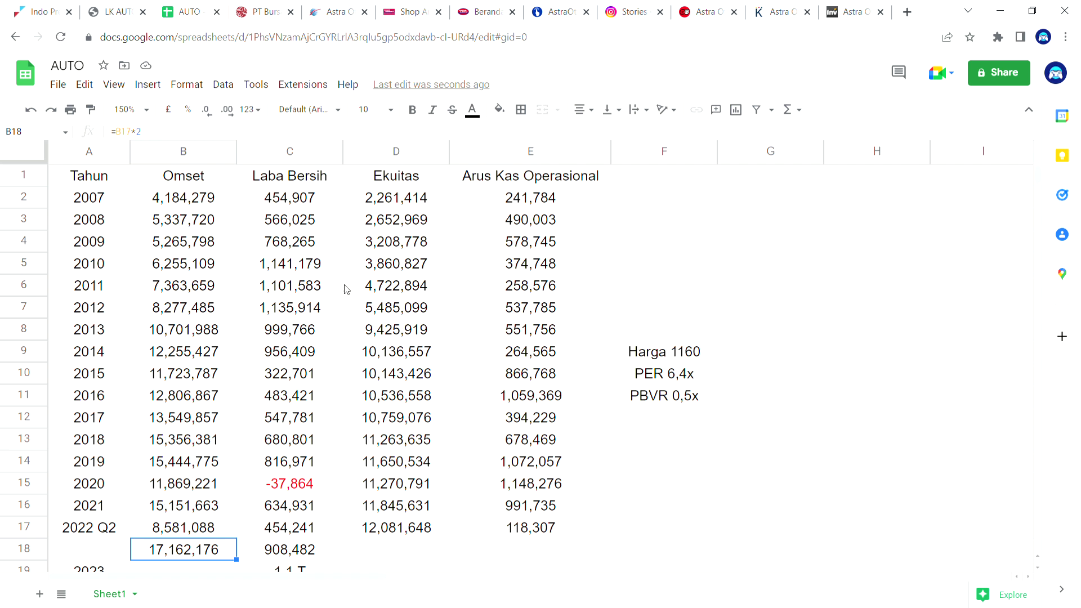
{"action": "left_click_drag", "start_coordinate": [360, 204], "coordinate": [366, 407]}
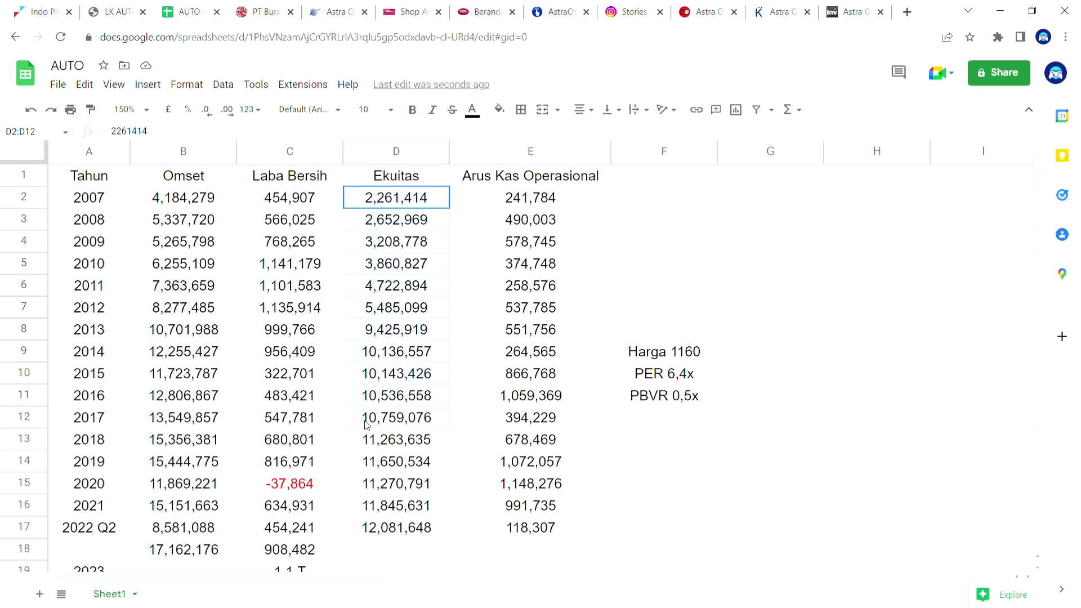
{"action": "left_click_drag", "start_coordinate": [353, 502], "coordinate": [418, 560]}
{"action": "left_click", "coordinate": [418, 558]}
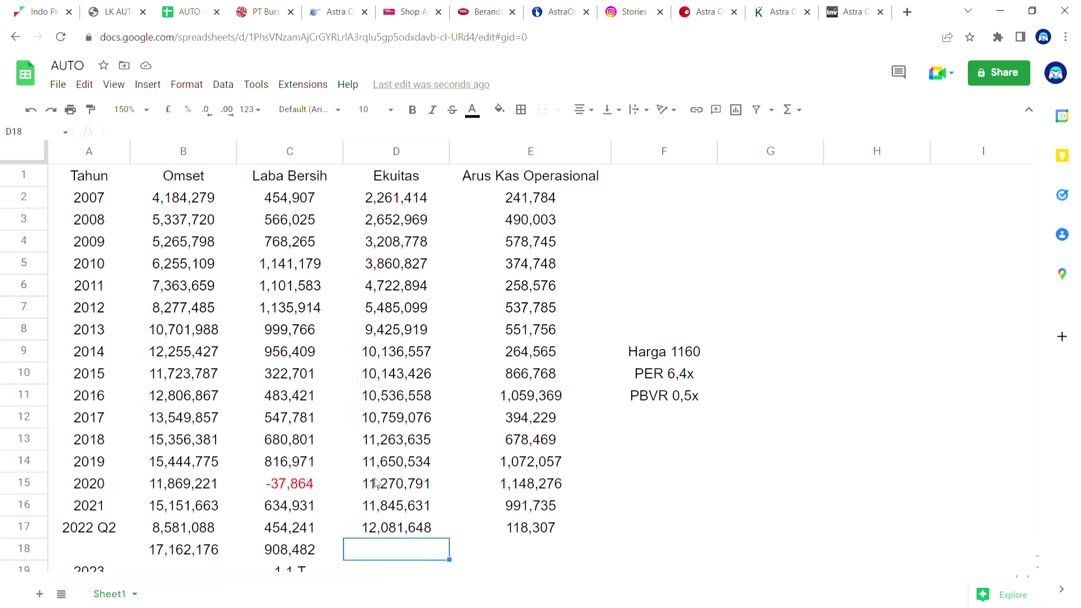
{"action": "left_click_drag", "start_coordinate": [354, 352], "coordinate": [357, 514]}
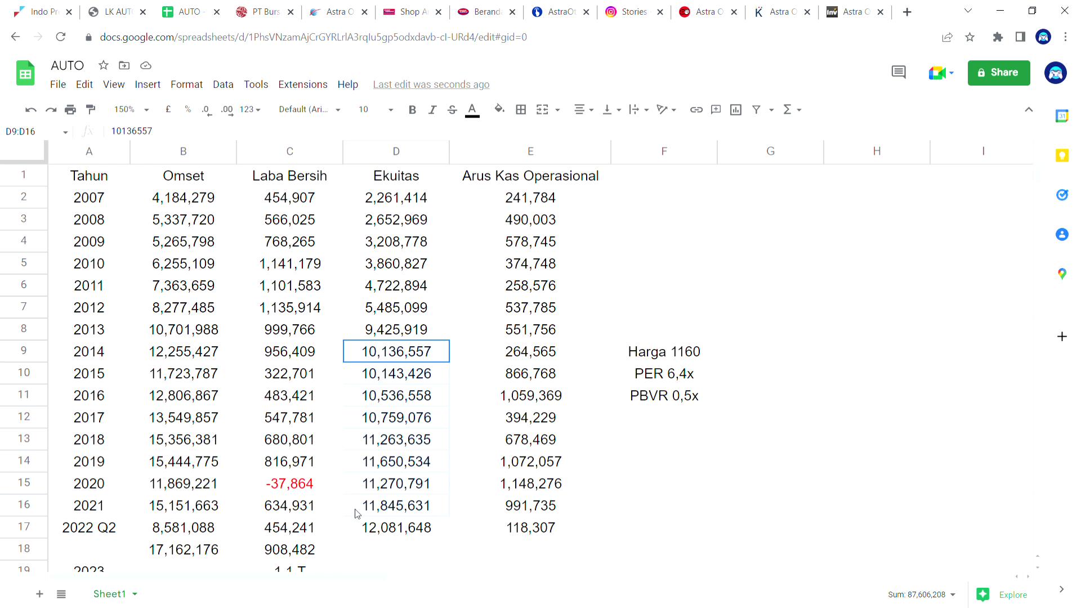
{"action": "left_click", "coordinate": [460, 376]}
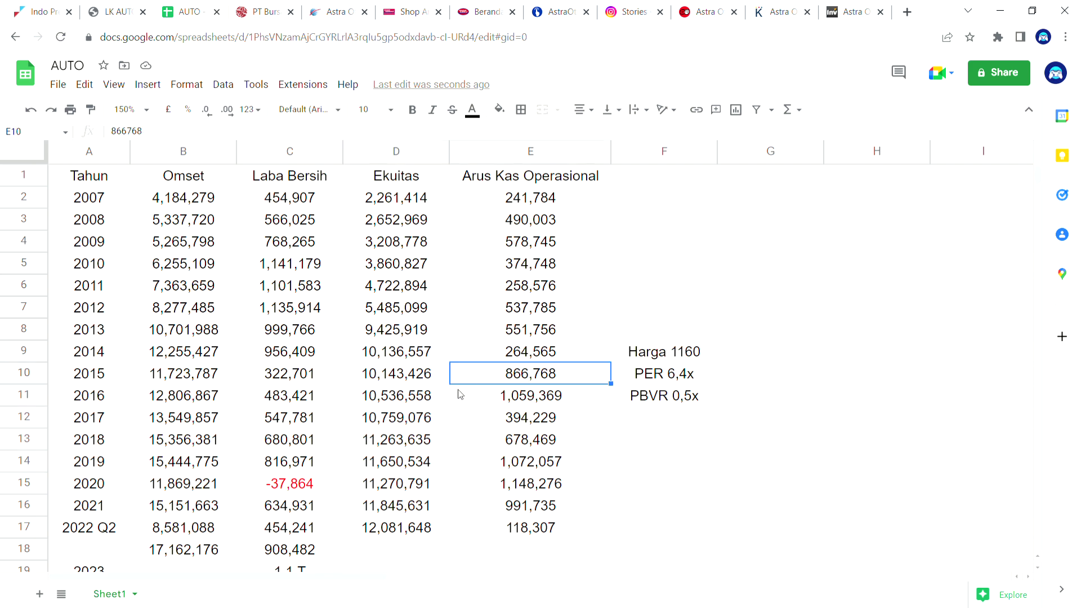
- Review the 2020 and 2021 rows against the annualized 2022 Laba Bersih in C18
{"action": "scroll", "coordinate": [460, 394], "scroll_direction": "down", "scroll_amount": 1}
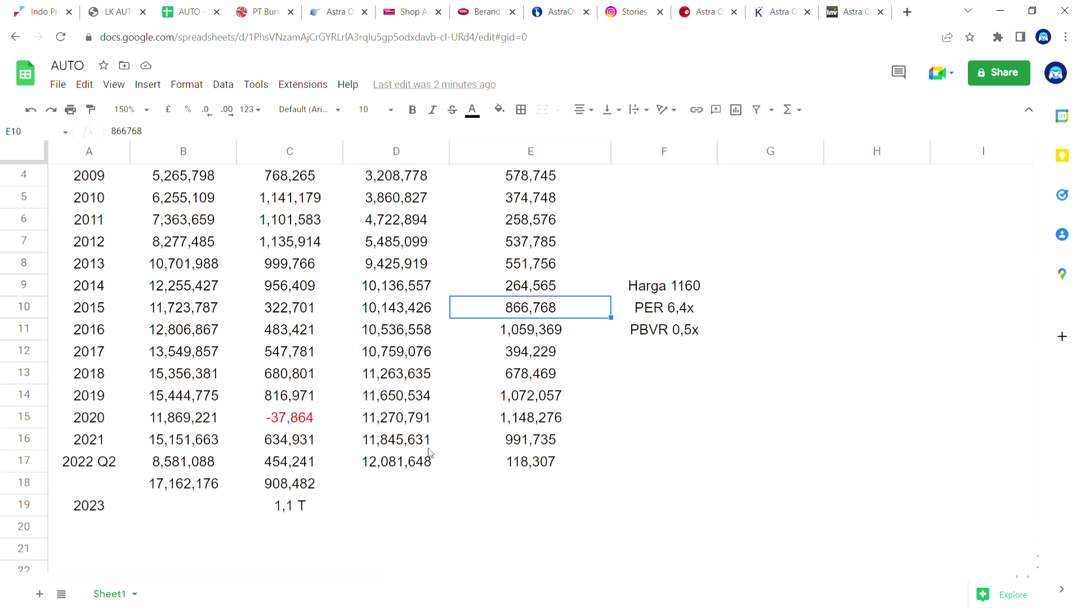
{"action": "left_click", "coordinate": [118, 421]}
{"action": "left_click", "coordinate": [117, 447]}
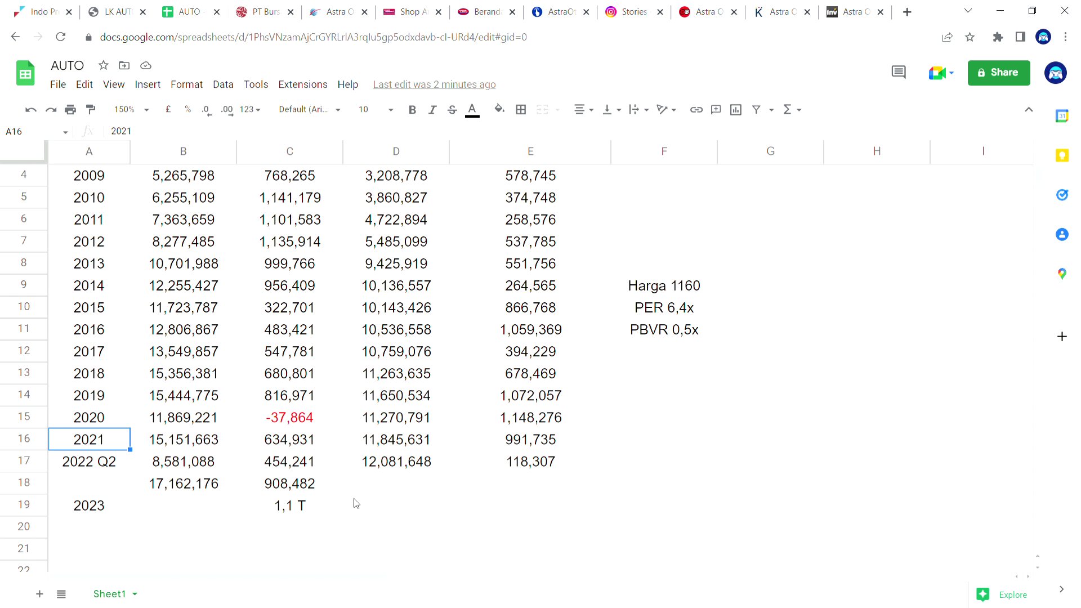
{"action": "left_click", "coordinate": [378, 489]}
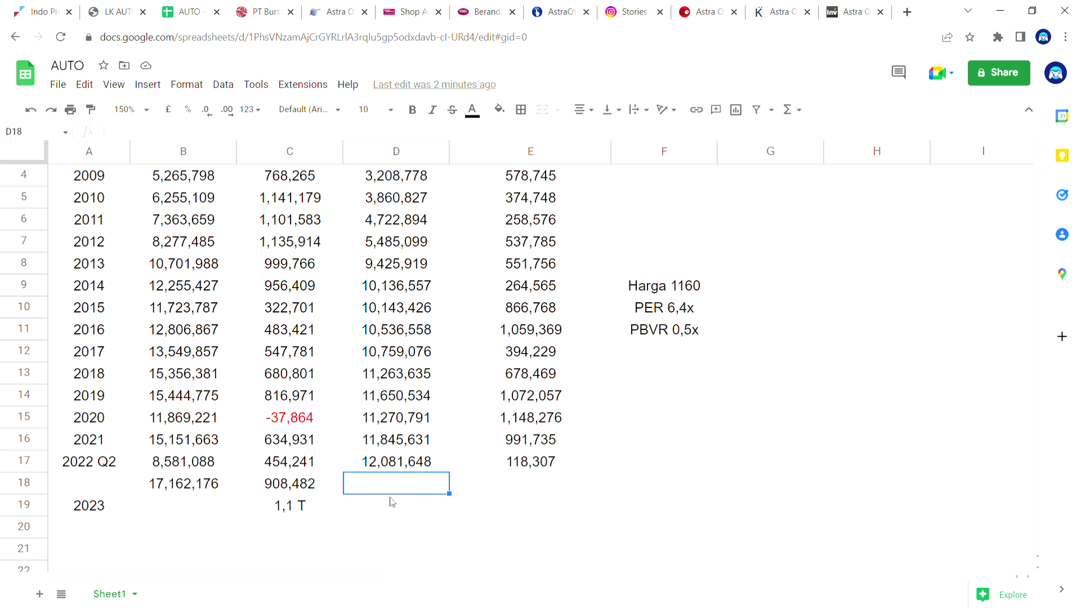
{"action": "left_click", "coordinate": [503, 508]}
{"action": "left_click", "coordinate": [332, 488]}
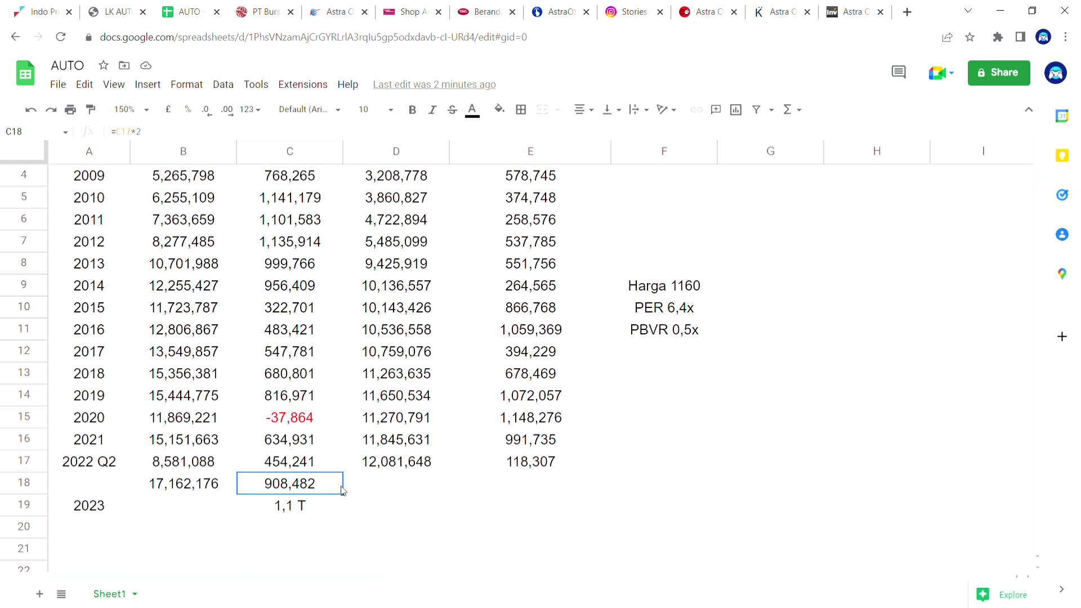
- Review the Harga, PER and PBVR notes in F9:F11, with a brief look at the June 2022 report's income statement
{"action": "left_click", "coordinate": [707, 312]}
{"action": "left_click", "coordinate": [713, 330], "text": "shift"}
{"action": "left_click", "coordinate": [707, 291]}
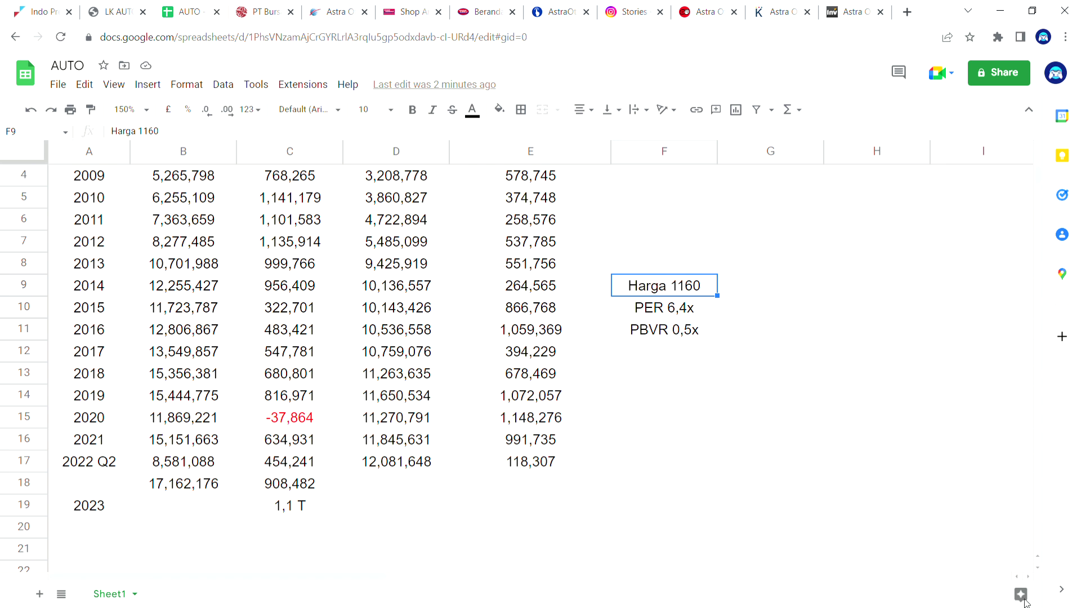
{"action": "left_click", "coordinate": [687, 417]}
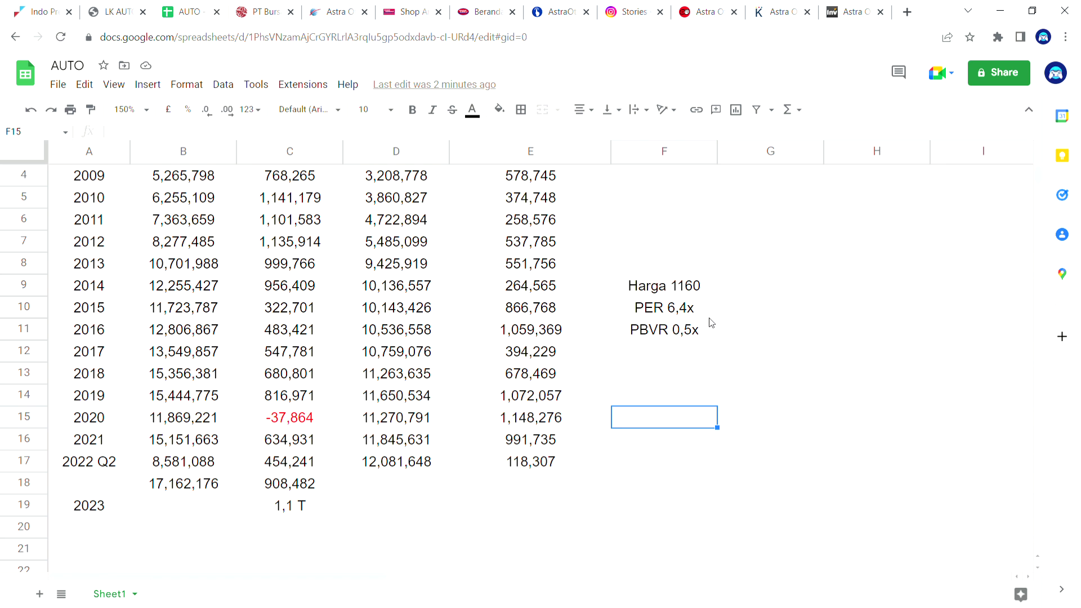
{"action": "left_click_drag", "start_coordinate": [707, 308], "coordinate": [706, 333]}
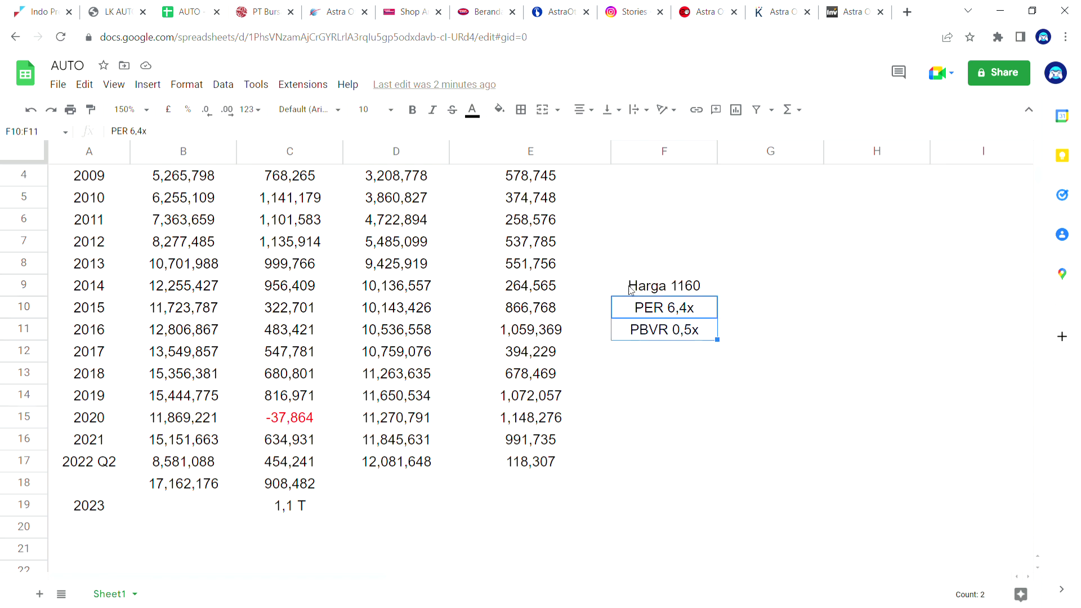
{"action": "left_click", "coordinate": [98, 4]}
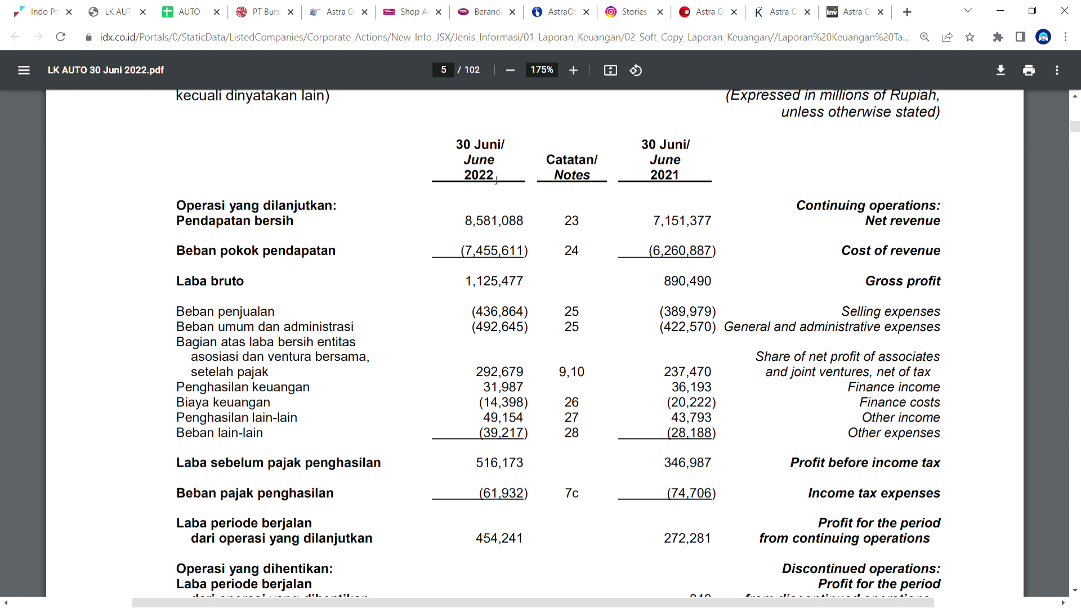
{"action": "left_click", "coordinate": [172, 8]}
{"action": "left_click", "coordinate": [668, 360]}
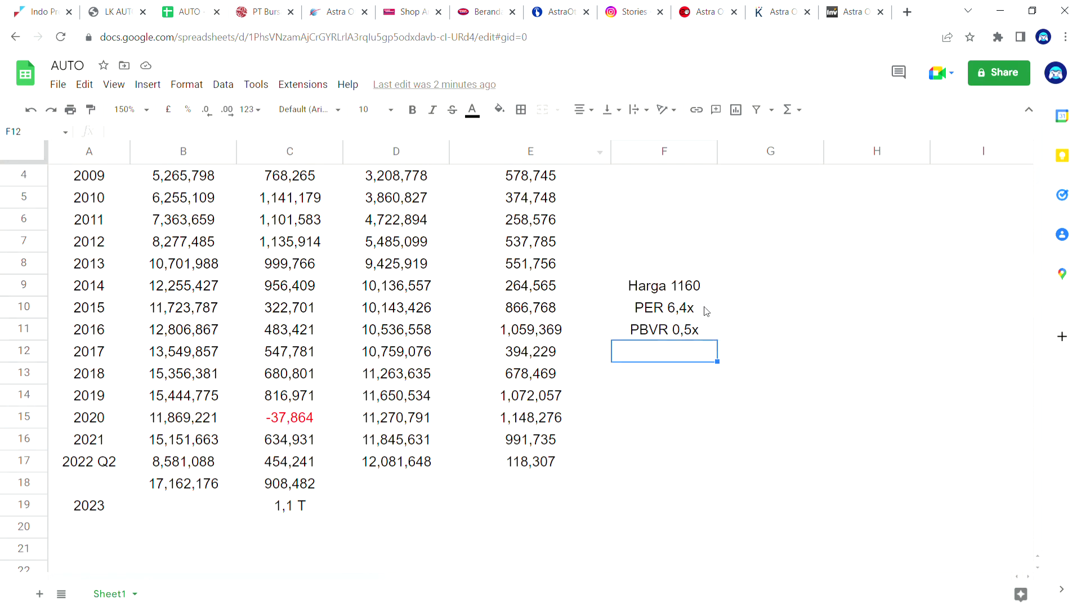
{"action": "left_click", "coordinate": [706, 311]}
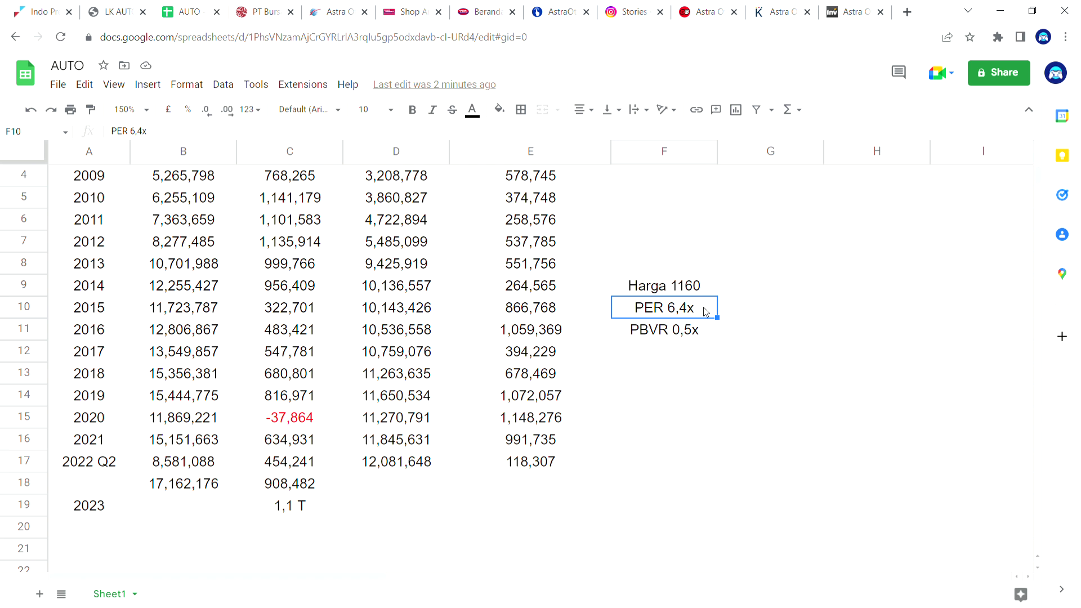
{"action": "left_click", "coordinate": [706, 333]}
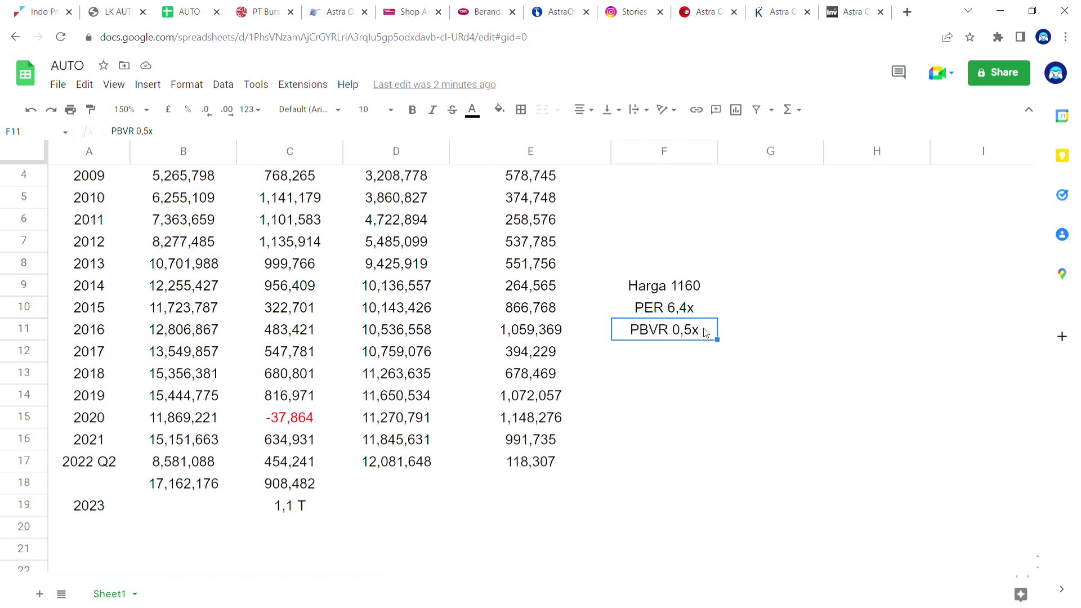
- Enter ASTRA in F7, above the Harga, PER and PBVR notes
{"action": "left_click", "coordinate": [670, 249]}
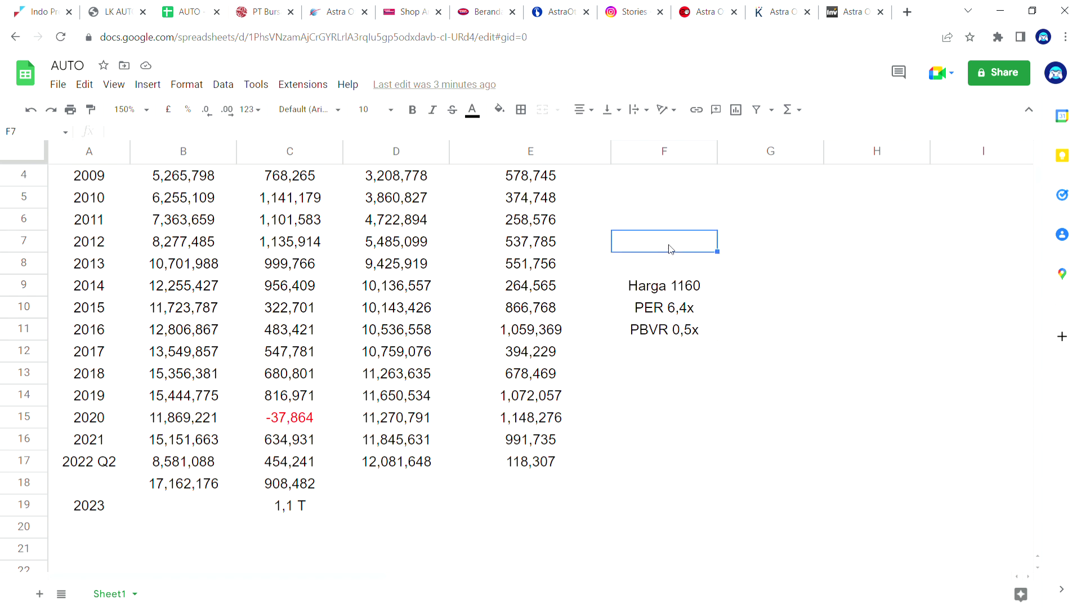
{"action": "type", "text": "ASTRA"}
{"action": "left_click", "coordinate": [749, 261]}
- Review the PER and PBVR in F10:F11 and enter "valuasi murah" in F13
{"action": "left_click_drag", "start_coordinate": [704, 309], "coordinate": [707, 331]}
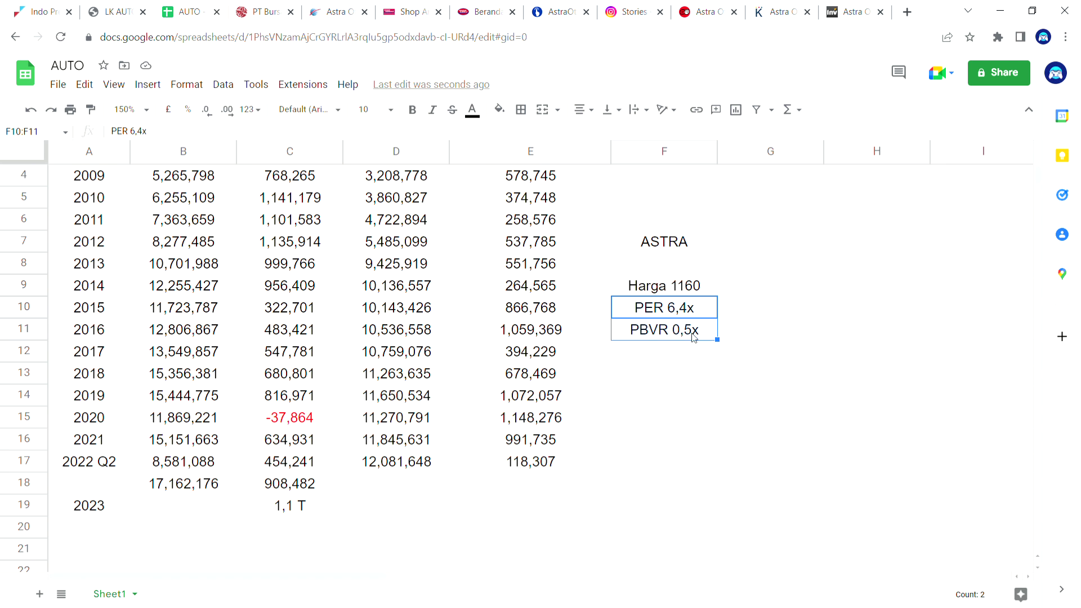
{"action": "left_click", "coordinate": [685, 359]}
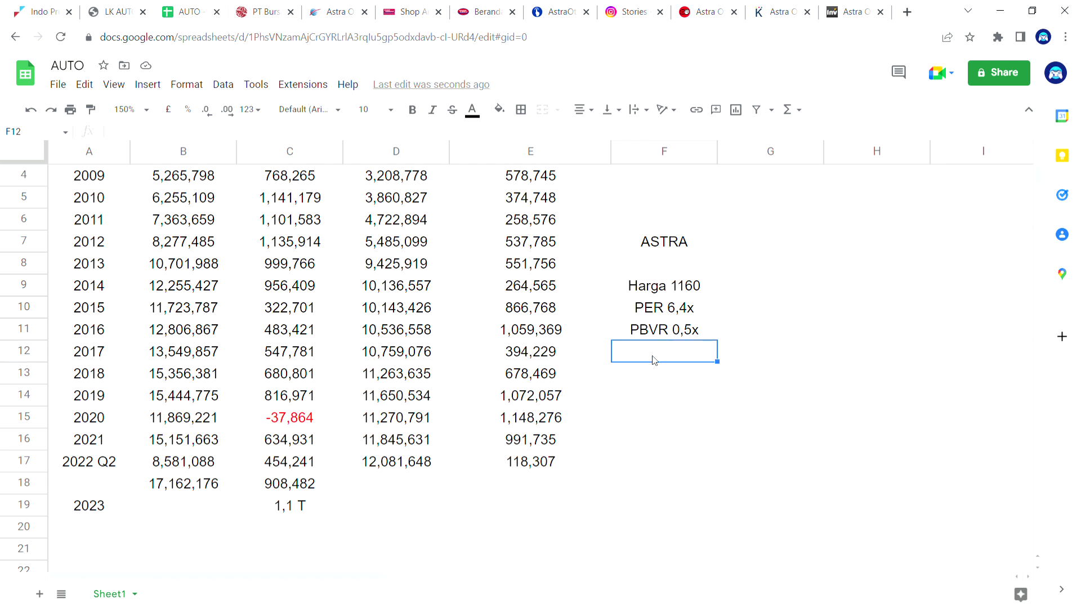
{"action": "left_click", "coordinate": [702, 419]}
{"action": "left_click", "coordinate": [692, 378]}
{"action": "left_click_drag", "start_coordinate": [698, 307], "coordinate": [707, 334]}
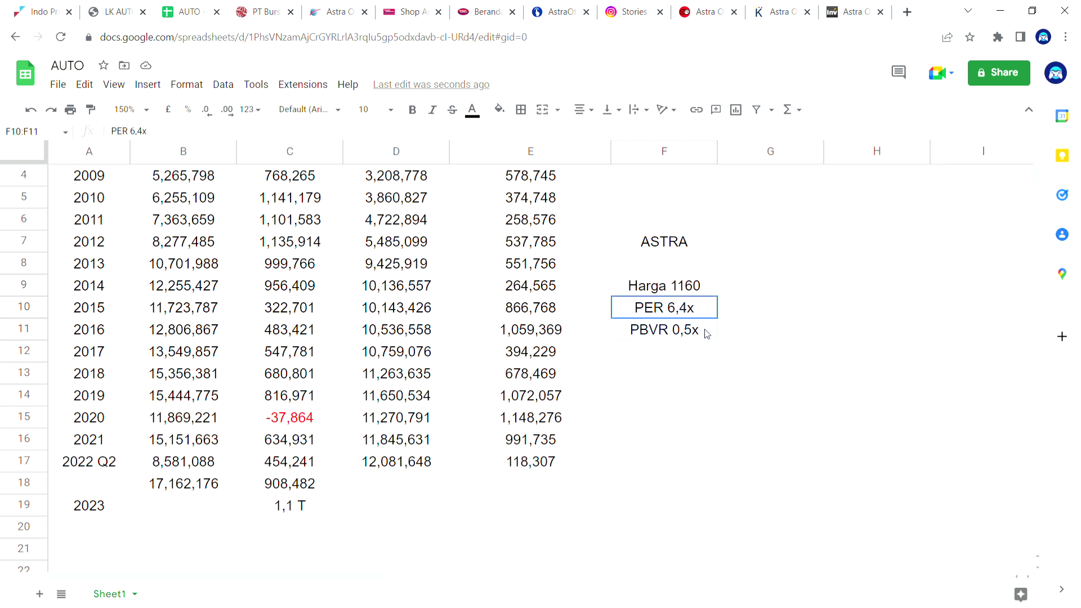
{"action": "left_click", "coordinate": [659, 379]}
{"action": "type", "text": "valuasi murah"}
{"action": "left_click", "coordinate": [699, 414]}
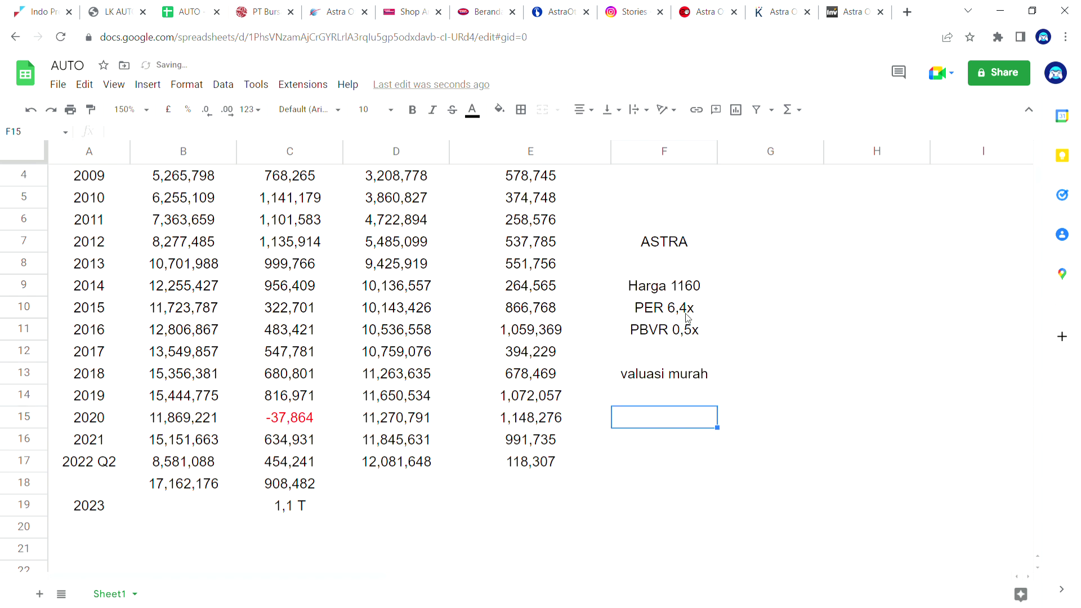
- Revisit the PER and PBVR notes and enter "alasan :" in G13, beside "valuasi murah"
{"action": "left_click", "coordinate": [708, 313]}
{"action": "left_click", "coordinate": [709, 337]}
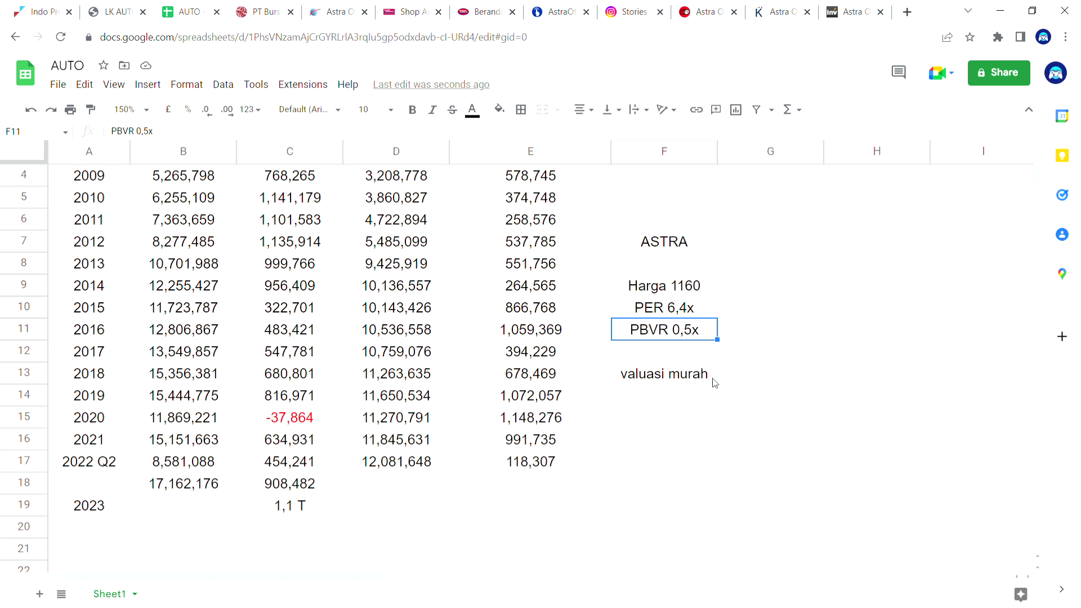
{"action": "left_click", "coordinate": [696, 382]}
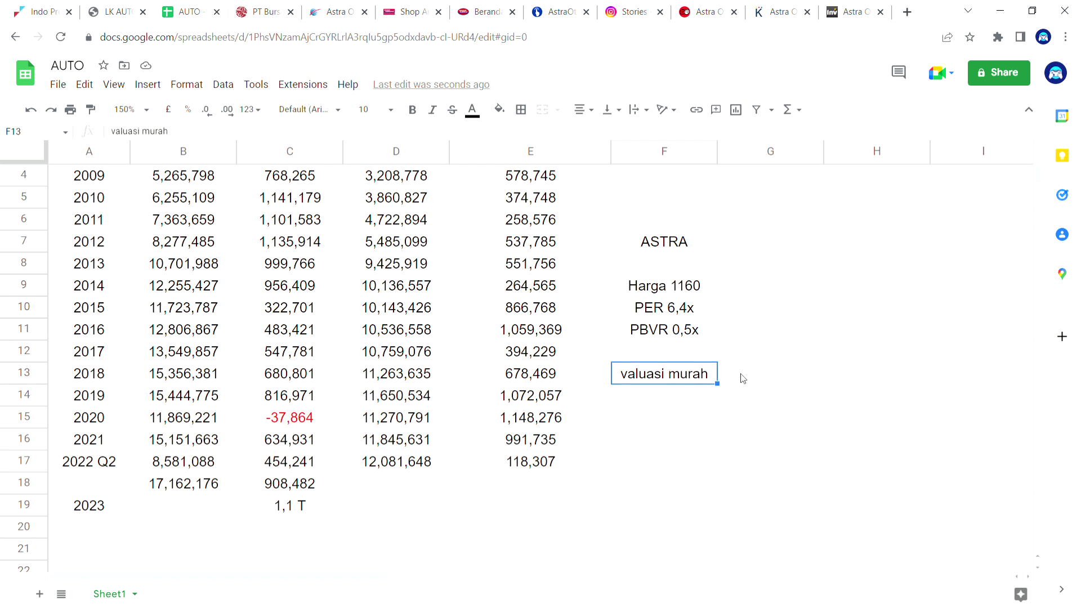
{"action": "left_click", "coordinate": [766, 379]}
{"action": "type", "text": "alasan"}
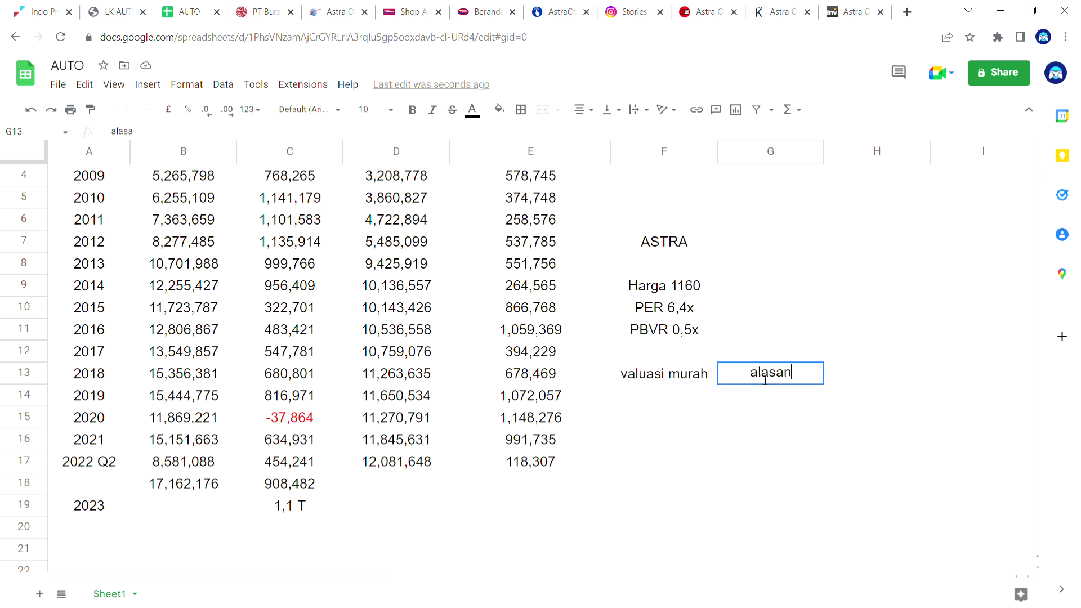
{"action": "type", "text": " :"}
- Enter the first reason, "1. Valuasi murah", in G14
{"action": "left_click", "coordinate": [756, 395]}
{"action": "type", "text": "1. Vakuasi"}
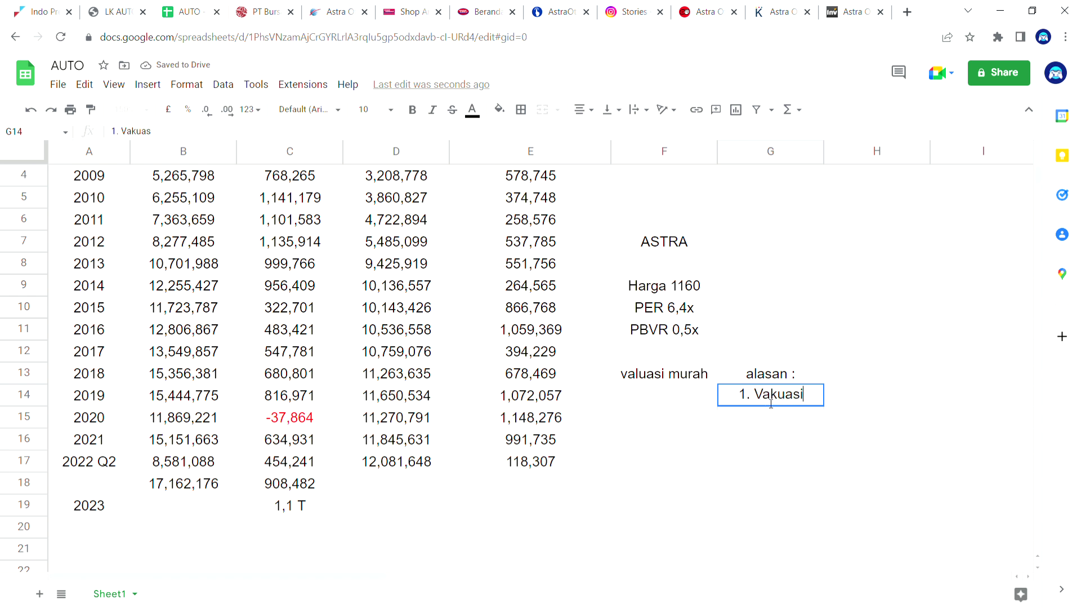
{"action": "key", "text": "BackSpace"}
{"action": "key", "text": "BackSpace"}
{"action": "key", "text": "BackSpace"}
{"action": "type", "text": "la"}
{"action": "key", "text": "BackSpace"}
{"action": "type", "text": "uasi nurah"}
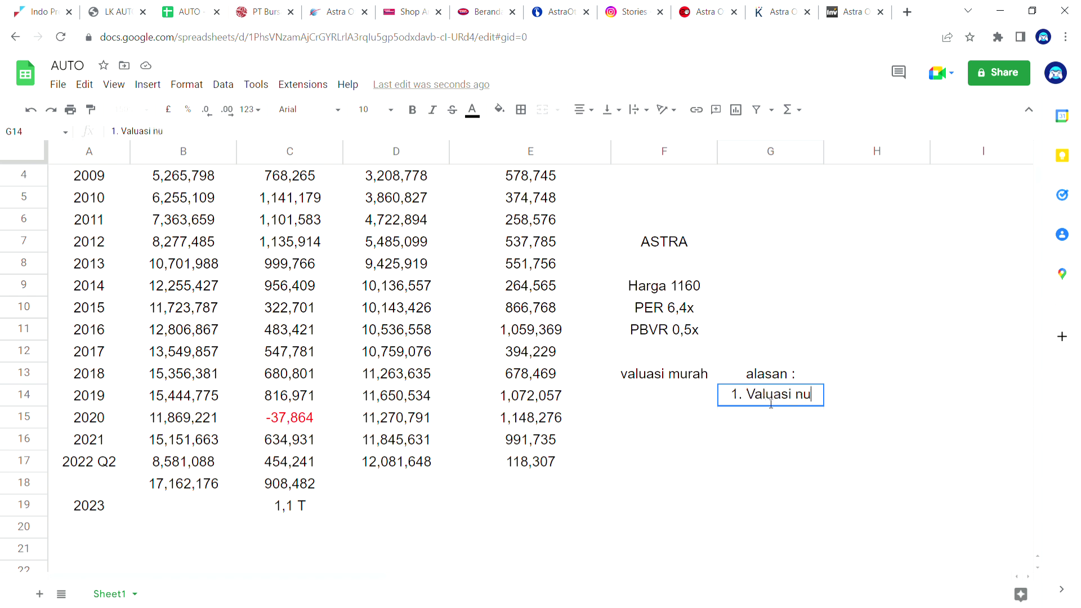
{"action": "key", "text": "BackSpace"}
{"action": "key", "text": "BackSpace"}
{"action": "key", "text": "BackSpace"}
{"action": "key", "text": "BackSpace"}
{"action": "key", "text": "BackSpace"}
{"action": "type", "text": "muarh"}
{"action": "key", "text": "BackSpace"}
{"action": "key", "text": "BackSpace"}
{"action": "key", "text": "BackSpace"}
{"action": "type", "text": "rah"}
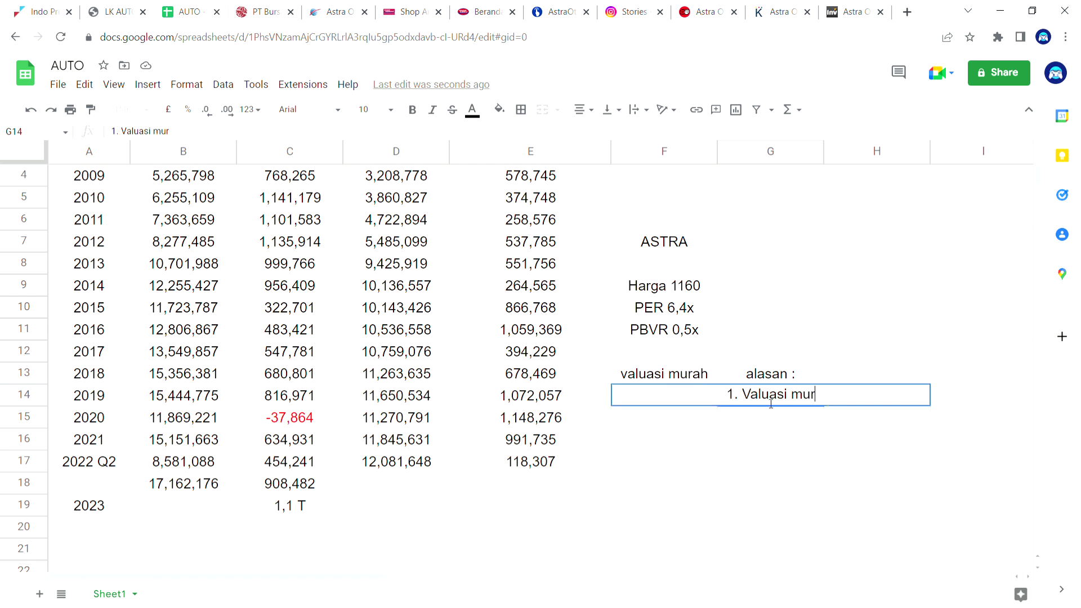
{"action": "left_click", "coordinate": [787, 219]}
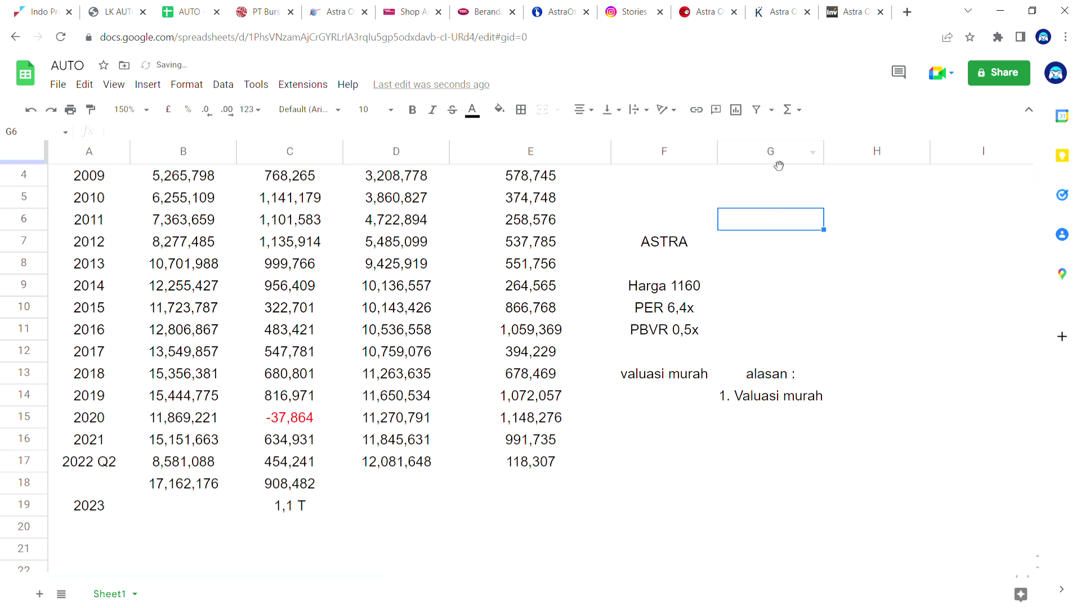
- Widen column G to give the list of reasons more room
{"action": "left_click", "coordinate": [775, 157]}
{"action": "left_click_drag", "start_coordinate": [828, 162], "coordinate": [872, 163]}
{"action": "left_click", "coordinate": [705, 451]}
- Enter the second reason, "2. laba bersih naik banyak", in G15
{"action": "left_click", "coordinate": [765, 420]}
{"action": "type", "text": "2. peninga"}
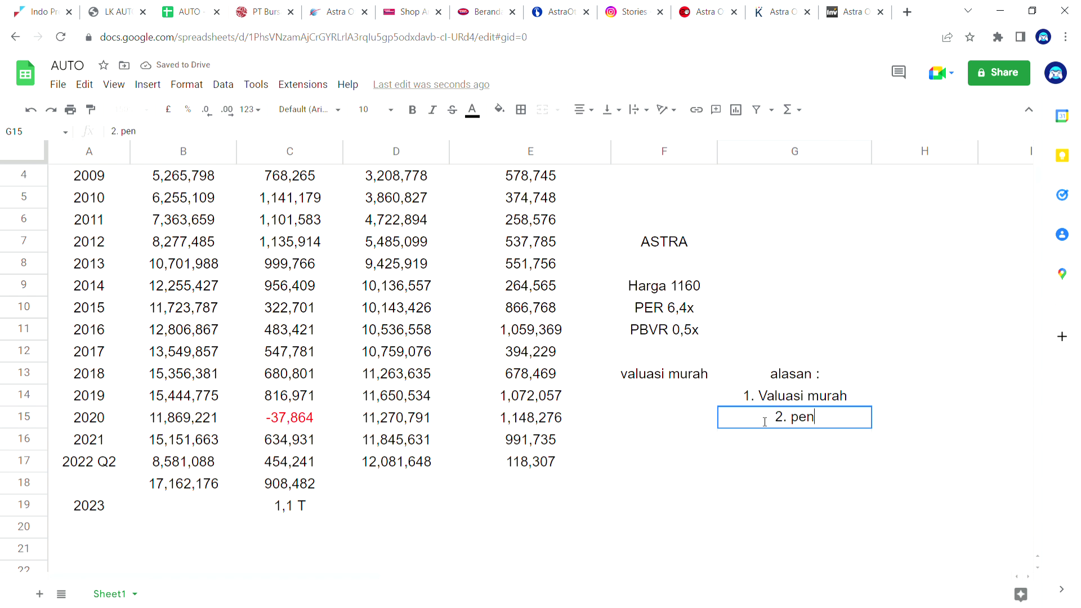
{"action": "key", "text": "BackSpace"}
{"action": "key", "text": "BackSpace"}
{"action": "key", "text": "BackSpace"}
{"action": "key", "text": "BackSpace"}
{"action": "key", "text": "BackSpace"}
{"action": "key", "text": "BackSpace"}
{"action": "key", "text": "BackSpace"}
{"action": "type", "text": "laba bersih ma"}
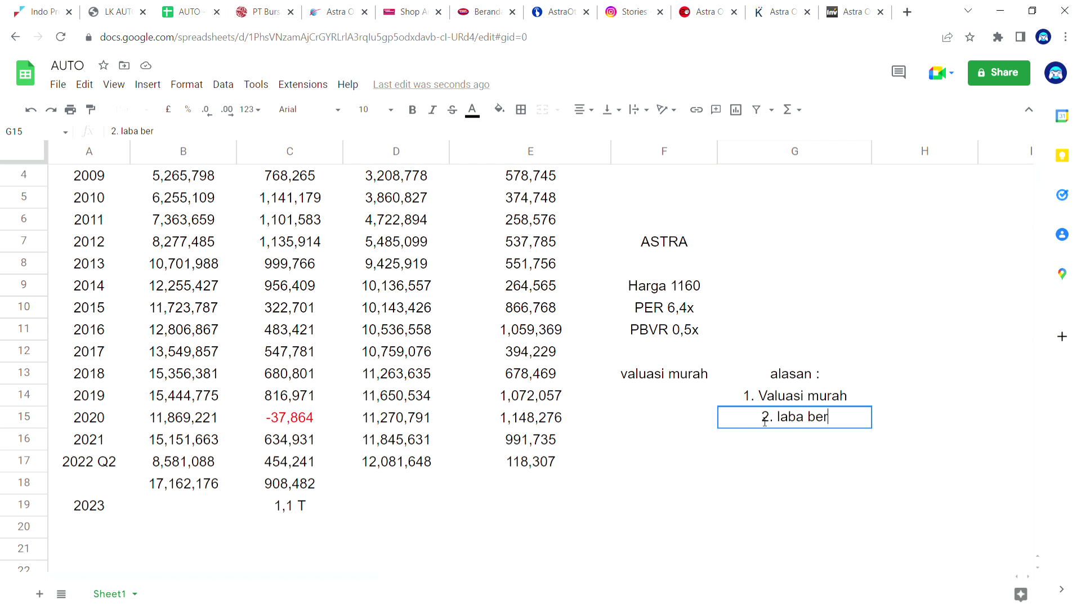
{"action": "key", "text": "BackSpace"}
{"action": "key", "text": "BackSpace"}
{"action": "type", "text": "naik banyak"}
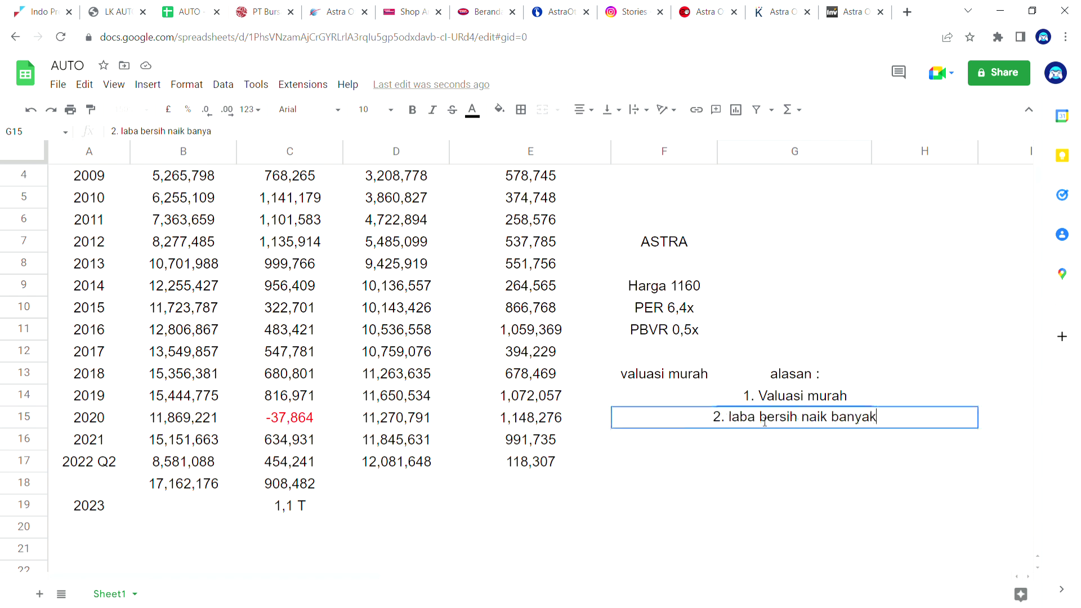
{"action": "left_click", "coordinate": [739, 261]}
- Widen column G further so the second reason fits within its cell
{"action": "left_click", "coordinate": [790, 152]}
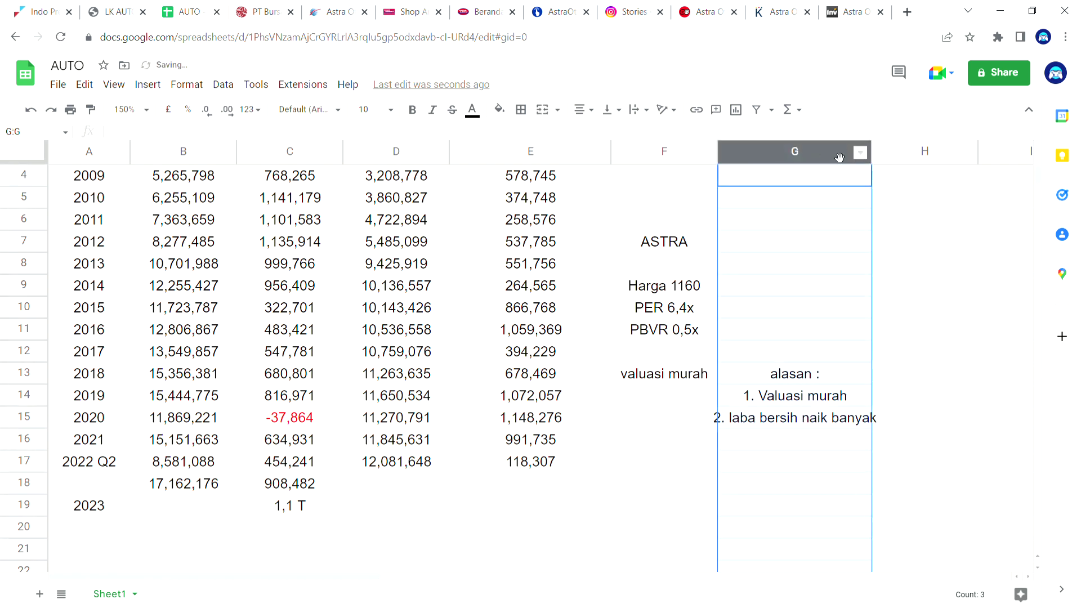
{"action": "left_click_drag", "start_coordinate": [877, 158], "coordinate": [900, 158]}
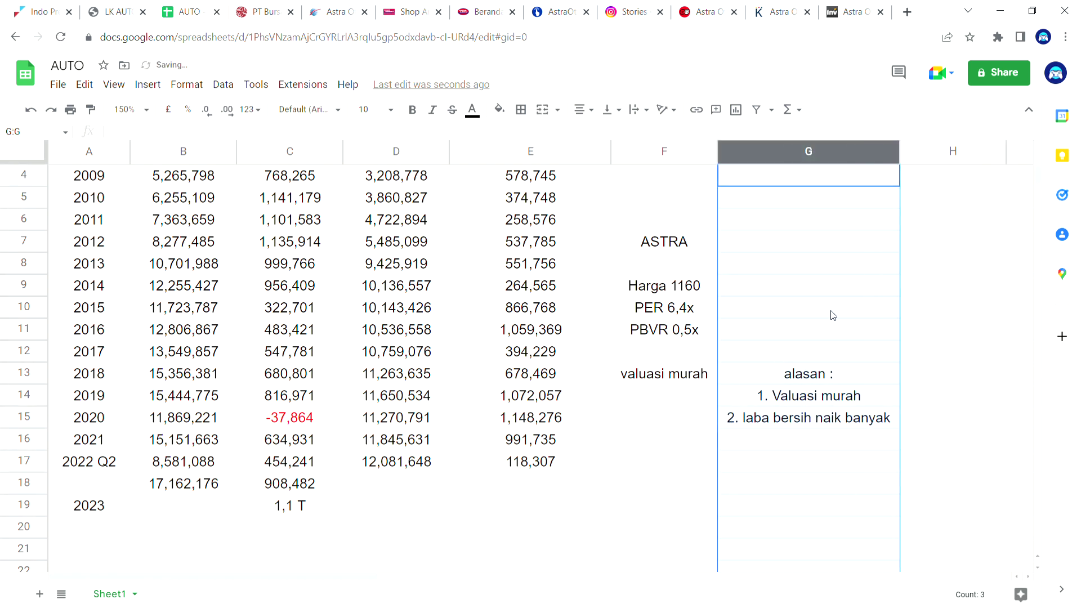
{"action": "left_click", "coordinate": [681, 460]}
- Check the annualized 2022 Laba Bersih in C18 and Omset in B18
{"action": "left_click", "coordinate": [345, 486]}
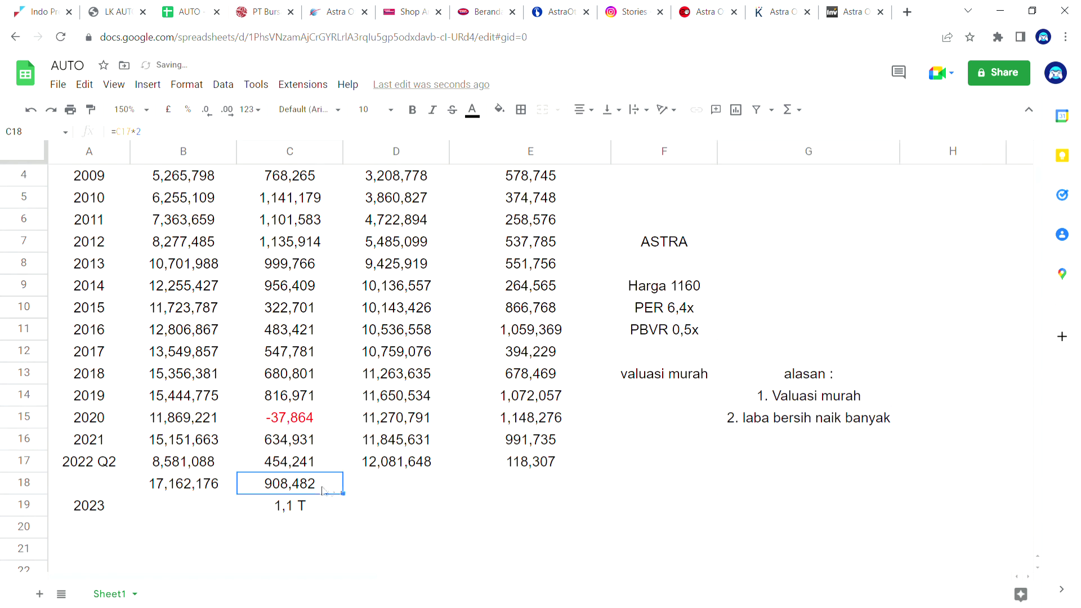
{"action": "left_click", "coordinate": [227, 489]}
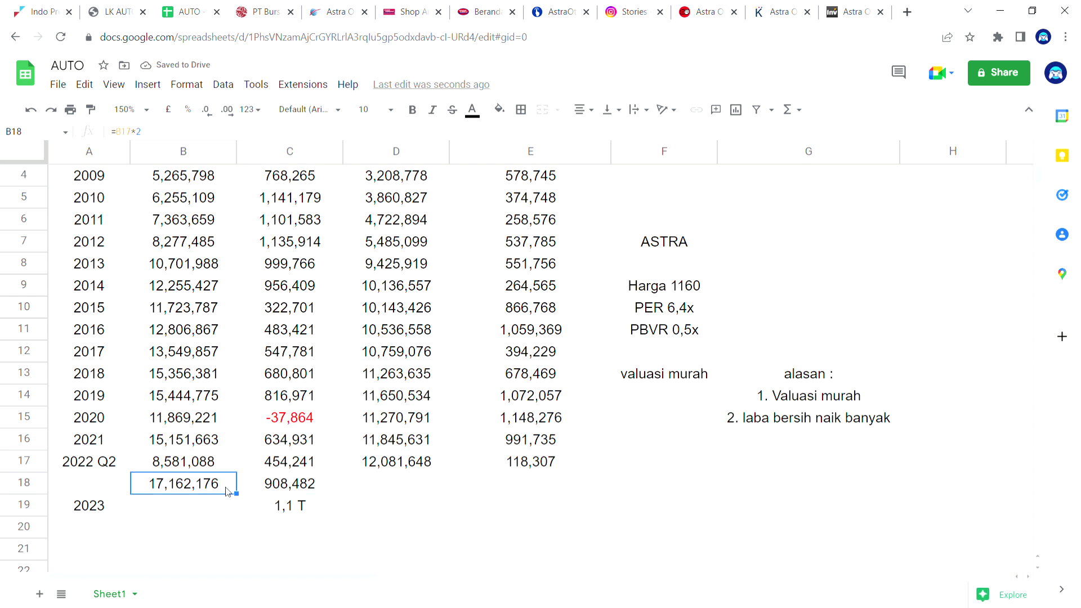
- Extend the second reason by entering "dan omset naik" in G16, checking net revenue in the June 2022 report
{"action": "left_click", "coordinate": [167, 505]}
{"action": "left_click", "coordinate": [151, 491]}
{"action": "left_click", "coordinate": [313, 490]}
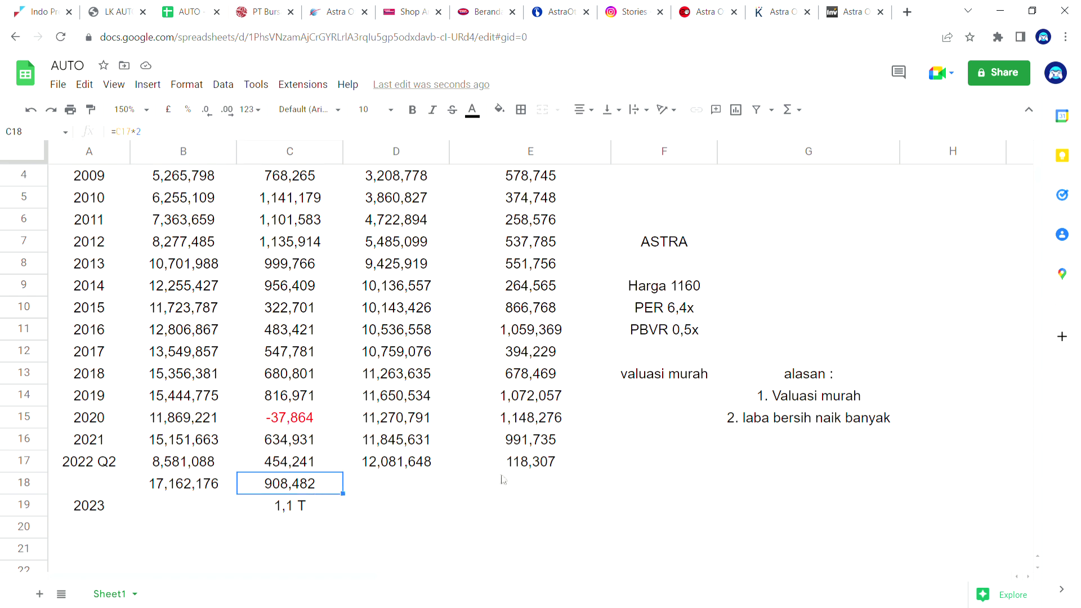
{"action": "left_click", "coordinate": [898, 422]}
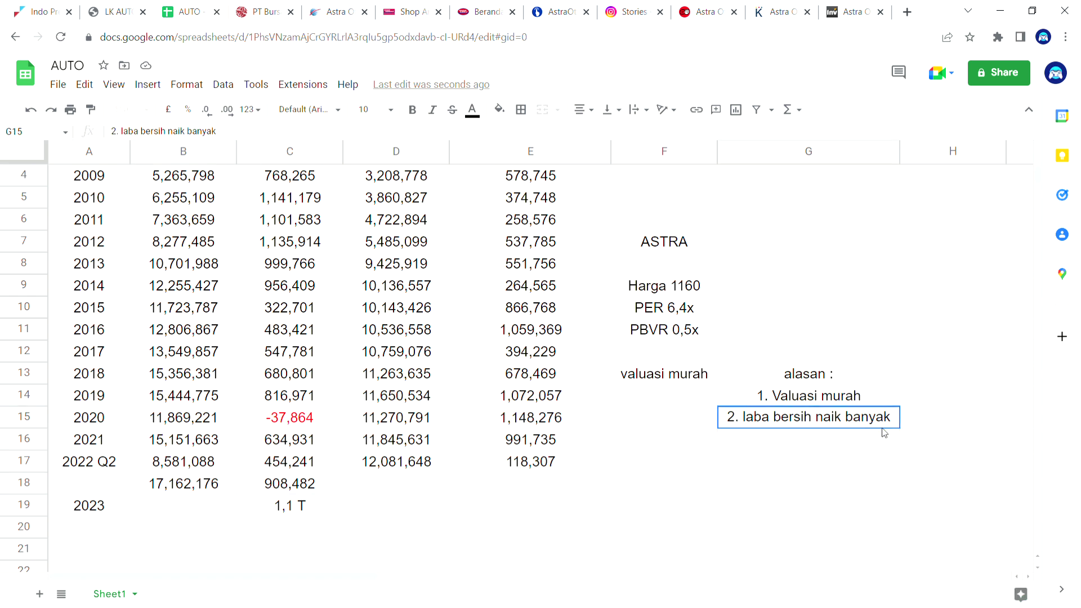
{"action": "key", "text": "Return"}
{"action": "type", "text": "dan oms"}
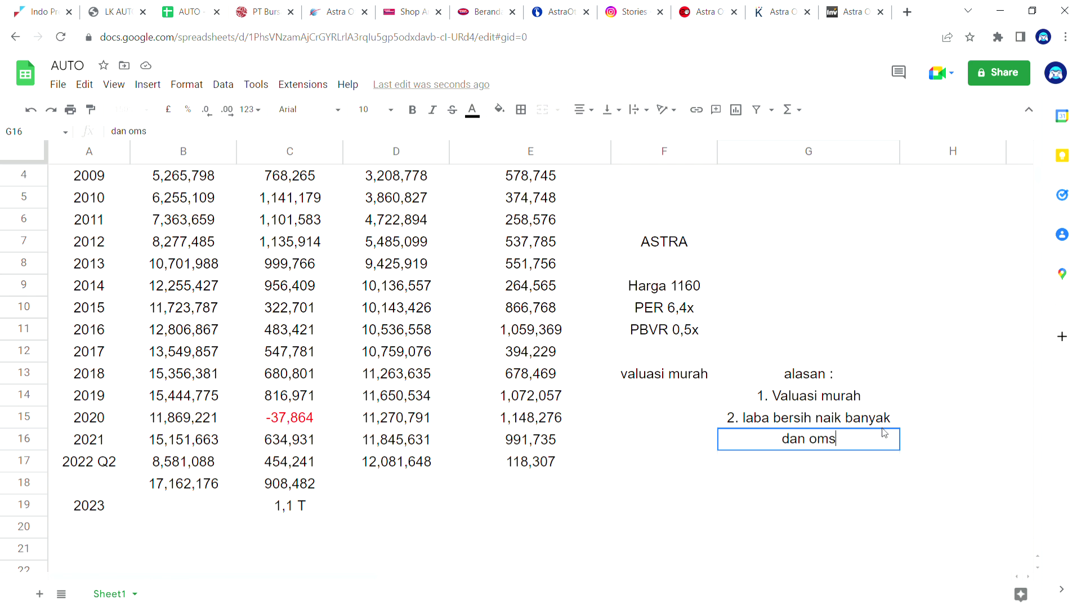
{"action": "type", "text": "et naik"}
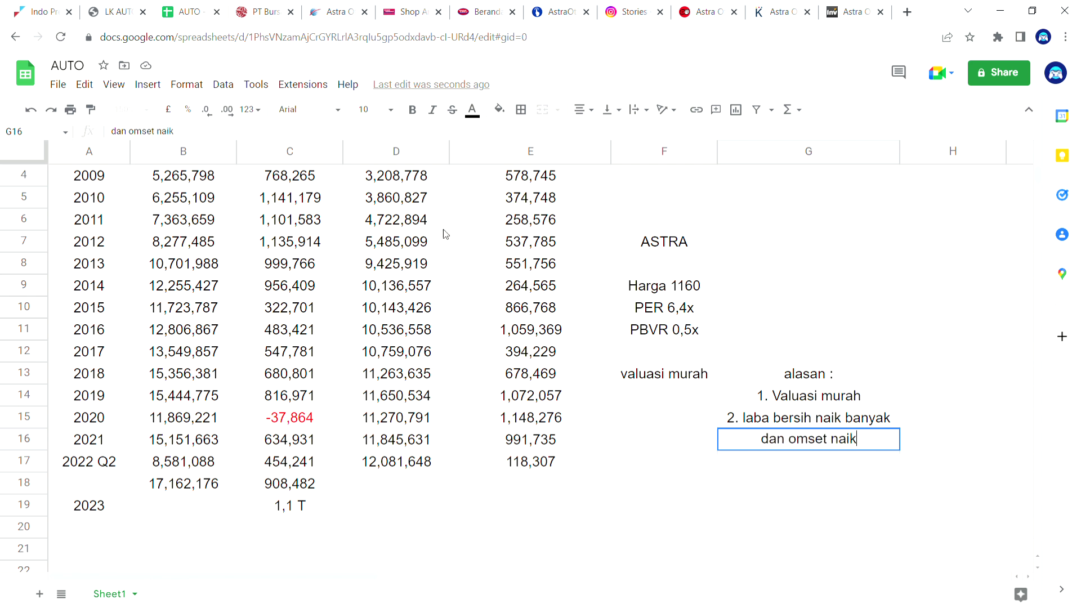
{"action": "left_click", "coordinate": [121, 8]}
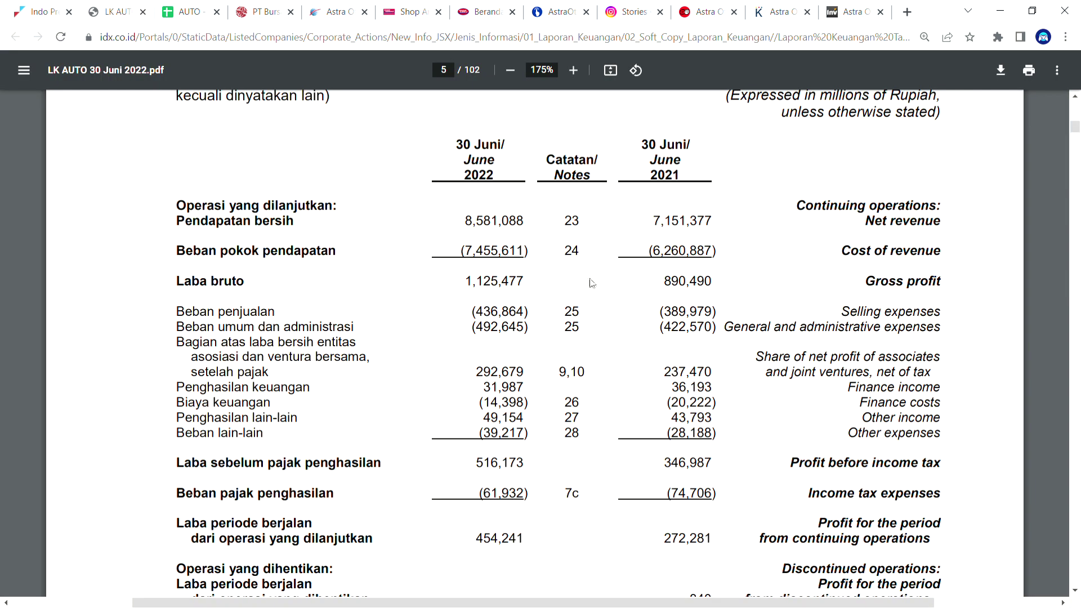
{"action": "left_click", "coordinate": [195, 7]}
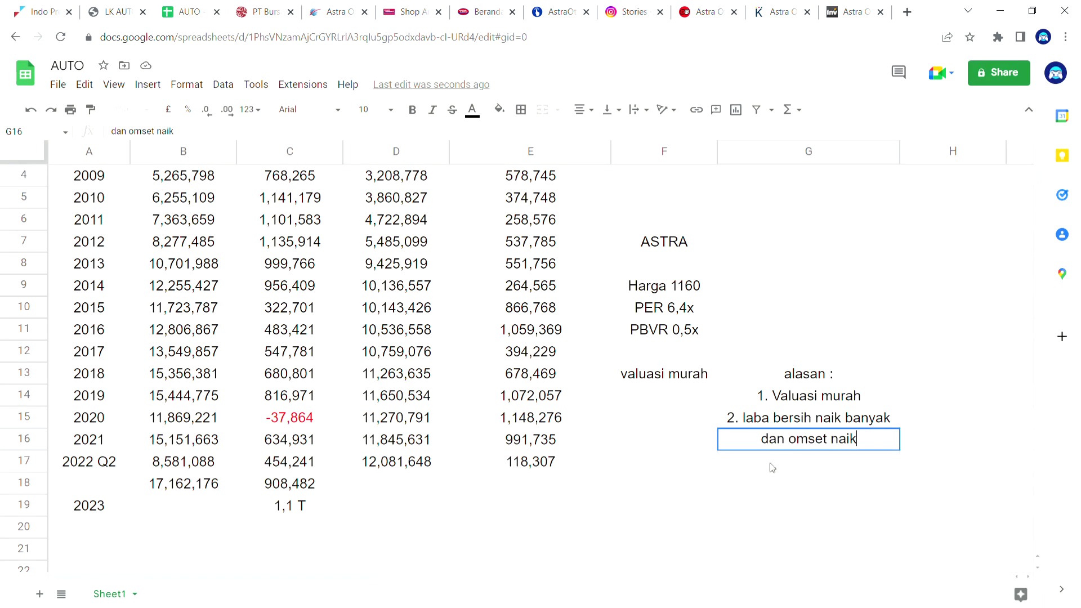
- Enter the third reason, "3. bisnis baru : bengkel &", in G17
{"action": "double_click", "coordinate": [751, 466]}
{"action": "type", "text": "3"}
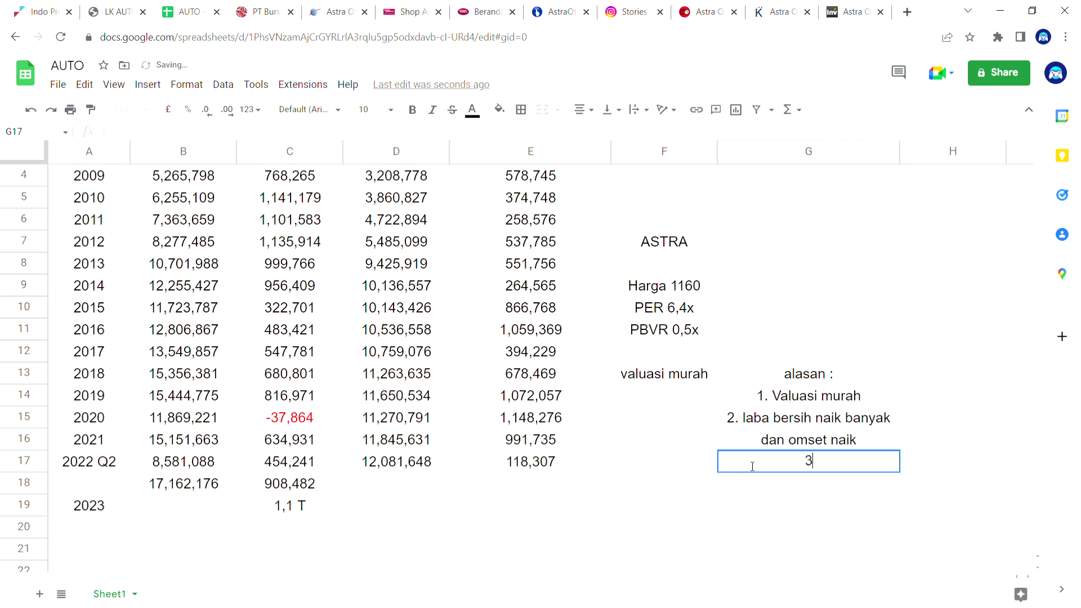
{"action": "type", "text": ". bisnis baru : ben"}
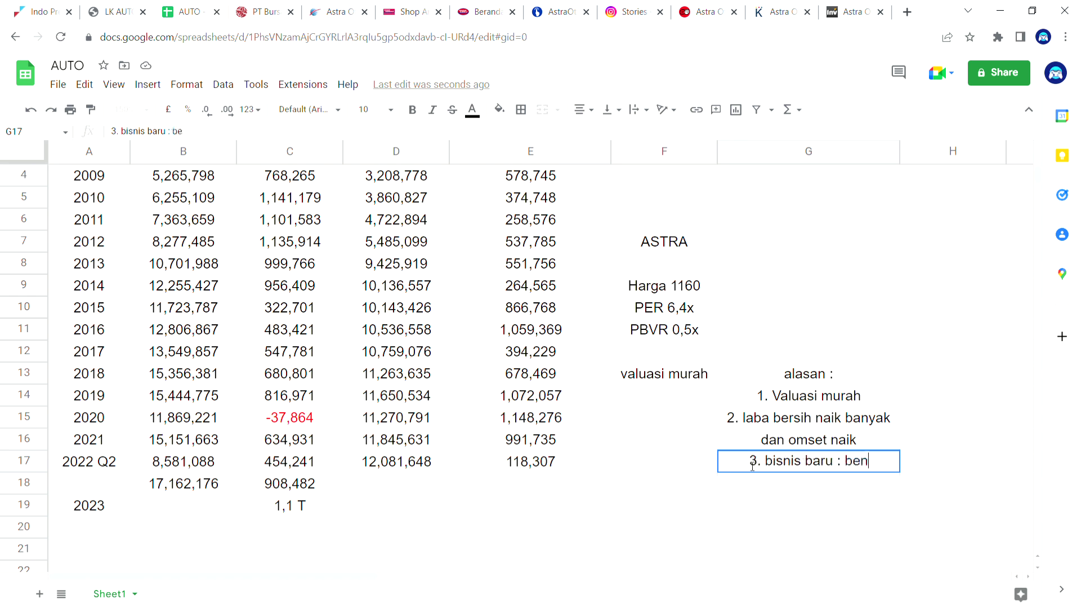
{"action": "type", "text": "gkel &"}
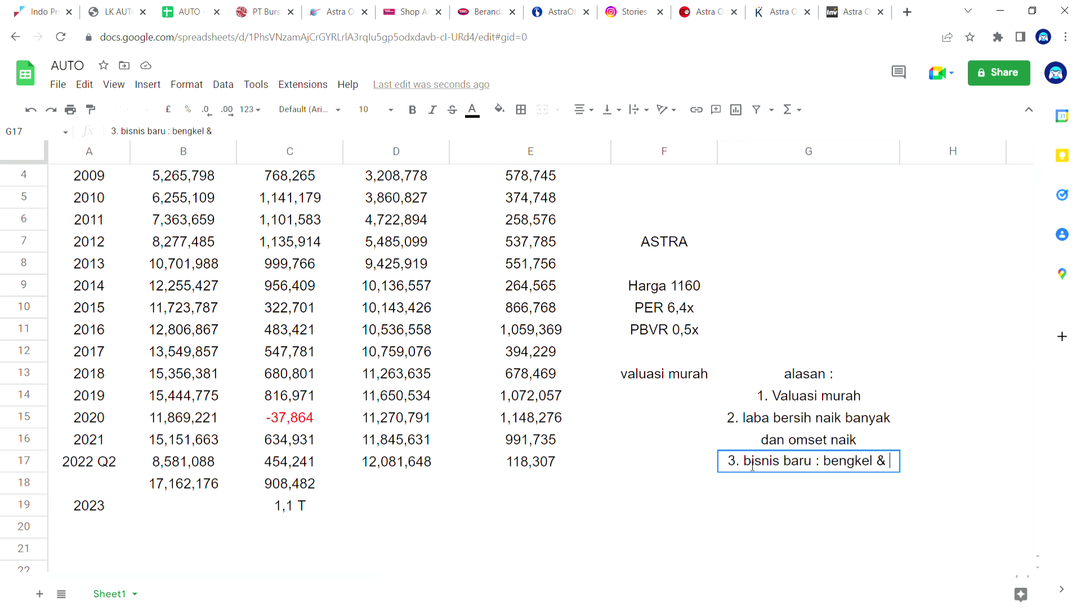
{"action": "type", "text": " isi"}
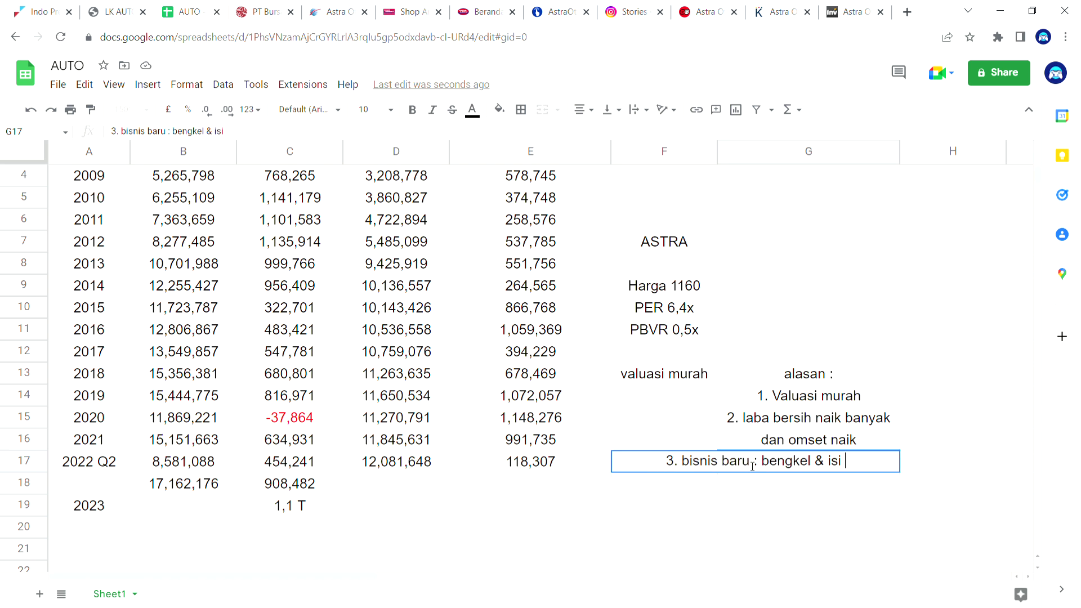
{"action": "key", "text": "BackSpace"}
{"action": "key", "text": "BackSpace"}
{"action": "key", "text": "BackSpace"}
{"action": "key", "text": "BackSpace"}
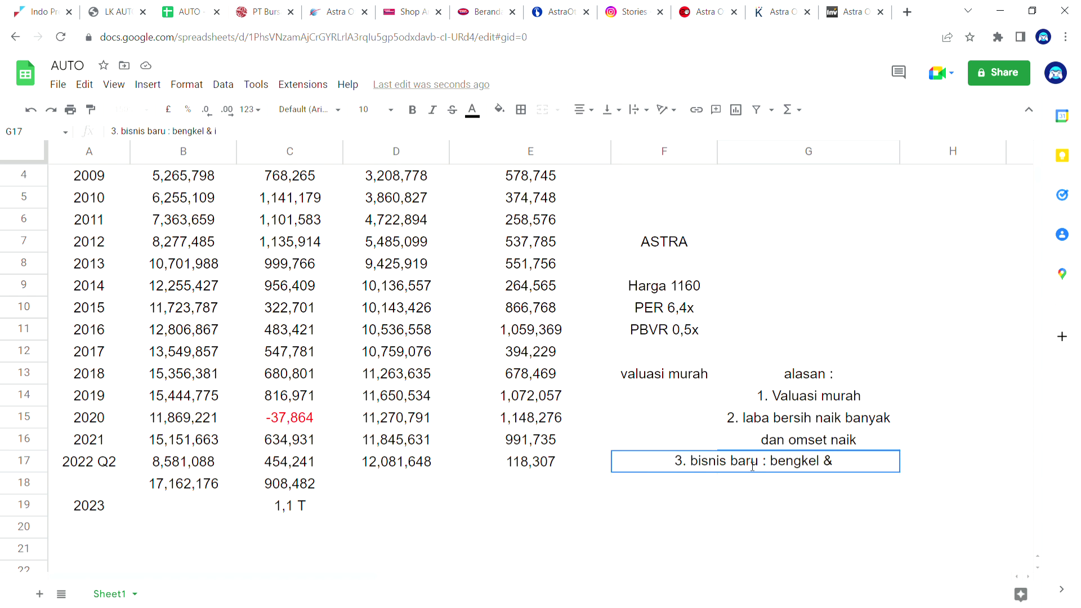
{"action": "key", "text": "Return"}
- Continue the third reason in G18 with "isi daya mobil listrik"
{"action": "type", "text": "isi daya "}
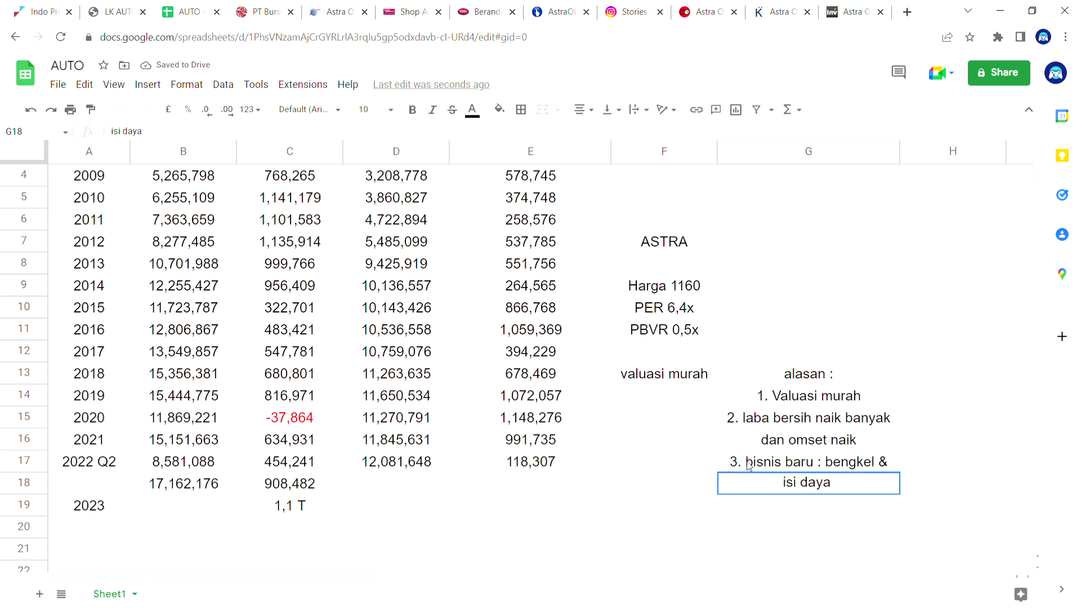
{"action": "type", "text": "mobil"}
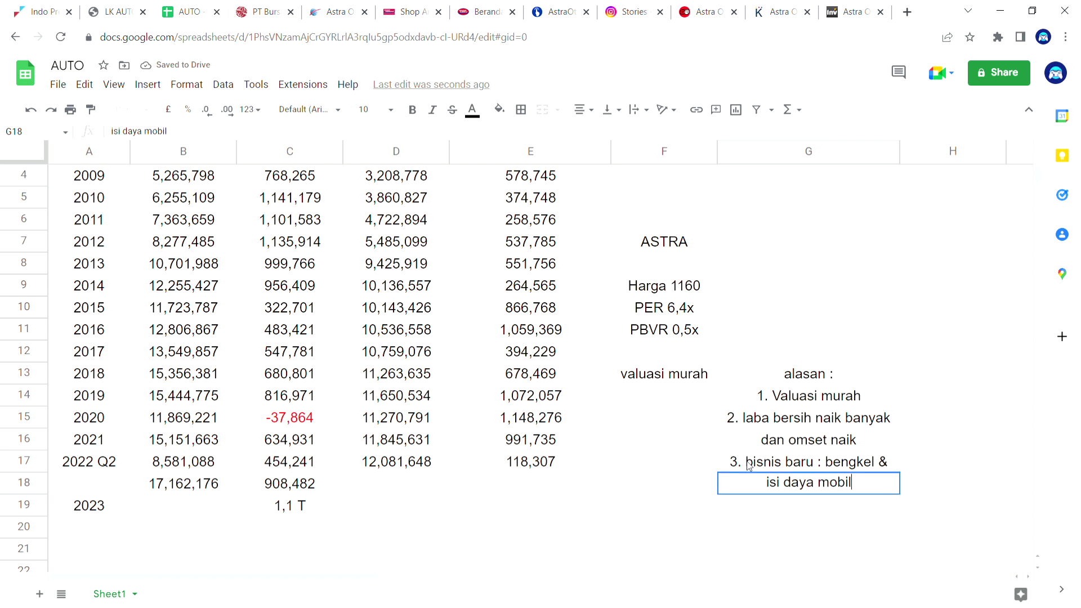
{"action": "type", "text": " listrik"}
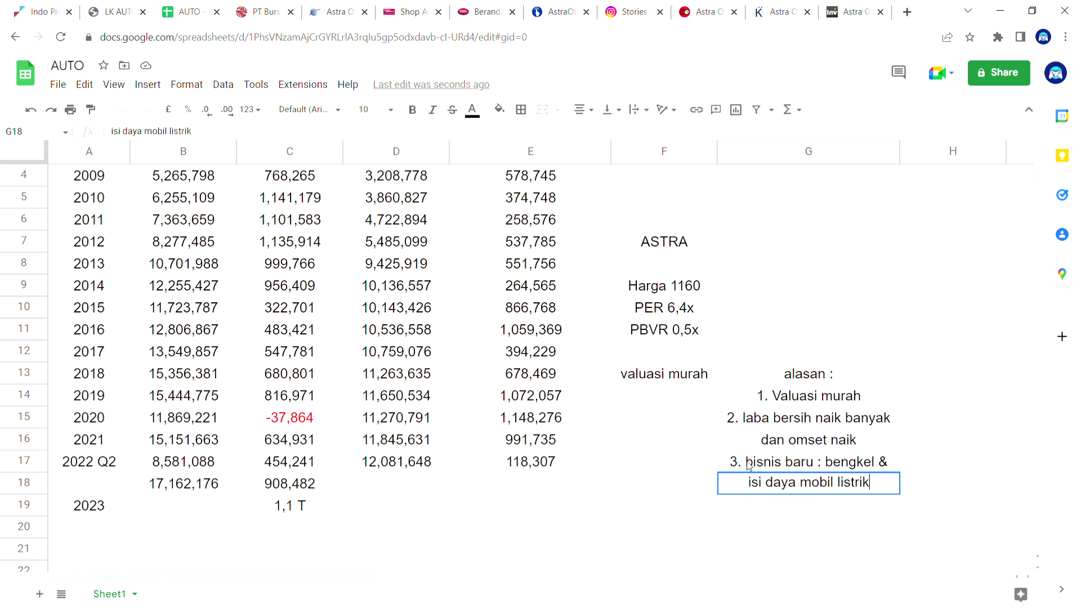
{"action": "left_click", "coordinate": [892, 403]}
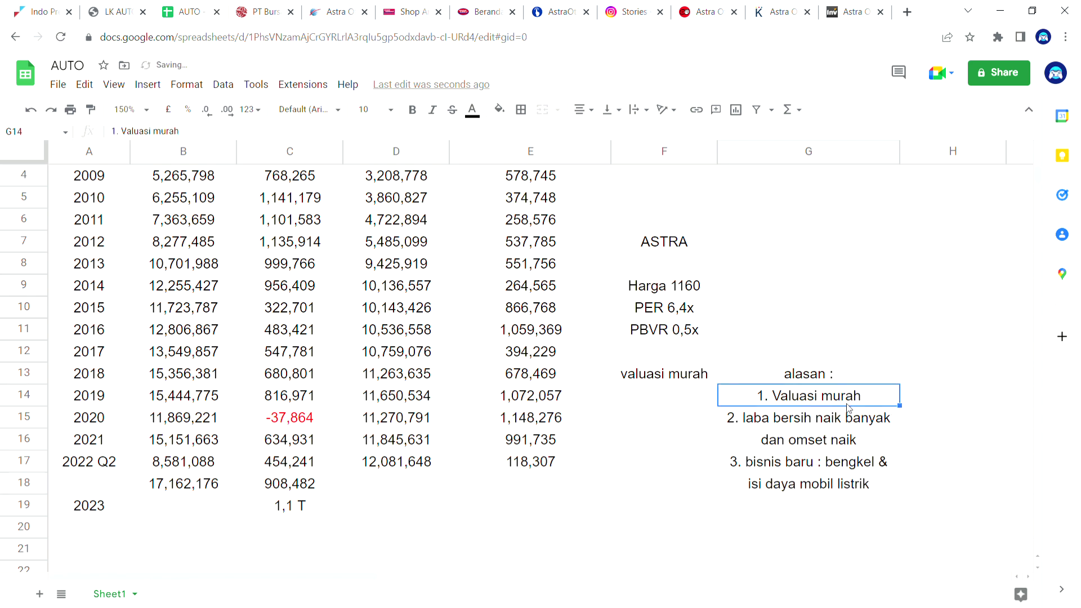
- Review the Astra Otoservice workshop locations on Instagram and the Gridoto article about the service's launch
{"action": "left_click", "coordinate": [642, 8]}
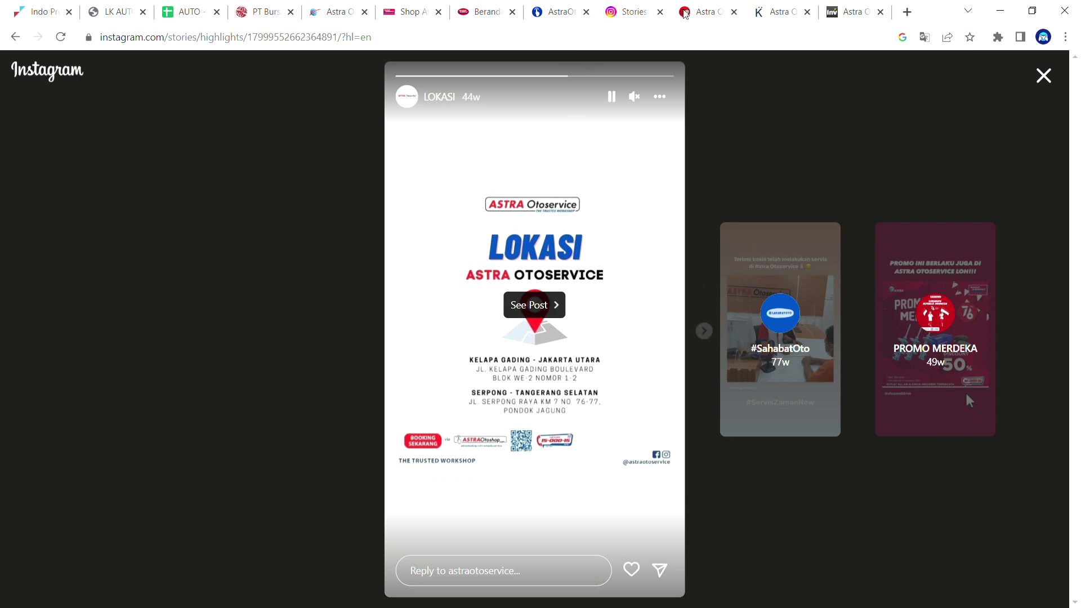
{"action": "left_click", "coordinate": [704, 11]}
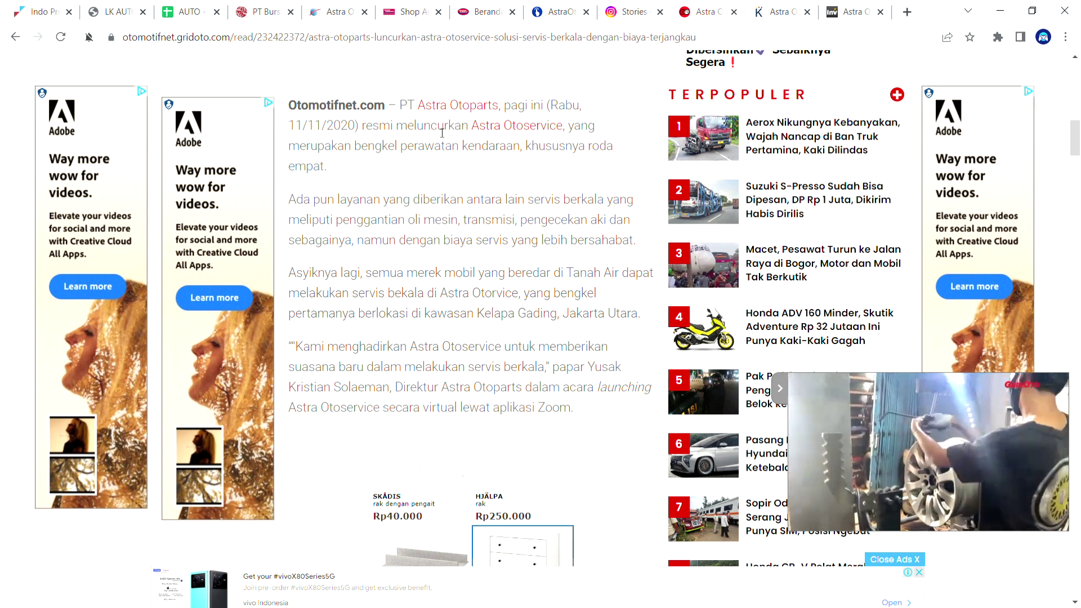
{"action": "left_click", "coordinate": [633, 11]}
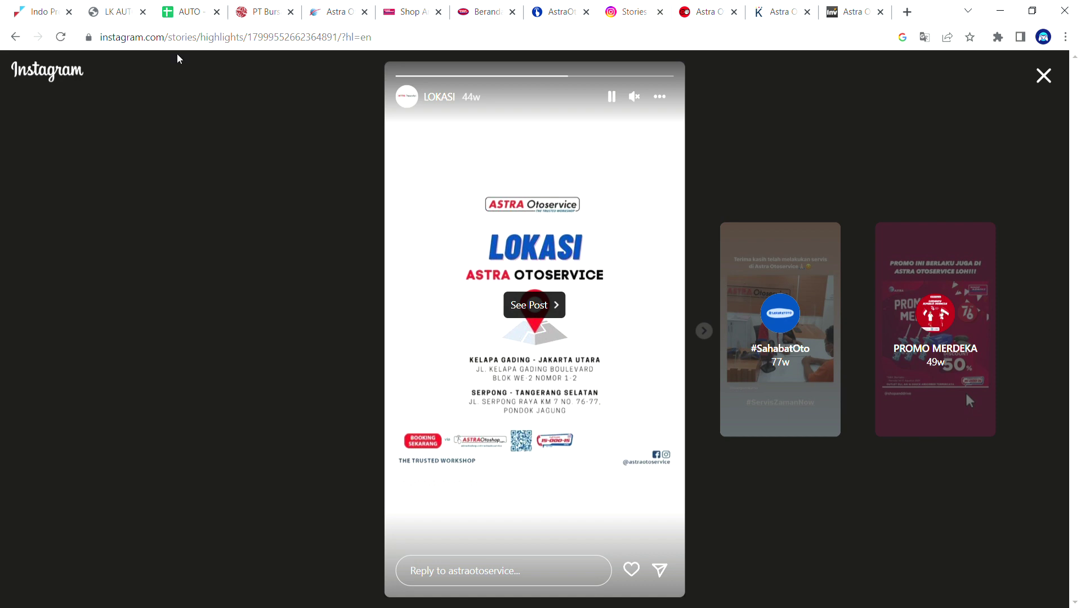
- Find note 23, Pendapatan bersih, in the 30 June 2022 financial report, starting from net revenue in the income statement
{"action": "left_click", "coordinate": [127, 5]}
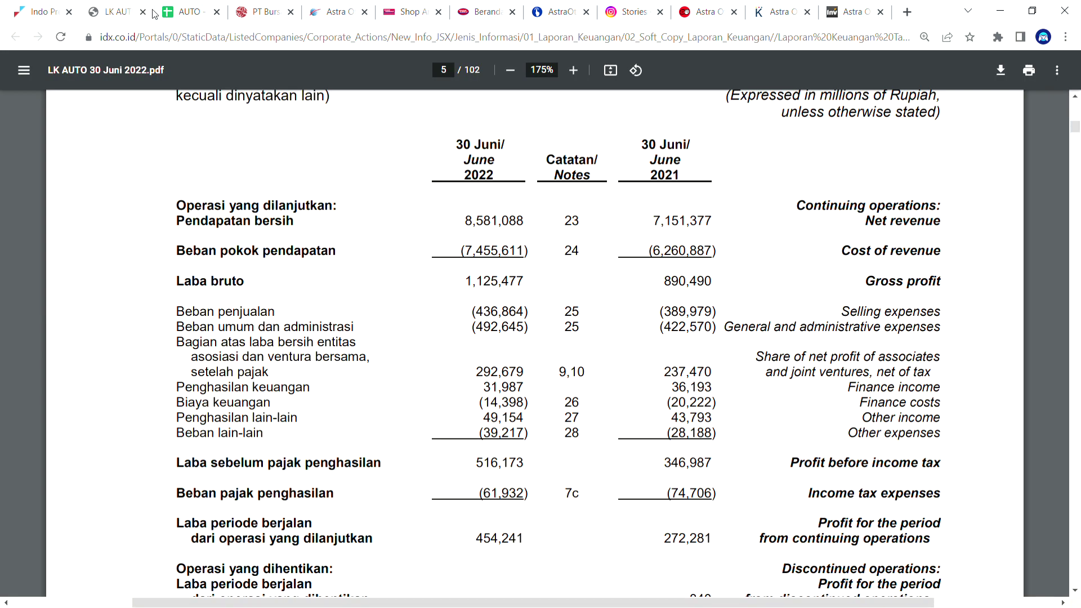
{"action": "double_click", "coordinate": [272, 201]}
{"action": "left_click", "coordinate": [514, 224]}
{"action": "left_click_drag", "start_coordinate": [565, 221], "coordinate": [572, 225]}
{"action": "left_click_drag", "start_coordinate": [1075, 131], "coordinate": [1077, 460]}
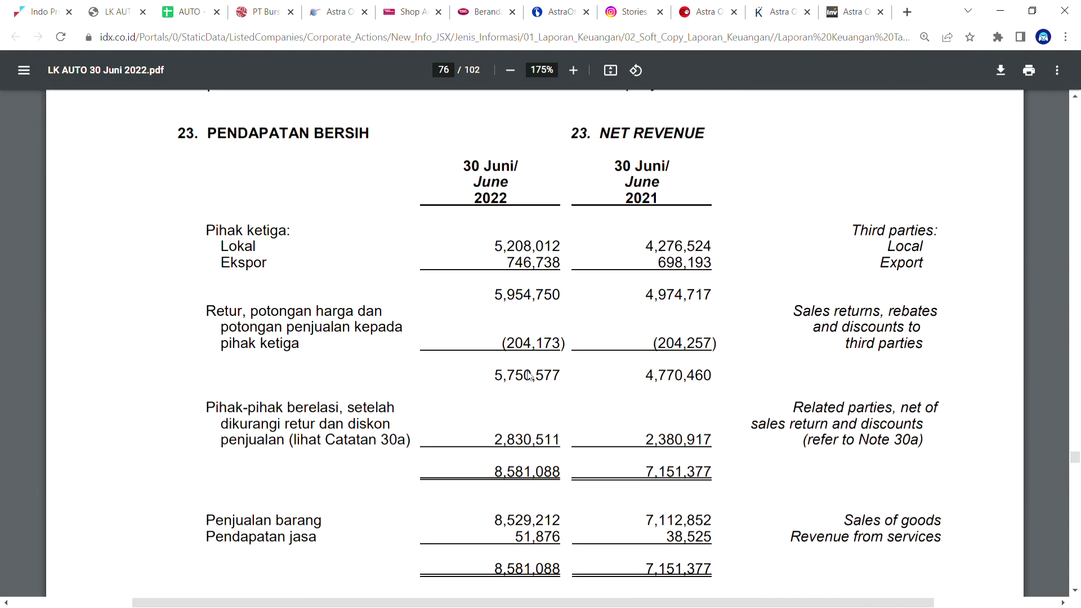
- Highlight the June 2022 Pendapatan jasa figure in note 23 of the report
{"action": "scroll", "coordinate": [527, 375], "scroll_direction": "down", "scroll_amount": 4}
{"action": "left_click_drag", "start_coordinate": [236, 242], "coordinate": [317, 258]}
{"action": "left_click_drag", "start_coordinate": [515, 264], "coordinate": [561, 264]}
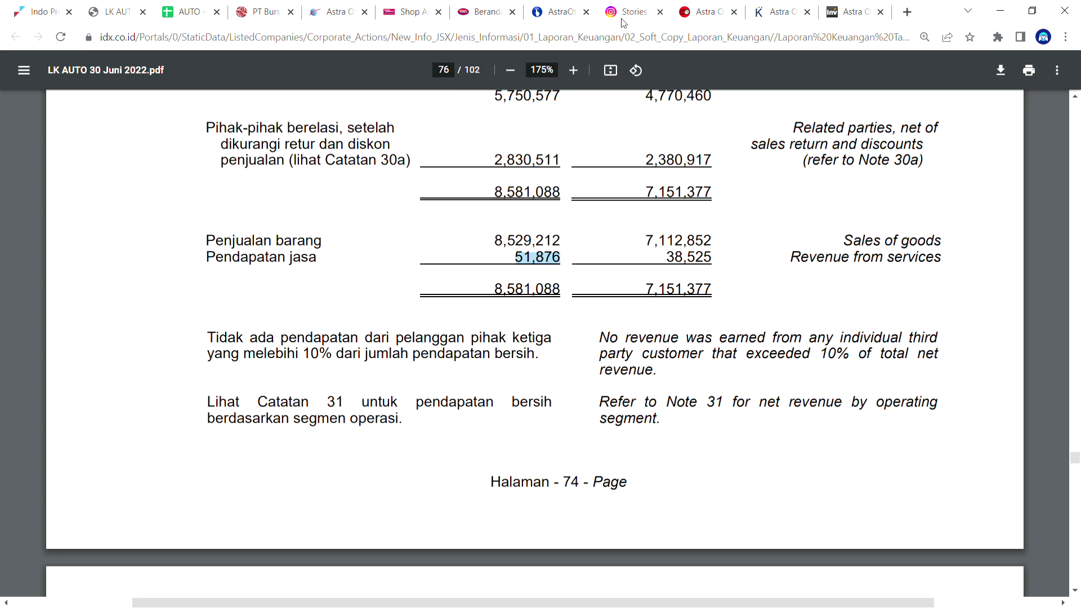
- Revisit the workshop article, the Instagram locations and the list of reasons, and highlight the June 2022 Pendapatan jasa figure again
{"action": "left_click", "coordinate": [714, 17]}
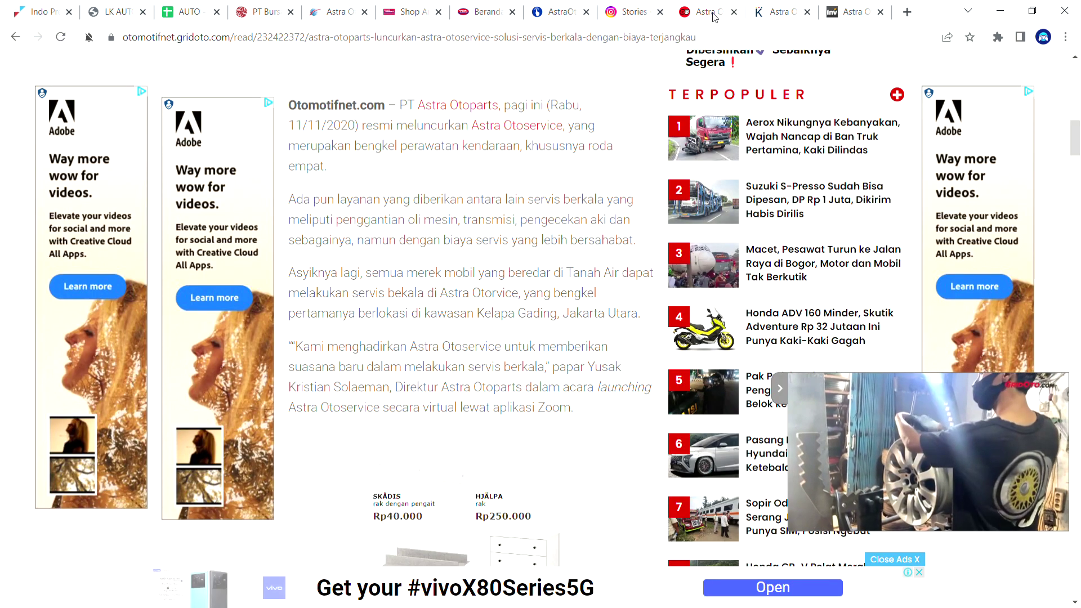
{"action": "left_click", "coordinate": [625, 12]}
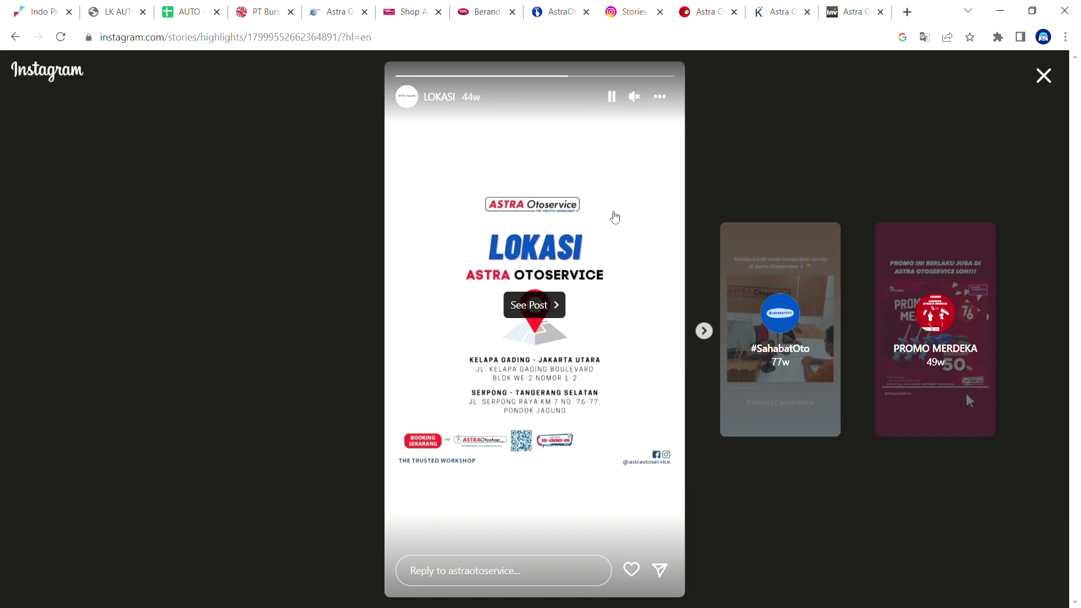
{"action": "left_click", "coordinate": [187, 11]}
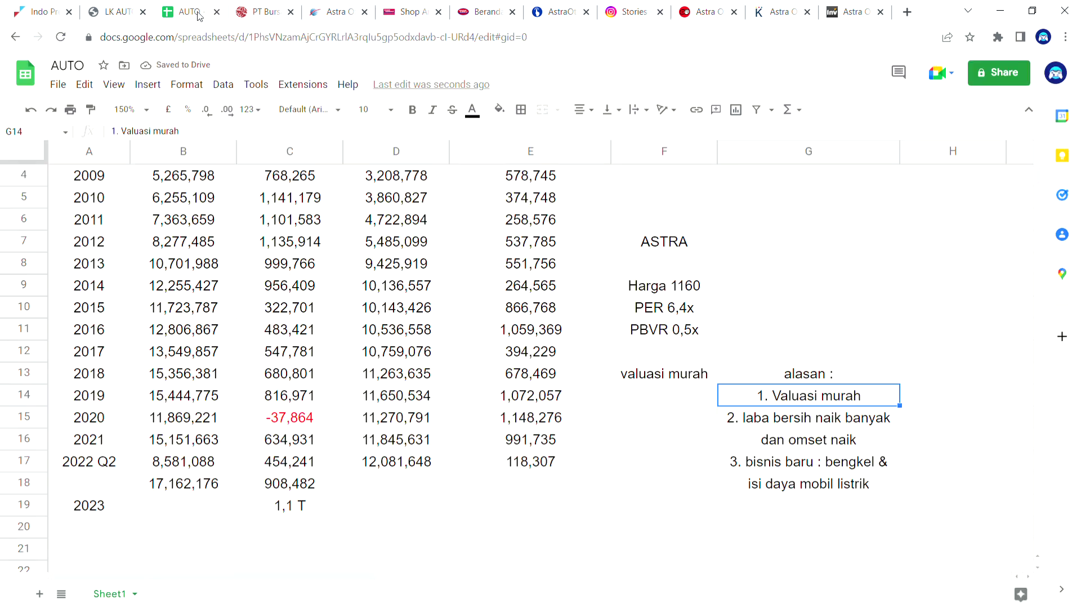
{"action": "left_click", "coordinate": [129, 5]}
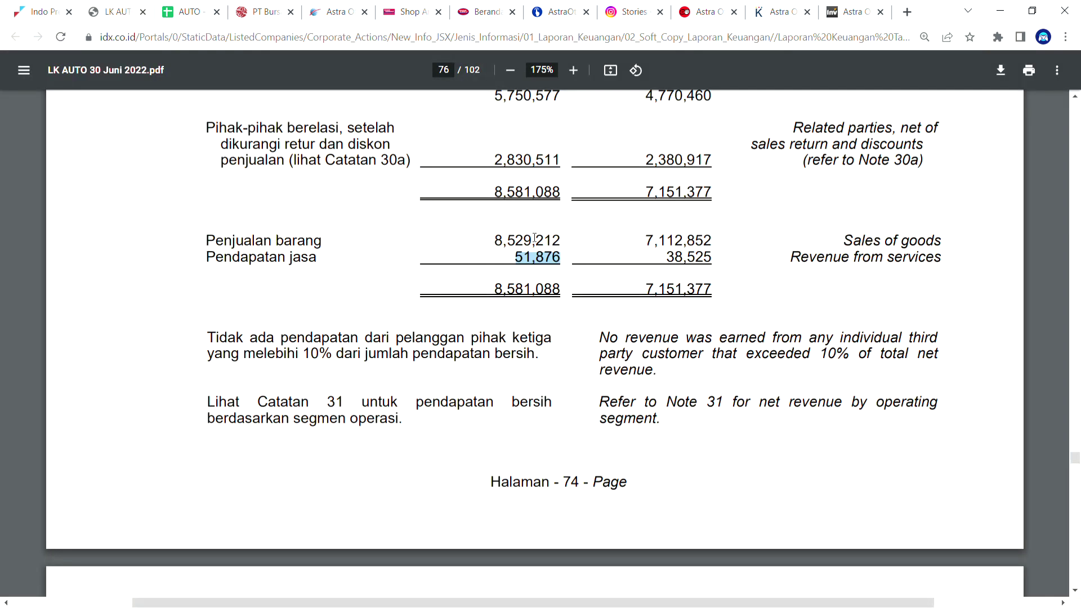
{"action": "left_click", "coordinate": [508, 263]}
{"action": "left_click_drag", "start_coordinate": [515, 259], "coordinate": [572, 267]}
{"action": "left_click", "coordinate": [534, 260]}
- Compare the Astra Otoservice locations with the report's service revenue, and view the Astra Otoshop site and the launch article
{"action": "left_click", "coordinate": [634, 12]}
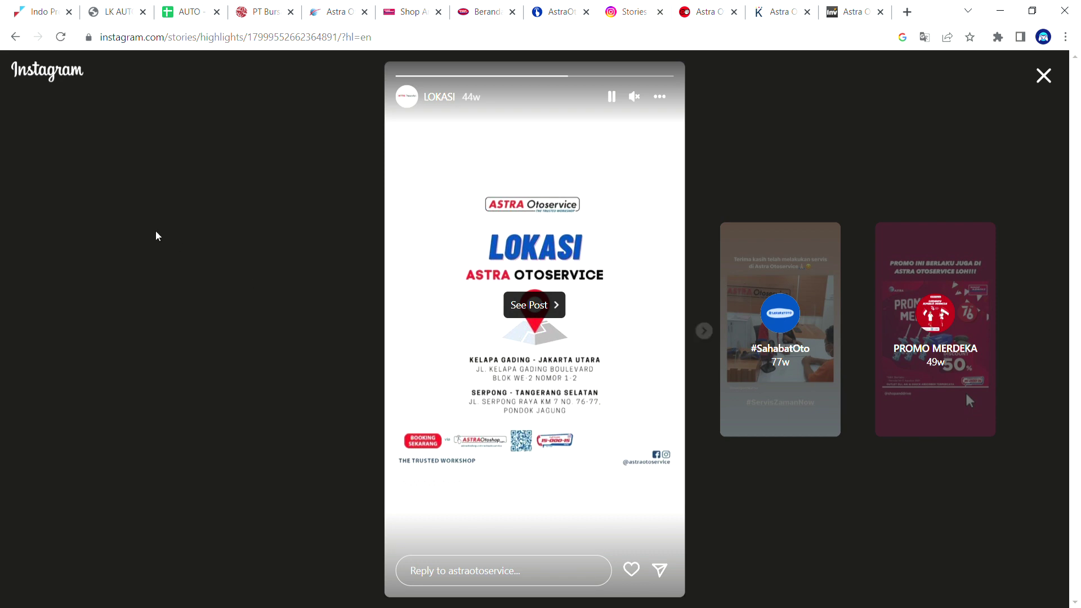
{"action": "left_click", "coordinate": [123, 7]}
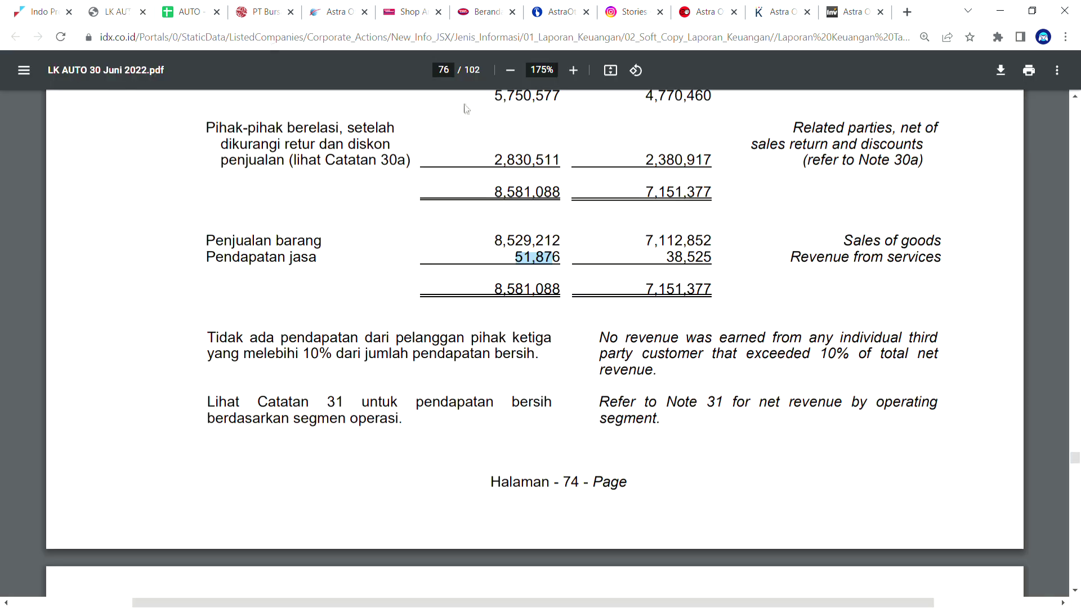
{"action": "left_click", "coordinate": [615, 7]}
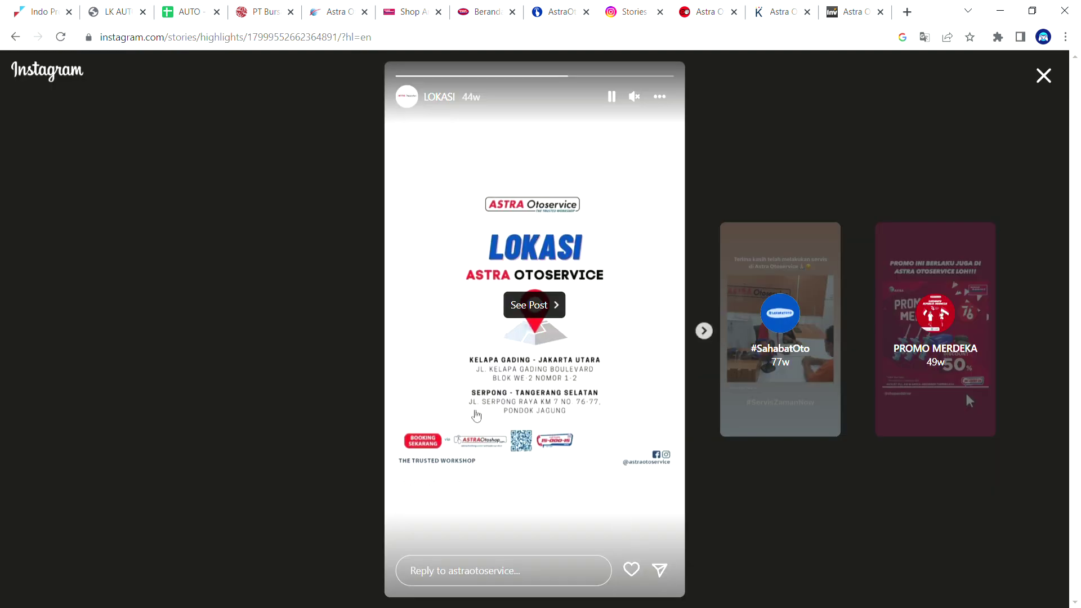
{"action": "left_click", "coordinate": [561, 13]}
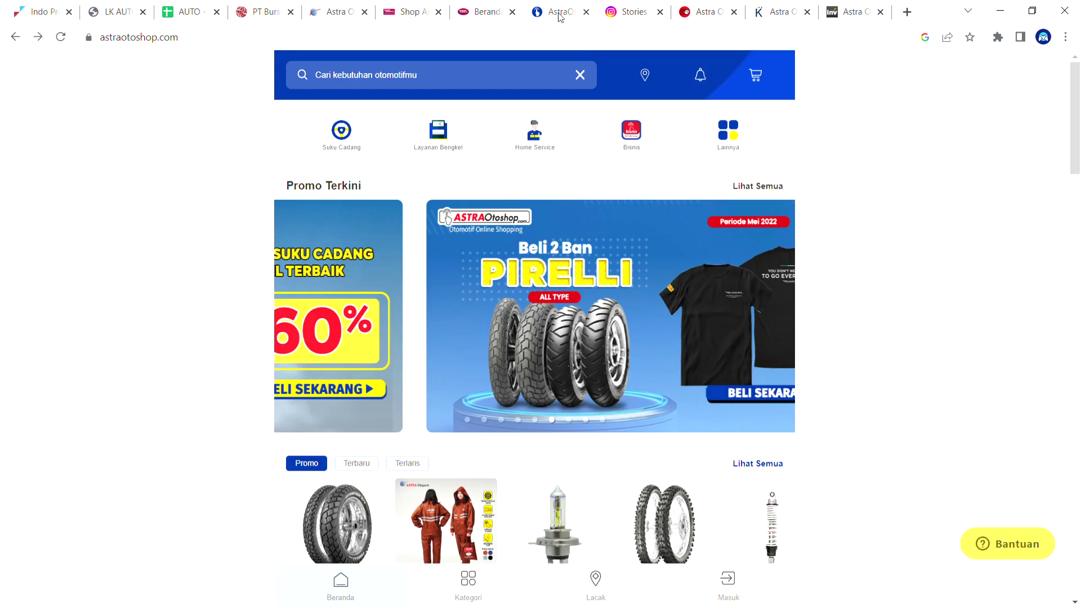
{"action": "left_click", "coordinate": [700, 11]}
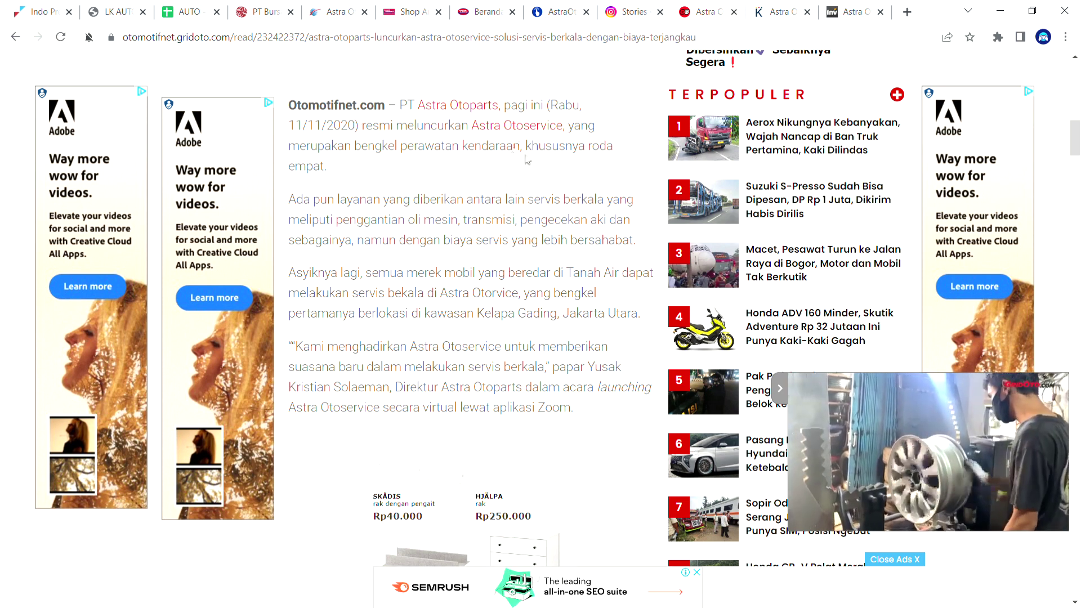
- Return to the astraotoservice Instagram profile and look through its posts and workshop promotions
{"action": "left_click", "coordinate": [632, 17]}
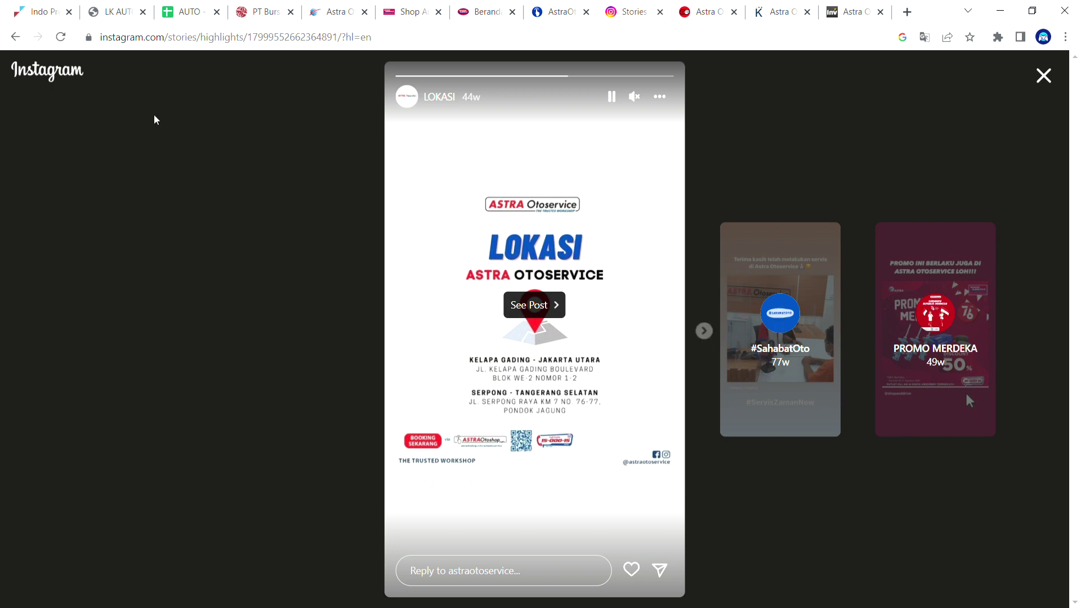
{"action": "left_click", "coordinate": [14, 38]}
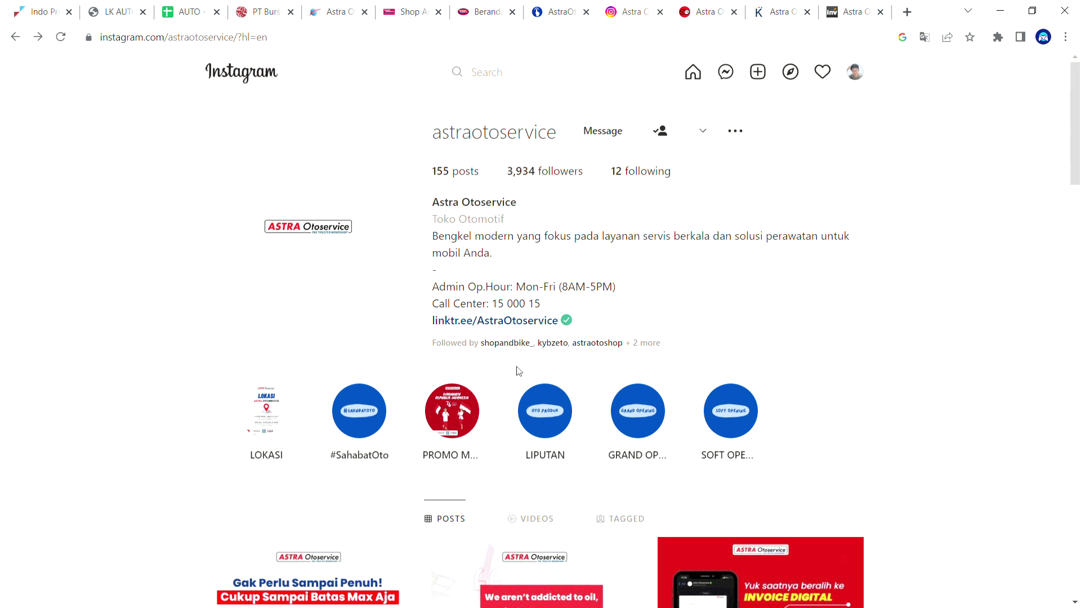
{"action": "scroll", "coordinate": [932, 399], "scroll_direction": "down", "scroll_amount": 7}
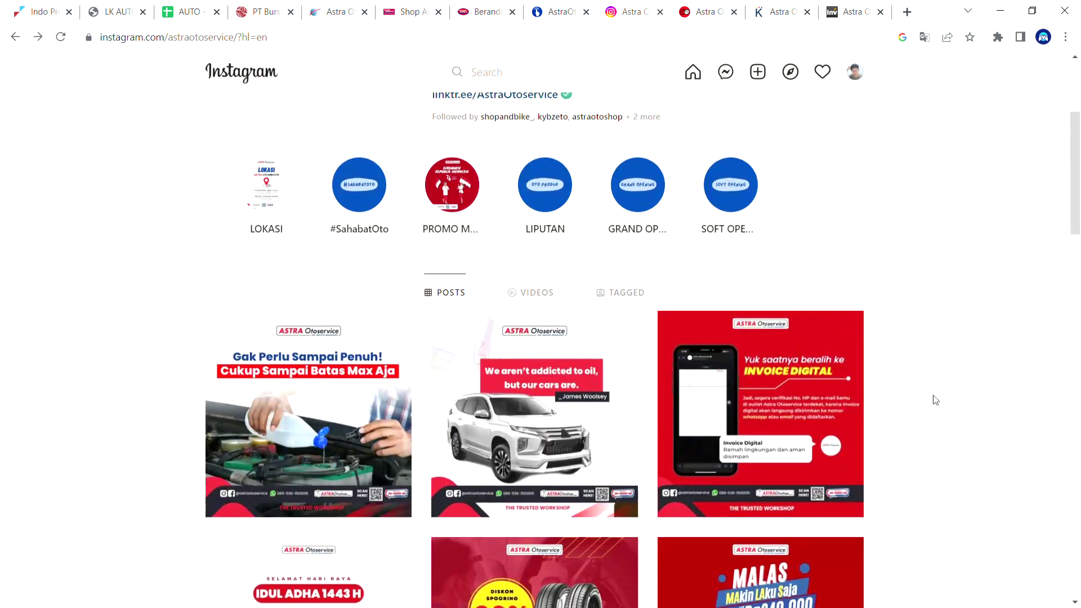
{"action": "scroll", "coordinate": [986, 350], "scroll_direction": "down", "scroll_amount": 12}
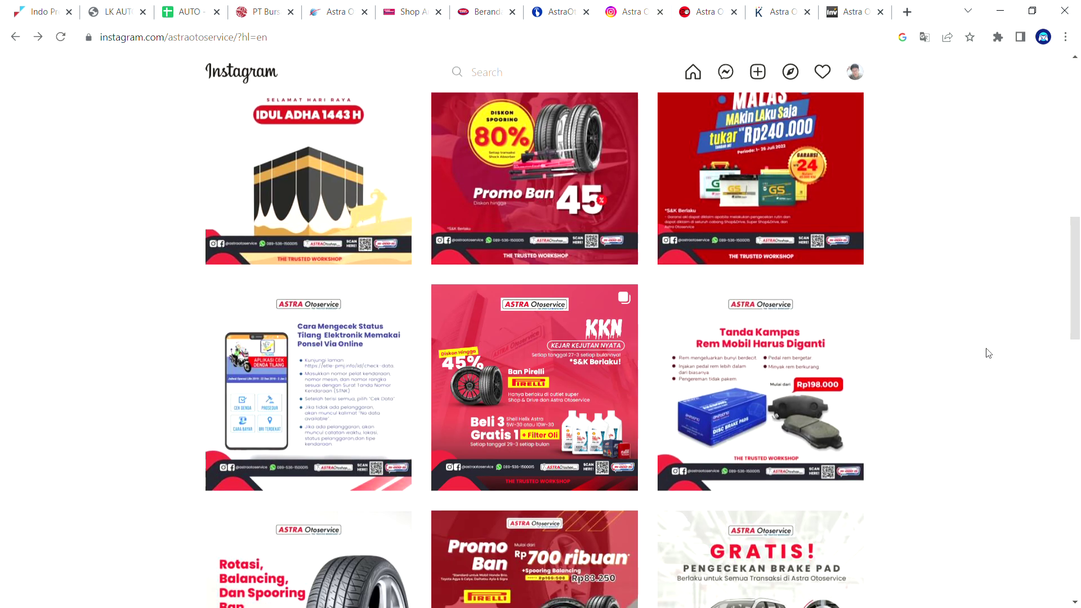
{"action": "scroll", "coordinate": [985, 352], "scroll_direction": "up", "scroll_amount": 15}
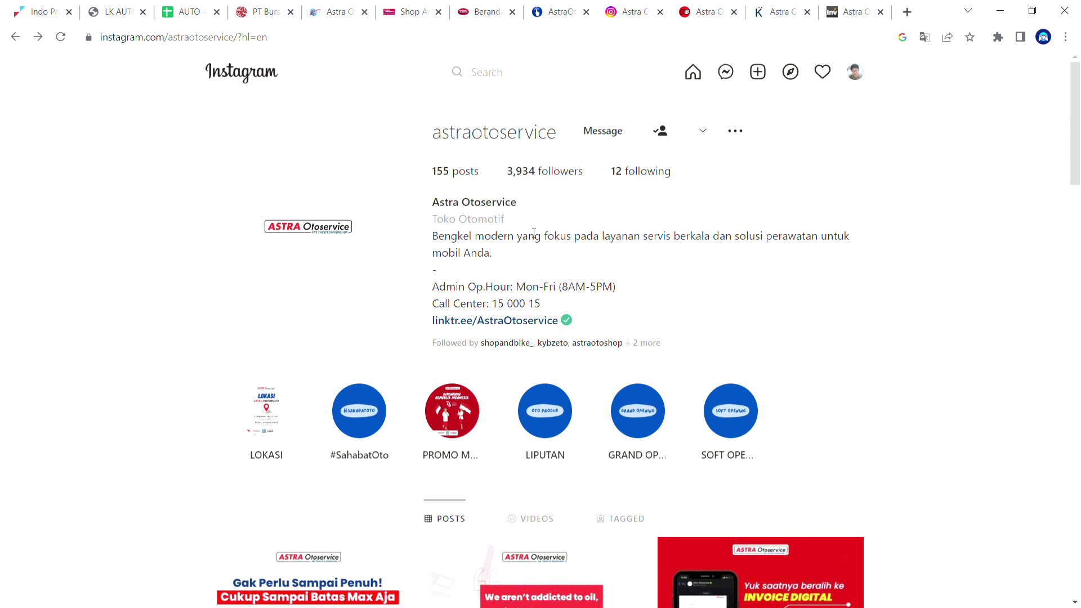
- Return to the financial report and highlight the June 2022 Pendapatan jasa figure on page 74
{"action": "left_click", "coordinate": [117, 4]}
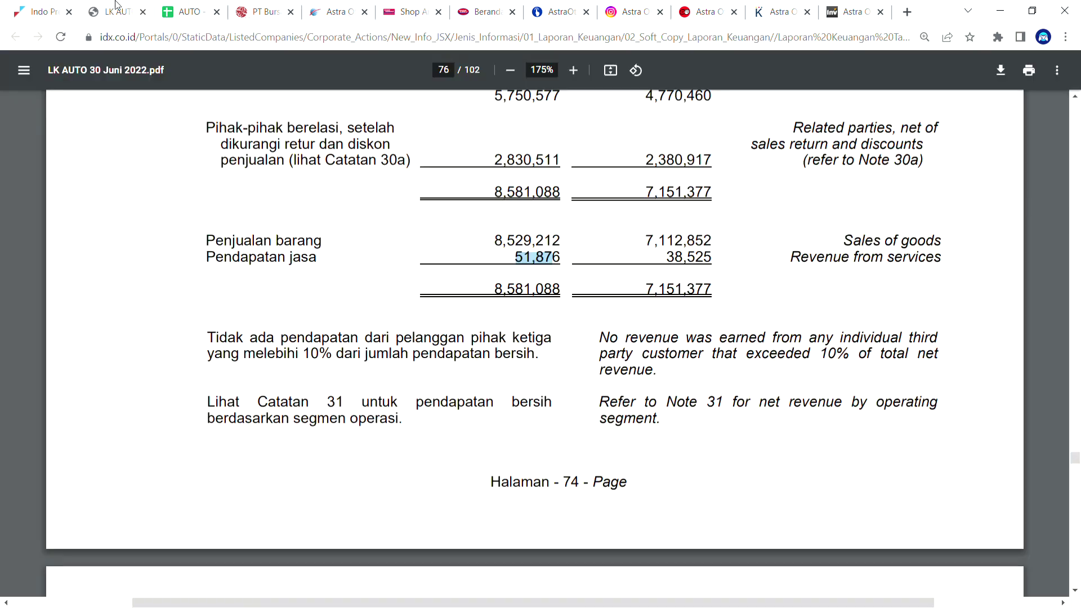
{"action": "left_click", "coordinate": [519, 258]}
{"action": "left_click_drag", "start_coordinate": [493, 242], "coordinate": [542, 261]}
{"action": "left_click", "coordinate": [524, 259]}
{"action": "double_click", "coordinate": [524, 260]}
- Look through the promotional posts on the astraotoservice Instagram profile
{"action": "left_click", "coordinate": [630, 13]}
{"action": "scroll", "coordinate": [891, 400], "scroll_direction": "down", "scroll_amount": 6}
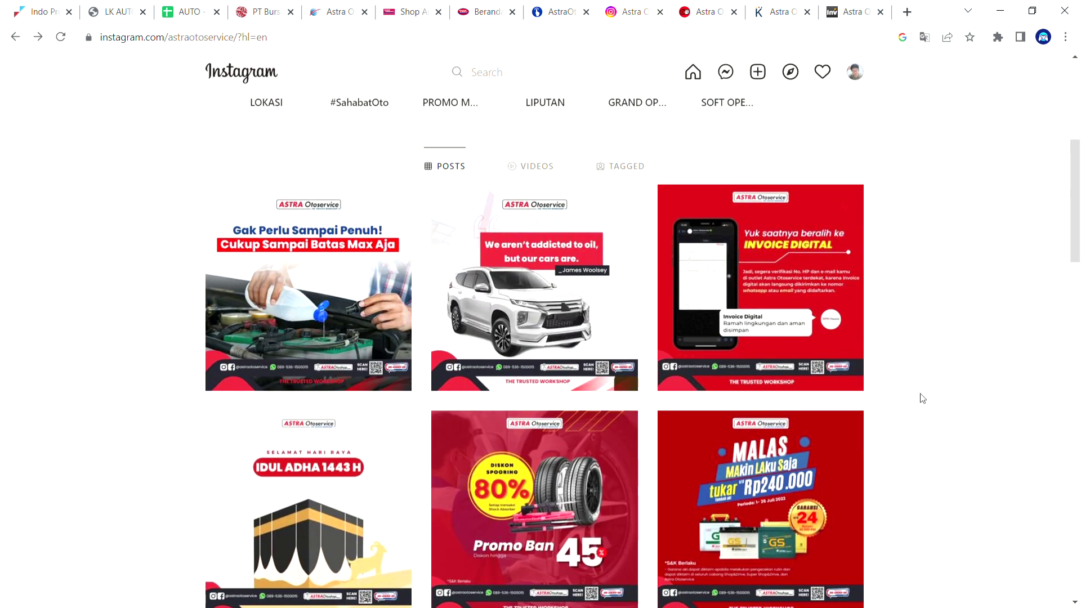
{"action": "scroll", "coordinate": [922, 399], "scroll_direction": "up", "scroll_amount": 5}
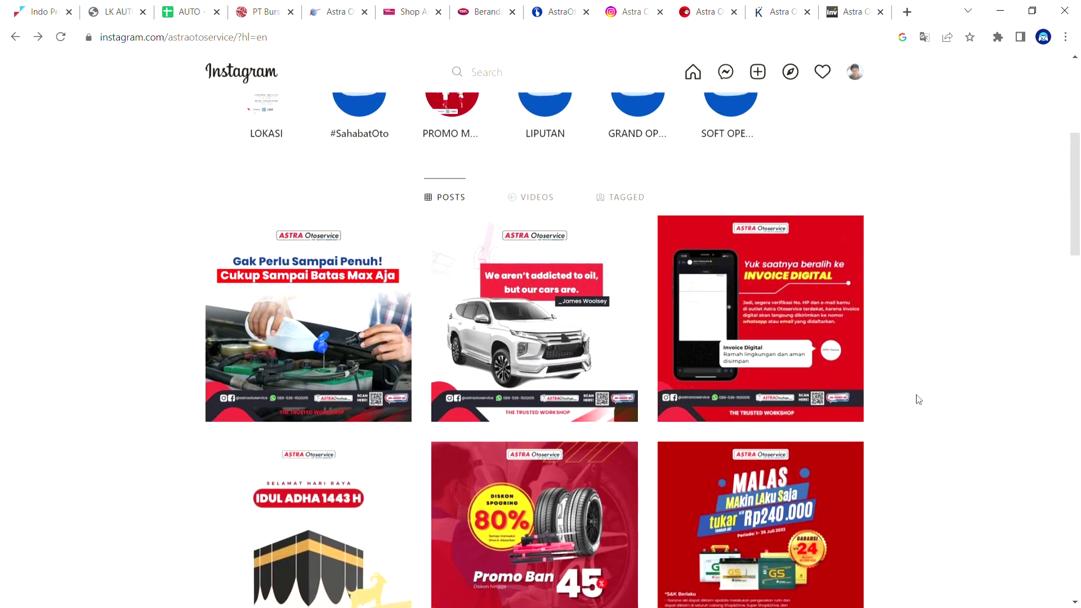
{"action": "scroll", "coordinate": [918, 399], "scroll_direction": "down", "scroll_amount": 4}
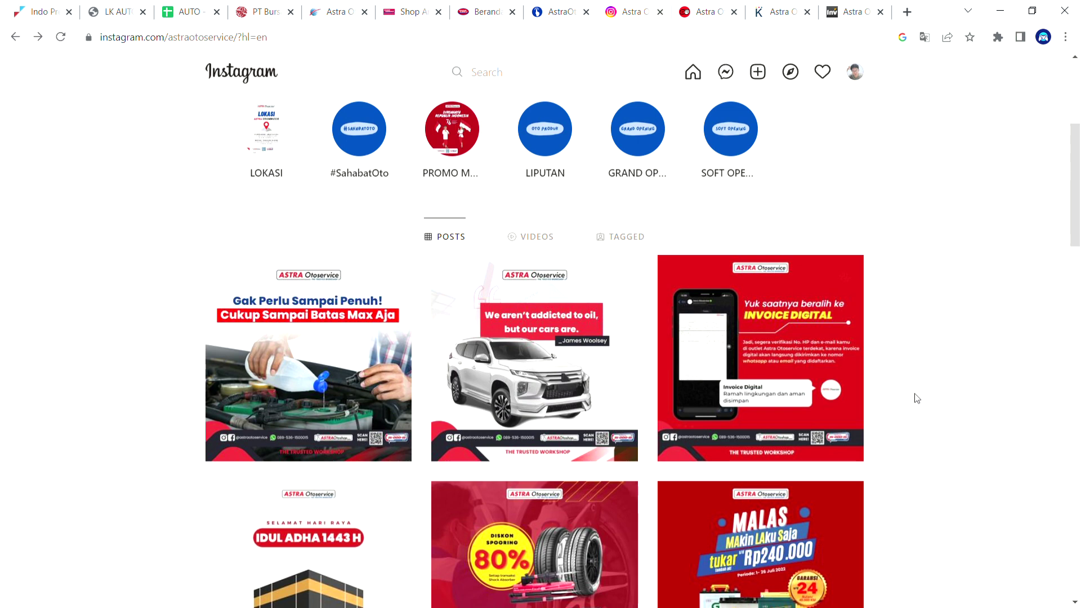
{"action": "scroll", "coordinate": [917, 398], "scroll_direction": "up", "scroll_amount": 5}
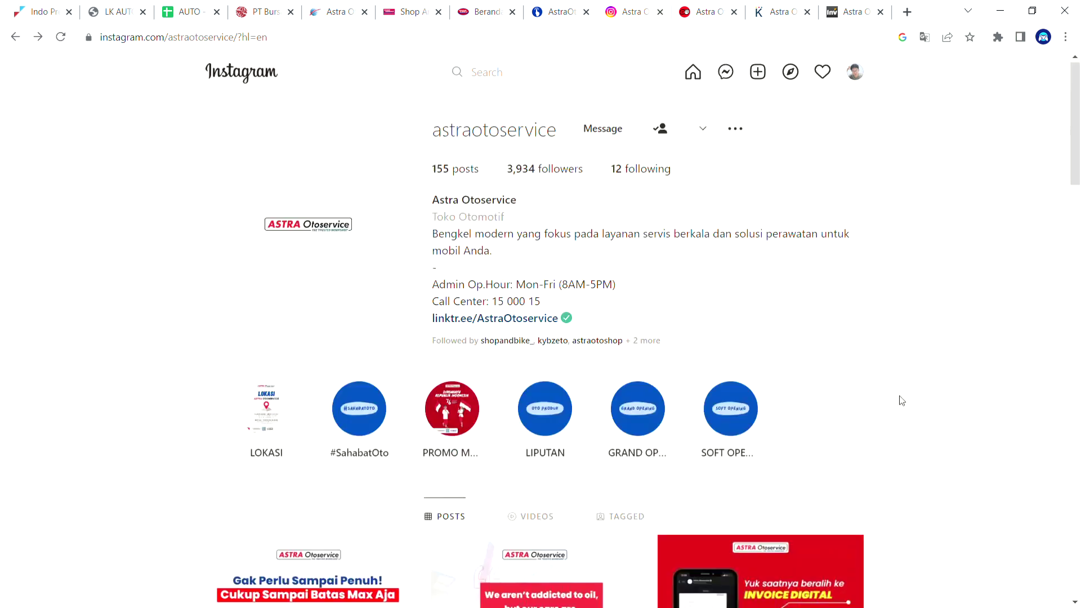
- Revisit the Astra Otoservice launch article and the list of reasons in the AUTO spreadsheet, selecting cell G19
{"action": "left_click", "coordinate": [709, 5]}
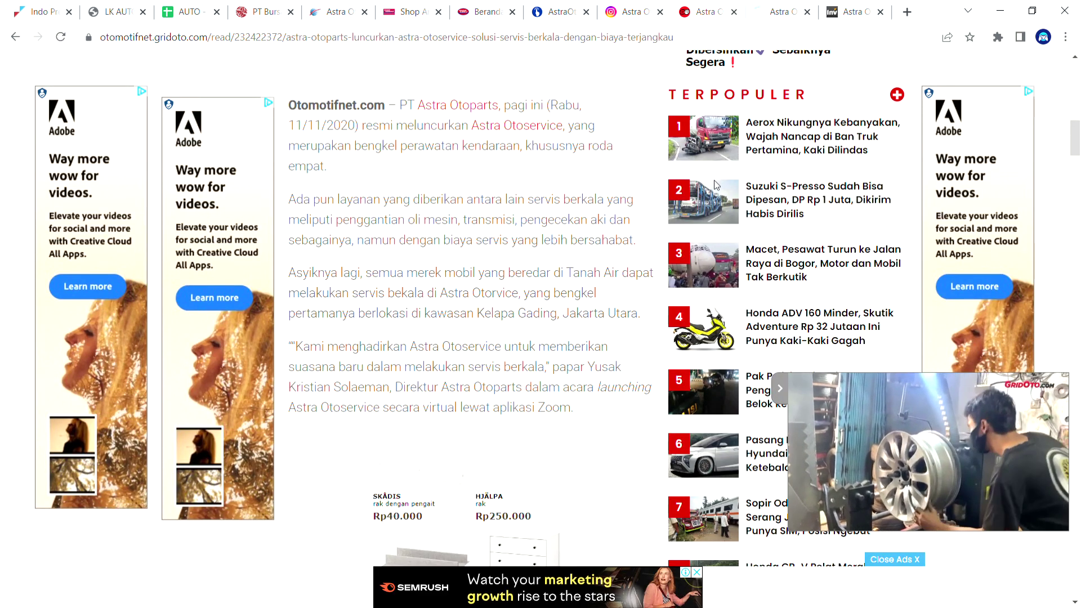
{"action": "left_click", "coordinate": [213, 6]}
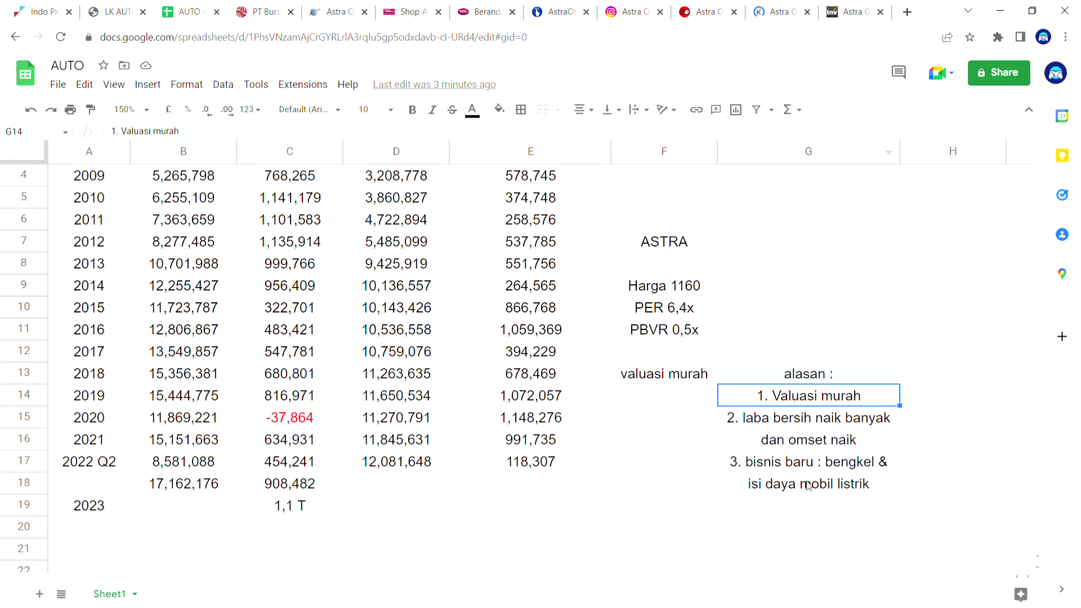
{"action": "left_click", "coordinate": [796, 503]}
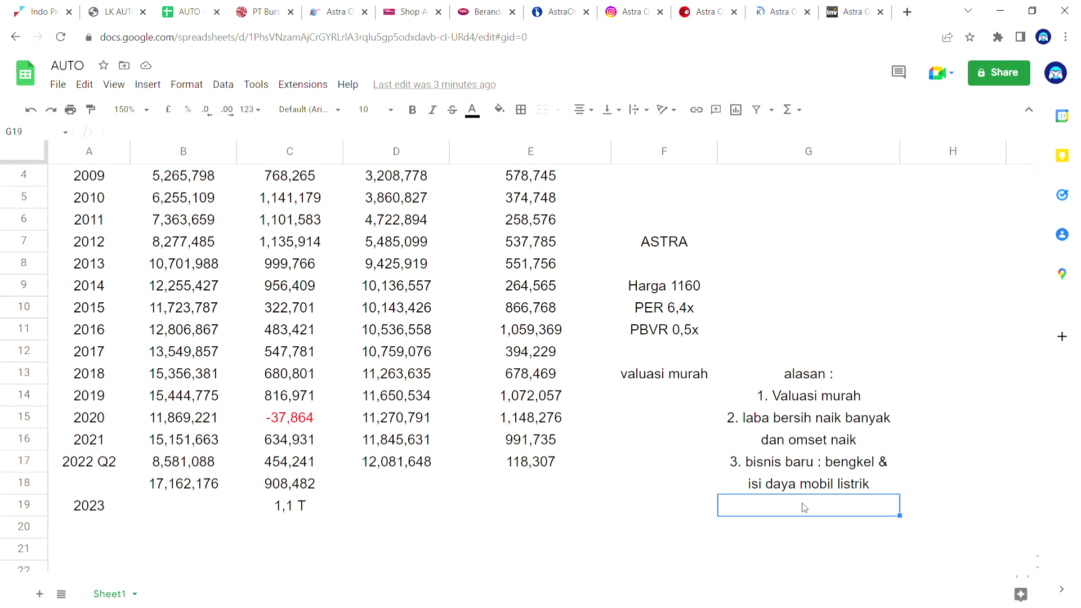
- Open the Kontan article on Astra Otopower and read its headline, launch photo and opening paragraphs
{"action": "left_click", "coordinate": [841, 6]}
{"action": "left_click", "coordinate": [772, 11]}
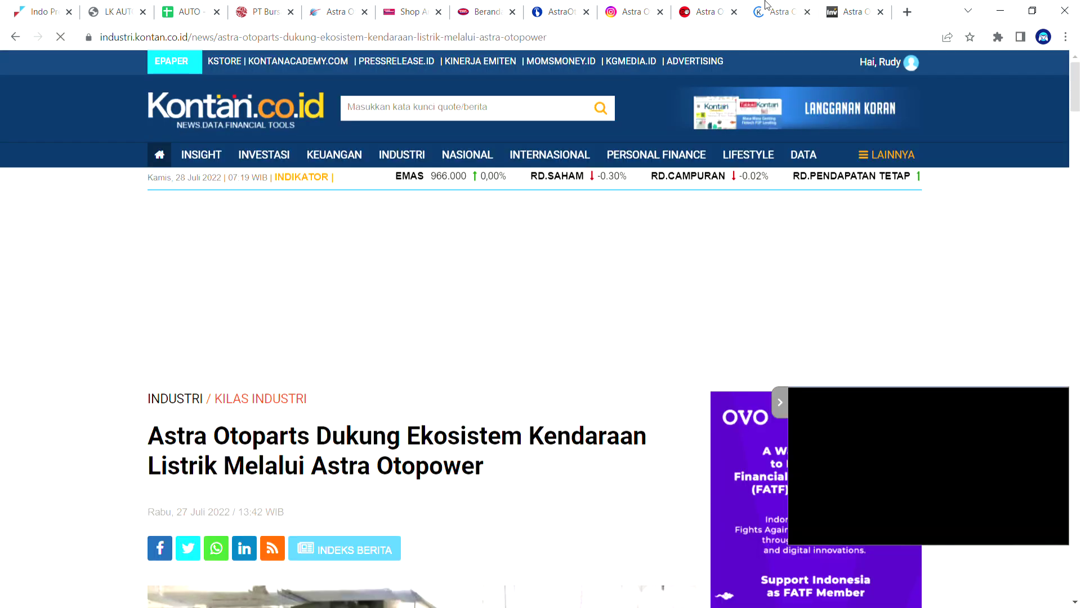
{"action": "scroll", "coordinate": [386, 294], "scroll_direction": "down", "scroll_amount": 3}
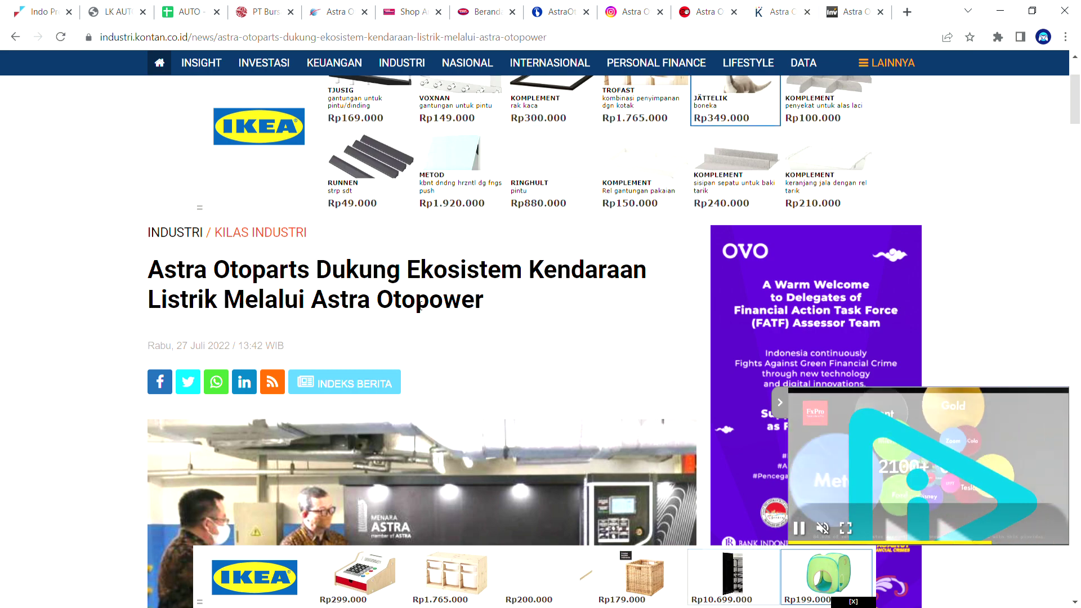
{"action": "scroll", "coordinate": [511, 319], "scroll_direction": "down", "scroll_amount": 6}
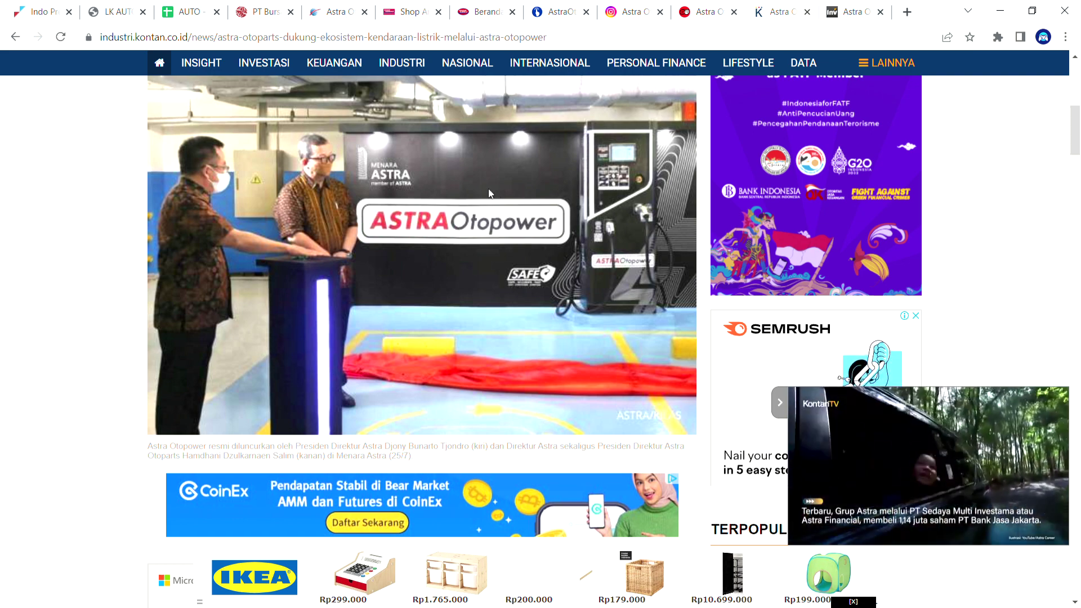
{"action": "scroll", "coordinate": [518, 224], "scroll_direction": "up", "scroll_amount": 1}
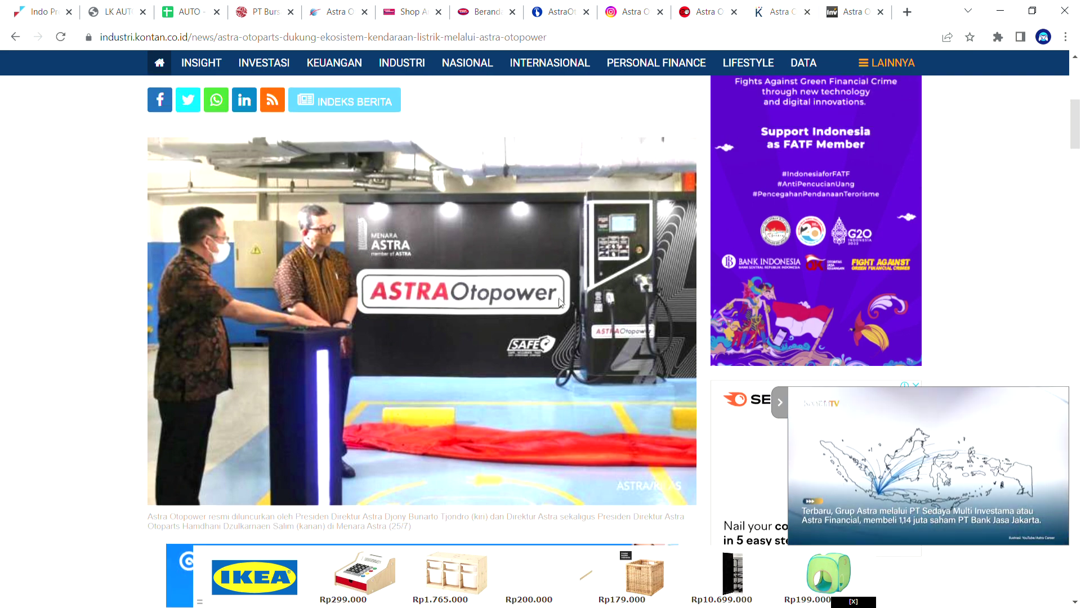
{"action": "scroll", "coordinate": [475, 298], "scroll_direction": "up", "scroll_amount": 4}
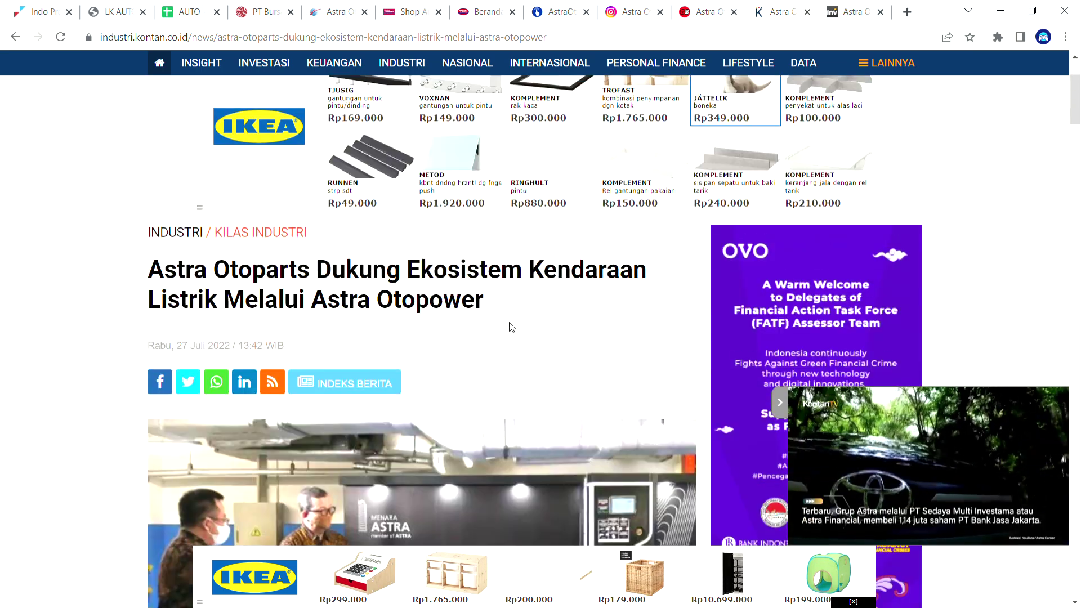
{"action": "scroll", "coordinate": [137, 367], "scroll_direction": "down", "scroll_amount": 9}
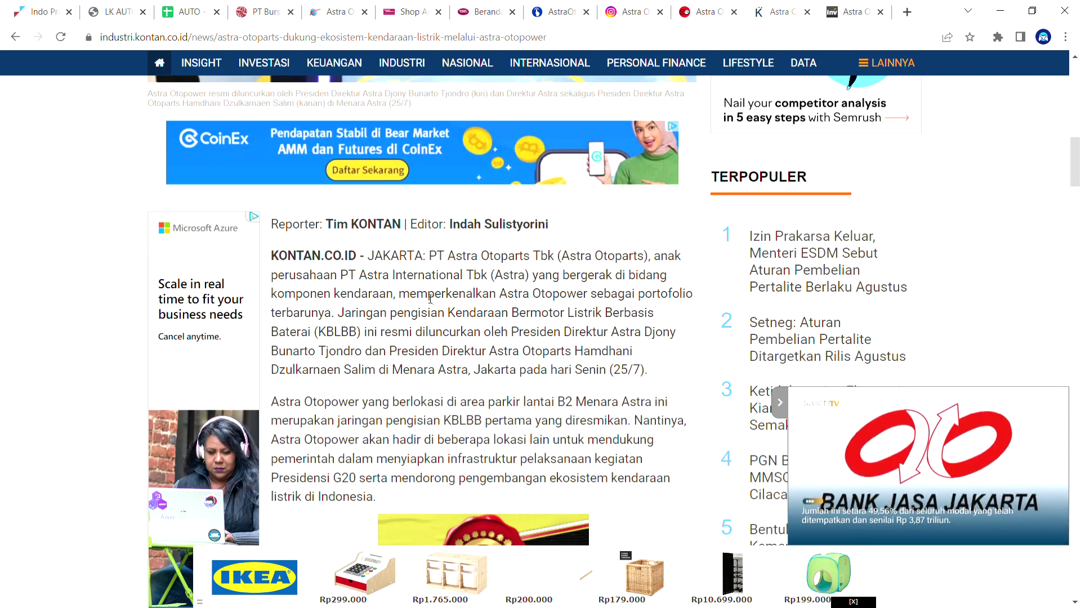
{"action": "scroll", "coordinate": [490, 268], "scroll_direction": "down", "scroll_amount": 2}
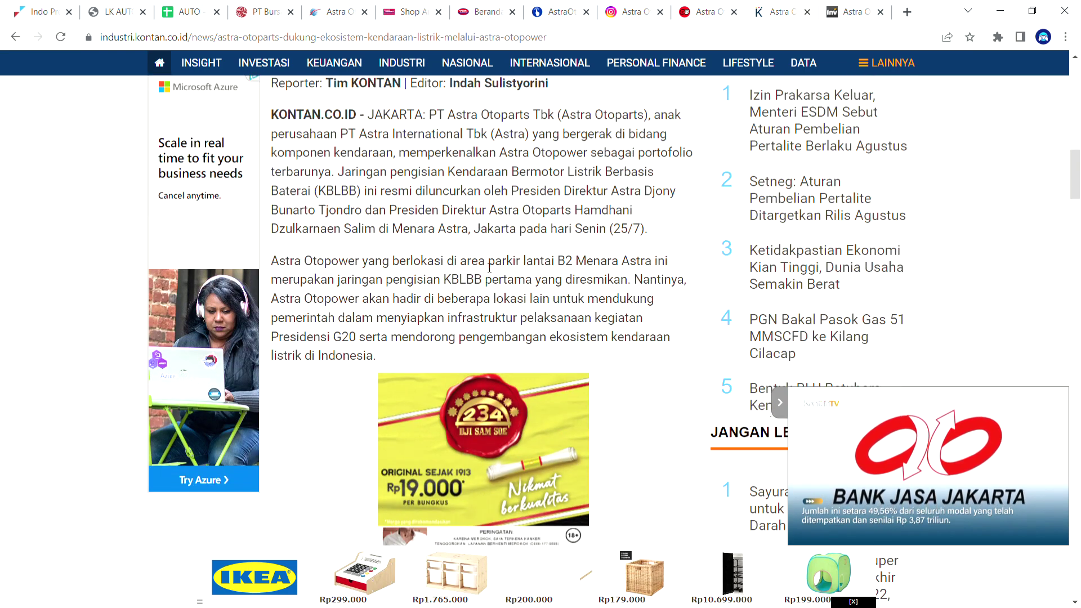
- Reread the Otopower article's launch photo and opening paragraphs, marking part of the Menara Astra location text
{"action": "scroll", "coordinate": [517, 289], "scroll_direction": "up", "scroll_amount": 8}
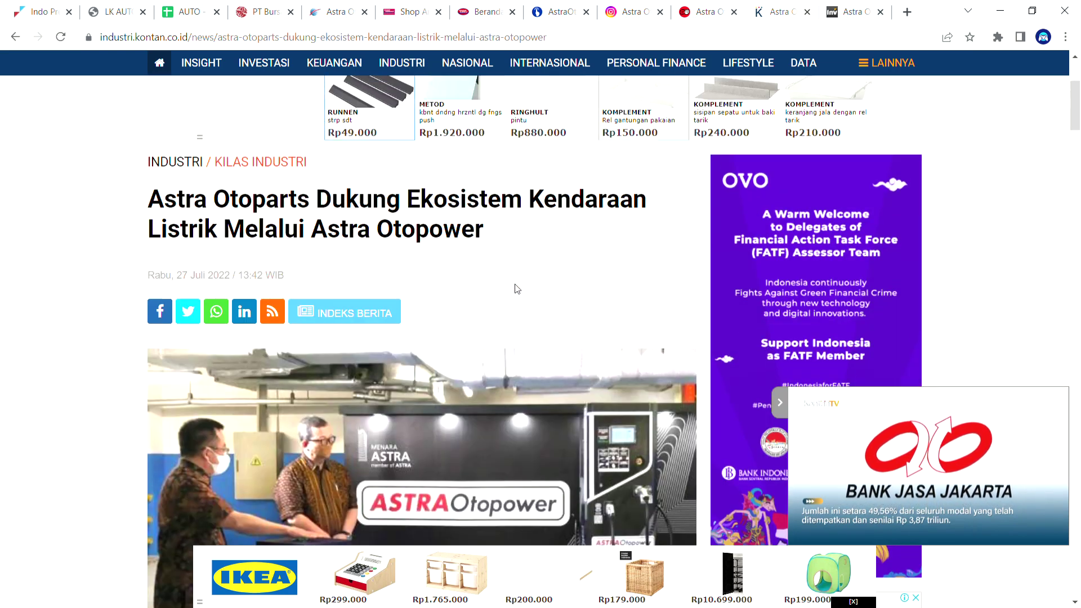
{"action": "scroll", "coordinate": [478, 304], "scroll_direction": "down", "scroll_amount": 3}
{"action": "scroll", "coordinate": [513, 280], "scroll_direction": "down", "scroll_amount": 5}
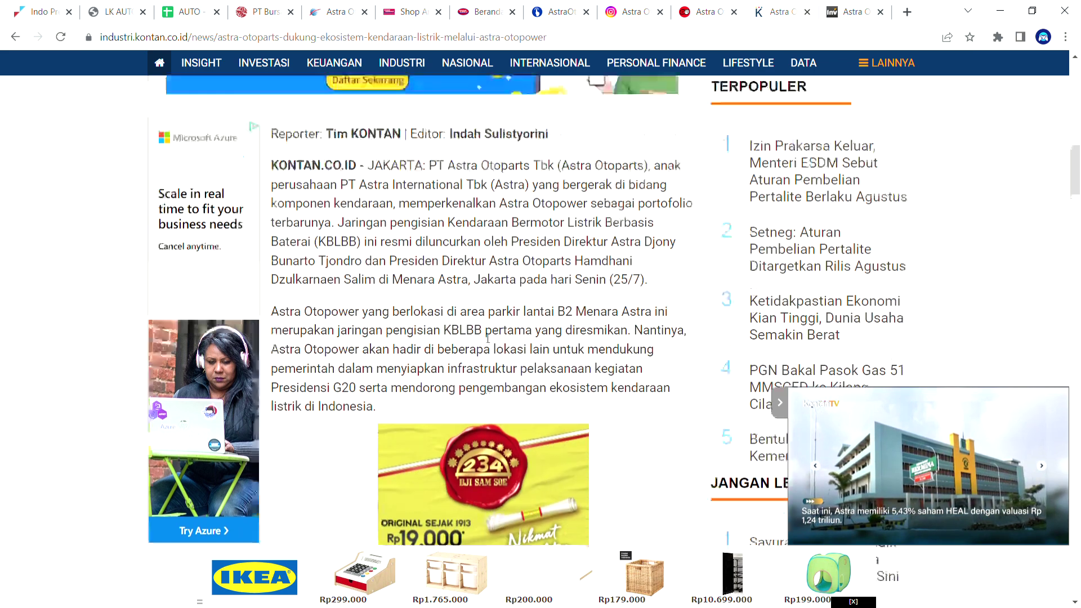
{"action": "scroll", "coordinate": [615, 370], "scroll_direction": "up", "scroll_amount": 6}
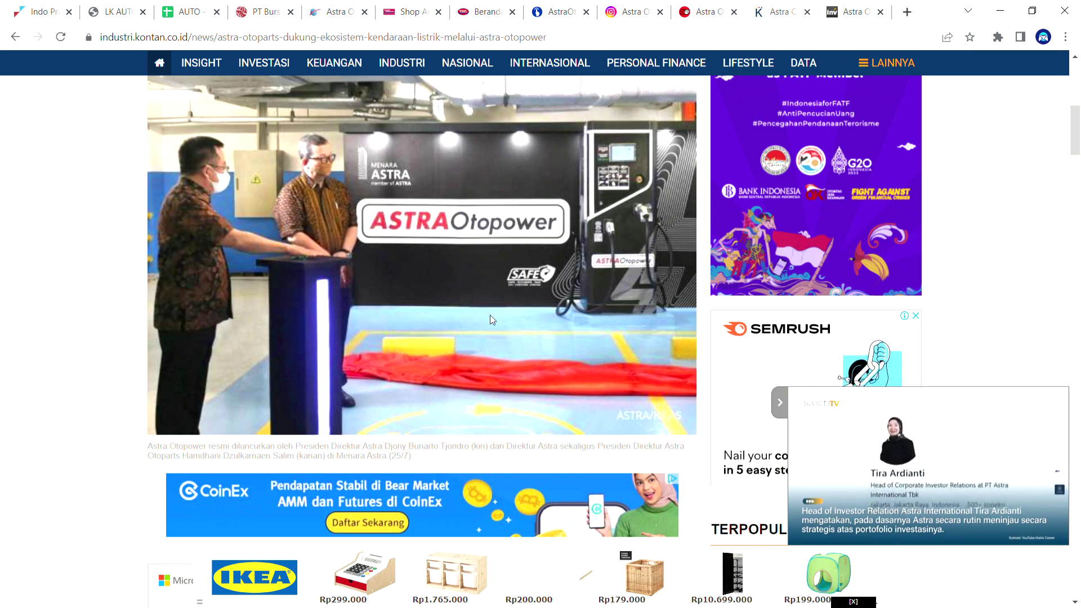
{"action": "scroll", "coordinate": [590, 321], "scroll_direction": "down", "scroll_amount": 7}
{"action": "left_click_drag", "start_coordinate": [631, 342], "coordinate": [607, 333]}
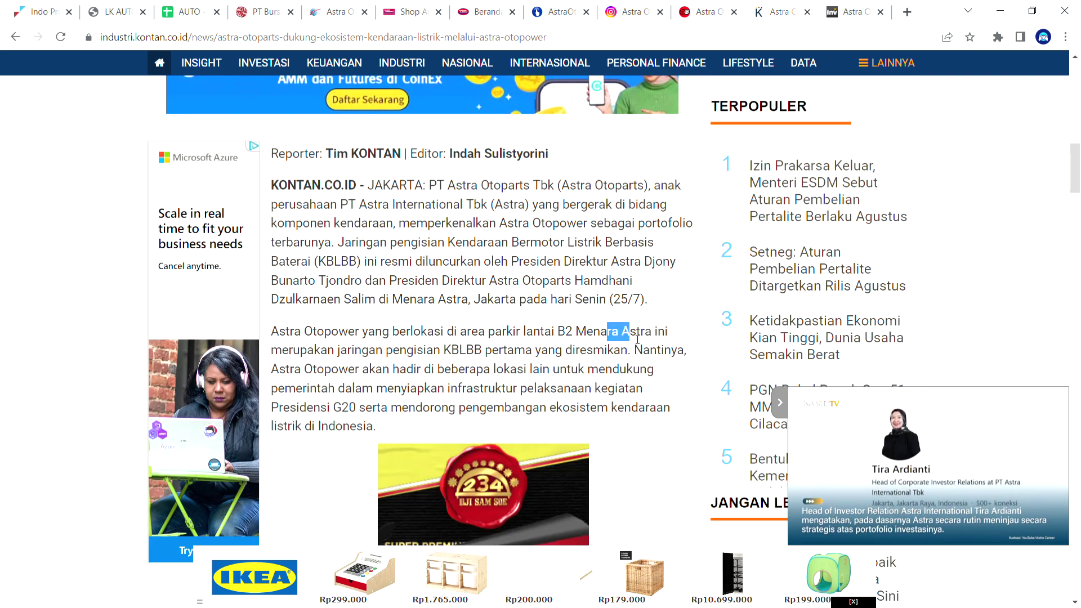
{"action": "scroll", "coordinate": [501, 383], "scroll_direction": "up", "scroll_amount": 7}
{"action": "scroll", "coordinate": [598, 358], "scroll_direction": "down", "scroll_amount": 6}
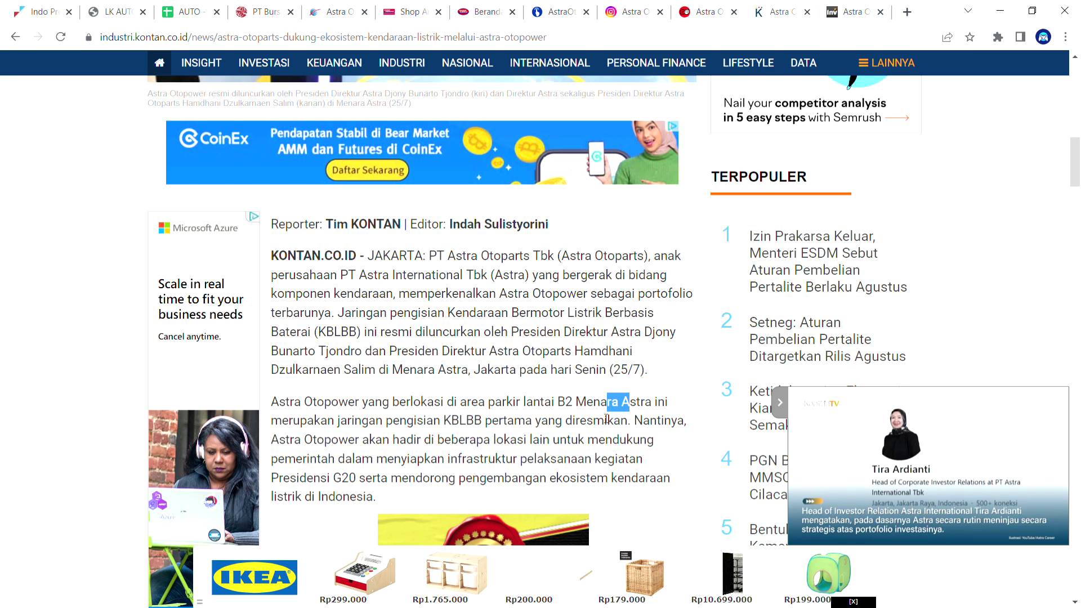
{"action": "left_click", "coordinate": [380, 443]}
{"action": "scroll", "coordinate": [452, 444], "scroll_direction": "down", "scroll_amount": 1}
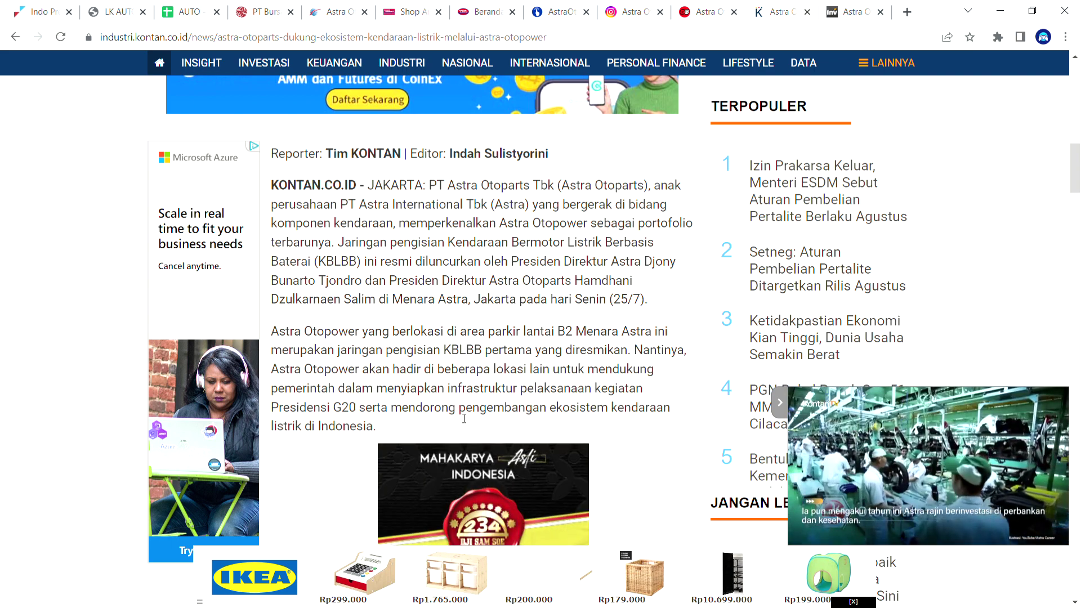
- Skim the rest of the Otopower article about the charging machine's features and return to its launch photo
{"action": "scroll", "coordinate": [360, 448], "scroll_direction": "down", "scroll_amount": 10}
{"action": "scroll", "coordinate": [469, 379], "scroll_direction": "down", "scroll_amount": 7}
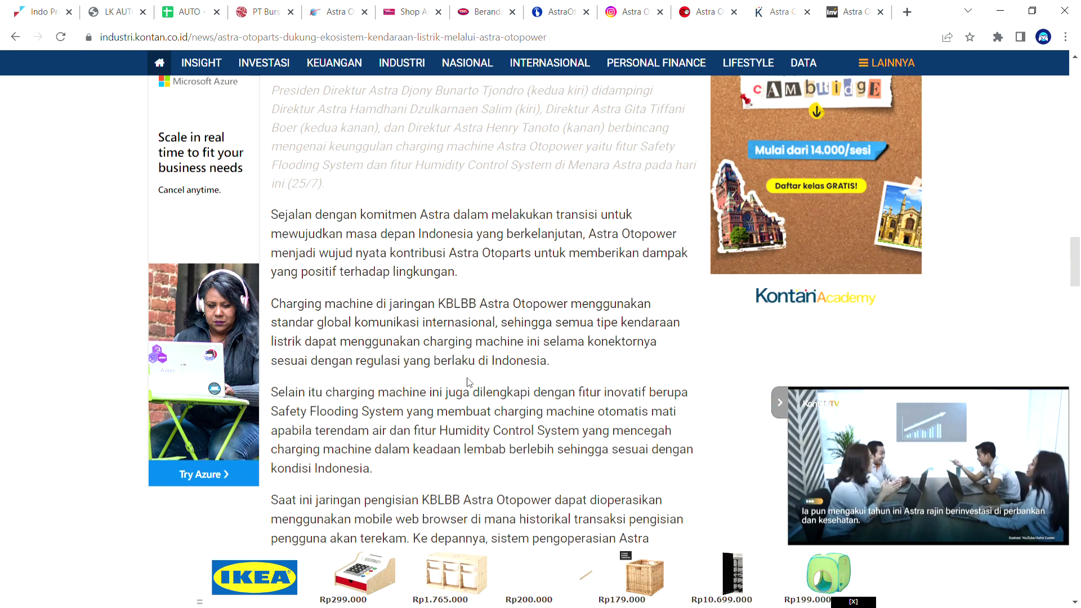
{"action": "scroll", "coordinate": [483, 389], "scroll_direction": "down", "scroll_amount": 7}
{"action": "scroll", "coordinate": [484, 389], "scroll_direction": "up", "scroll_amount": 20}
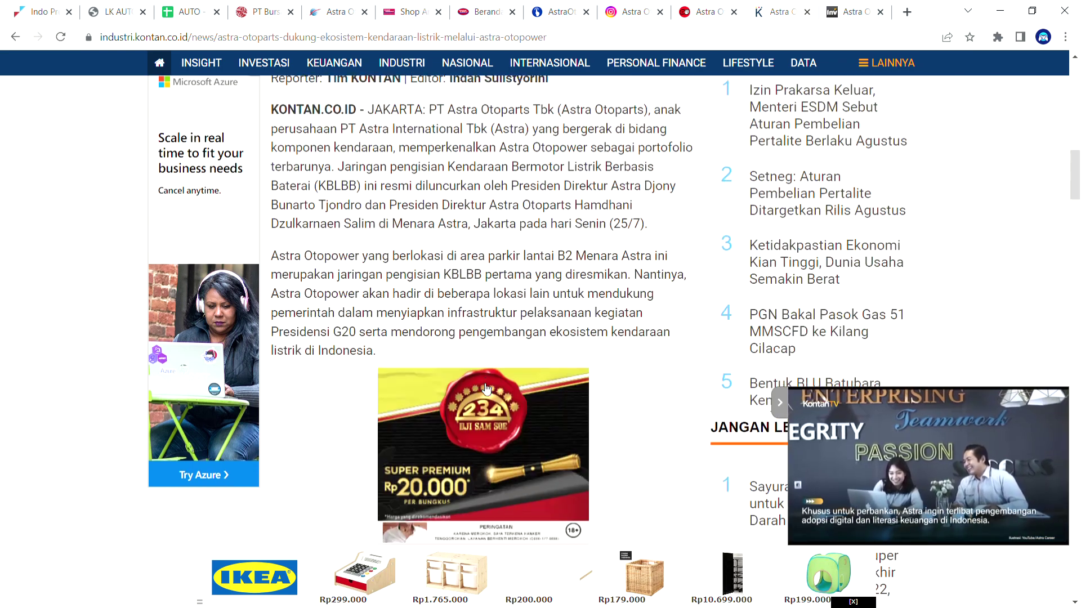
{"action": "scroll", "coordinate": [267, 85], "scroll_direction": "down", "scroll_amount": 3}
{"action": "scroll", "coordinate": [267, 85], "scroll_direction": "up", "scroll_amount": 4}
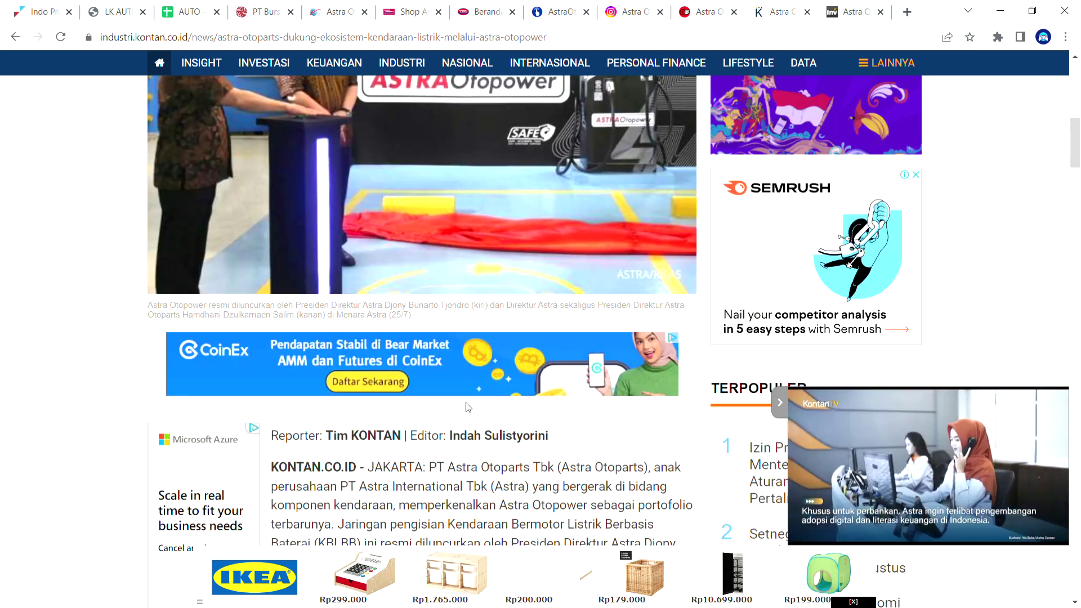
- Compare the report's service revenue with the astraotoservice Instagram profile and the workshop launch article
{"action": "left_click", "coordinate": [127, 7]}
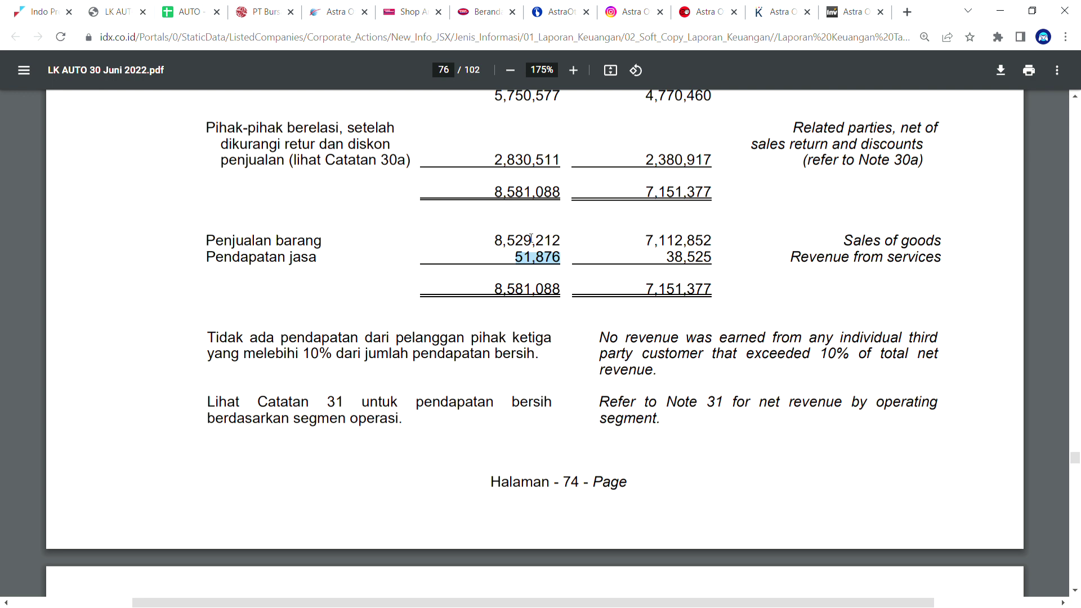
{"action": "left_click", "coordinate": [534, 265]}
{"action": "left_click", "coordinate": [637, 5]}
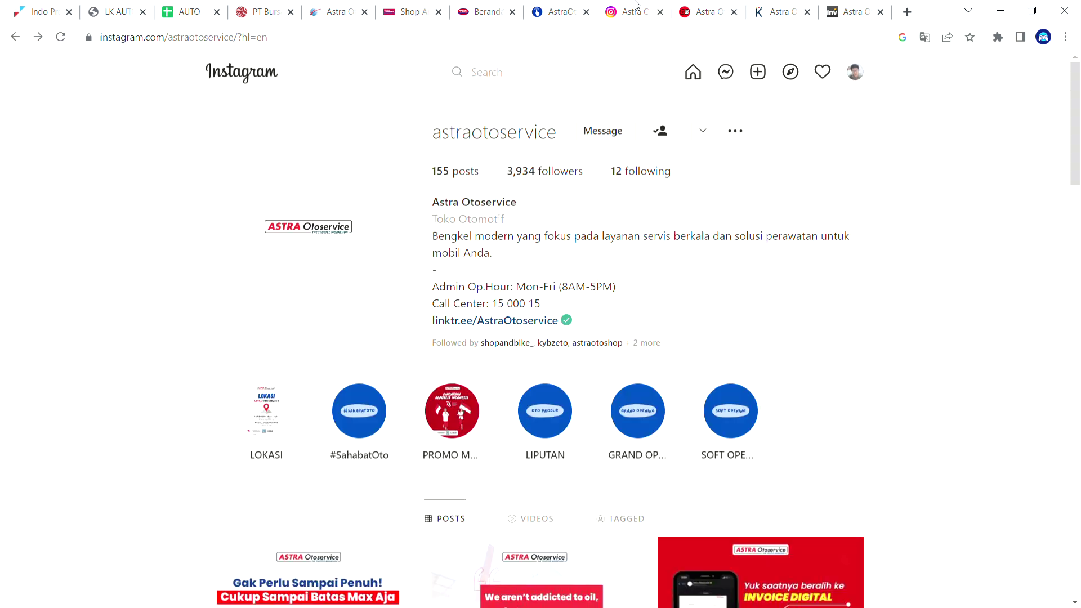
{"action": "left_click", "coordinate": [704, 5]}
{"action": "left_click", "coordinate": [628, 10]}
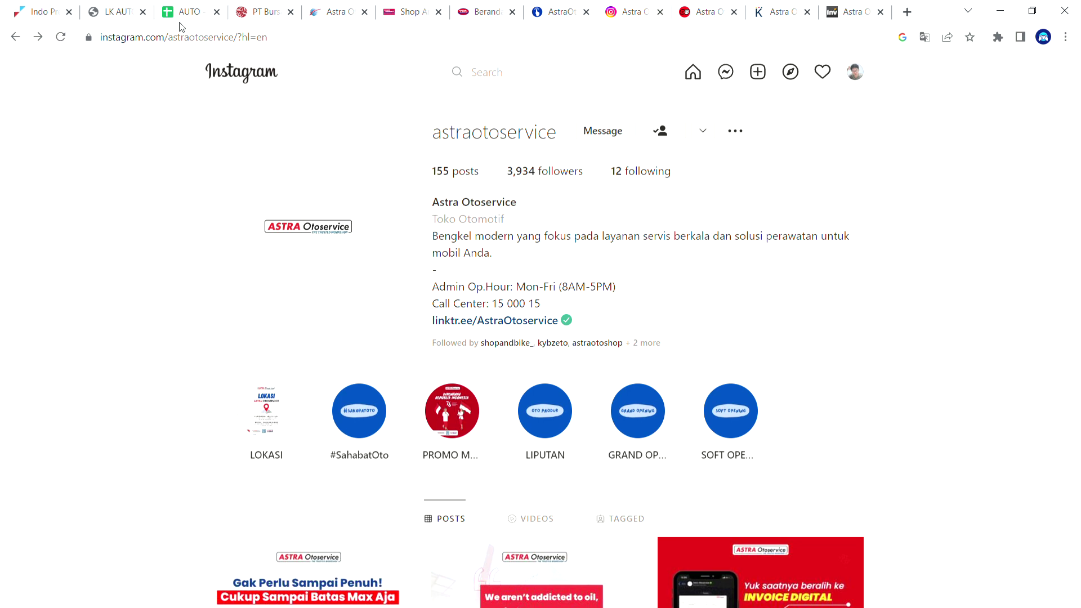
- Review the AUTO spreadsheet alongside the report, the Investing.com price chart and the Otopower article
{"action": "left_click", "coordinate": [192, 10]}
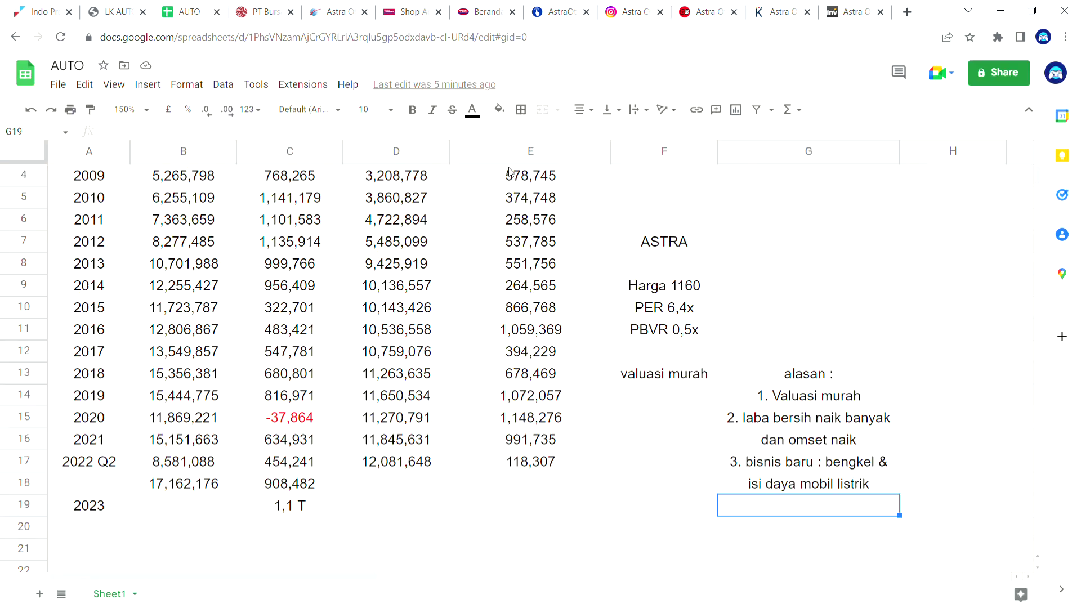
{"action": "left_click", "coordinate": [108, 6]}
{"action": "left_click", "coordinate": [840, 5]}
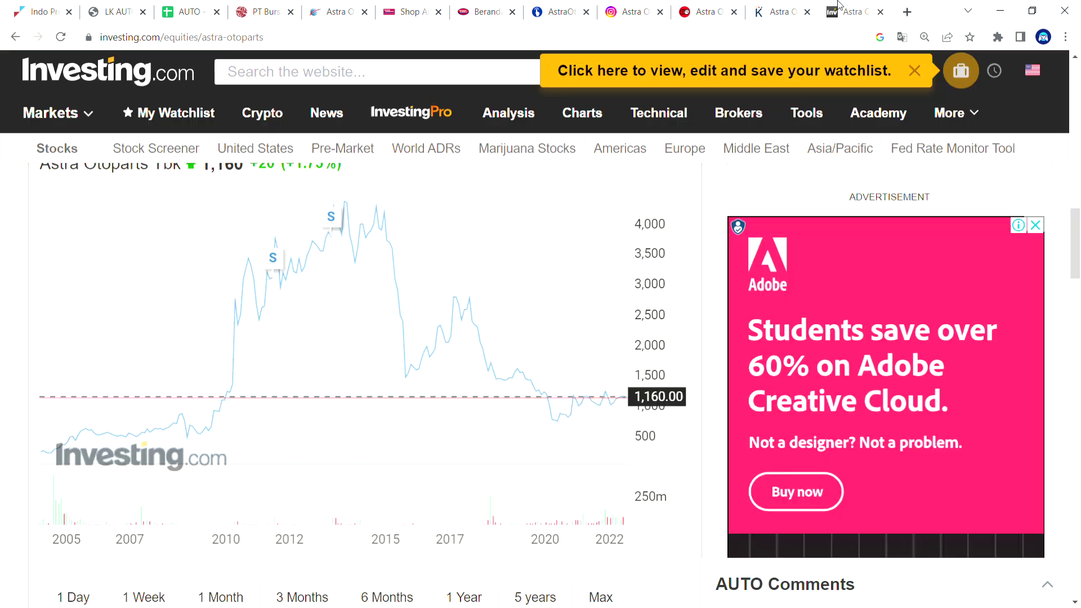
{"action": "left_click", "coordinate": [777, 6]}
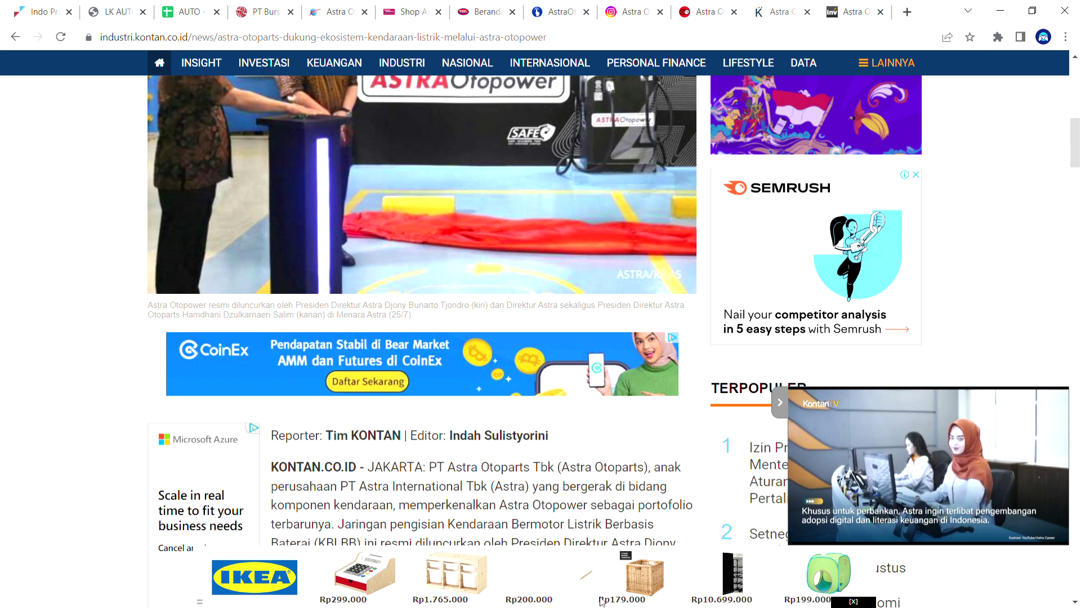
{"action": "key", "text": "ctrl+3"}
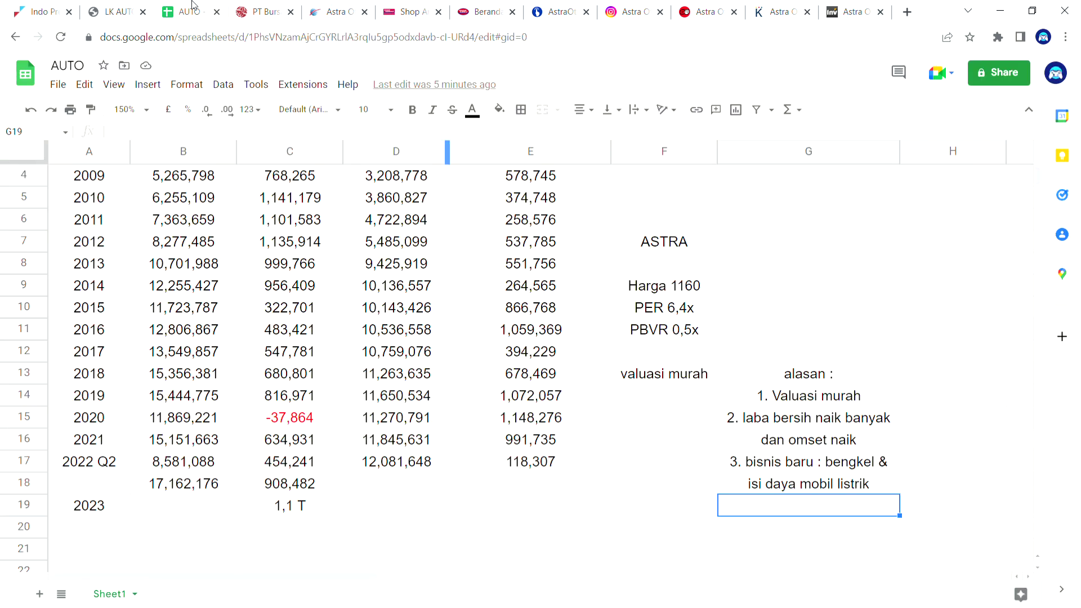
- Go through the listed reasons in column G from cheap valuation to new business, checking the 2022 Q2 row
{"action": "left_click", "coordinate": [733, 399]}
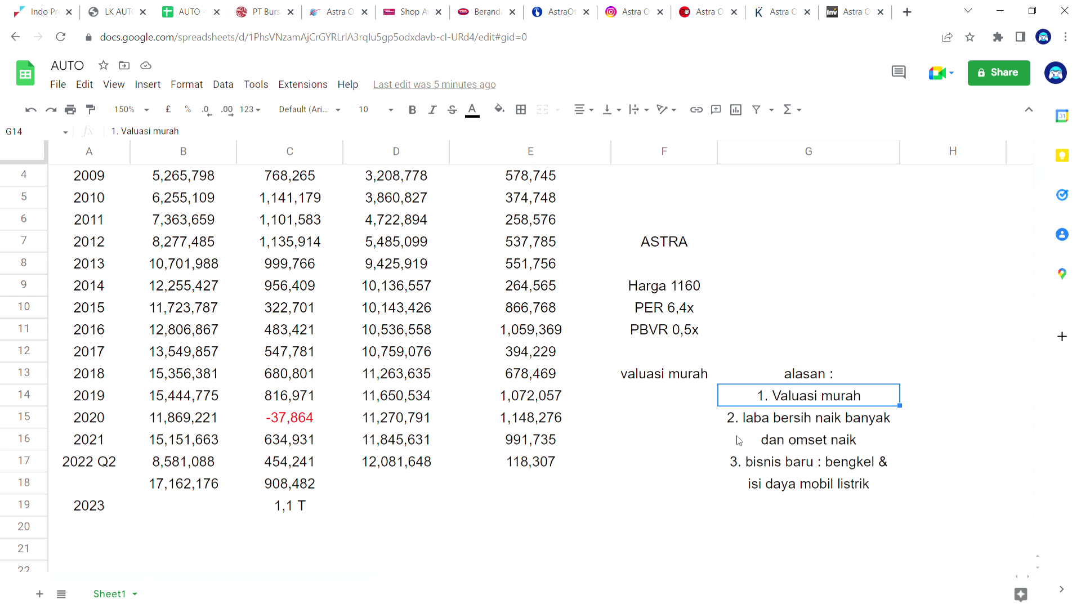
{"action": "left_click", "coordinate": [745, 449]}
{"action": "left_click", "coordinate": [85, 483]}
{"action": "left_click", "coordinate": [123, 466]}
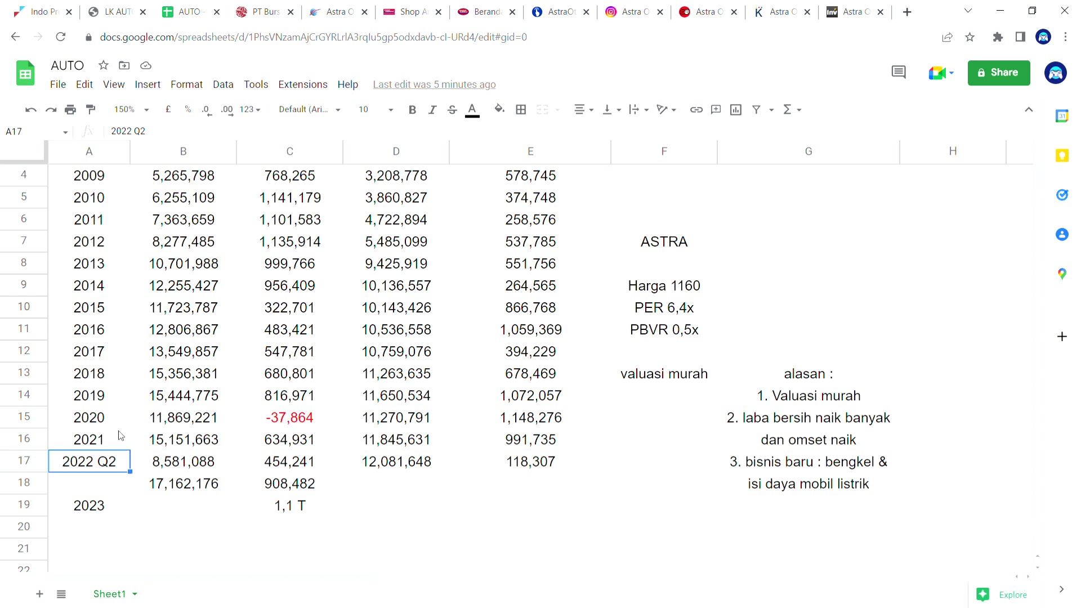
{"action": "left_click", "coordinate": [724, 444]}
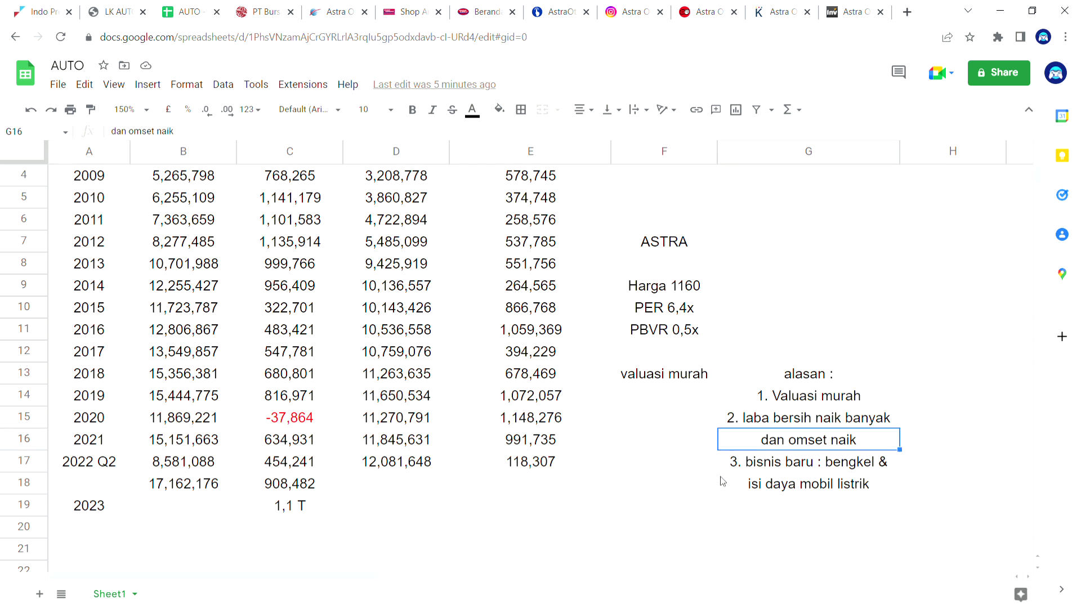
{"action": "left_click", "coordinate": [723, 466]}
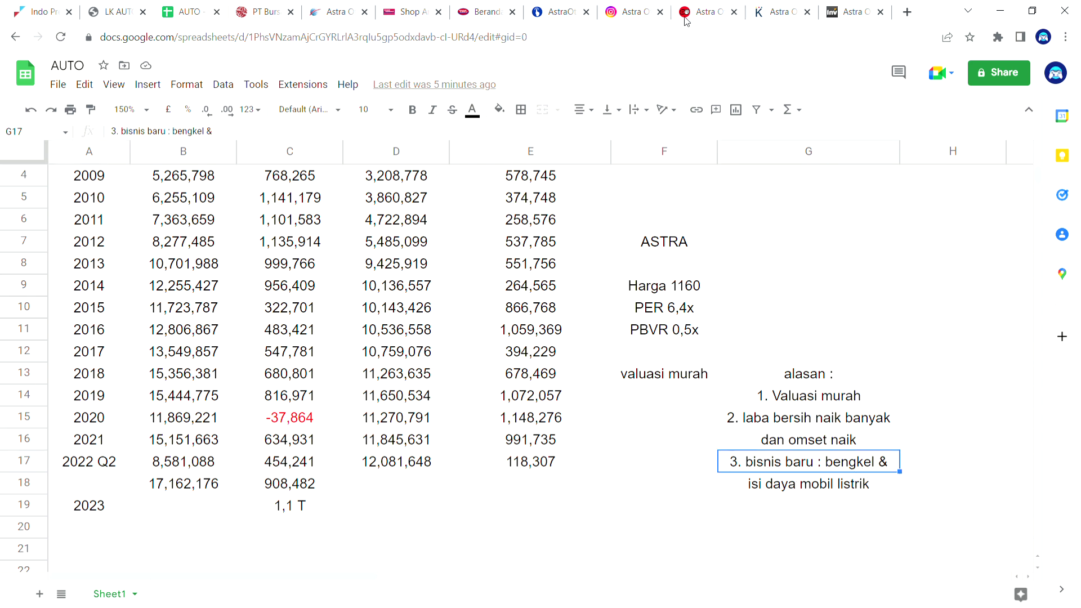
- Review the astraotoservice Instagram profile, the AUTO spreadsheet, the Investing.com price chart and the Otopower article's headline and launch photo
{"action": "left_click", "coordinate": [642, 11]}
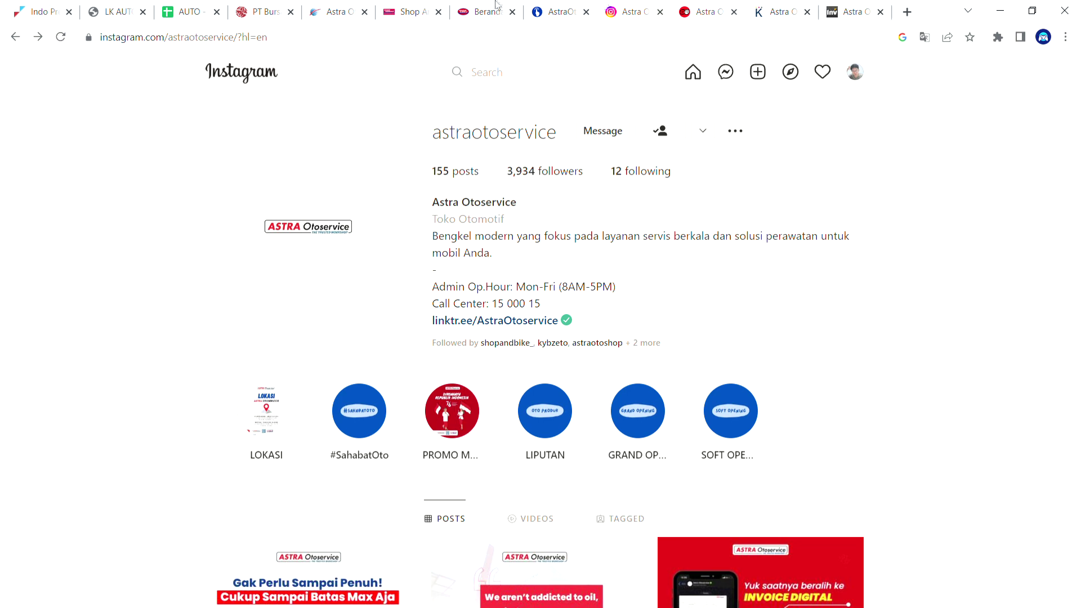
{"action": "left_click", "coordinate": [191, 7]}
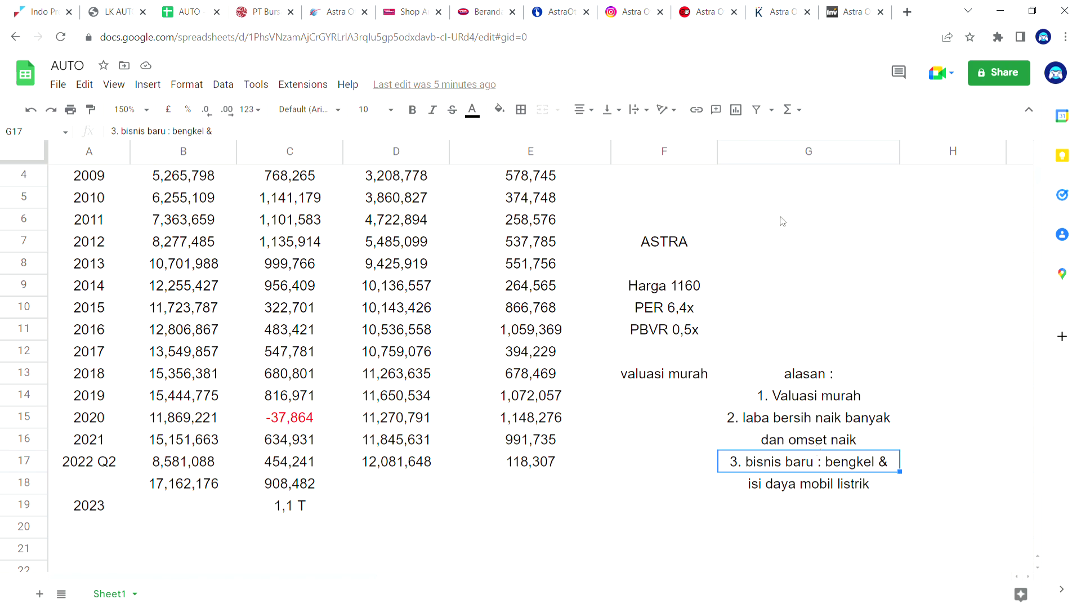
{"action": "left_click", "coordinate": [838, 7]}
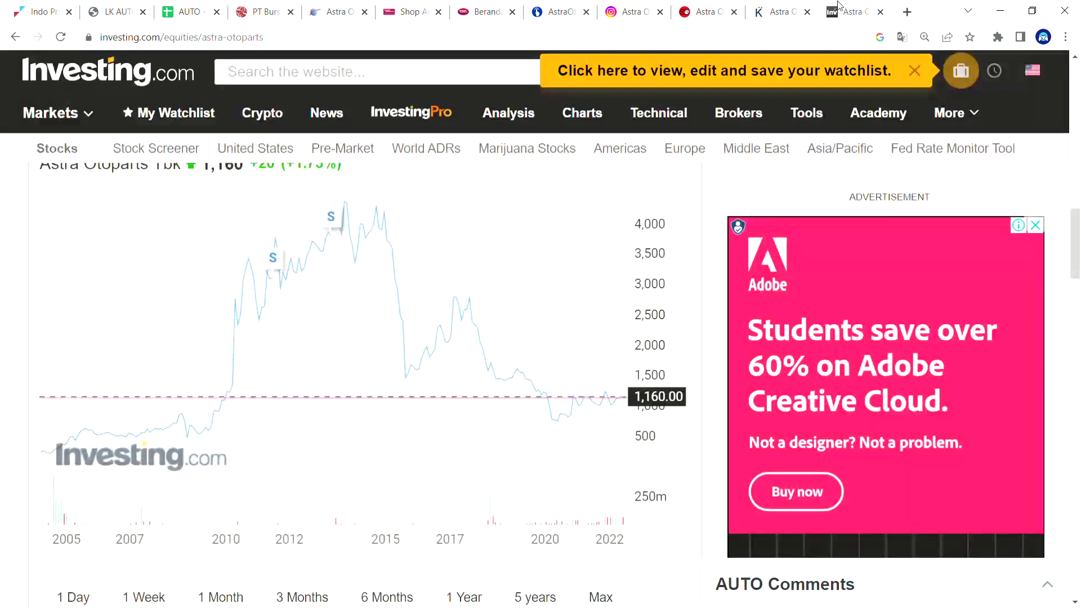
{"action": "left_click", "coordinate": [783, 5]}
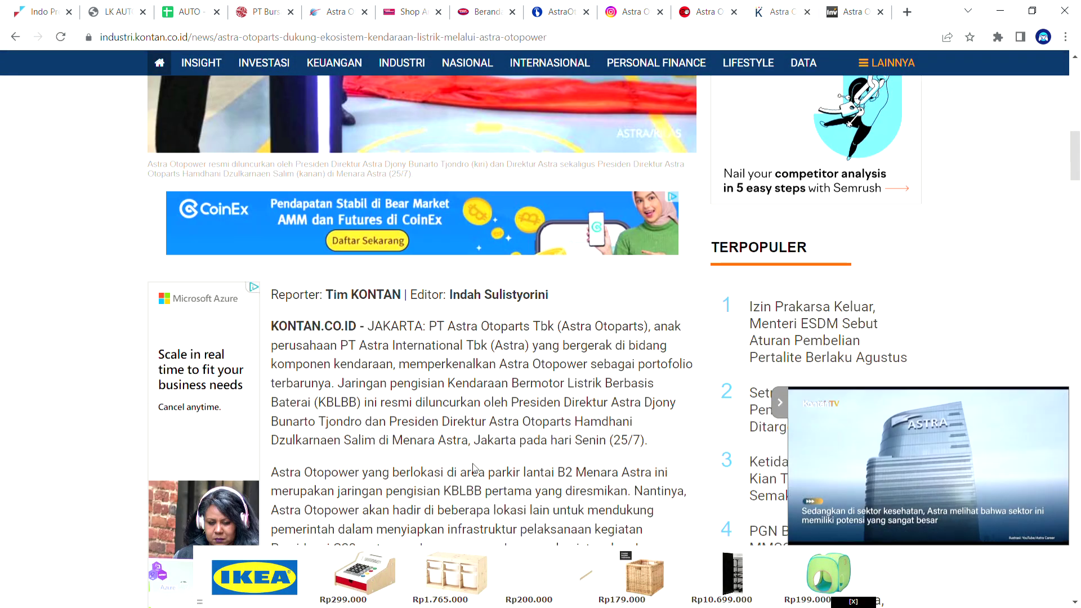
{"action": "scroll", "coordinate": [484, 430], "scroll_direction": "up", "scroll_amount": 5}
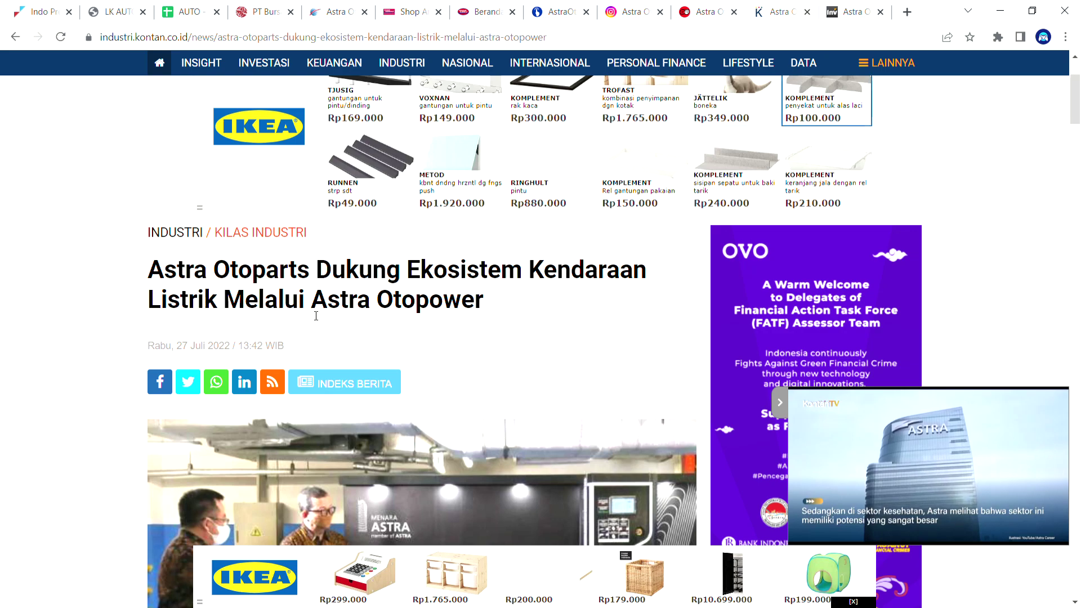
{"action": "scroll", "coordinate": [506, 401], "scroll_direction": "down", "scroll_amount": 7}
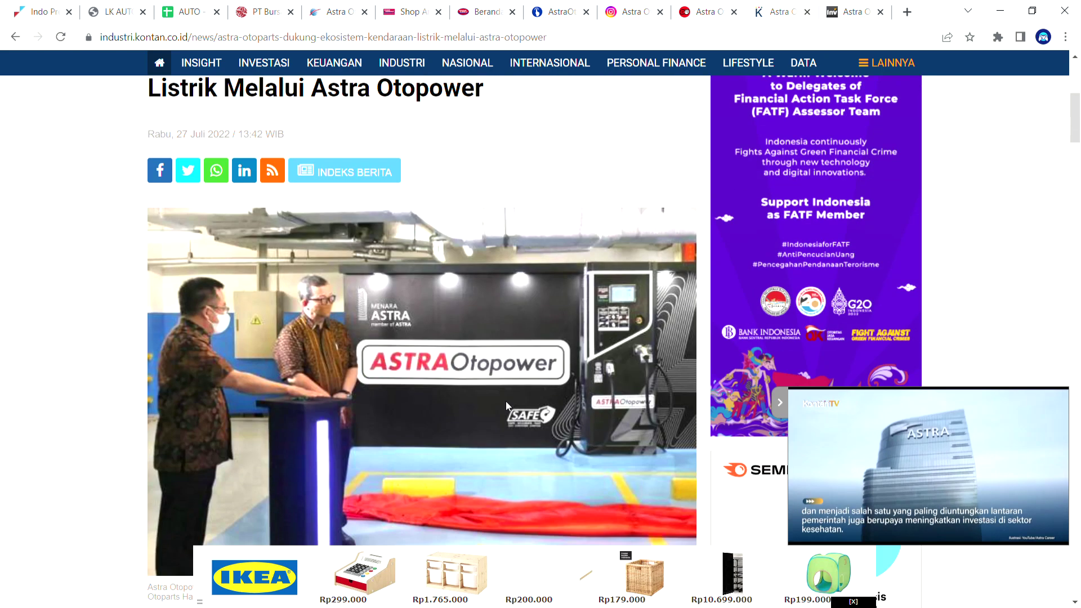
{"action": "scroll", "coordinate": [506, 401], "scroll_direction": "down", "scroll_amount": 1}
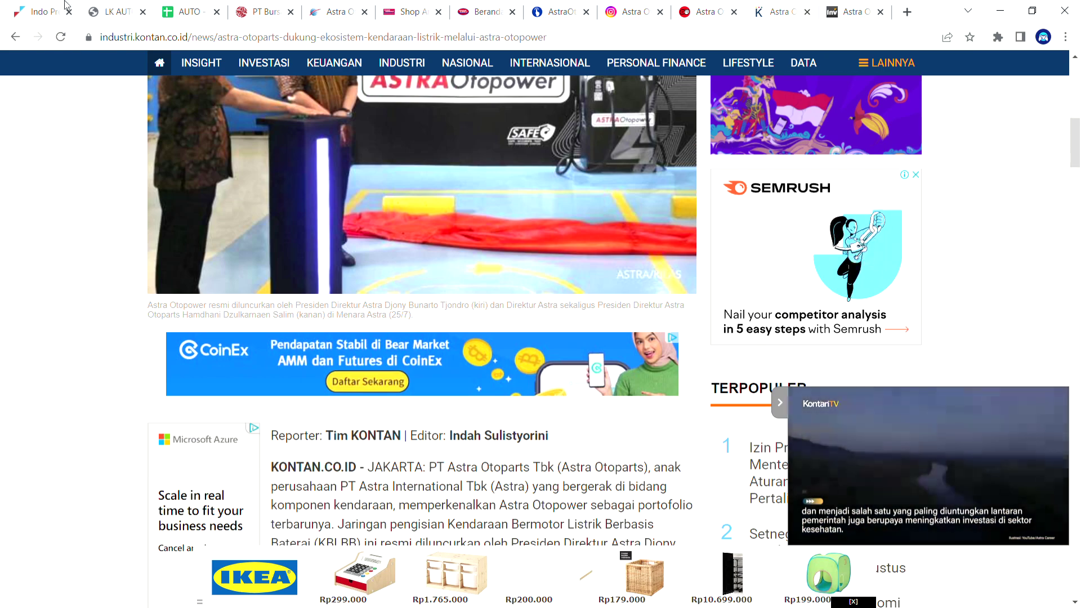
- Check the AUTO holding in the brokerage portfolio and the report's service revenue, then return to the AUTO spreadsheet
{"action": "left_click", "coordinate": [74, 16]}
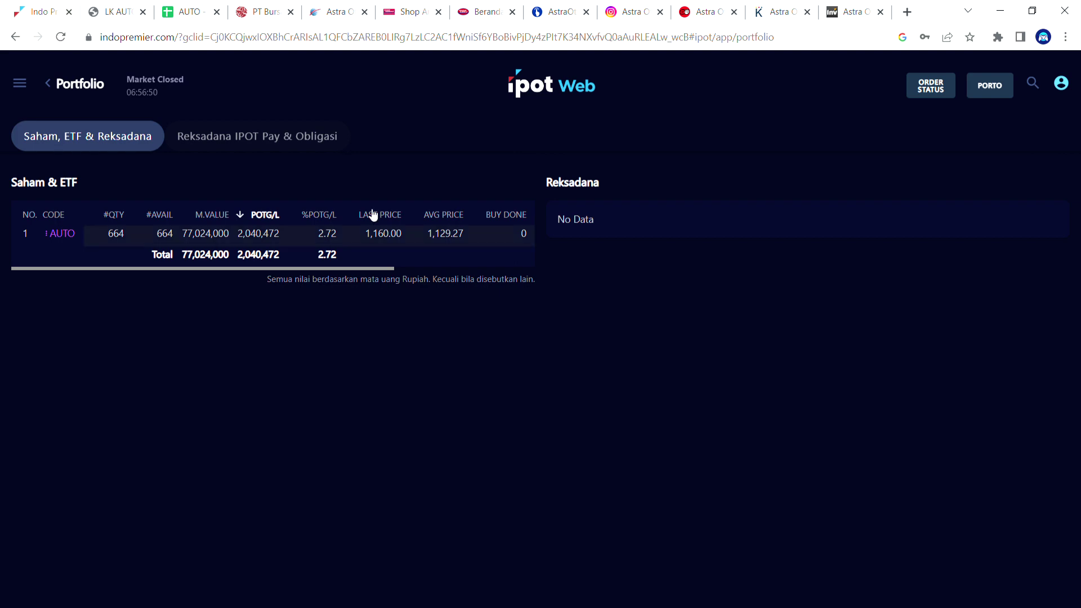
{"action": "left_click", "coordinate": [118, 6]}
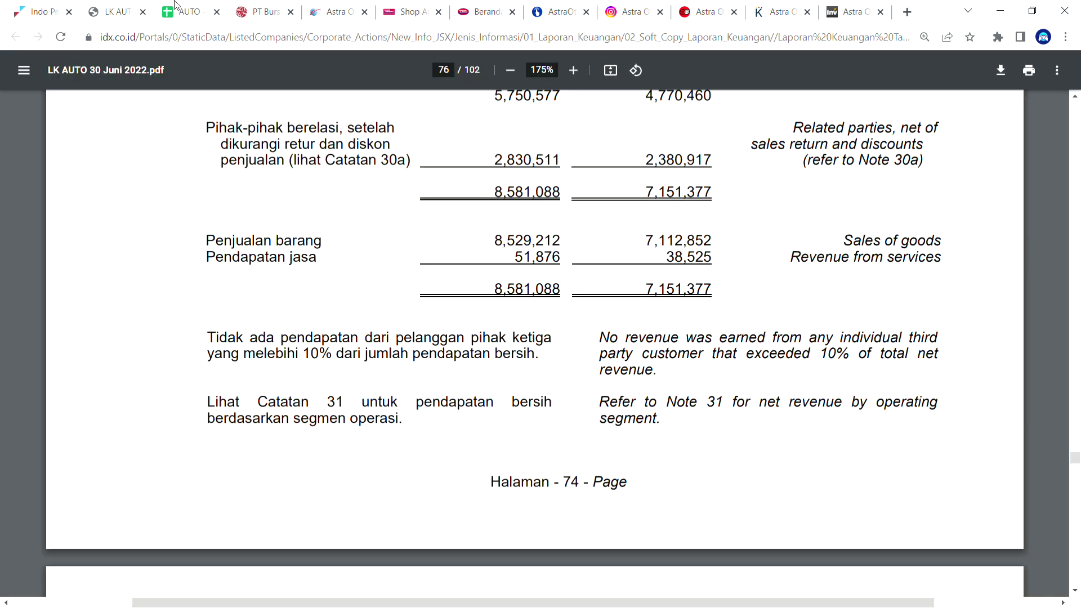
{"action": "left_click", "coordinate": [176, 7]}
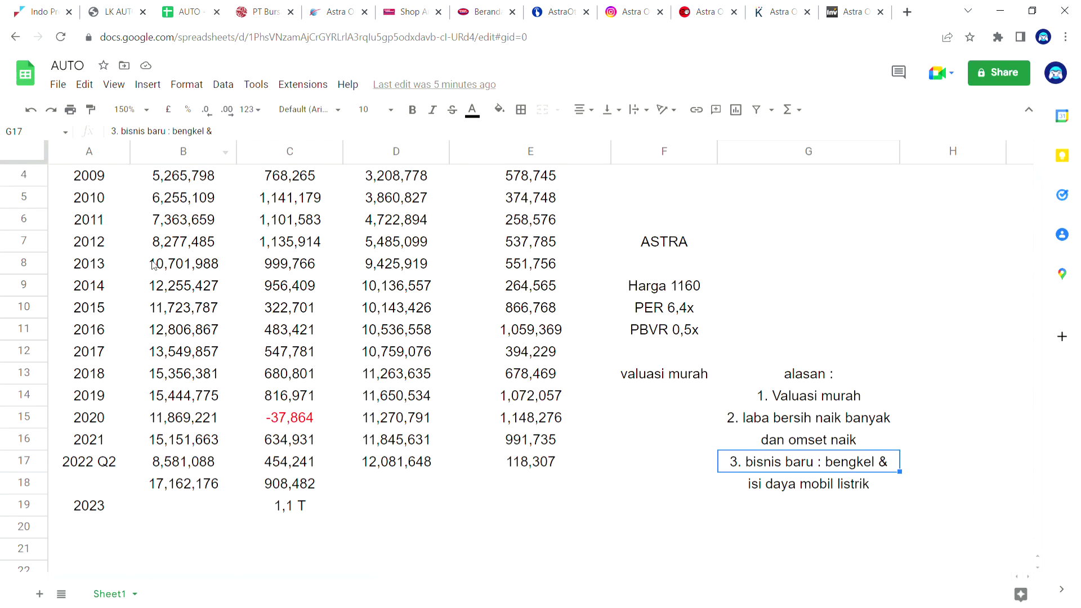
- Compare the 2010 to 2014 profits in column C with the doubled 2022 Q2 profit in C18
{"action": "left_click", "coordinate": [324, 492]}
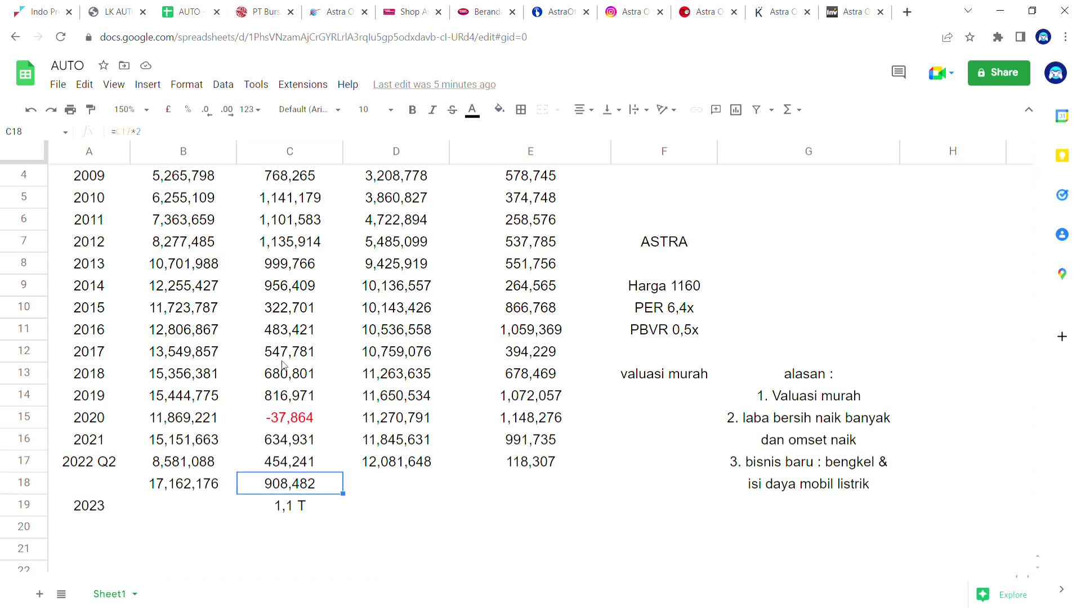
{"action": "left_click_drag", "start_coordinate": [115, 199], "coordinate": [124, 298]}
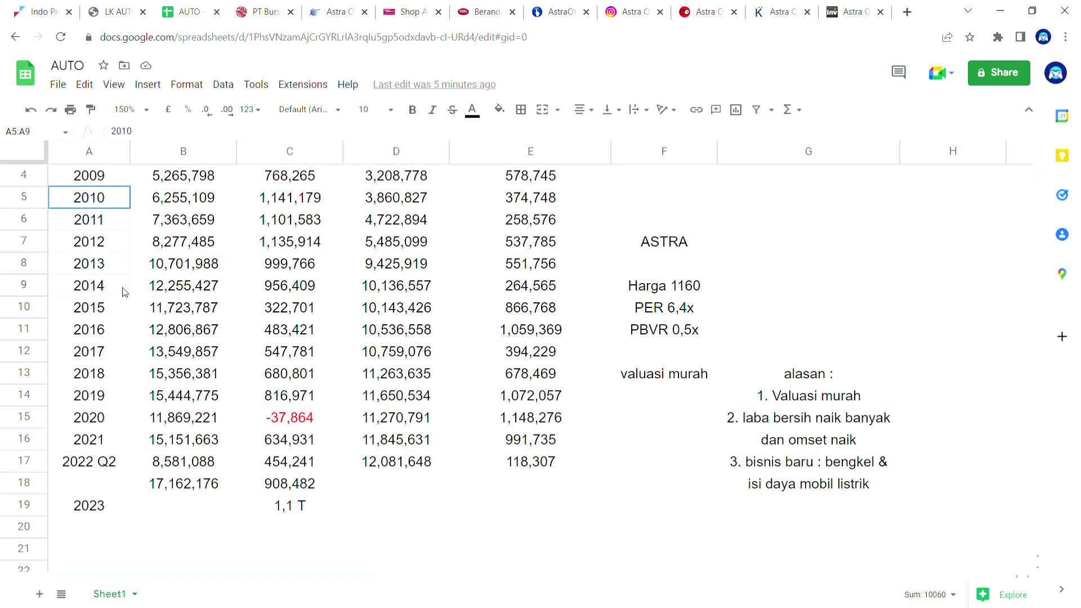
{"action": "left_click_drag", "start_coordinate": [256, 201], "coordinate": [259, 287]}
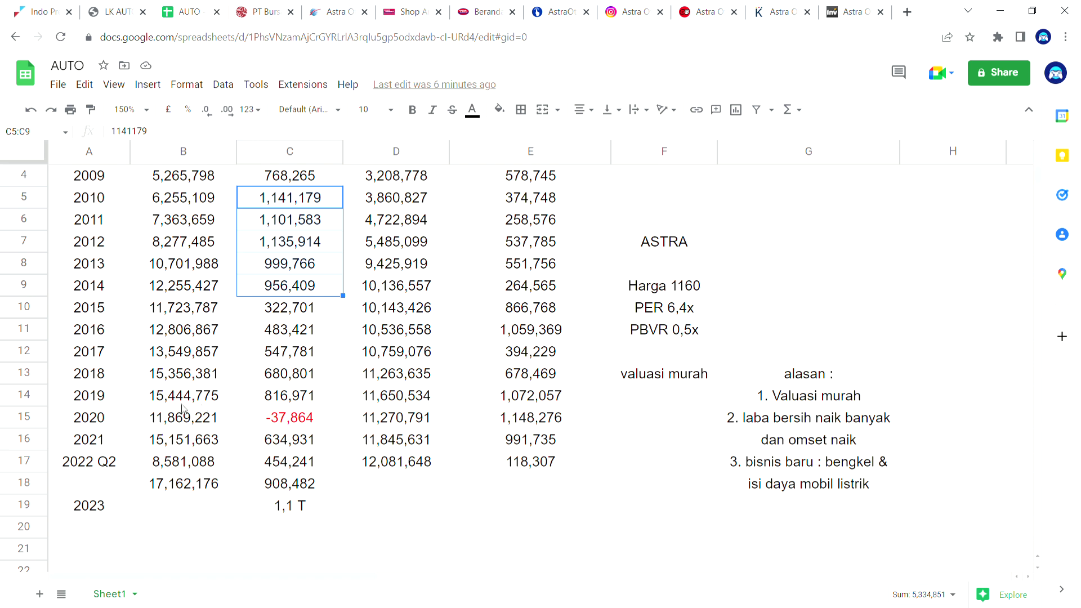
{"action": "left_click", "coordinate": [311, 489]}
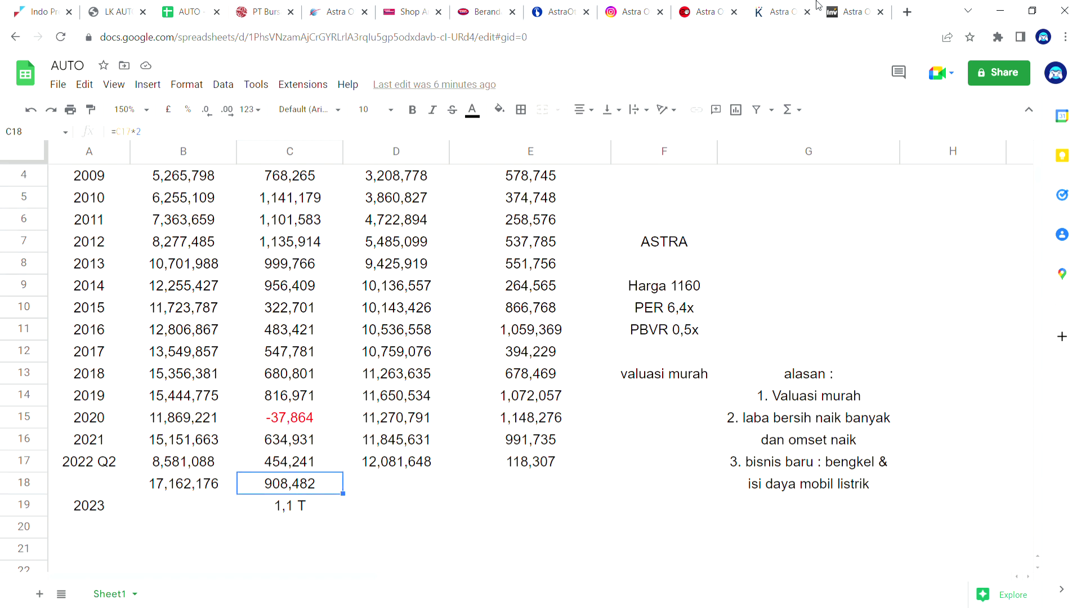
- Compare the Investing.com price chart with the 2019 profit in row 14 of the AUTO spreadsheet
{"action": "left_click", "coordinate": [860, 7]}
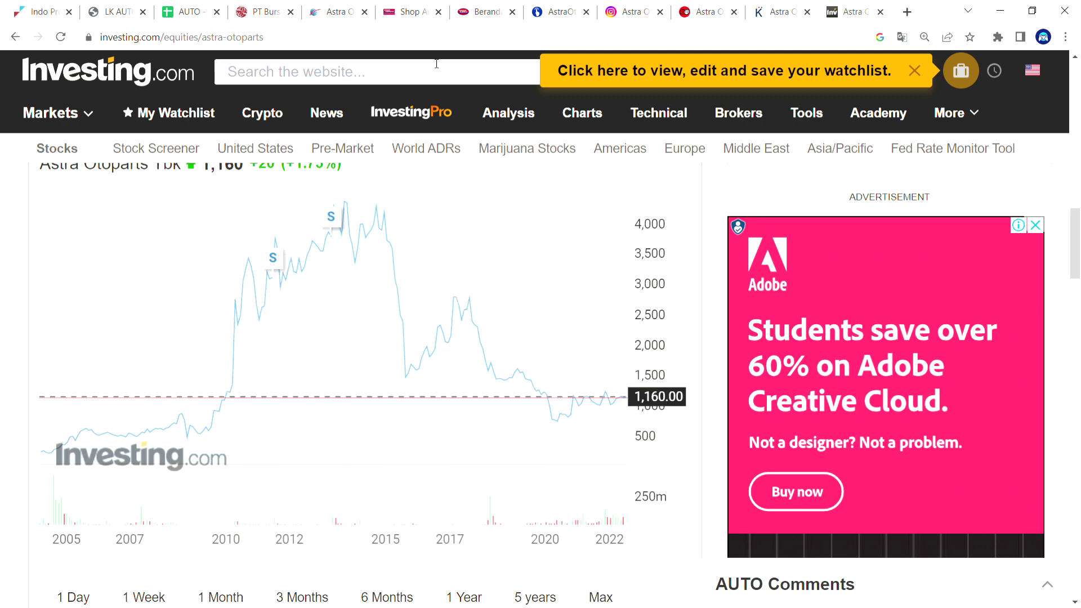
{"action": "left_click", "coordinate": [186, 8]}
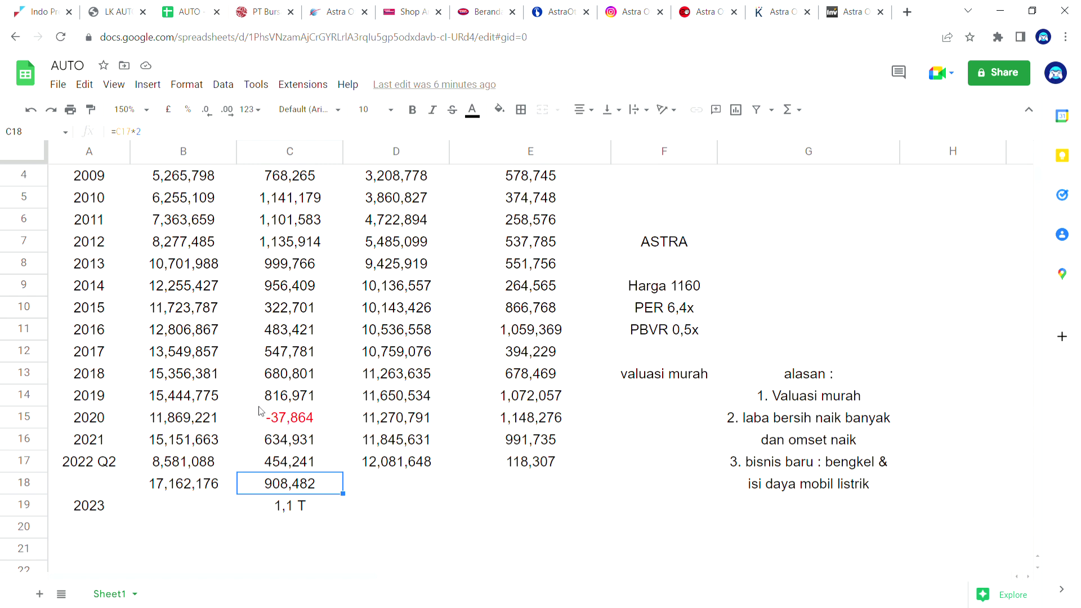
{"action": "left_click", "coordinate": [122, 401]}
{"action": "left_click", "coordinate": [257, 400]}
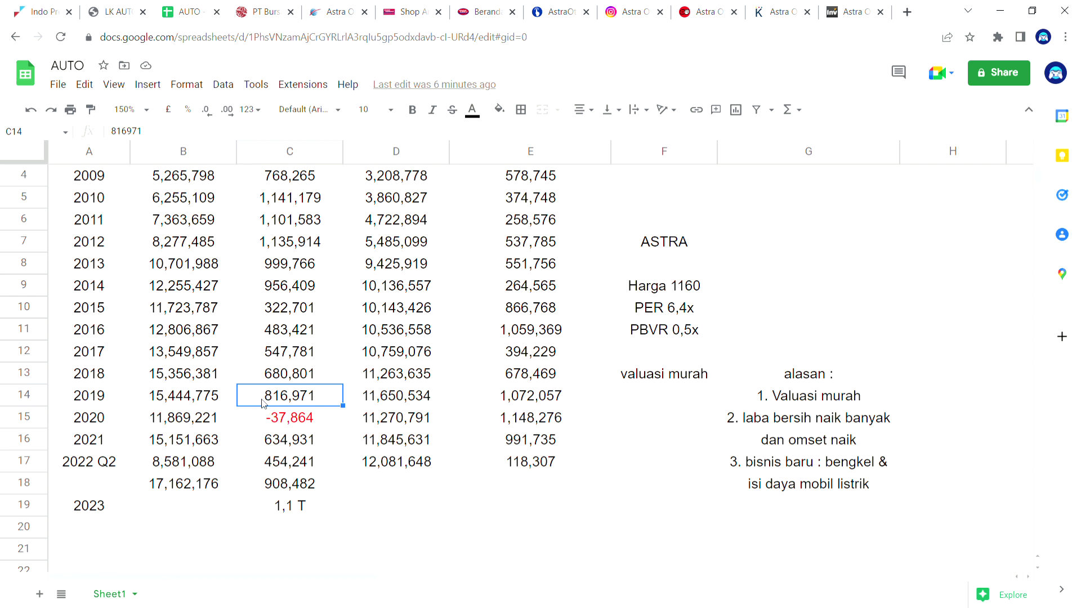
- View the Astra Otoparts price chart over 1 year, 5 years and the maximum period
{"action": "left_click", "coordinate": [873, 7]}
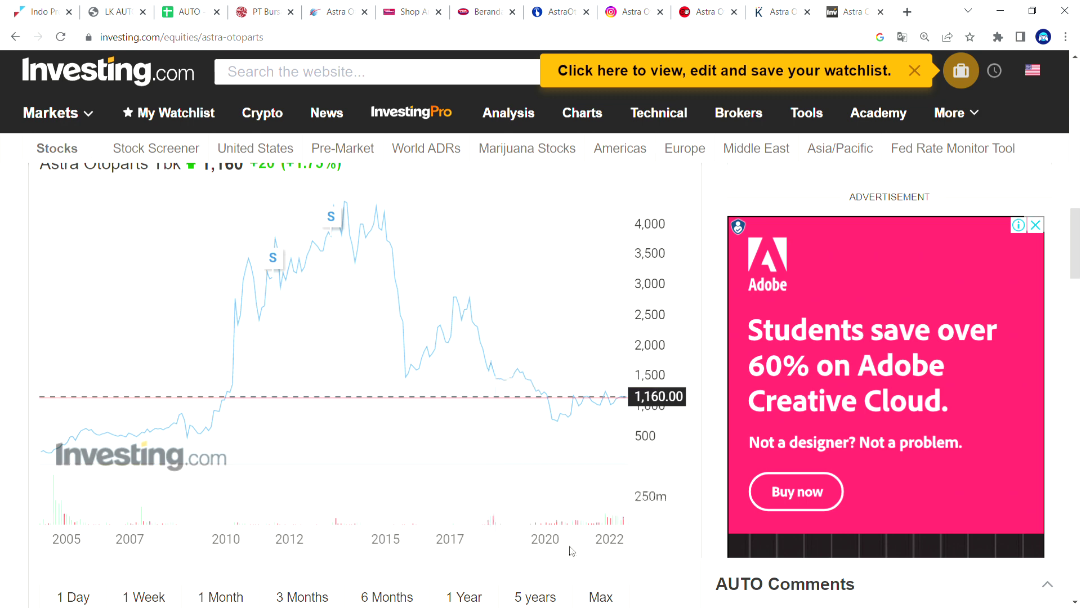
{"action": "scroll", "coordinate": [532, 393], "scroll_direction": "down", "scroll_amount": 3}
{"action": "left_click", "coordinate": [529, 463]}
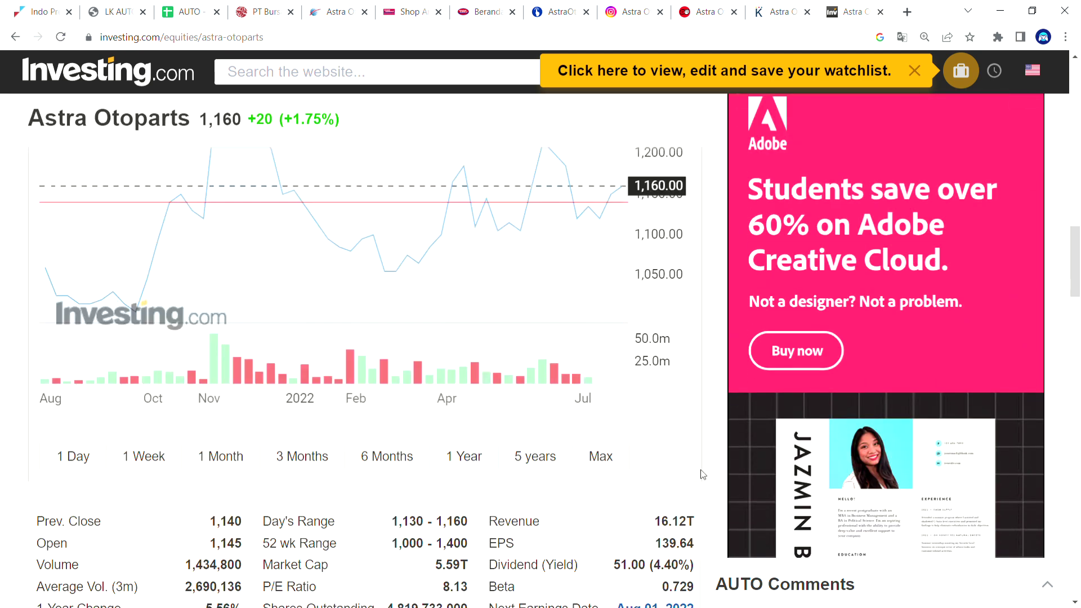
{"action": "scroll", "coordinate": [701, 465], "scroll_direction": "up", "scroll_amount": 3}
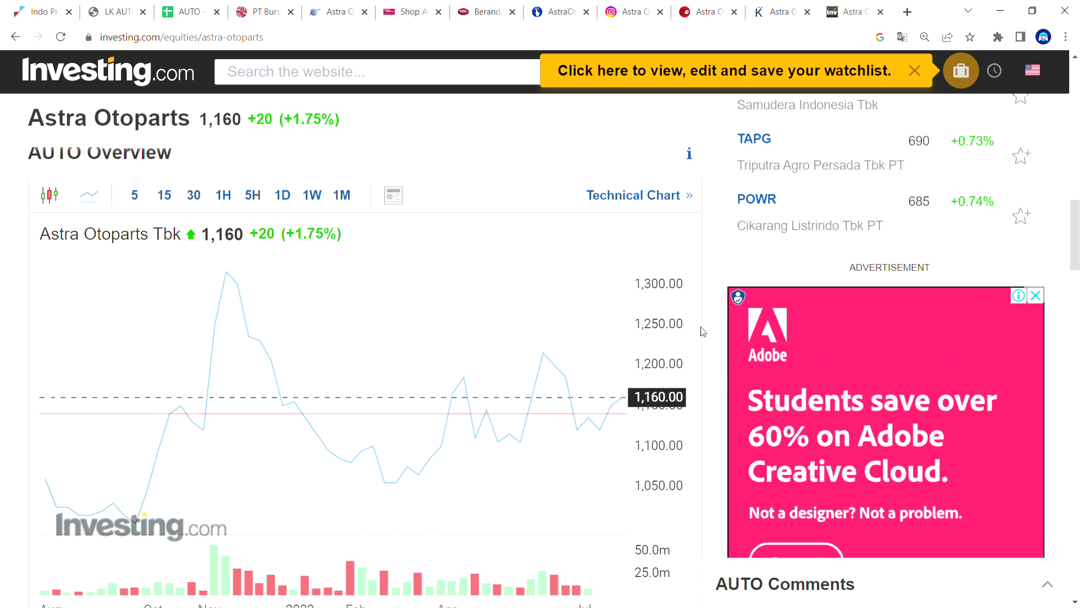
{"action": "scroll", "coordinate": [663, 353], "scroll_direction": "down", "scroll_amount": 1}
{"action": "left_click", "coordinate": [535, 591]}
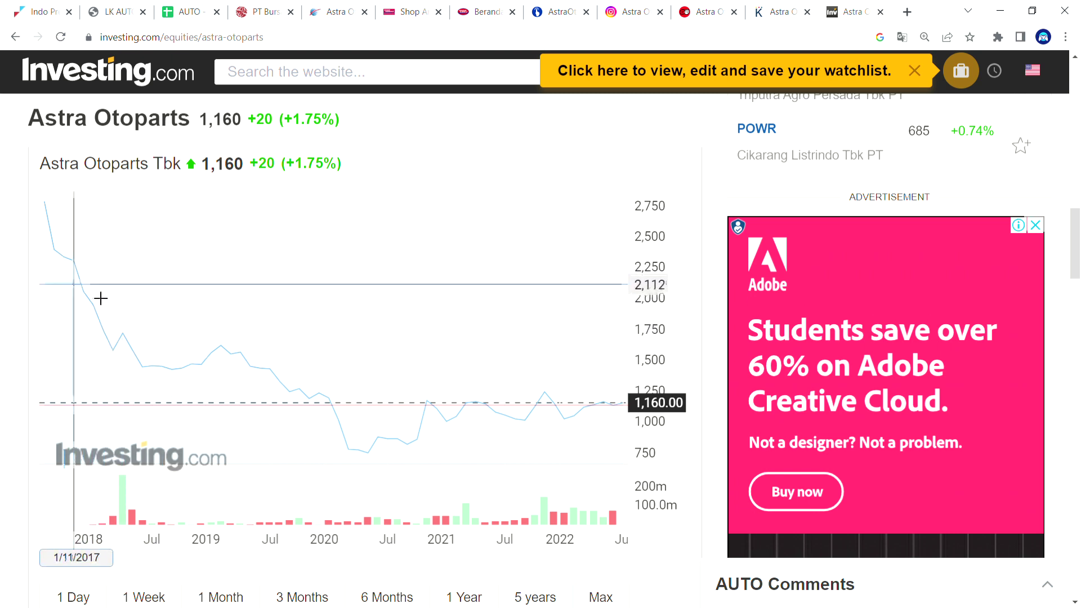
{"action": "scroll", "coordinate": [512, 442], "scroll_direction": "down", "scroll_amount": 1}
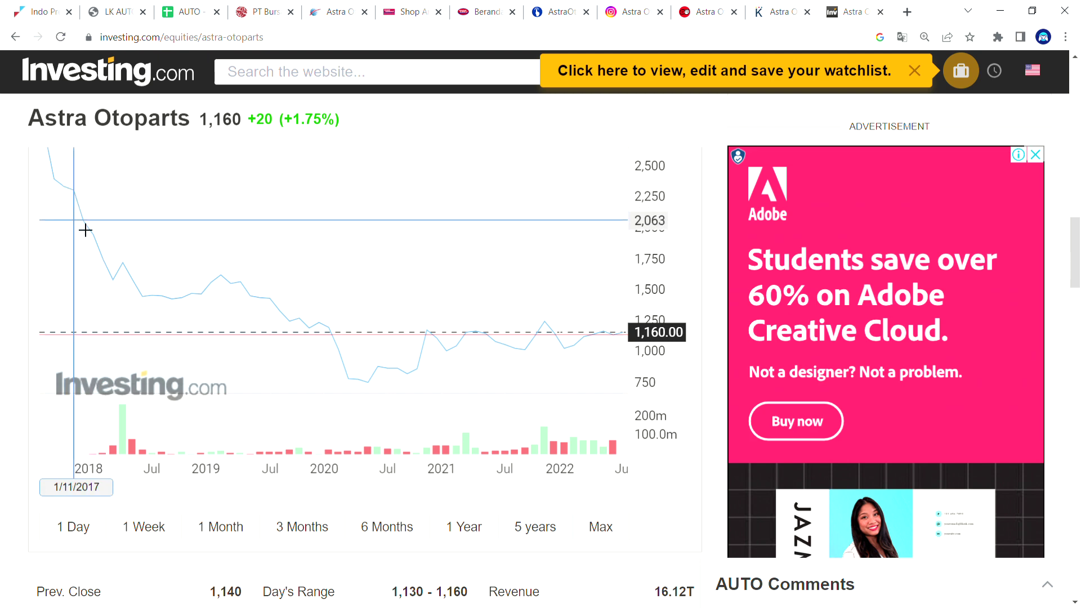
{"action": "left_click", "coordinate": [596, 529]}
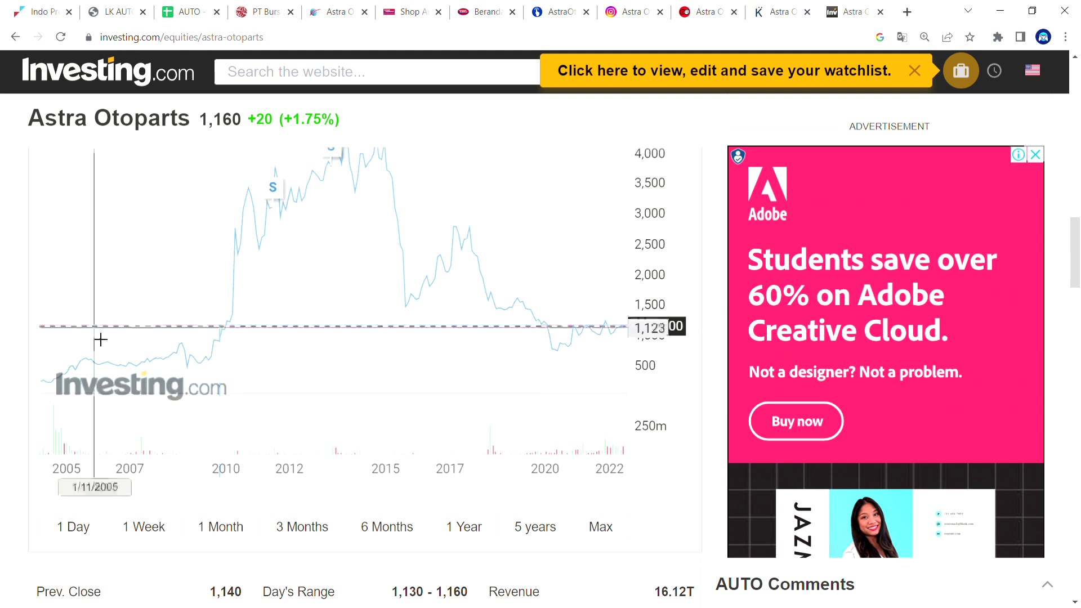
{"action": "scroll", "coordinate": [6, 332], "scroll_direction": "up", "scroll_amount": 2}
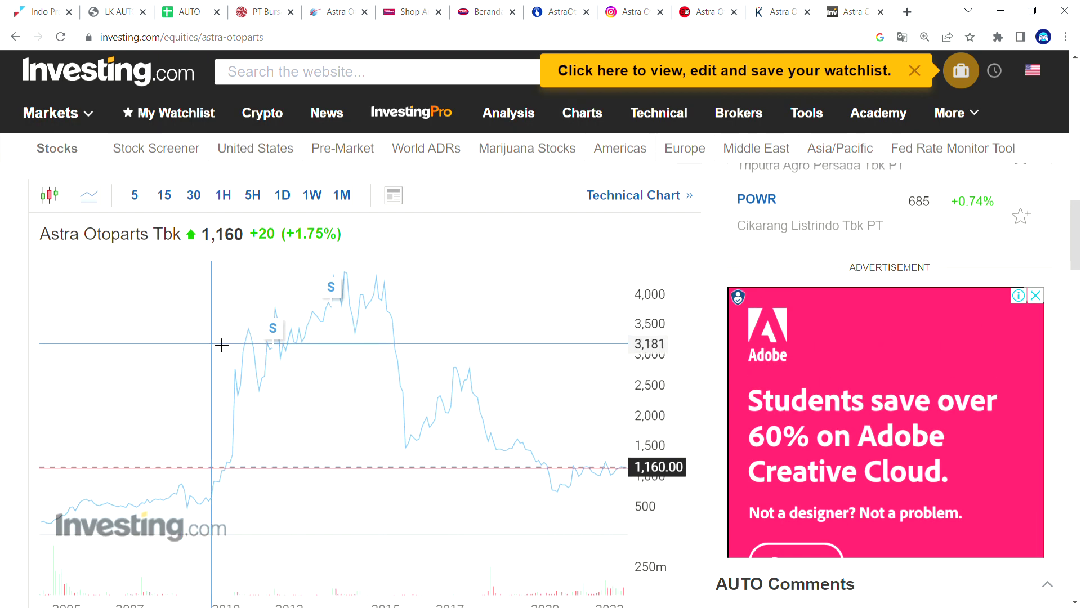
- Compare the 2023 profit projection in C19 with the long-term Astra Otoparts price chart
{"action": "left_click", "coordinate": [198, 4]}
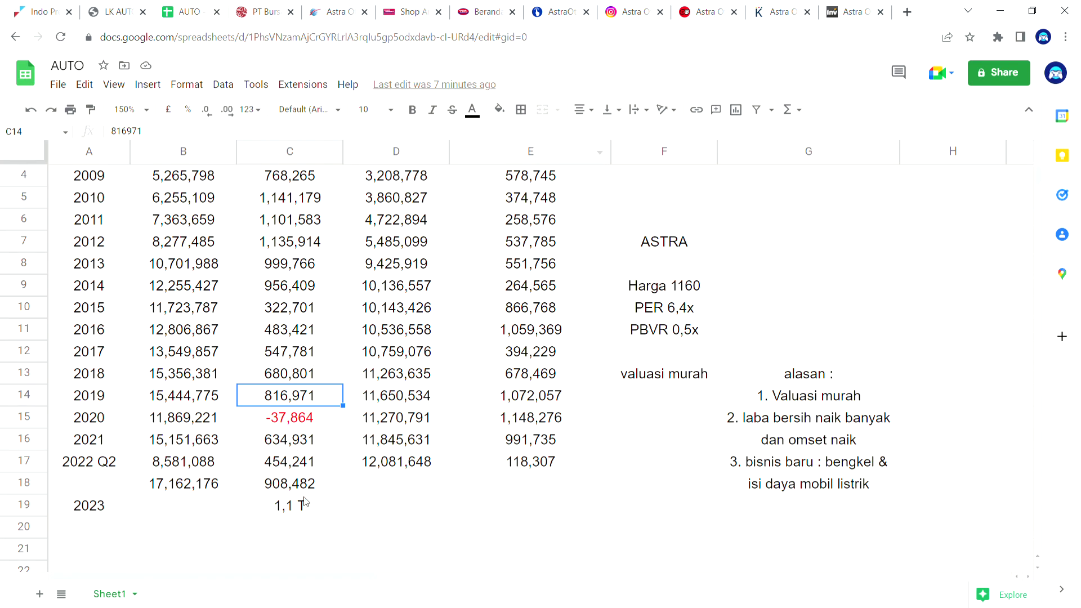
{"action": "left_click", "coordinate": [326, 512]}
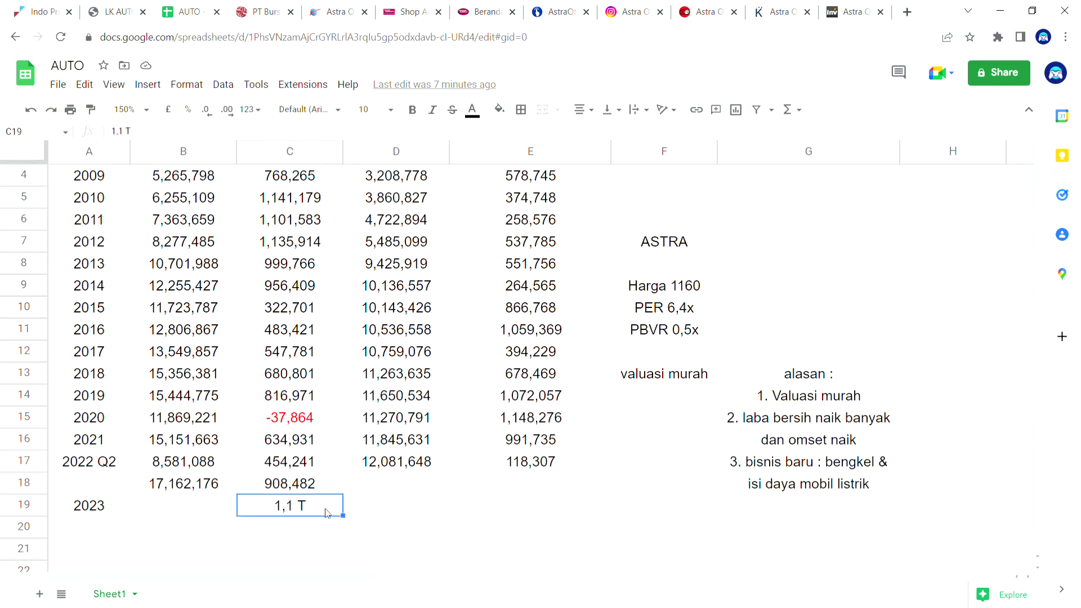
{"action": "left_click", "coordinate": [847, 4]}
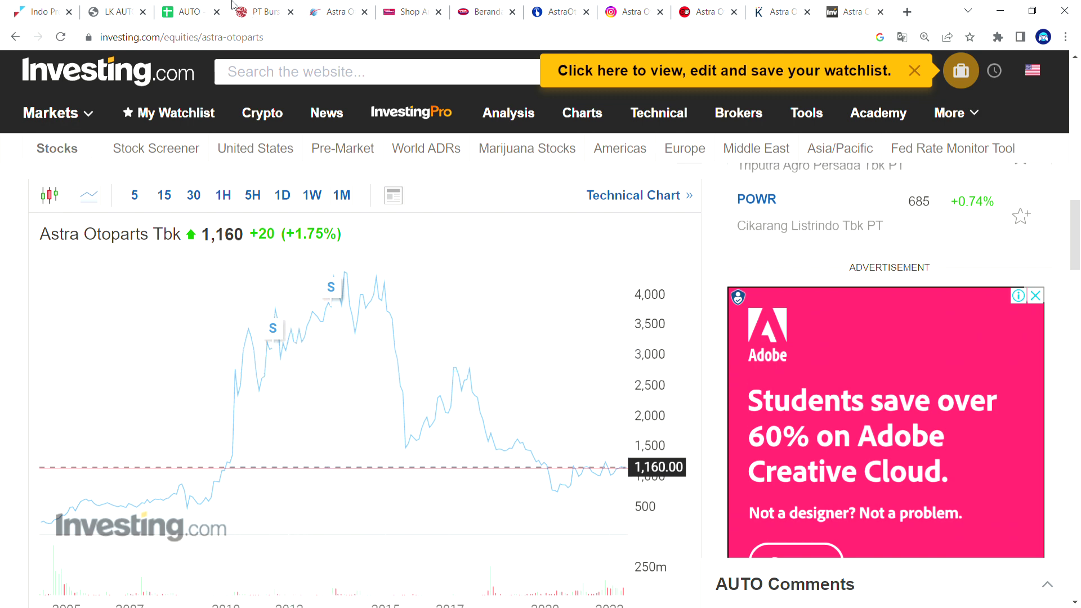
{"action": "left_click", "coordinate": [197, 5]}
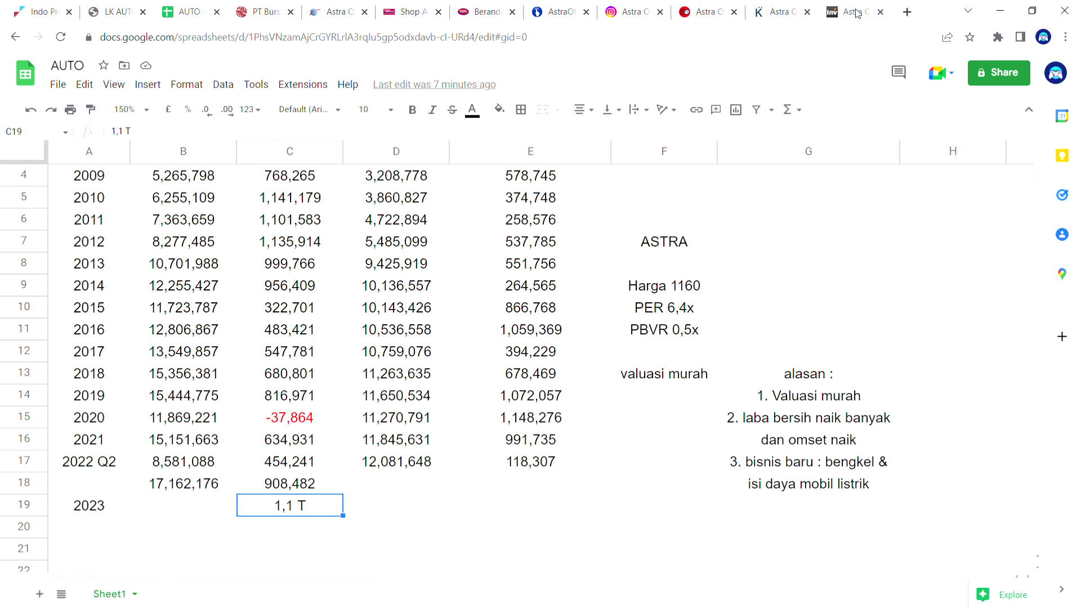
- Revisit the workshop's Instagram profile and the Otopower article's opening paragraphs alongside the long-term price chart
{"action": "left_click", "coordinate": [650, 6]}
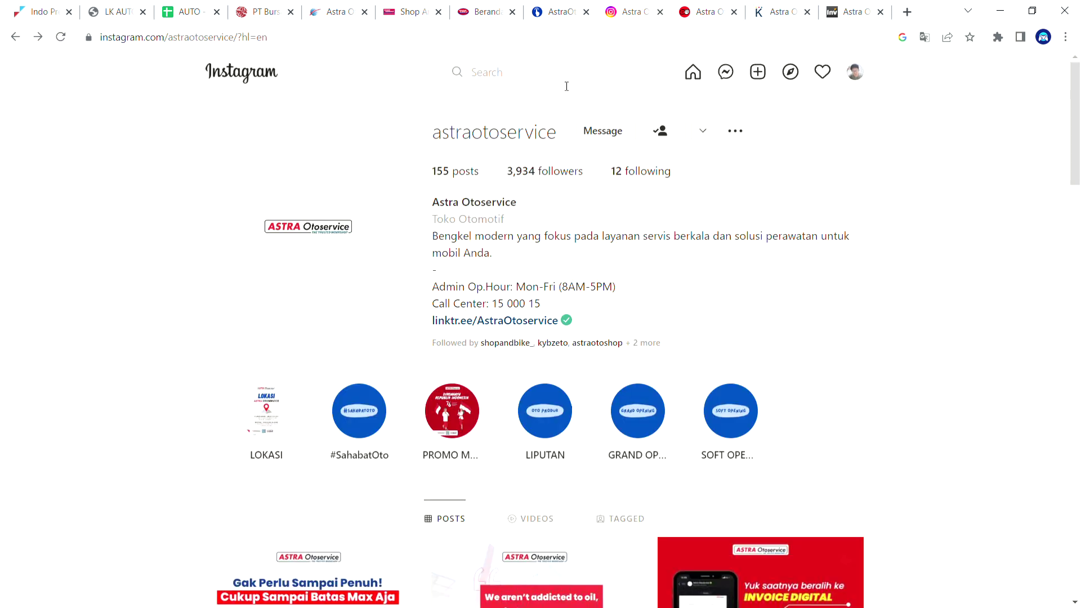
{"action": "left_click", "coordinate": [848, 8]}
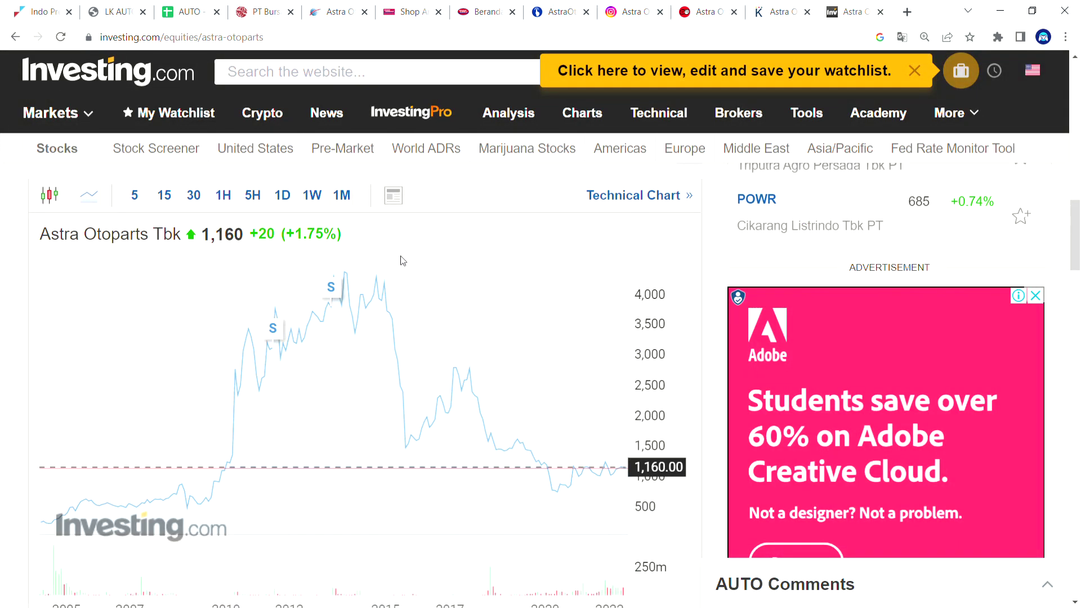
{"action": "left_click", "coordinate": [781, 5]}
{"action": "scroll", "coordinate": [445, 249], "scroll_direction": "up", "scroll_amount": 5}
{"action": "scroll", "coordinate": [418, 324], "scroll_direction": "down", "scroll_amount": 1}
{"action": "scroll", "coordinate": [428, 373], "scroll_direction": "down", "scroll_amount": 8}
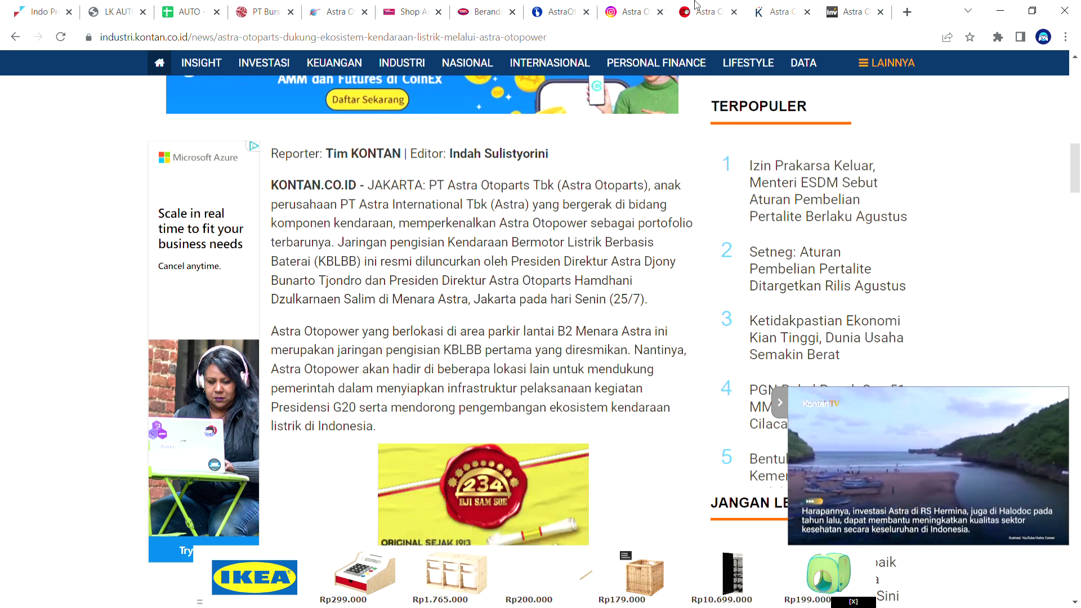
{"action": "left_click", "coordinate": [646, 7]}
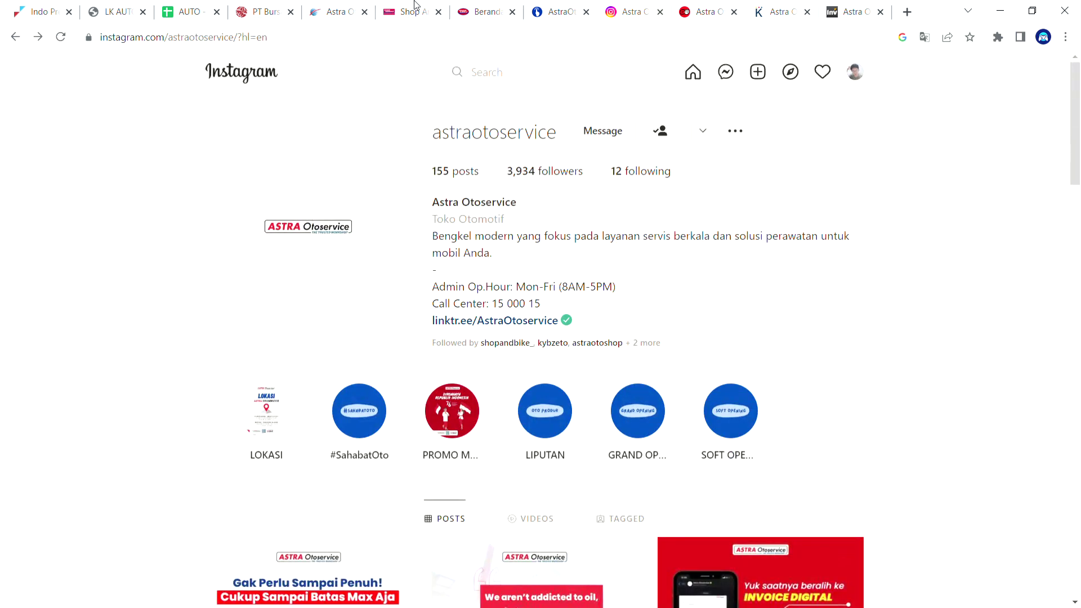
{"action": "left_click", "coordinate": [845, 7]}
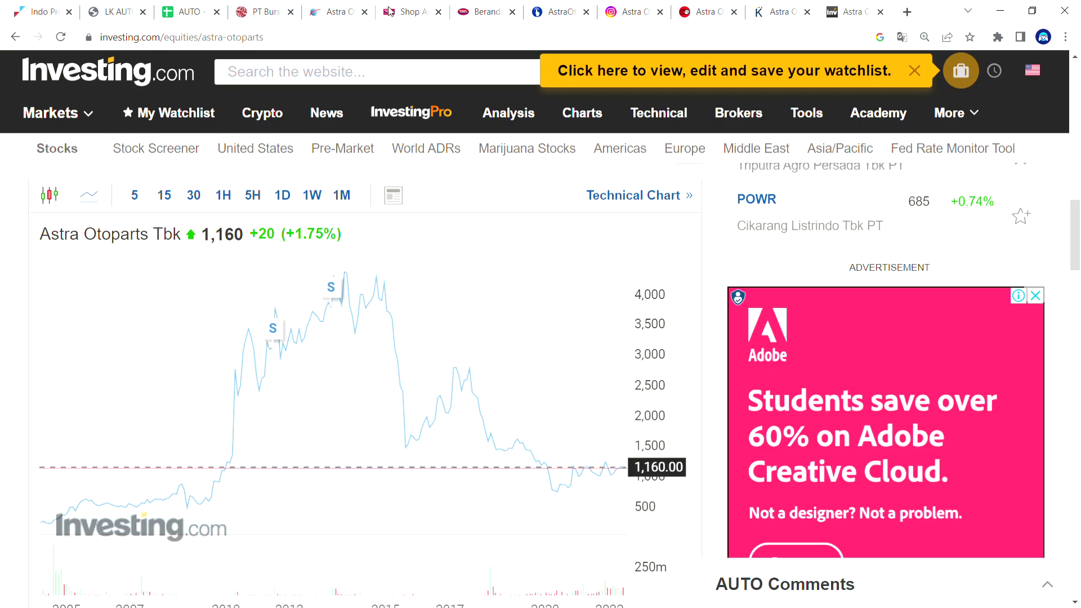
- Look through both pages of the Anak Perusahaan subsidiary table on the IDX profile of AUTO
{"action": "left_click", "coordinate": [272, 6]}
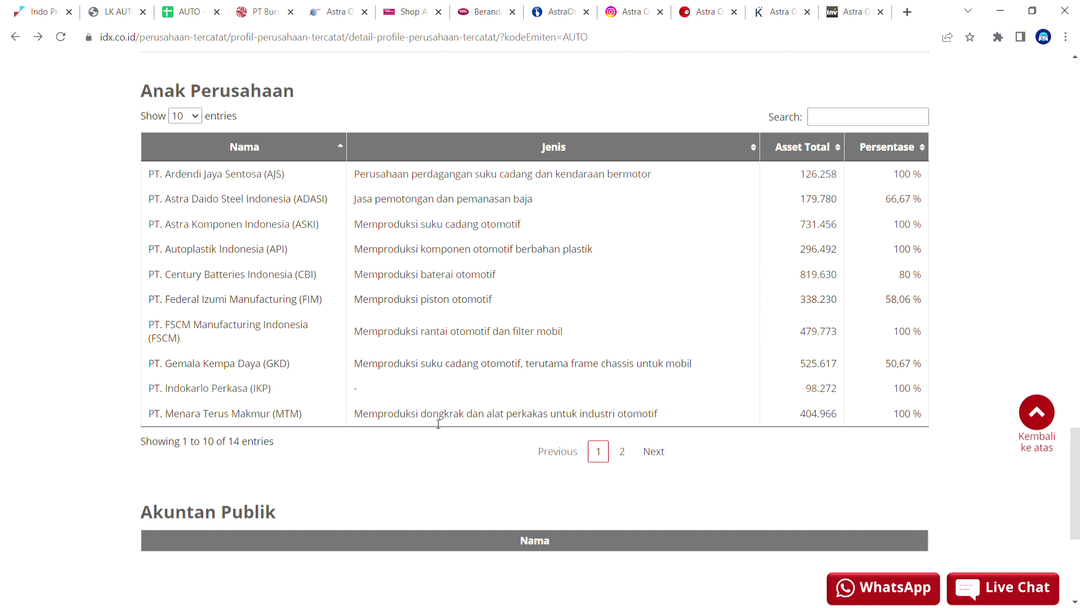
{"action": "left_click", "coordinate": [624, 451]}
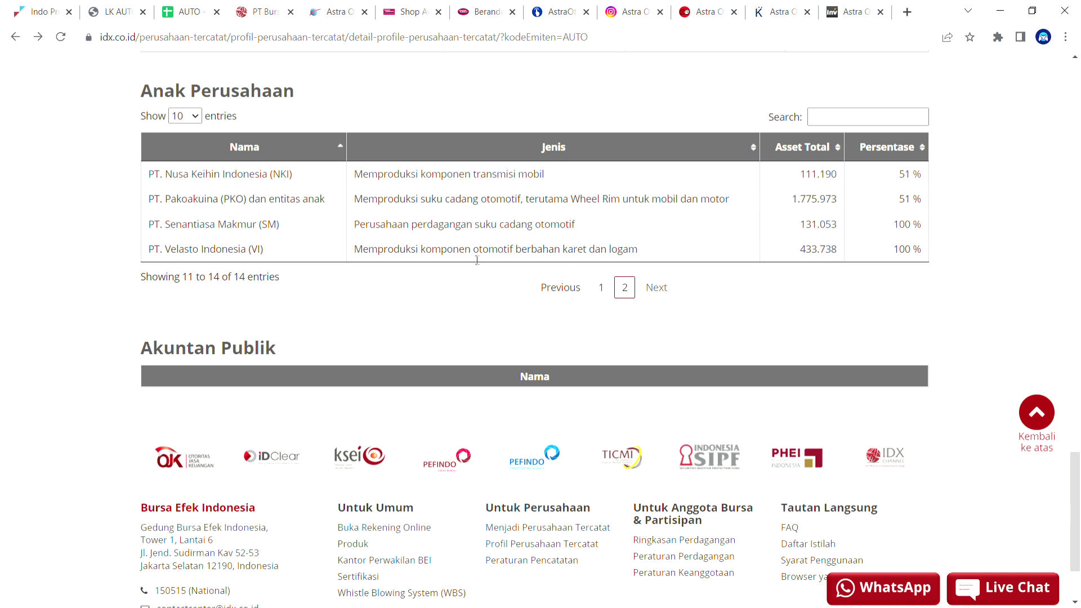
- Open the product catalogue on the Astra Otoparts website and look through the four-wheel Engine Parts
{"action": "left_click", "coordinate": [348, 6]}
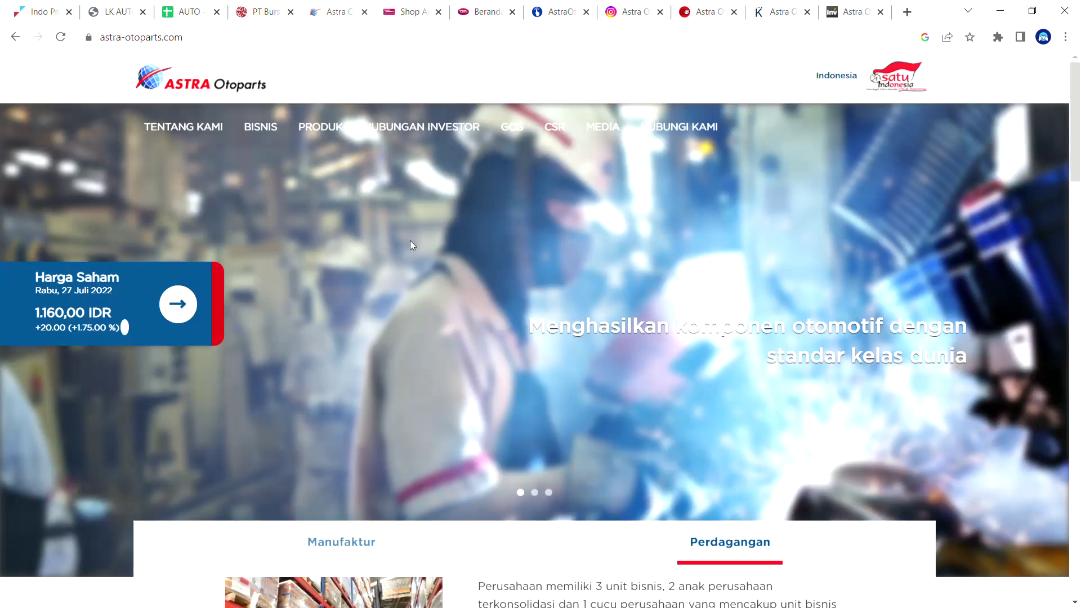
{"action": "scroll", "coordinate": [588, 406], "scroll_direction": "down", "scroll_amount": 15}
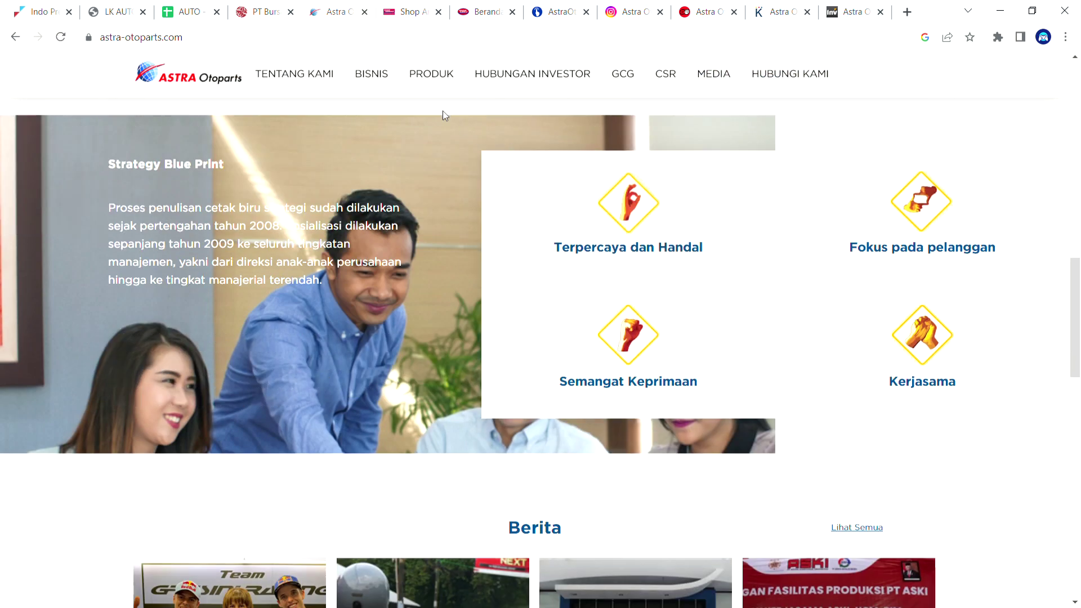
{"action": "left_click", "coordinate": [428, 82]}
{"action": "scroll", "coordinate": [437, 366], "scroll_direction": "down", "scroll_amount": 6}
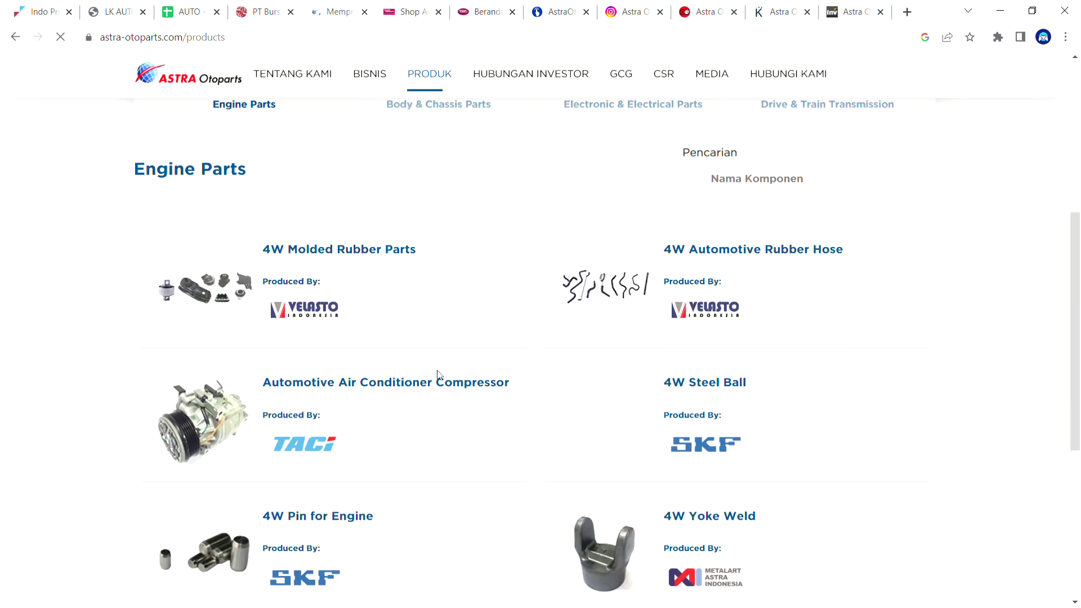
{"action": "scroll", "coordinate": [438, 375], "scroll_direction": "down", "scroll_amount": 5}
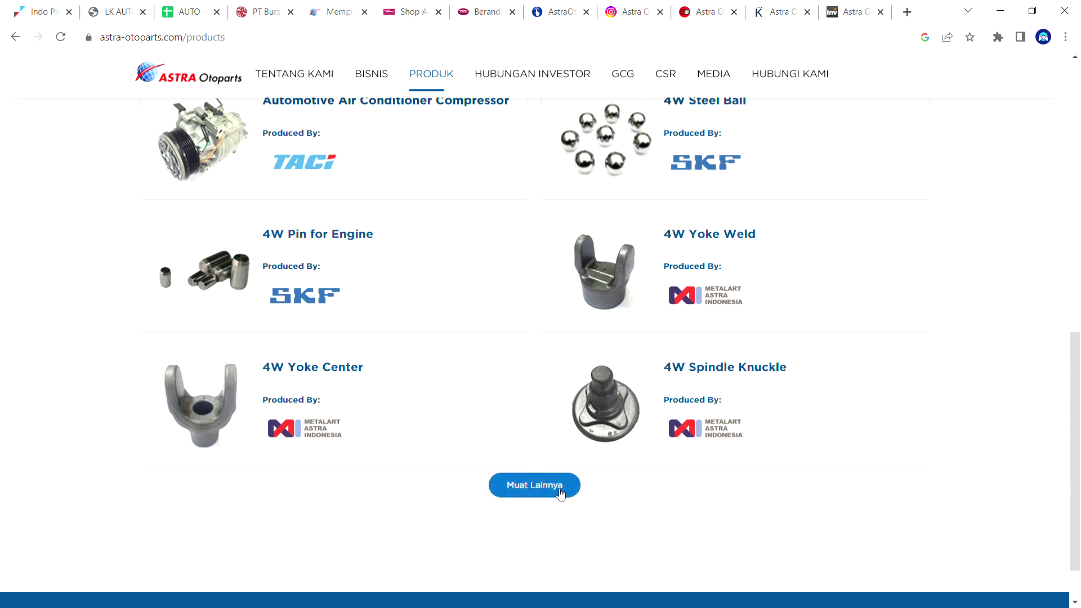
- Load more Engine Parts and review the full list of components and their producers
{"action": "left_click", "coordinate": [561, 494]}
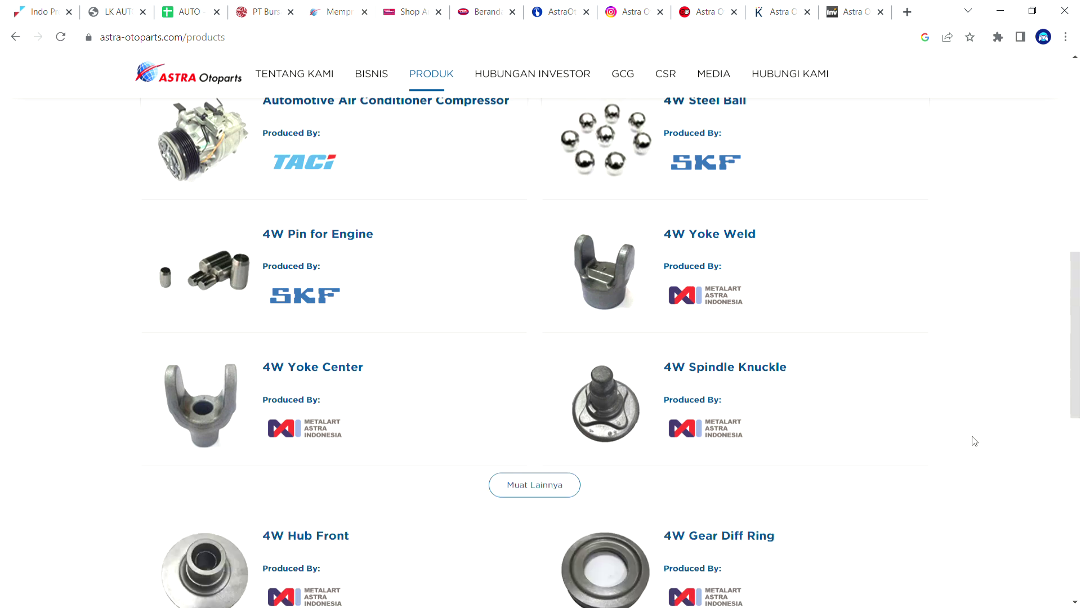
{"action": "scroll", "coordinate": [974, 439], "scroll_direction": "down", "scroll_amount": 10}
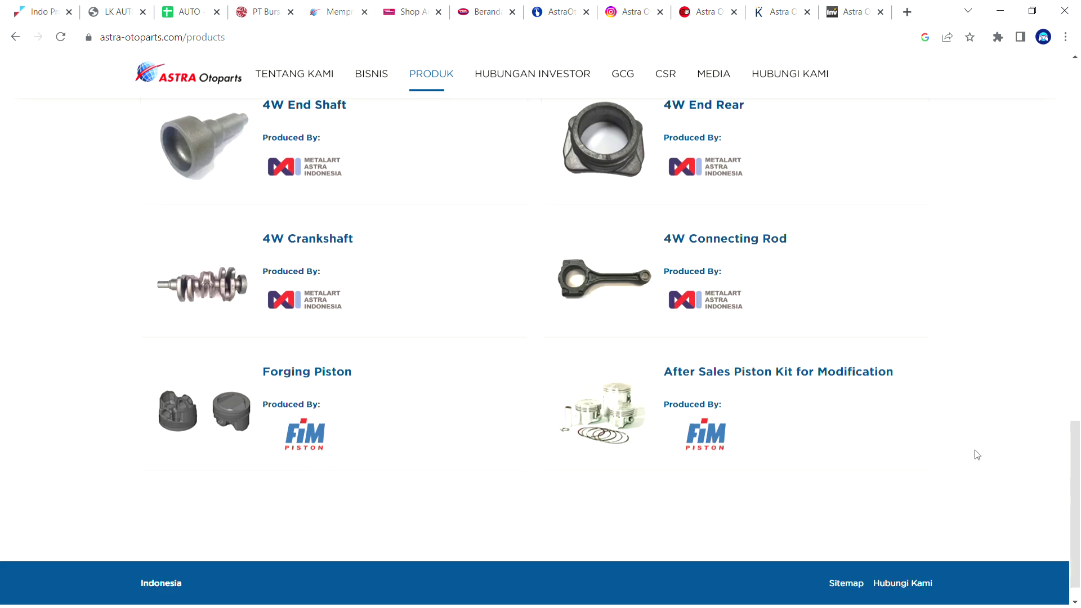
{"action": "scroll", "coordinate": [977, 455], "scroll_direction": "up", "scroll_amount": 3}
{"action": "scroll", "coordinate": [977, 454], "scroll_direction": "up", "scroll_amount": 3}
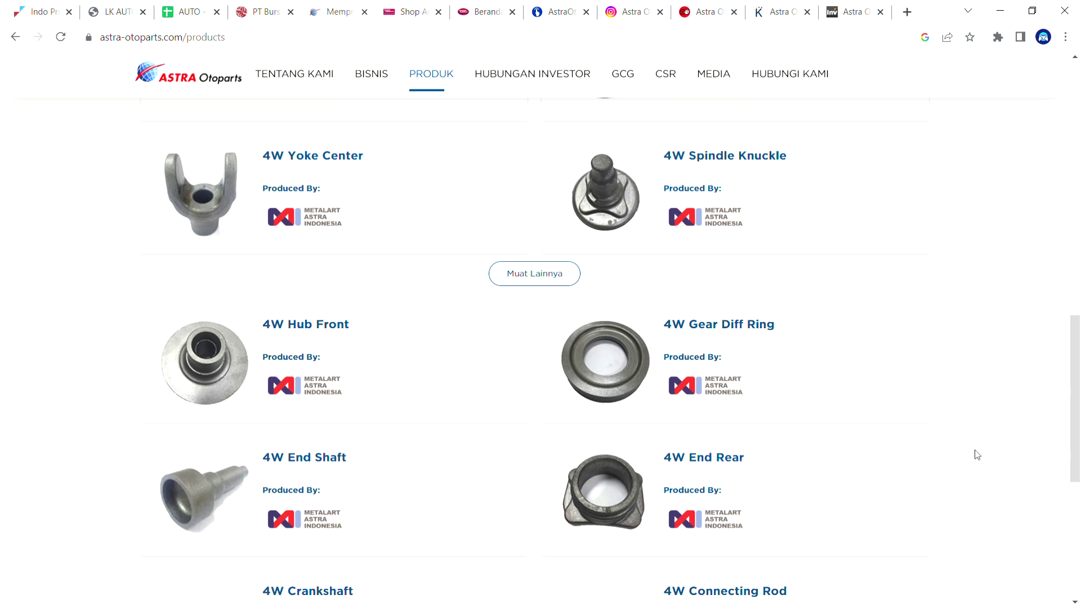
{"action": "scroll", "coordinate": [913, 378], "scroll_direction": "up", "scroll_amount": 10}
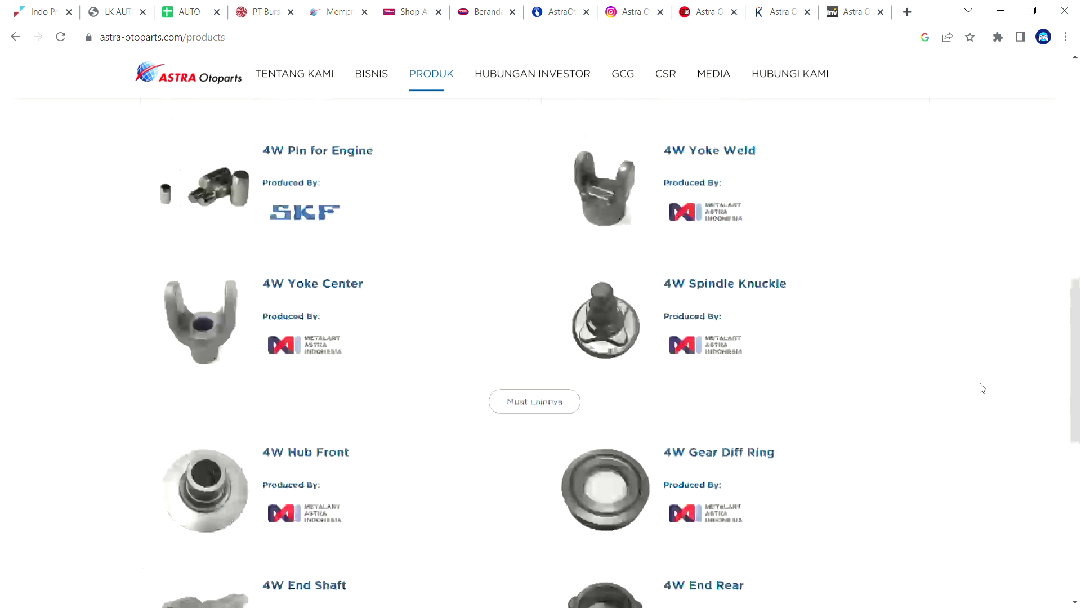
{"action": "scroll", "coordinate": [722, 386], "scroll_direction": "down", "scroll_amount": 3}
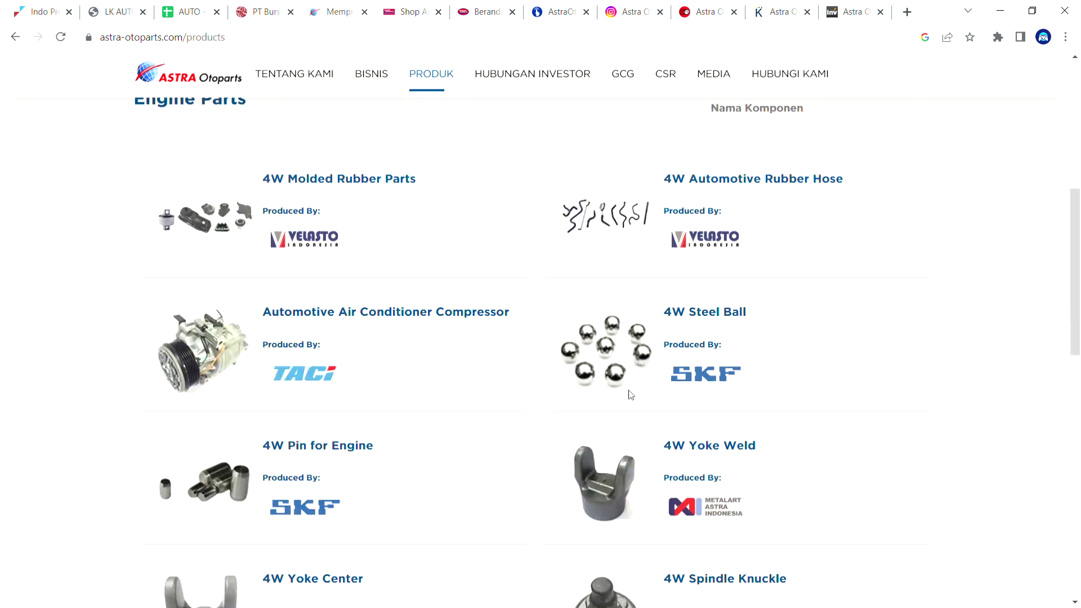
{"action": "scroll", "coordinate": [645, 478], "scroll_direction": "down", "scroll_amount": 12}
{"action": "scroll", "coordinate": [642, 479], "scroll_direction": "up", "scroll_amount": 15}
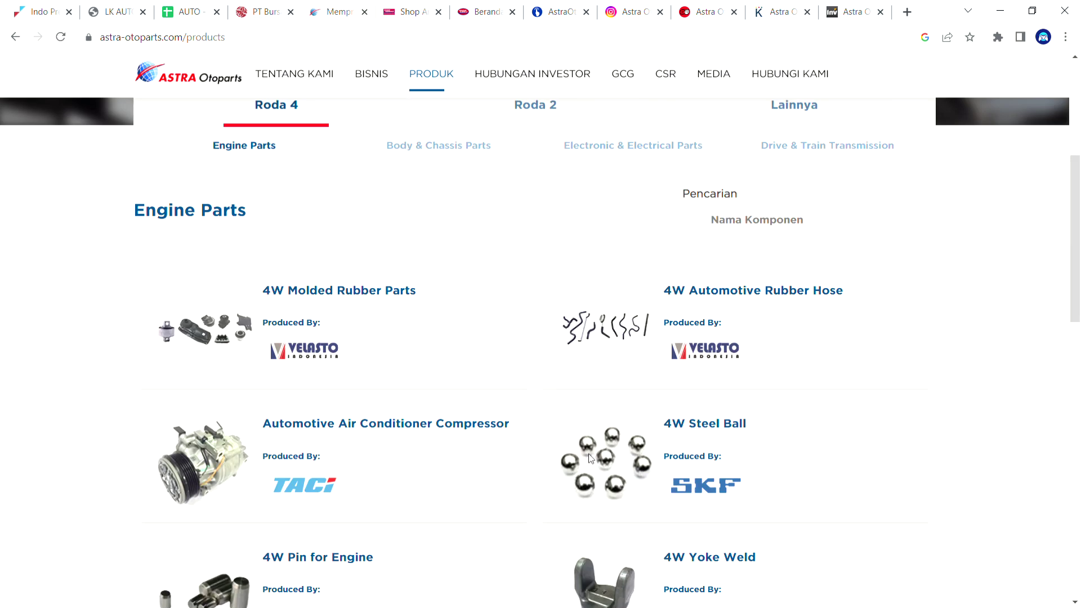
{"action": "scroll", "coordinate": [489, 280], "scroll_direction": "up", "scroll_amount": 3}
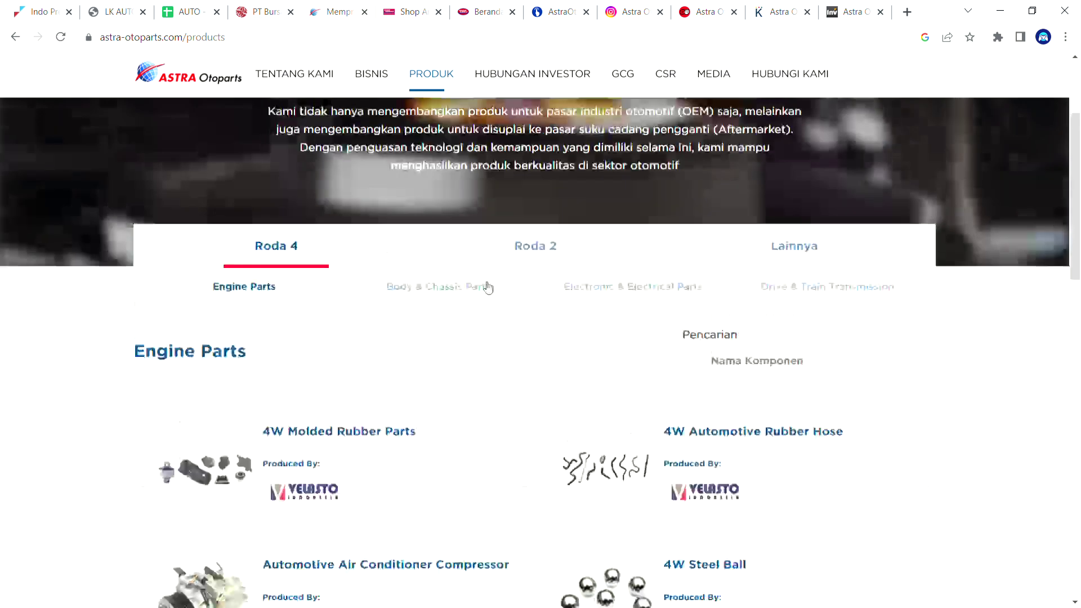
- Show the four-wheel Body & Chassis Parts, load more entries and look through the complete list
{"action": "left_click", "coordinate": [440, 294]}
{"action": "scroll", "coordinate": [657, 465], "scroll_direction": "down", "scroll_amount": 9}
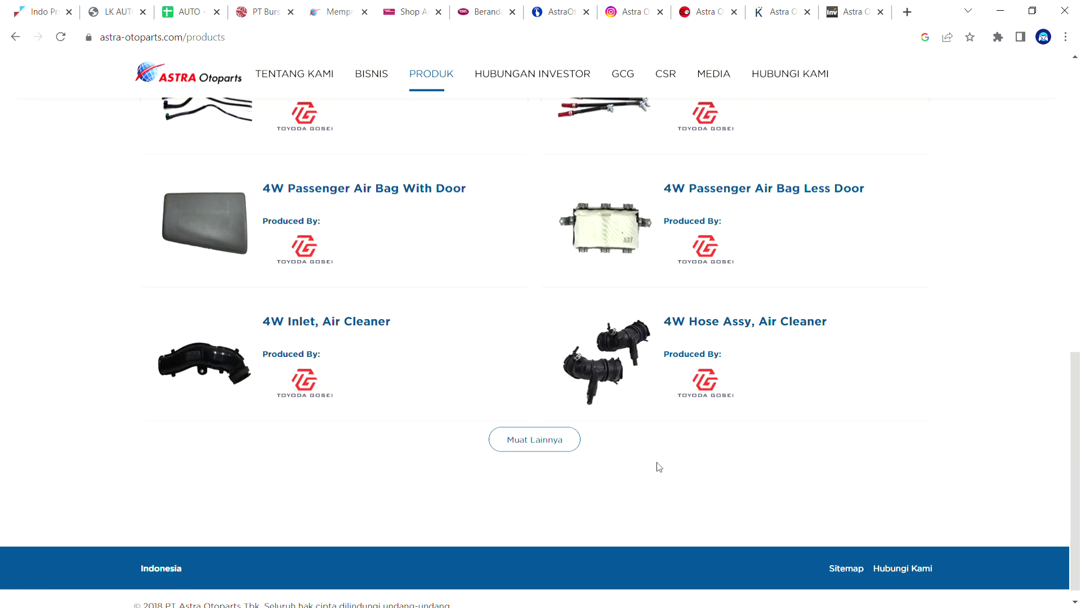
{"action": "left_click", "coordinate": [544, 433]}
{"action": "scroll", "coordinate": [946, 437], "scroll_direction": "down", "scroll_amount": 9}
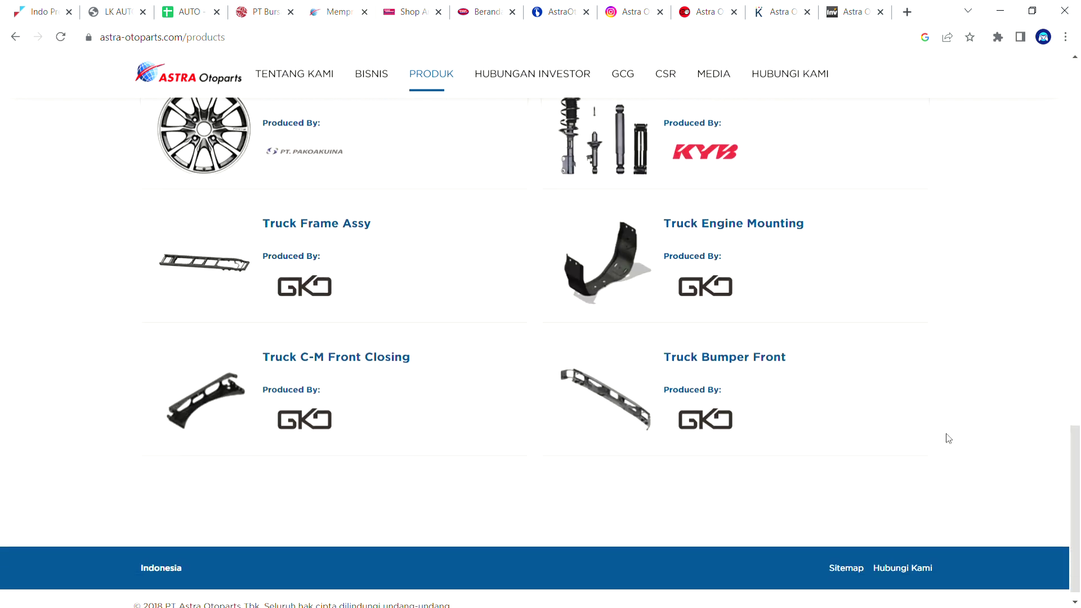
{"action": "scroll", "coordinate": [949, 438], "scroll_direction": "up", "scroll_amount": 7}
{"action": "scroll", "coordinate": [946, 437], "scroll_direction": "up", "scroll_amount": 9}
- Show the four-wheel Electronic & Electrical Parts, load more entries and look through the complete list
{"action": "left_click", "coordinate": [613, 293]}
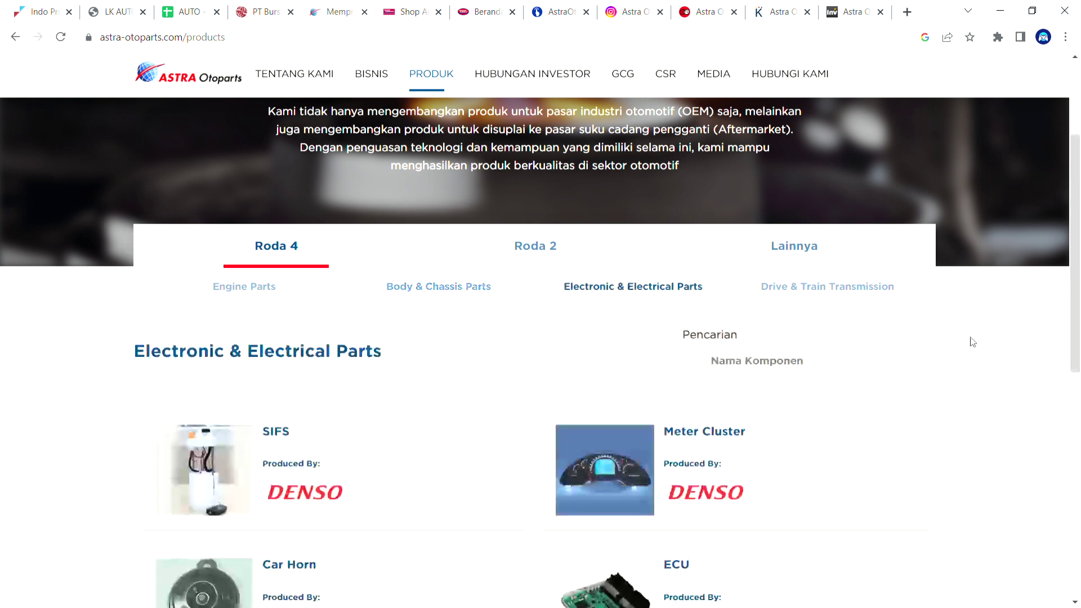
{"action": "scroll", "coordinate": [965, 389], "scroll_direction": "down", "scroll_amount": 4}
{"action": "scroll", "coordinate": [960, 428], "scroll_direction": "down", "scroll_amount": 2}
{"action": "scroll", "coordinate": [507, 479], "scroll_direction": "down", "scroll_amount": 3}
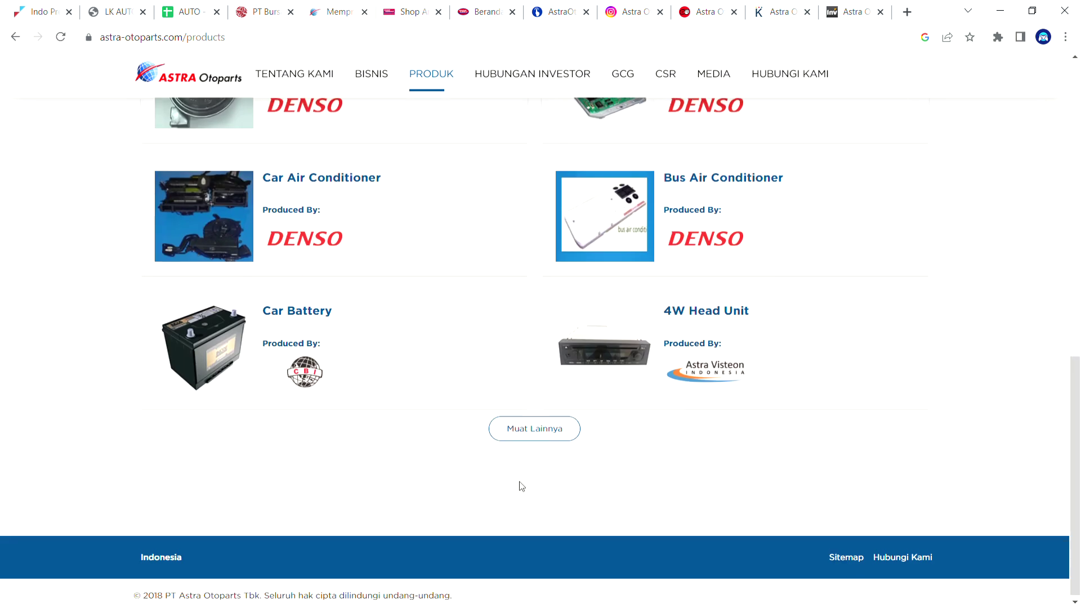
{"action": "left_click", "coordinate": [561, 428]}
{"action": "scroll", "coordinate": [918, 434], "scroll_direction": "down", "scroll_amount": 6}
{"action": "scroll", "coordinate": [918, 440], "scroll_direction": "down", "scroll_amount": 2}
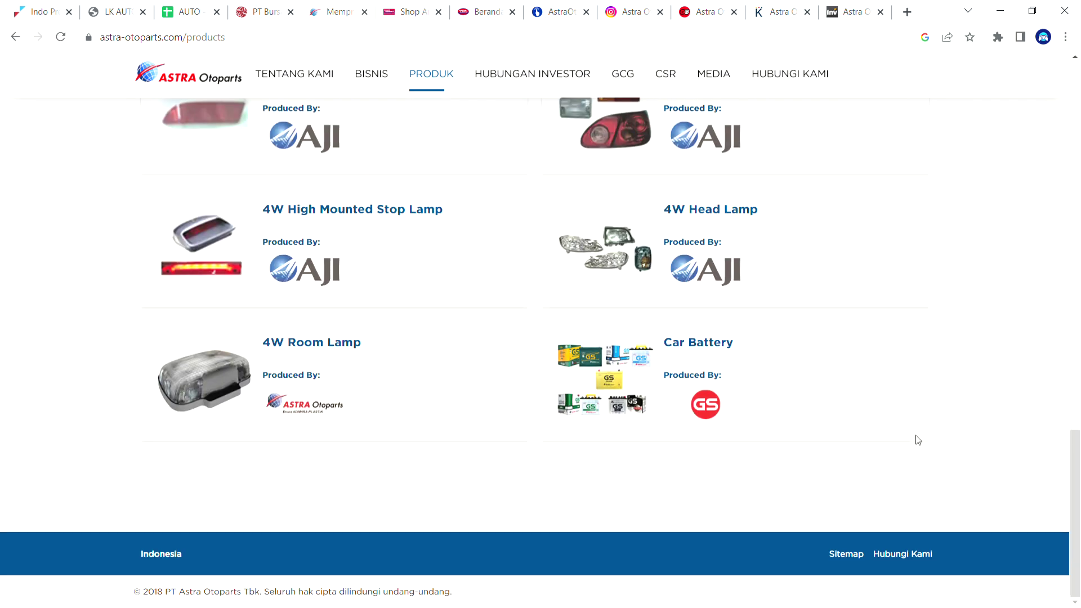
{"action": "scroll", "coordinate": [918, 440], "scroll_direction": "up", "scroll_amount": 15}
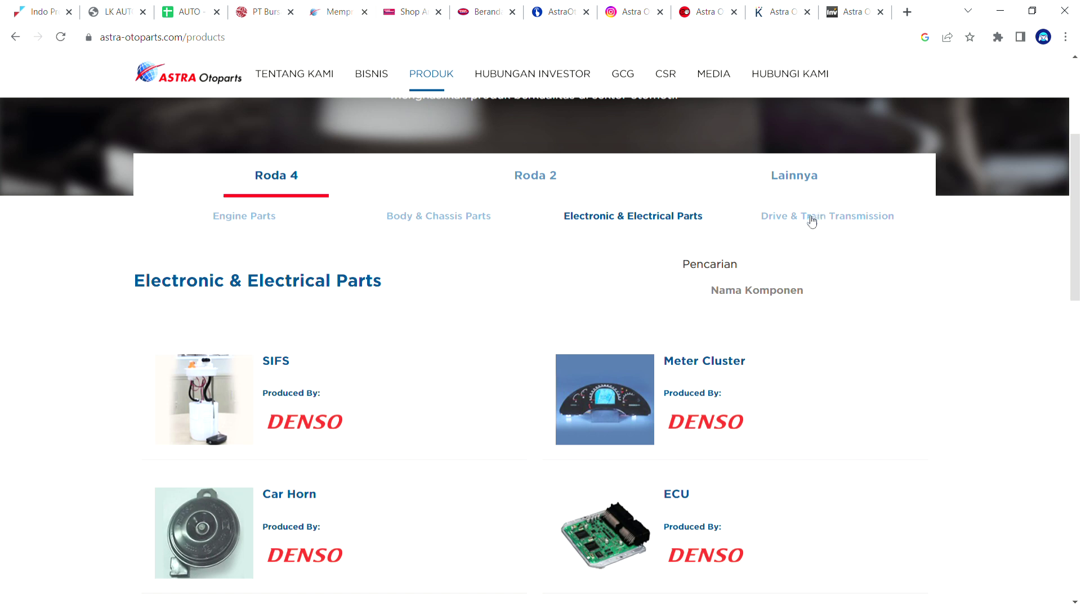
- Show the four-wheel Drive & Train Transmission products, load more entries and look through them
{"action": "left_click", "coordinate": [810, 217]}
{"action": "scroll", "coordinate": [868, 421], "scroll_direction": "down", "scroll_amount": 7}
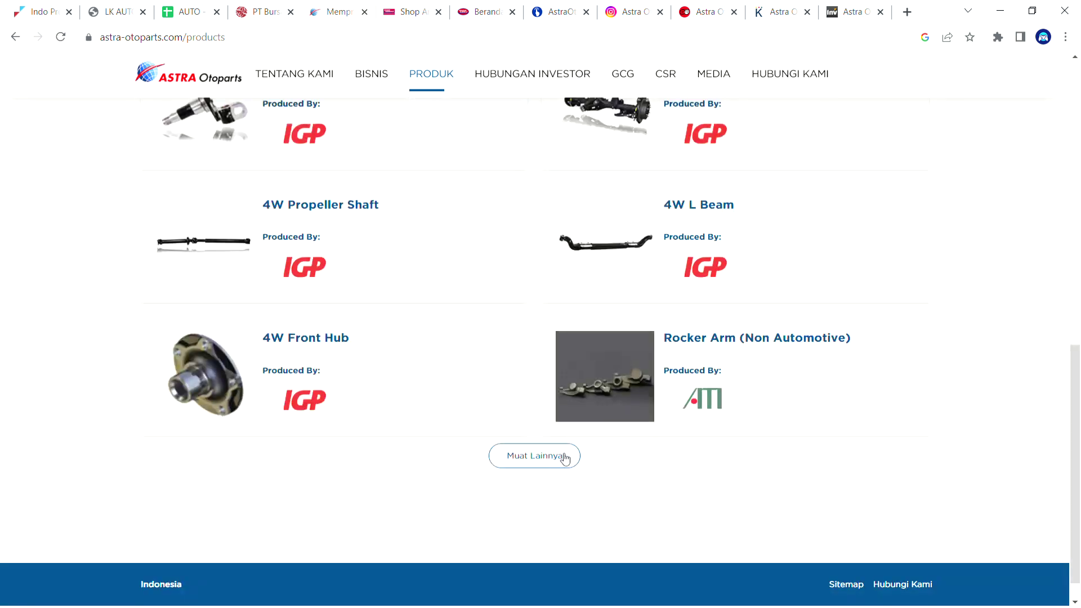
{"action": "left_click", "coordinate": [556, 466]}
{"action": "scroll", "coordinate": [714, 475], "scroll_direction": "down", "scroll_amount": 9}
{"action": "scroll", "coordinate": [697, 483], "scroll_direction": "up", "scroll_amount": 20}
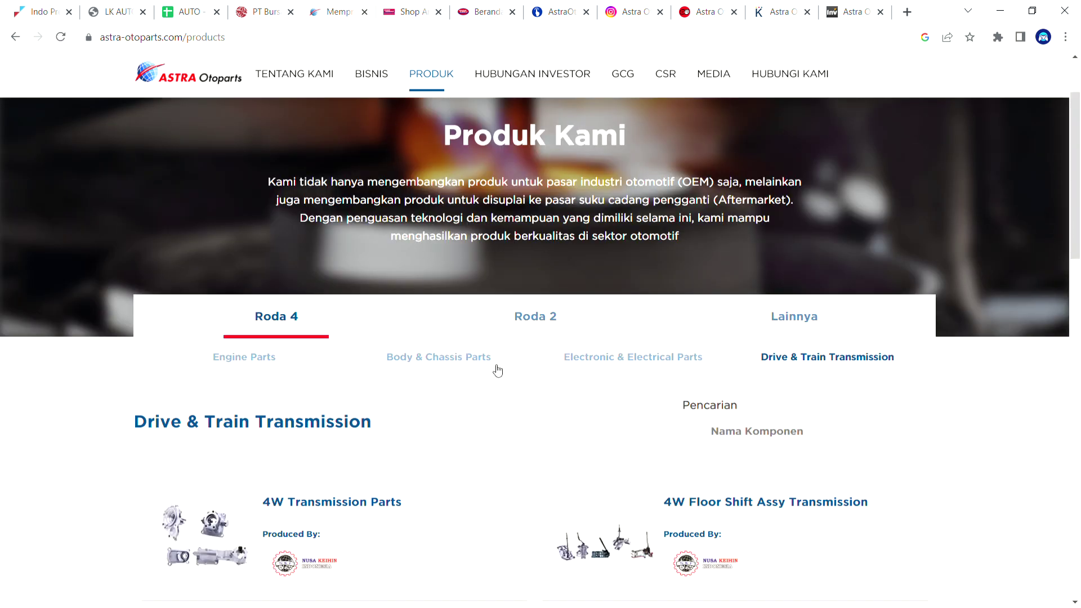
- Look through the two-wheel Electrical Parts under Roda 2 and the other products under Lainnya
{"action": "left_click", "coordinate": [545, 322]}
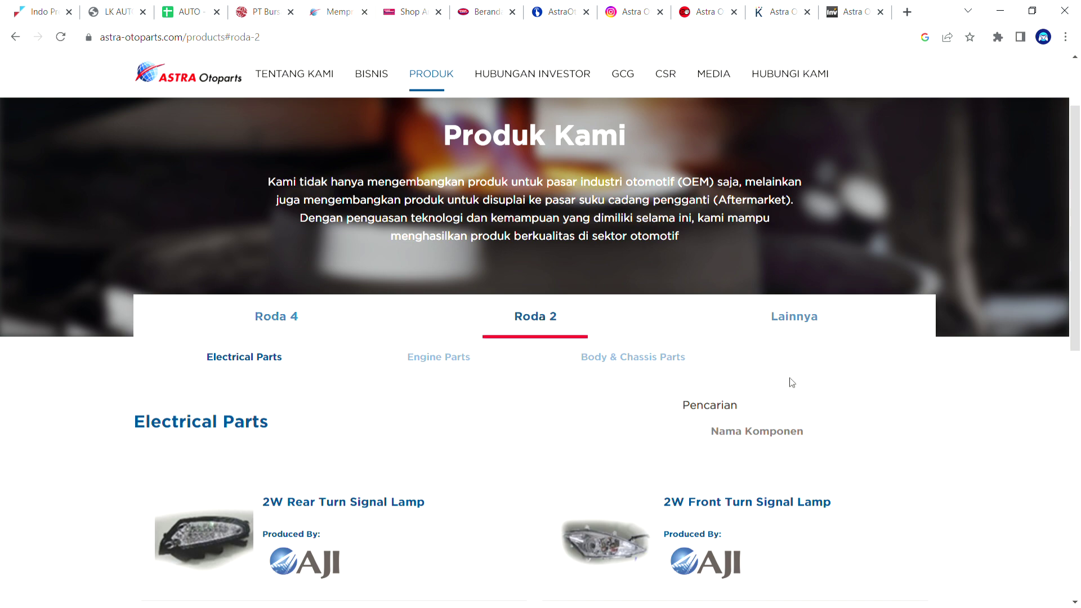
{"action": "scroll", "coordinate": [789, 379], "scroll_direction": "down", "scroll_amount": 10}
{"action": "scroll", "coordinate": [499, 509], "scroll_direction": "up", "scroll_amount": 10}
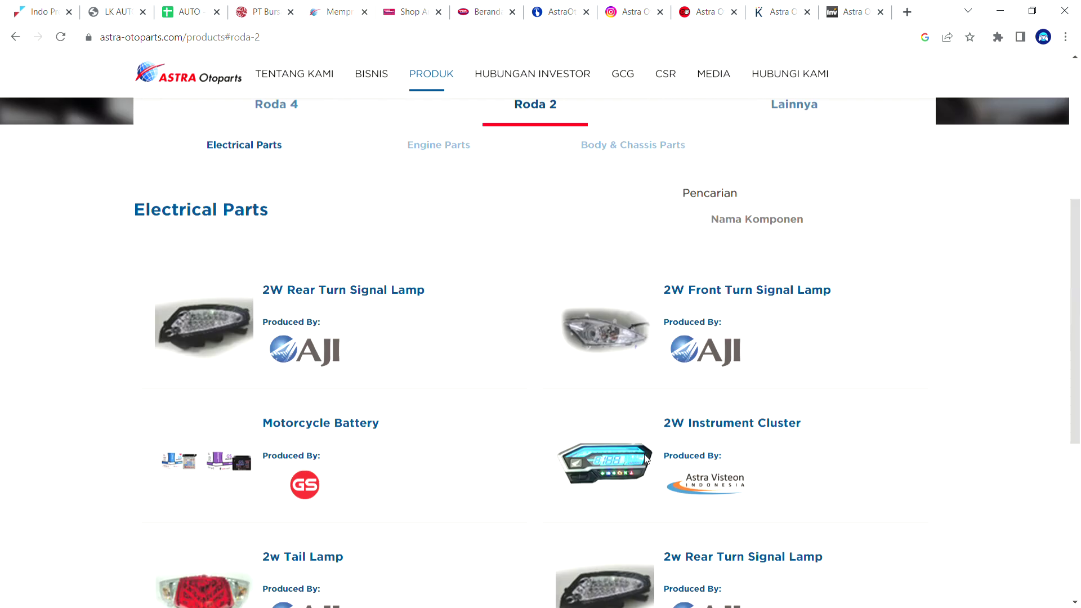
{"action": "left_click", "coordinate": [792, 399]}
{"action": "scroll", "coordinate": [773, 455], "scroll_direction": "down", "scroll_amount": 10}
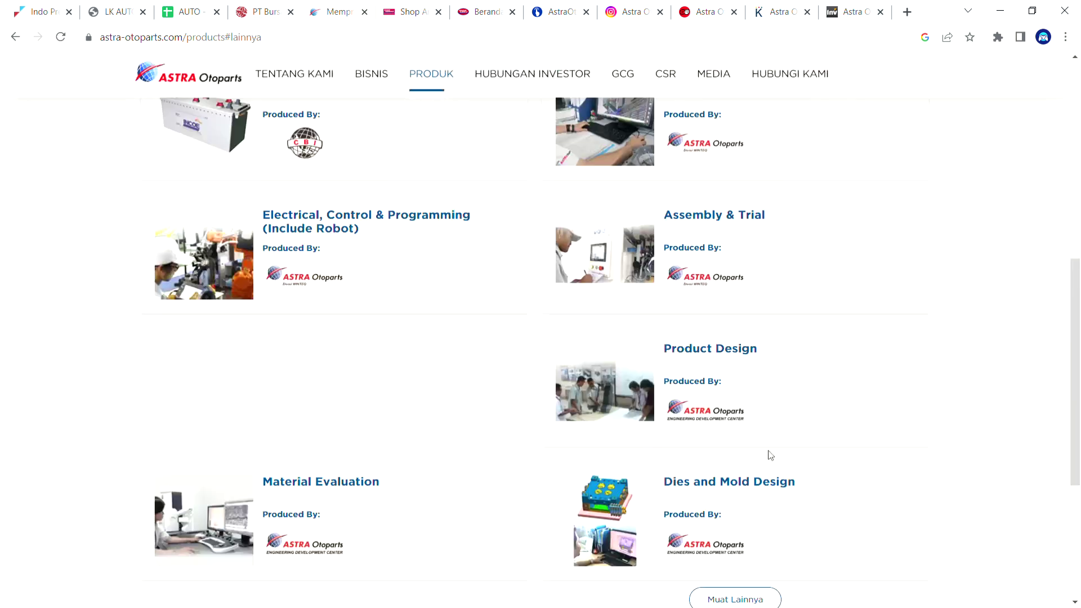
{"action": "scroll", "coordinate": [483, 367], "scroll_direction": "up", "scroll_amount": 10}
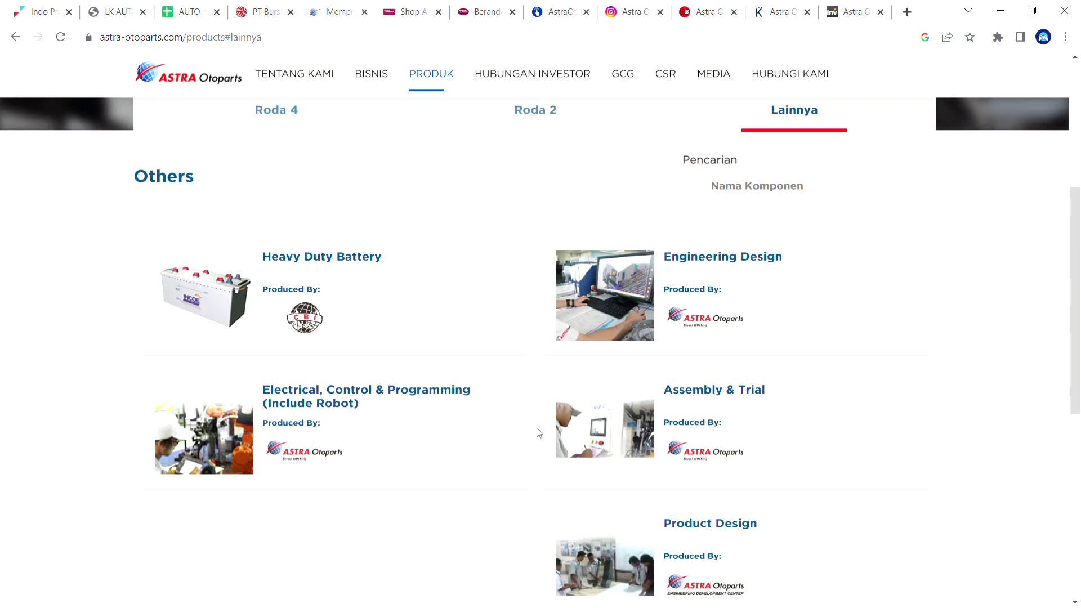
- Revisit the Shop&Drive website and look over its home page promotions, latest info and customer testimonials
{"action": "left_click", "coordinate": [420, 6]}
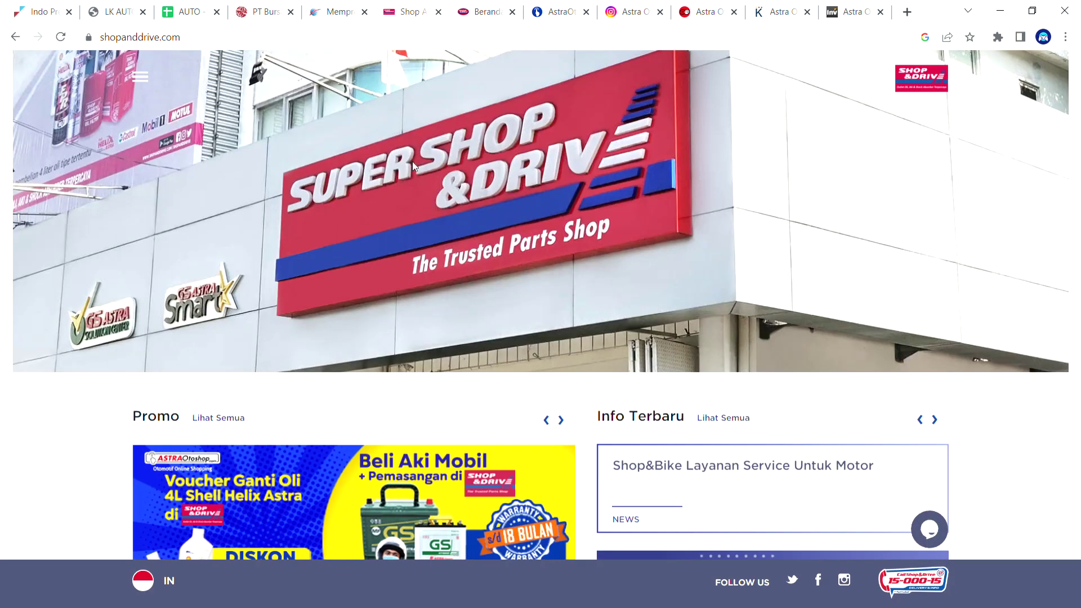
{"action": "scroll", "coordinate": [551, 222], "scroll_direction": "down", "scroll_amount": 10}
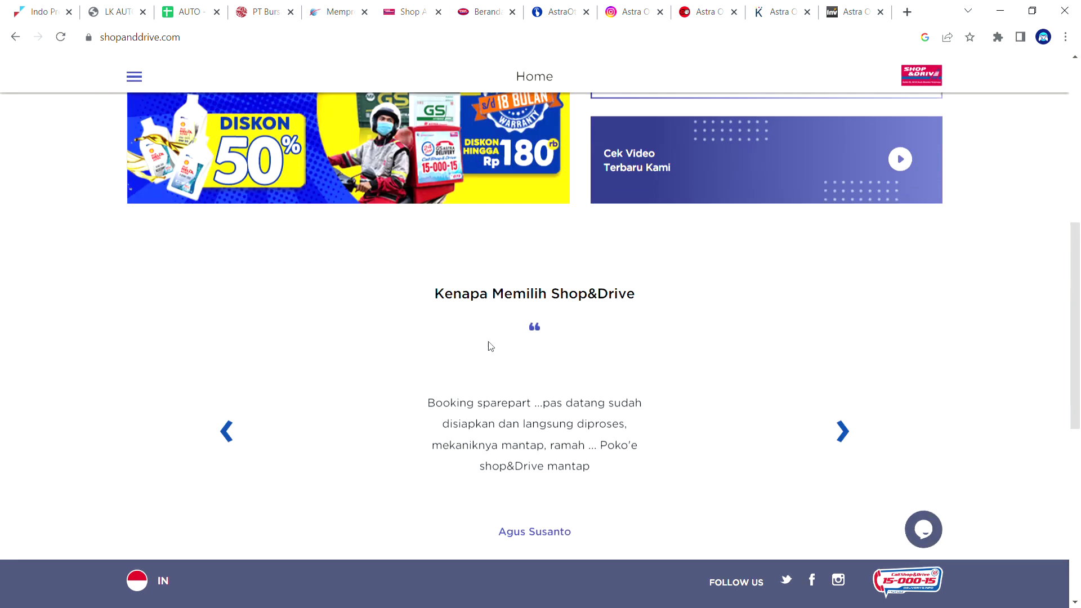
{"action": "scroll", "coordinate": [416, 364], "scroll_direction": "up", "scroll_amount": 6}
{"action": "scroll", "coordinate": [370, 370], "scroll_direction": "up", "scroll_amount": 5}
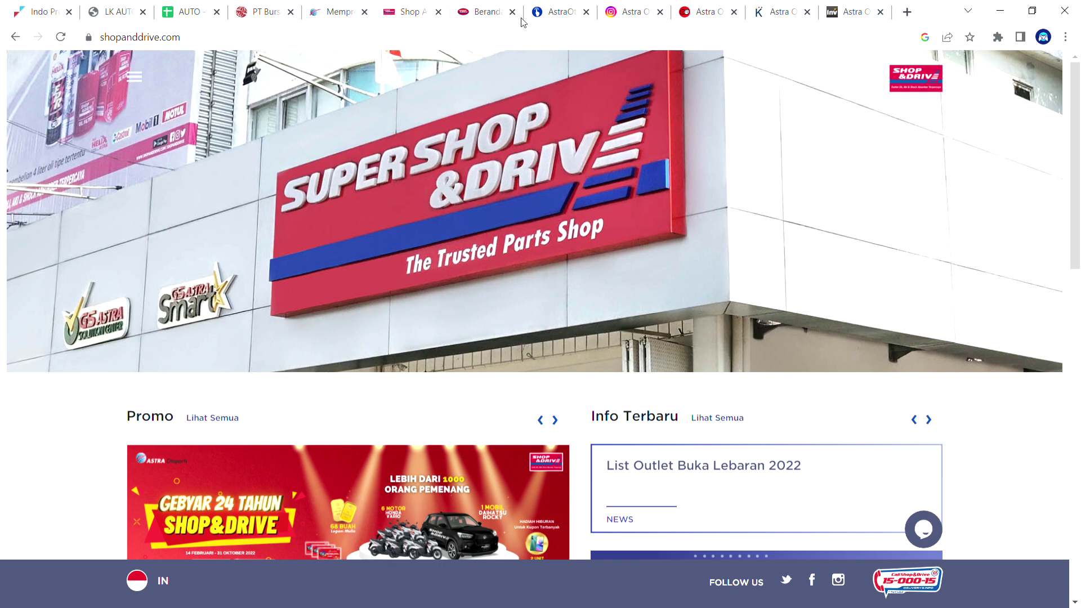
- Switch to the Shop&Bike website and look through its home page from the banner down to the partner brands
{"action": "left_click", "coordinate": [487, 8]}
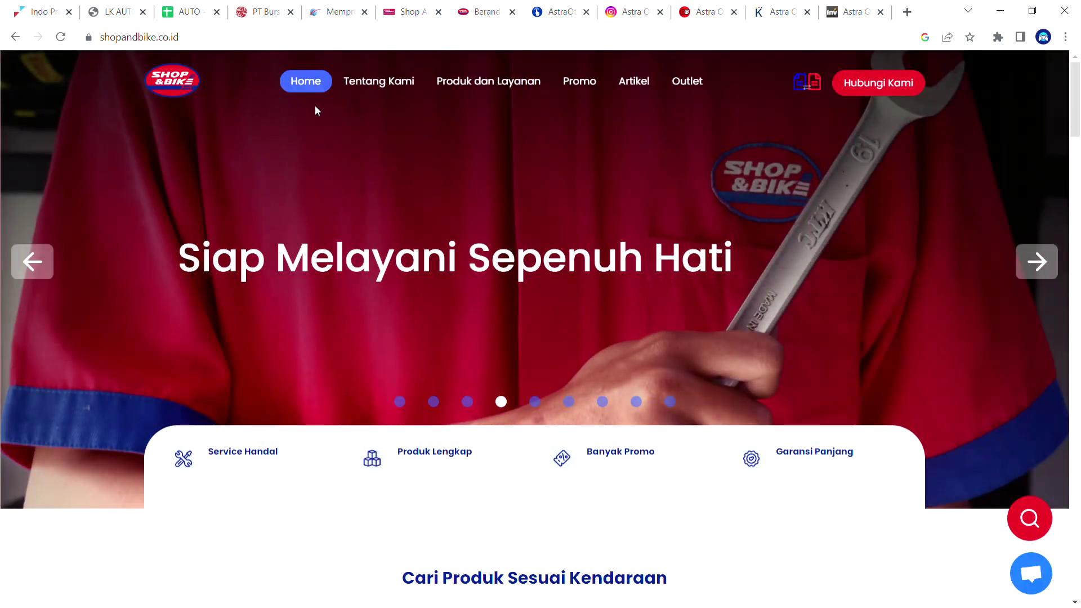
{"action": "scroll", "coordinate": [566, 378], "scroll_direction": "down", "scroll_amount": 8}
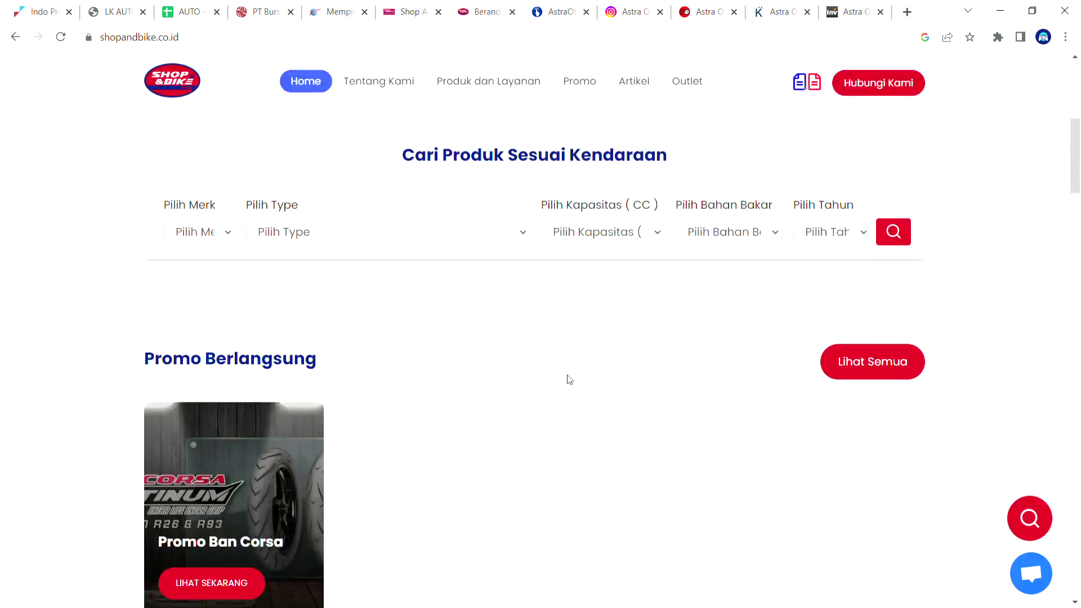
{"action": "scroll", "coordinate": [566, 379], "scroll_direction": "up", "scroll_amount": 8}
{"action": "scroll", "coordinate": [558, 315], "scroll_direction": "down", "scroll_amount": 15}
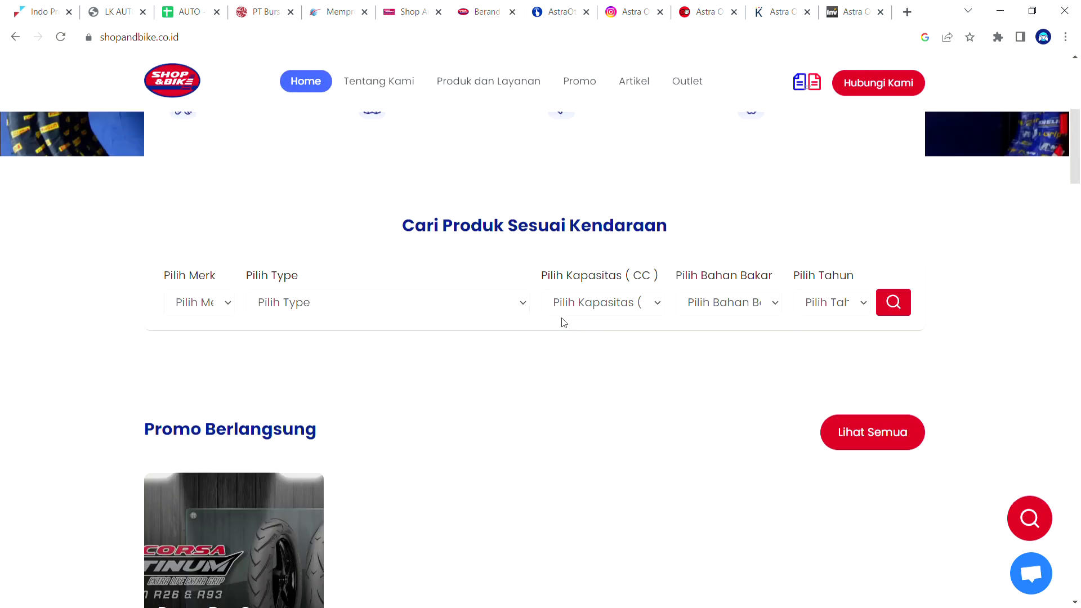
{"action": "scroll", "coordinate": [562, 318], "scroll_direction": "down", "scroll_amount": 10}
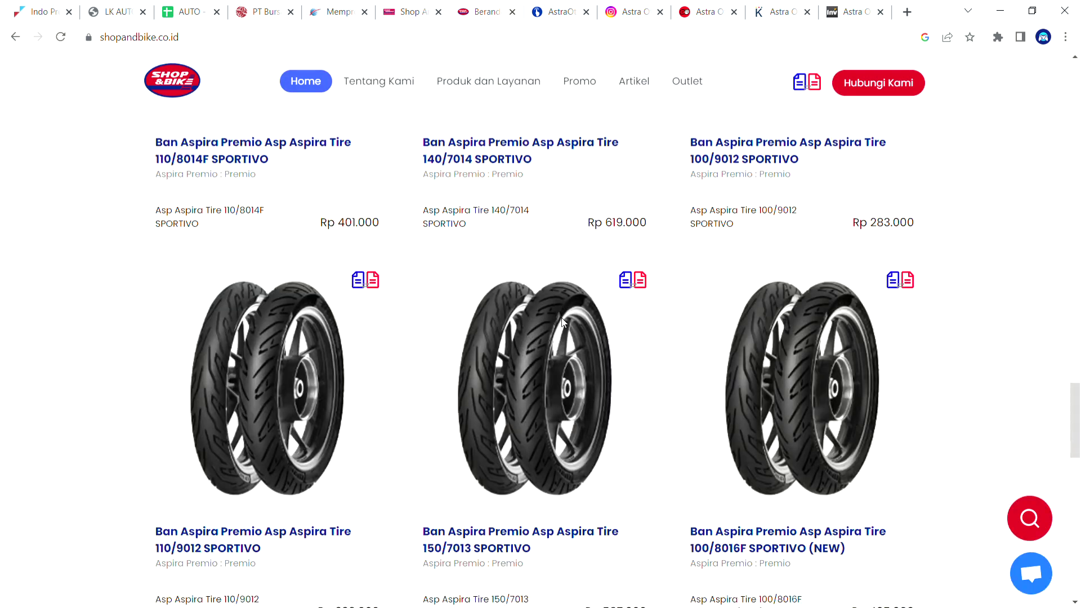
{"action": "scroll", "coordinate": [550, 428], "scroll_direction": "down", "scroll_amount": 10}
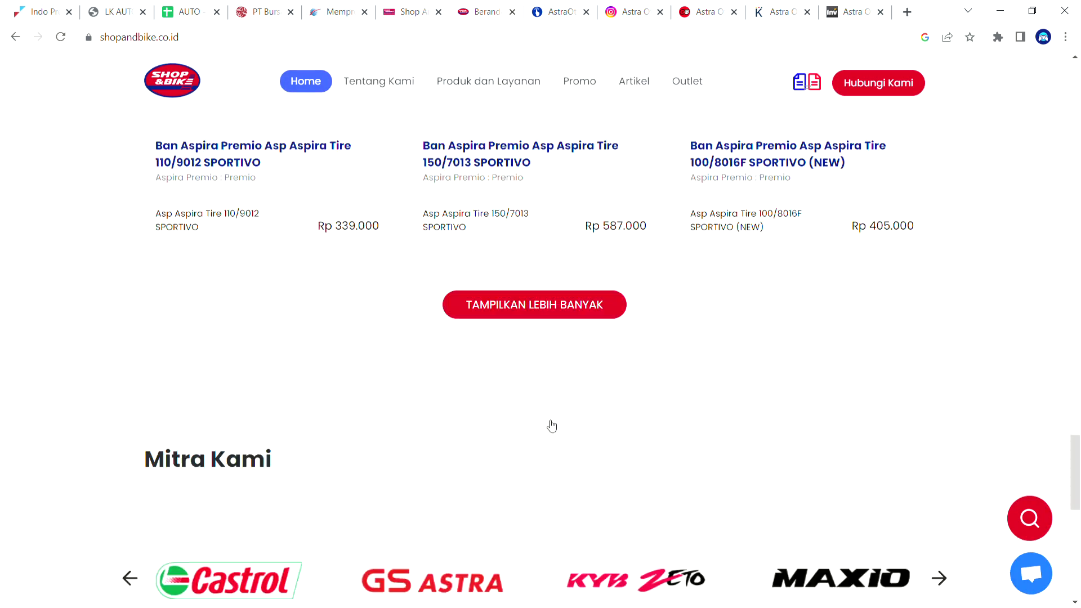
- Show the Aki category in Shop&Bike's Produk Kami section and look through the batteries
{"action": "scroll", "coordinate": [552, 426], "scroll_direction": "up", "scroll_amount": 12}
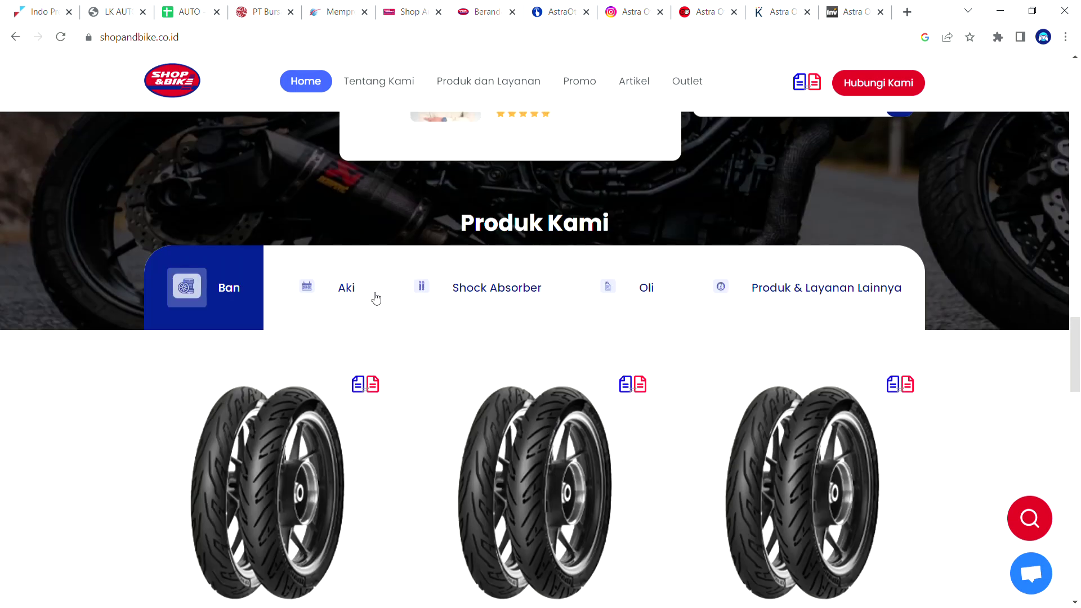
{"action": "left_click", "coordinate": [349, 293]}
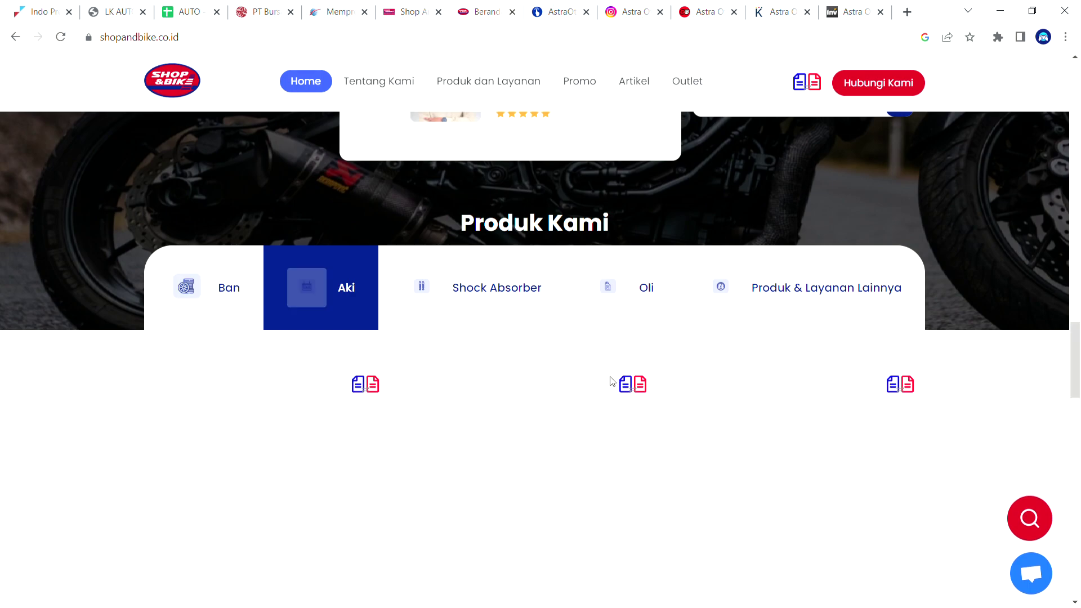
{"action": "scroll", "coordinate": [735, 456], "scroll_direction": "down", "scroll_amount": 1}
{"action": "scroll", "coordinate": [735, 455], "scroll_direction": "down", "scroll_amount": 5}
{"action": "scroll", "coordinate": [581, 374], "scroll_direction": "up", "scroll_amount": 7}
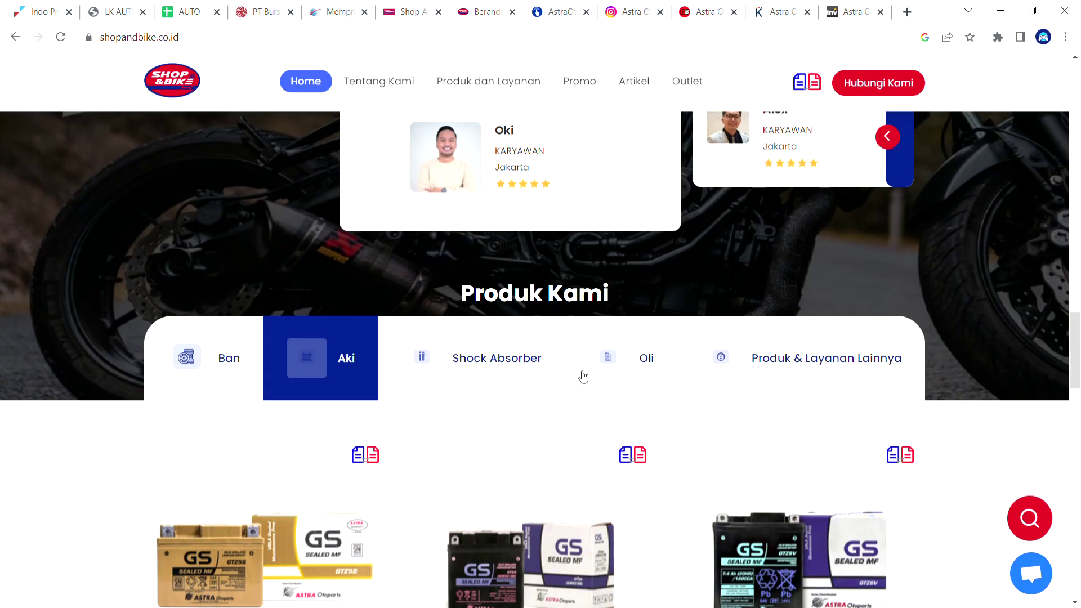
- Show the Shock Absorber category in Shop&Bike's Produk Kami section and look through its products
{"action": "left_click", "coordinate": [524, 374]}
{"action": "scroll", "coordinate": [903, 421], "scroll_direction": "down", "scroll_amount": 1}
{"action": "scroll", "coordinate": [903, 422], "scroll_direction": "down", "scroll_amount": 10}
{"action": "scroll", "coordinate": [903, 420], "scroll_direction": "up", "scroll_amount": 14}
{"action": "scroll", "coordinate": [775, 363], "scroll_direction": "down", "scroll_amount": 5}
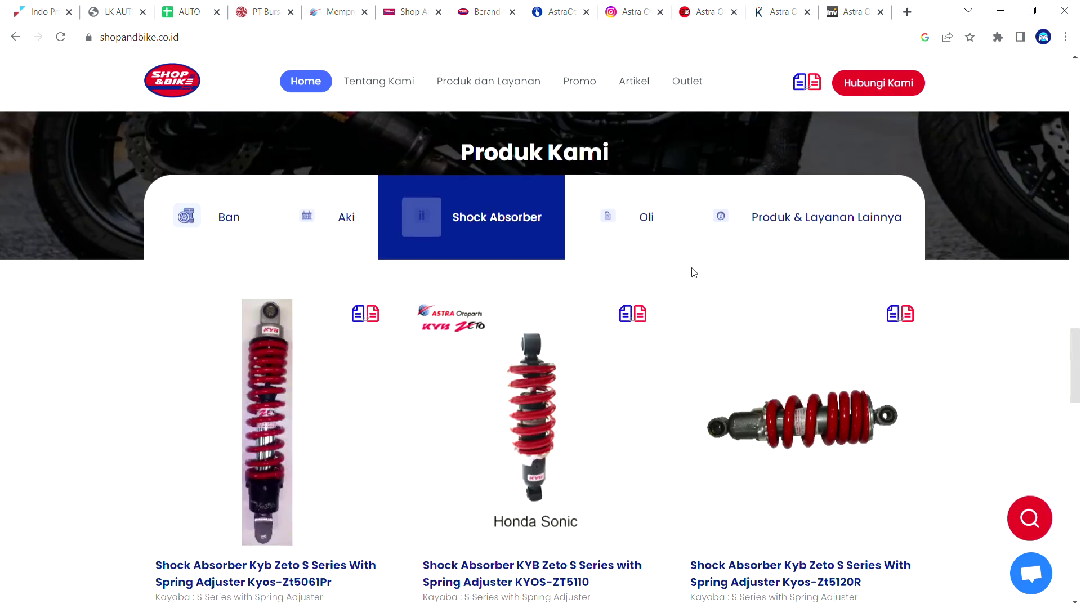
- Show the Oli category in Shop&Bike's Produk Kami section and look through the engine oils
{"action": "left_click", "coordinate": [656, 228]}
{"action": "scroll", "coordinate": [1009, 420], "scroll_direction": "down", "scroll_amount": 8}
{"action": "scroll", "coordinate": [1009, 419], "scroll_direction": "up", "scroll_amount": 9}
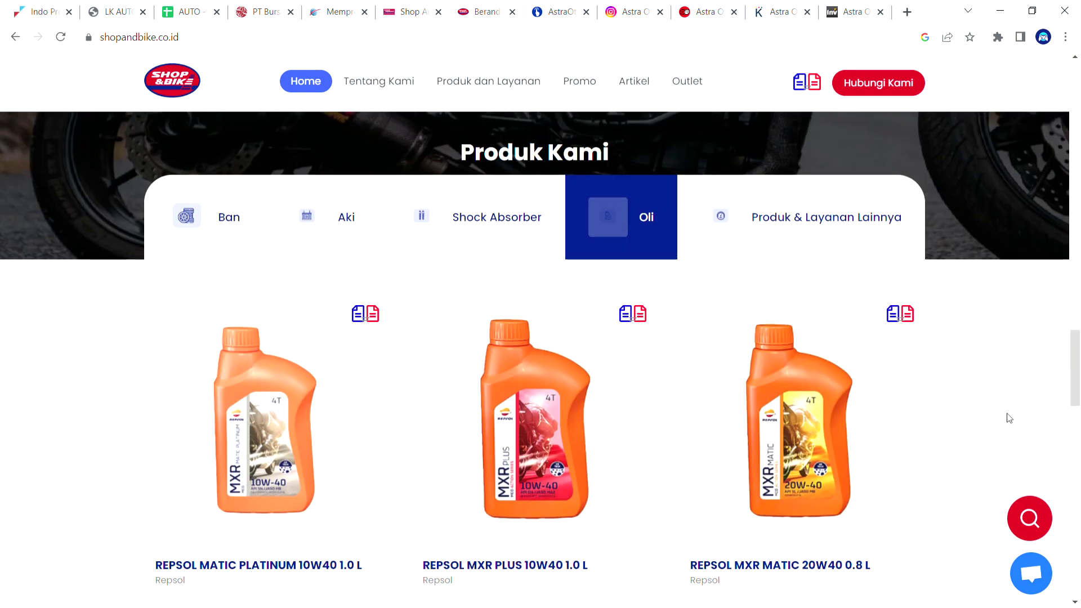
- Revisit the Ban and Aki categories in Produk Kami and check what Produk & Layanan Lainnya offers
{"action": "left_click", "coordinate": [262, 232]}
{"action": "left_click", "coordinate": [347, 224]}
{"action": "scroll", "coordinate": [173, 111], "scroll_direction": "up", "scroll_amount": 1}
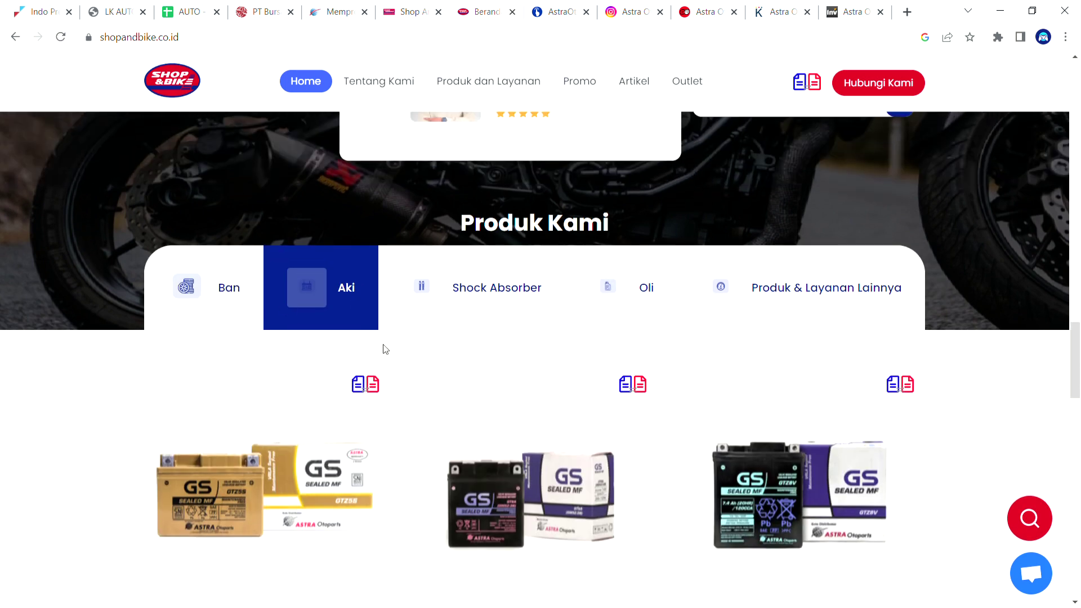
{"action": "left_click", "coordinate": [854, 309]}
{"action": "scroll", "coordinate": [917, 389], "scroll_direction": "down", "scroll_amount": 5}
{"action": "scroll", "coordinate": [921, 391], "scroll_direction": "up", "scroll_amount": 10}
{"action": "scroll", "coordinate": [552, 284], "scroll_direction": "down", "scroll_amount": 4}
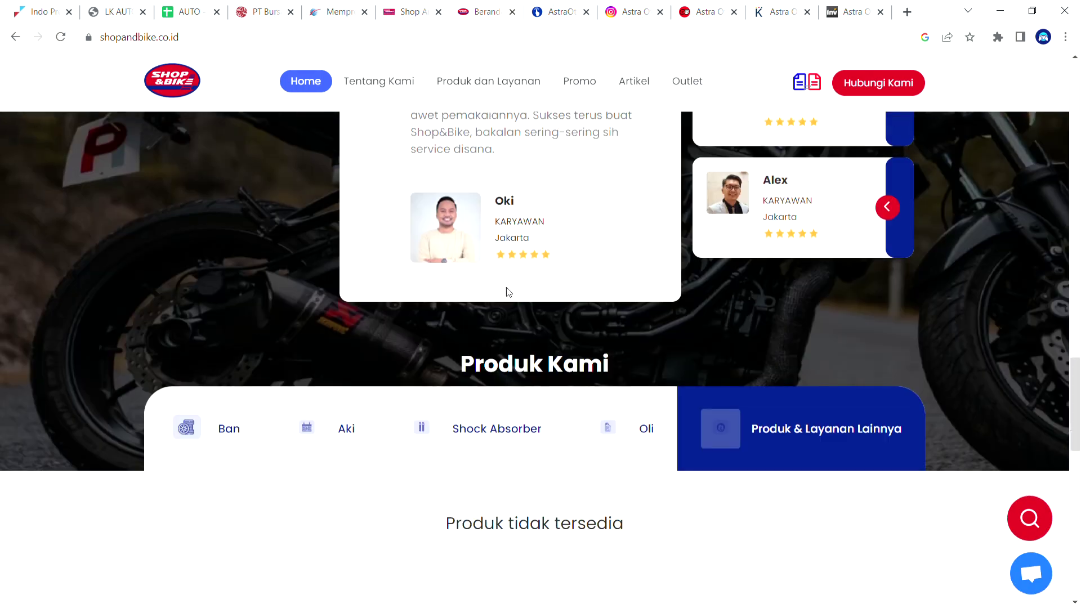
{"action": "scroll", "coordinate": [512, 281], "scroll_direction": "up", "scroll_amount": 8}
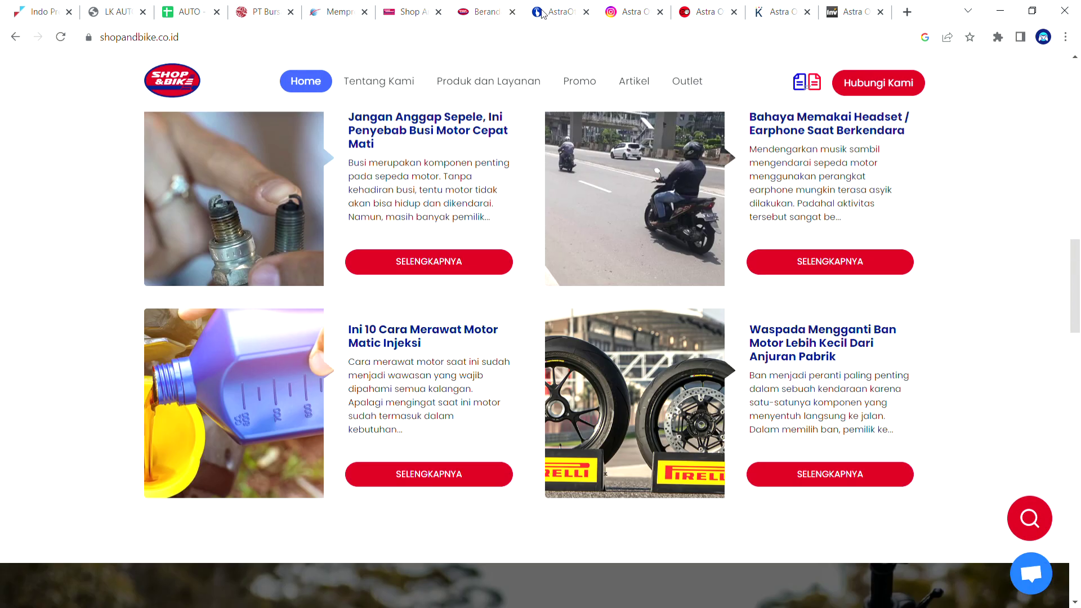
- Switch to the AstraOtoshop website and look through its home page promotions, vouchers and products
{"action": "left_click", "coordinate": [543, 13]}
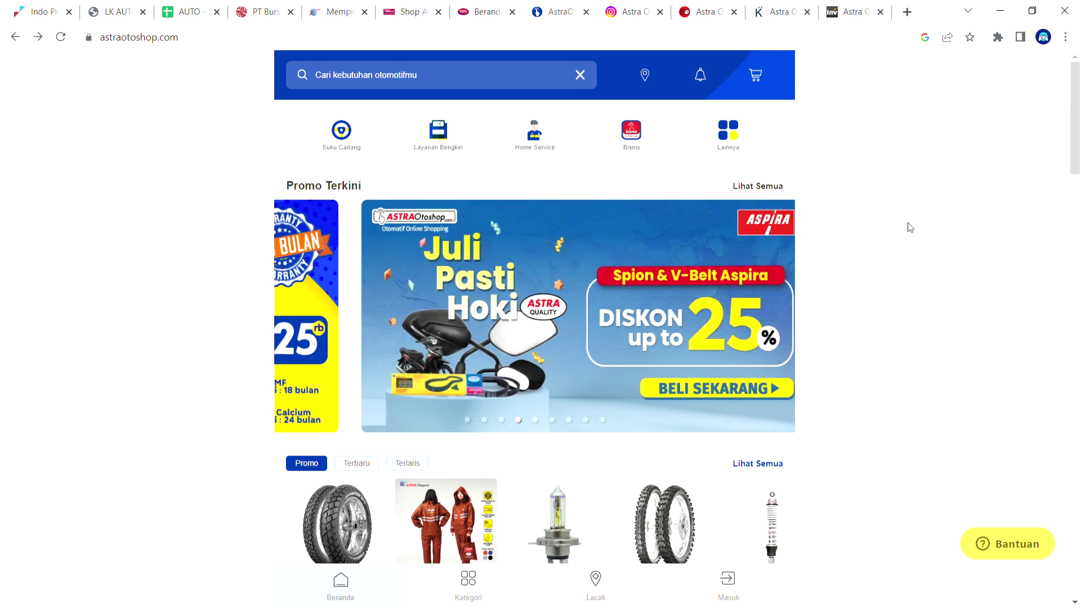
{"action": "scroll", "coordinate": [838, 304], "scroll_direction": "down", "scroll_amount": 15}
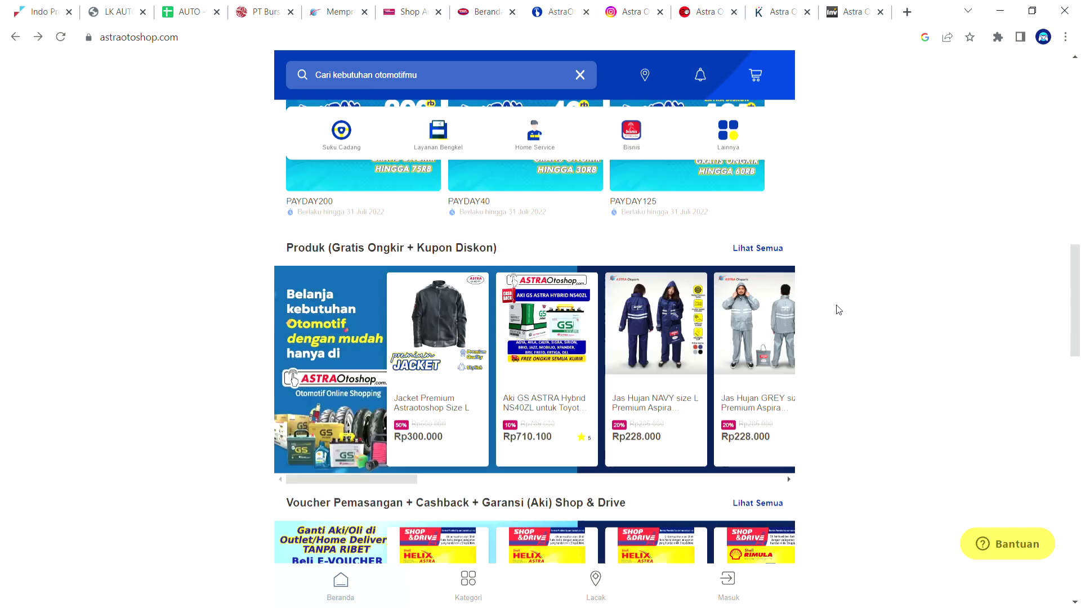
{"action": "scroll", "coordinate": [732, 367], "scroll_direction": "down", "scroll_amount": 15}
{"action": "scroll", "coordinate": [803, 434], "scroll_direction": "up", "scroll_amount": 10}
{"action": "scroll", "coordinate": [805, 434], "scroll_direction": "up", "scroll_amount": 10}
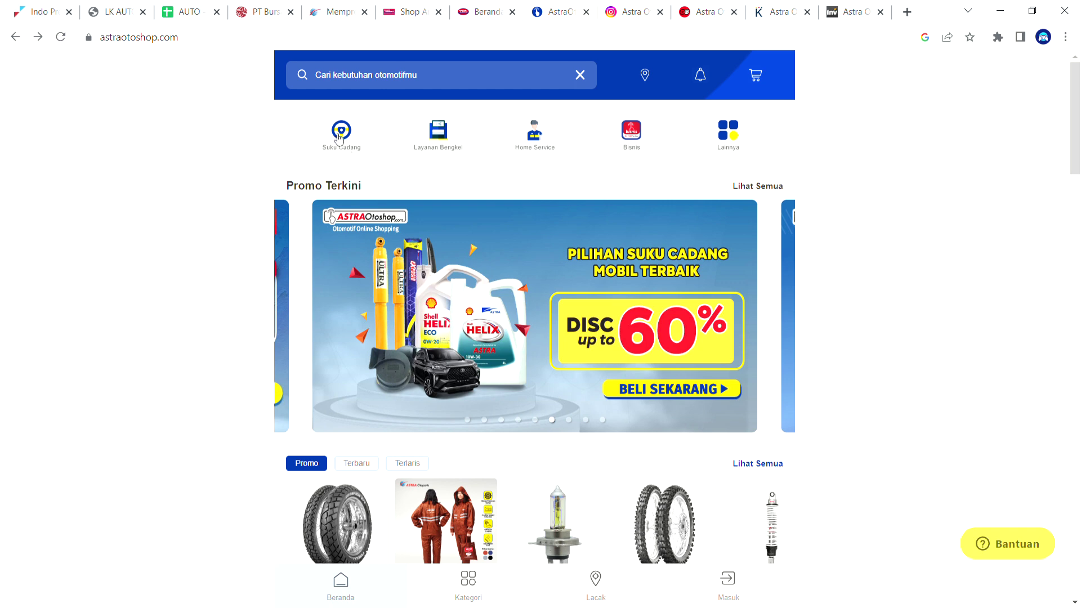
- Revisit the Astra Otoservice Instagram profile and the news articles on Astra Otoservice and Astra Otopower
{"action": "left_click", "coordinate": [629, 17]}
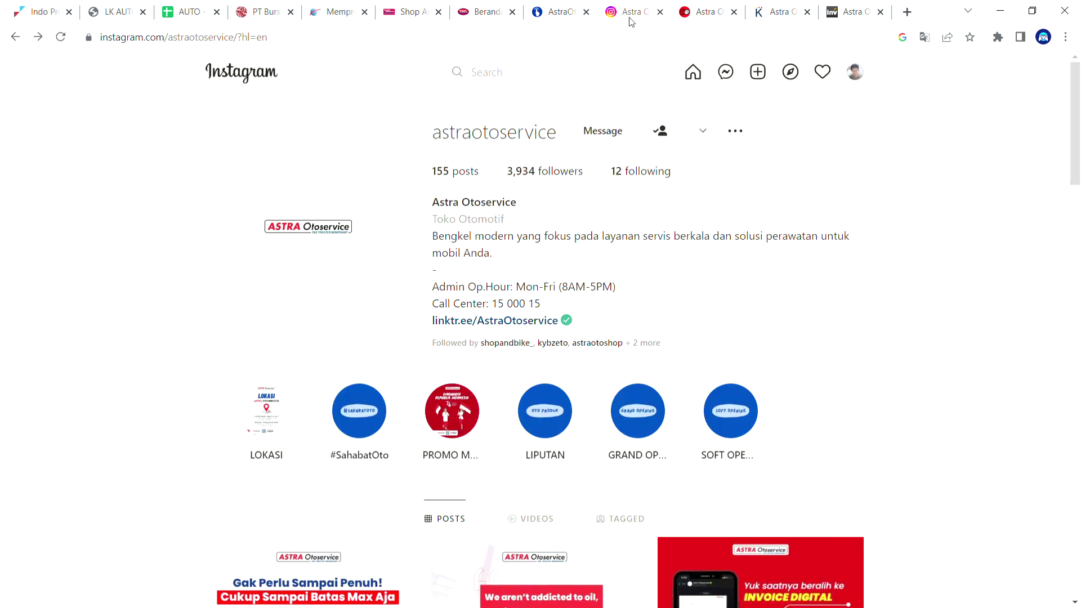
{"action": "left_click", "coordinate": [697, 15]}
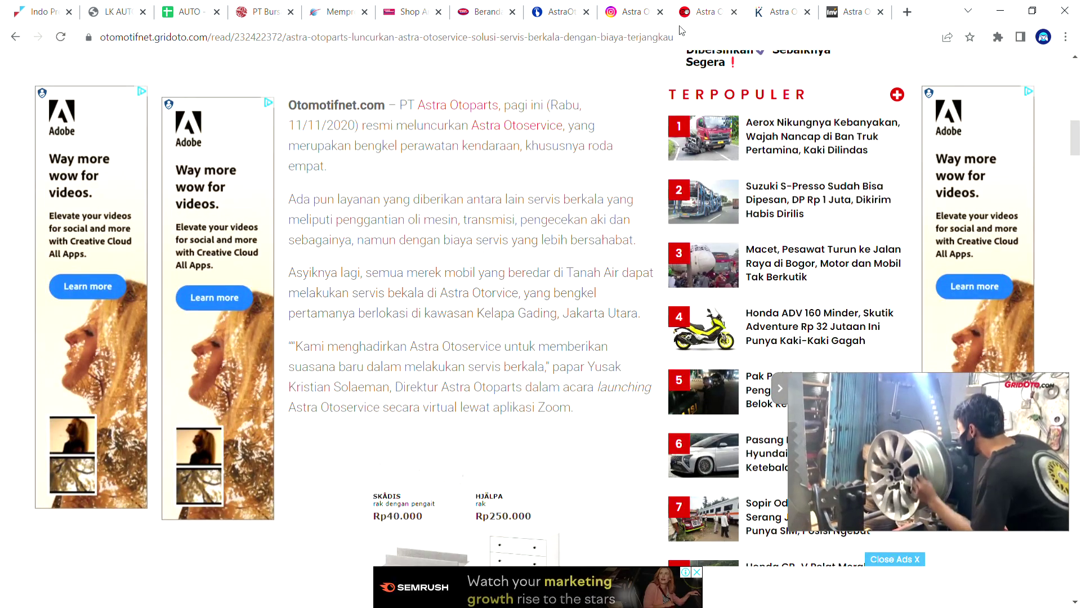
{"action": "key", "text": "ctrl+Tab"}
{"action": "scroll", "coordinate": [434, 236], "scroll_direction": "up", "scroll_amount": 6}
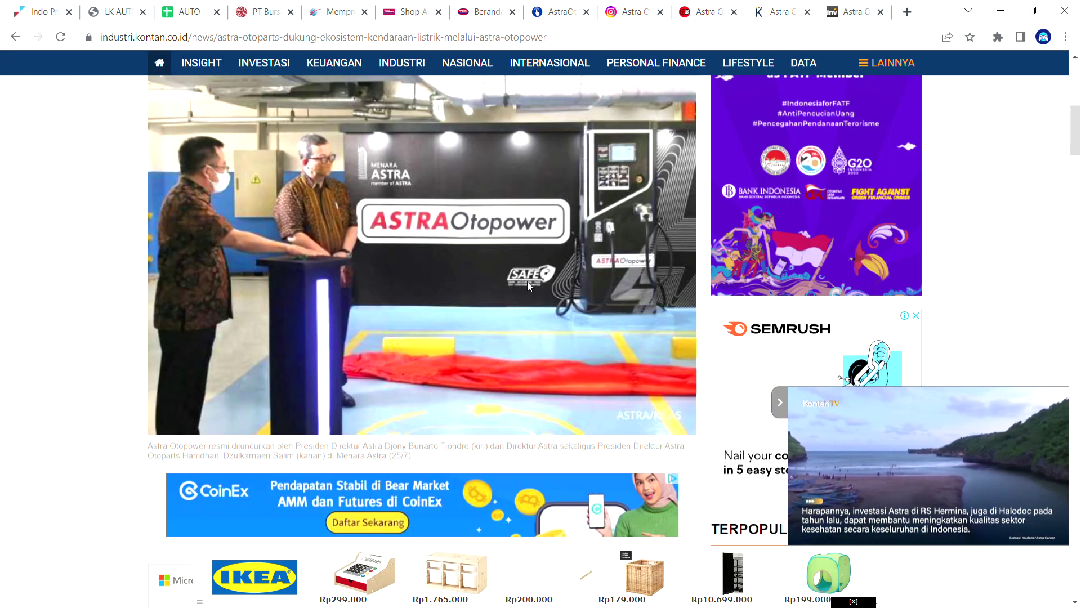
- Check the price chart and key statistics on Astra Otoparts' Investing.com overview page
{"action": "left_click", "coordinate": [852, 21]}
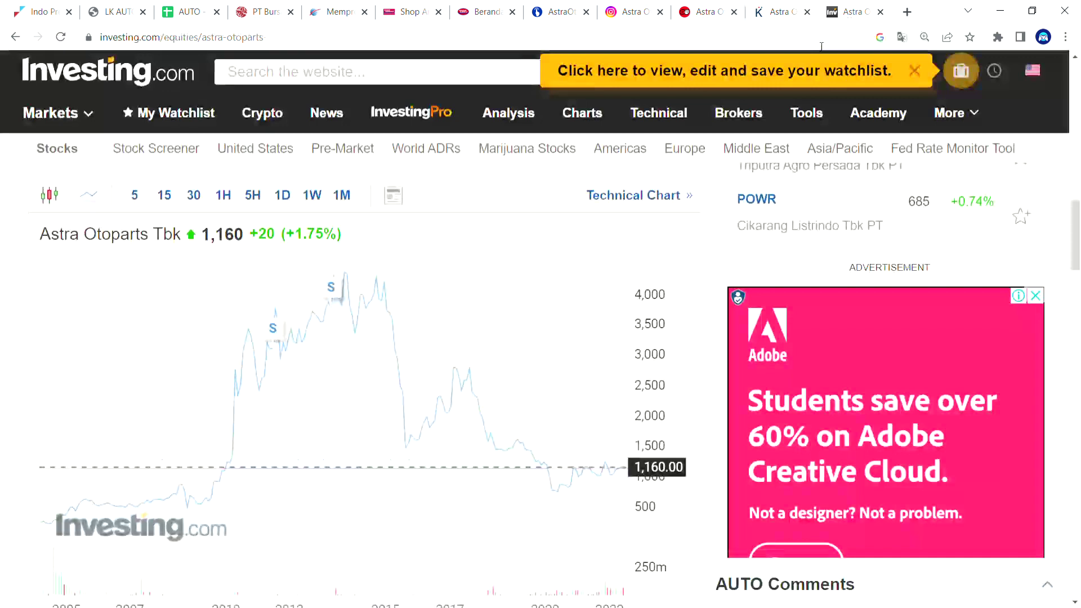
{"action": "scroll", "coordinate": [454, 369], "scroll_direction": "down", "scroll_amount": 5}
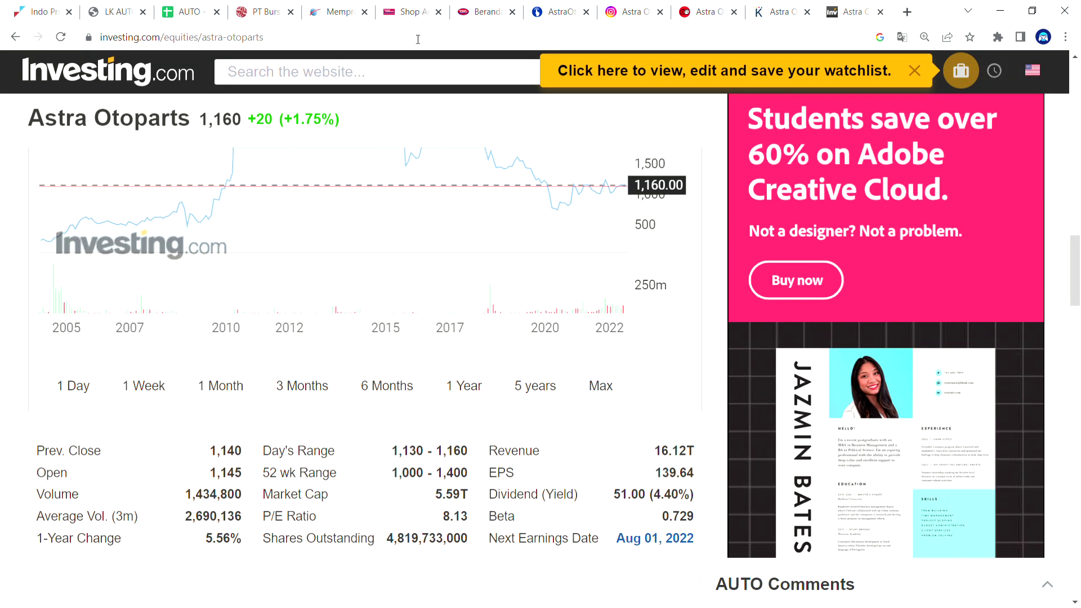
- Add "4. Dividen" in cell G19 of the AUTO spreadsheet, below the other reasons
{"action": "left_click", "coordinate": [193, 7]}
{"action": "double_click", "coordinate": [796, 514]}
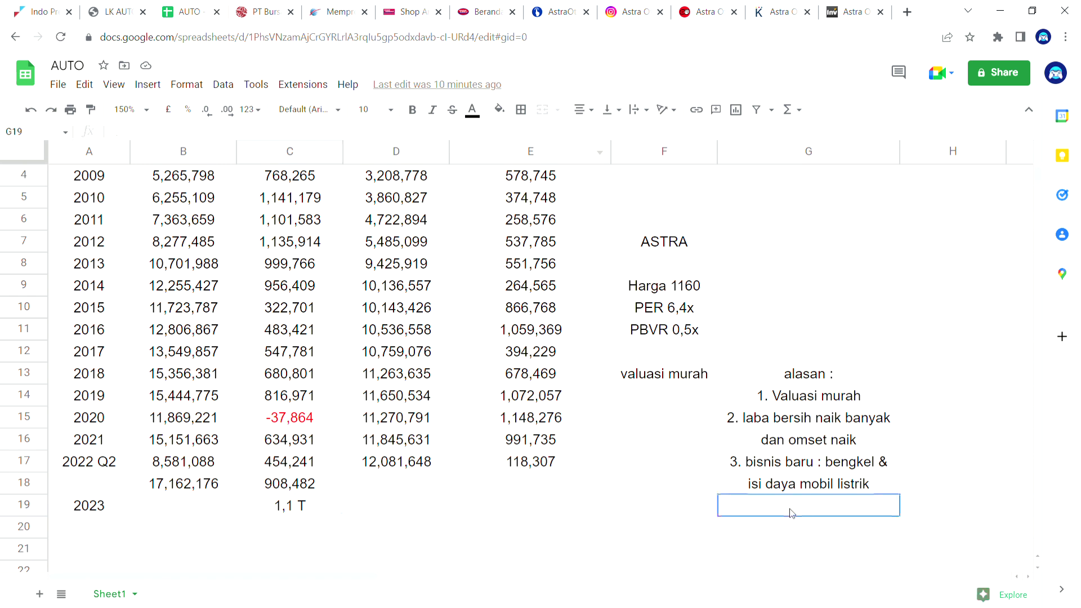
{"action": "type", "text": "4. "}
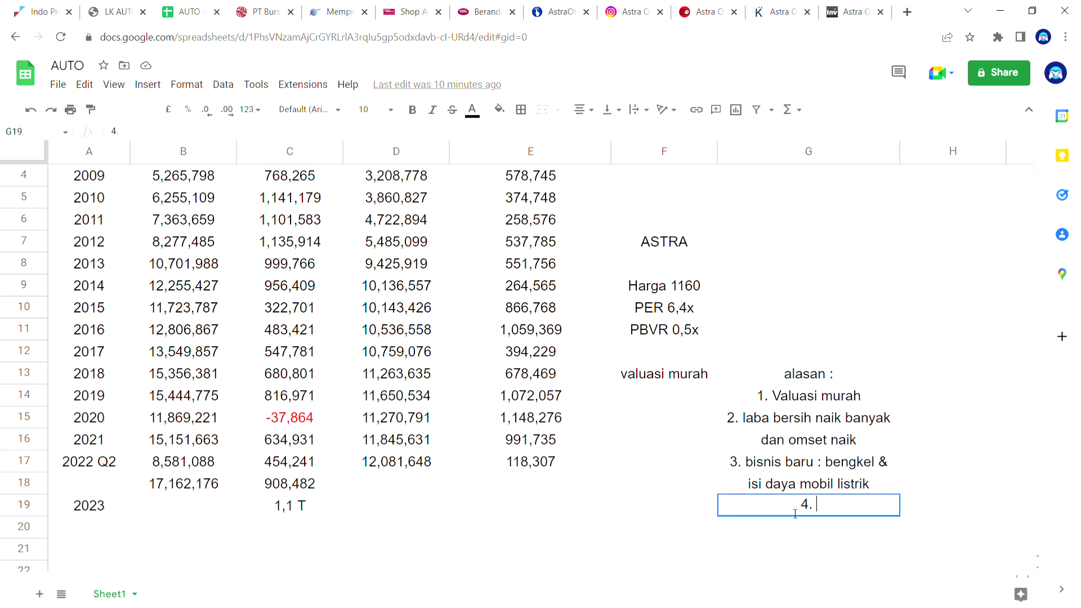
{"action": "type", "text": "Dividen"}
{"action": "left_click", "coordinate": [684, 490]}
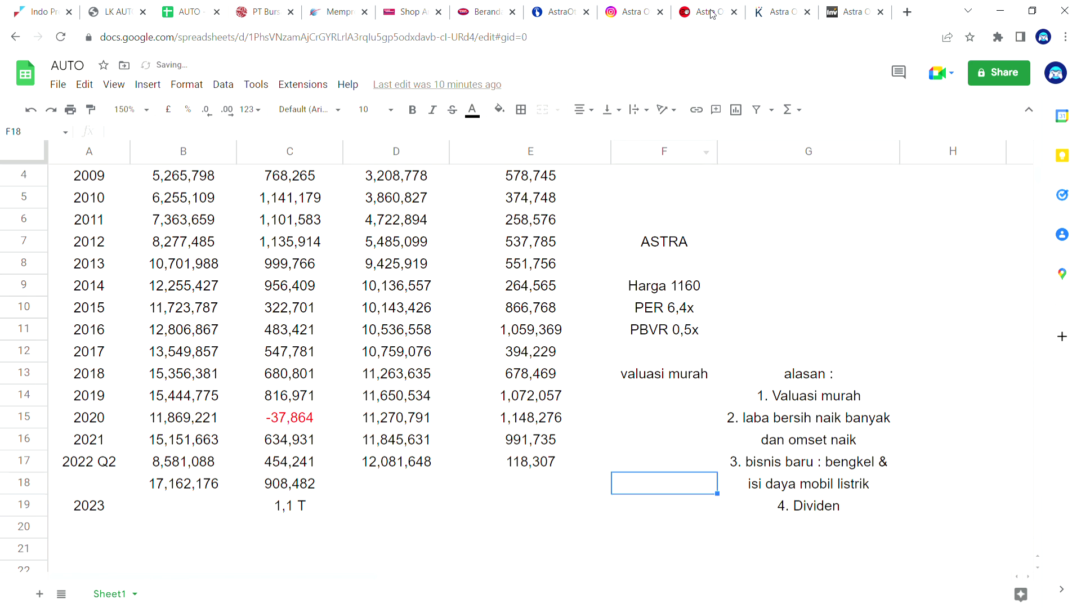
{"action": "left_click", "coordinate": [865, 507]}
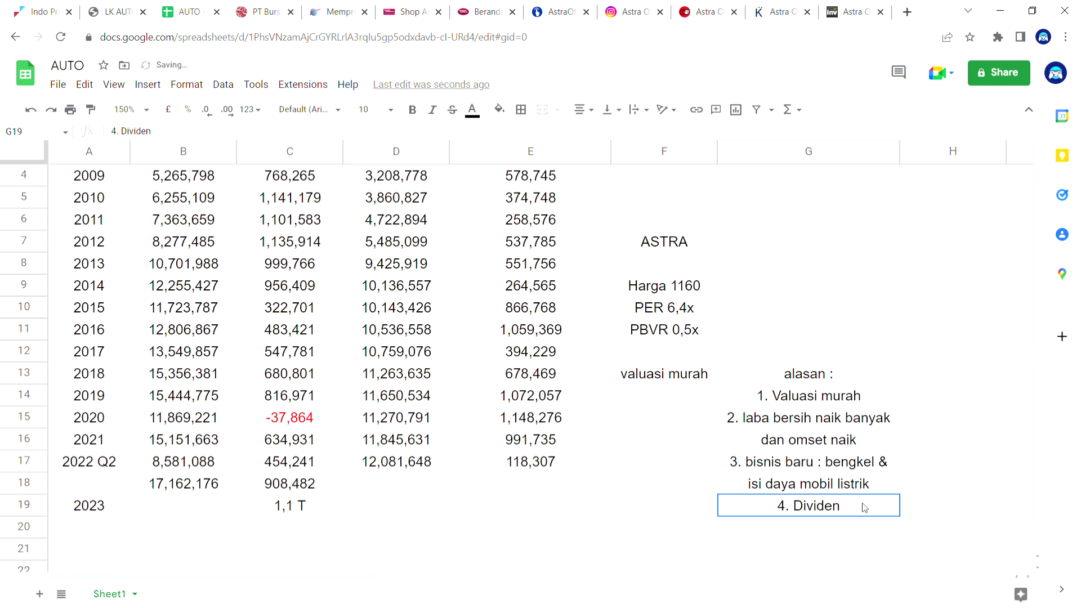
- Open Astra Otoparts' Dividends page from the Investing.com overview in a separate browser tab and switch to it
{"action": "left_click", "coordinate": [831, 6]}
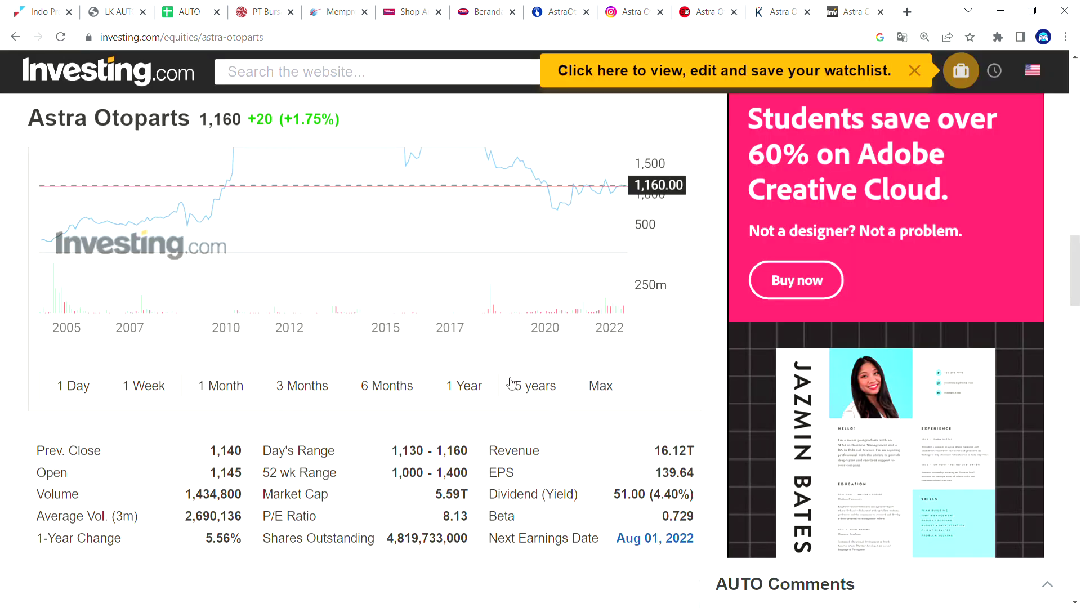
{"action": "scroll", "coordinate": [458, 304], "scroll_direction": "down", "scroll_amount": 10}
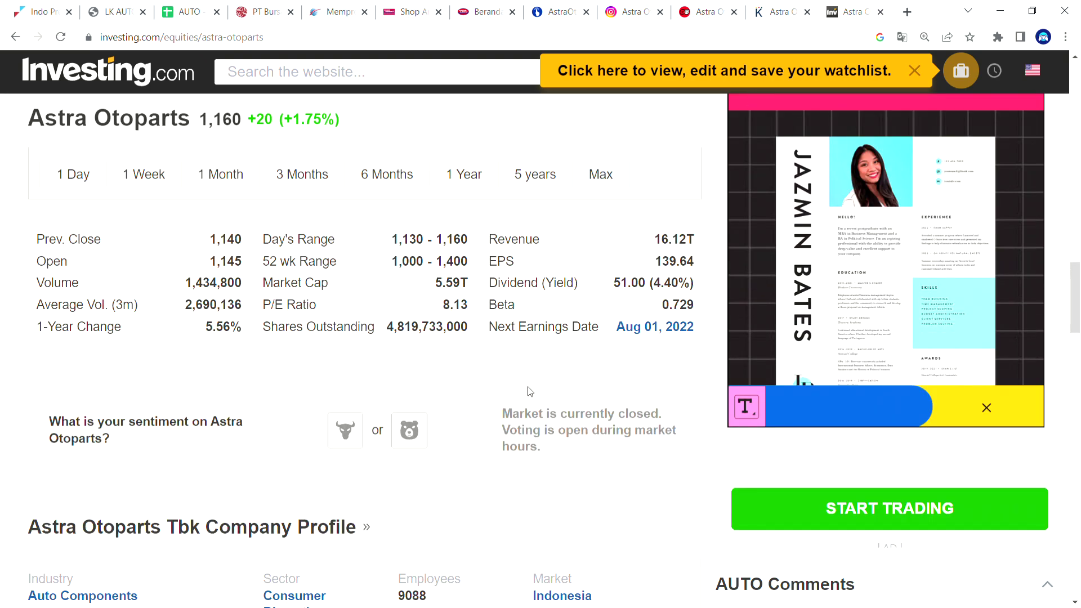
{"action": "scroll", "coordinate": [509, 415], "scroll_direction": "up", "scroll_amount": 10}
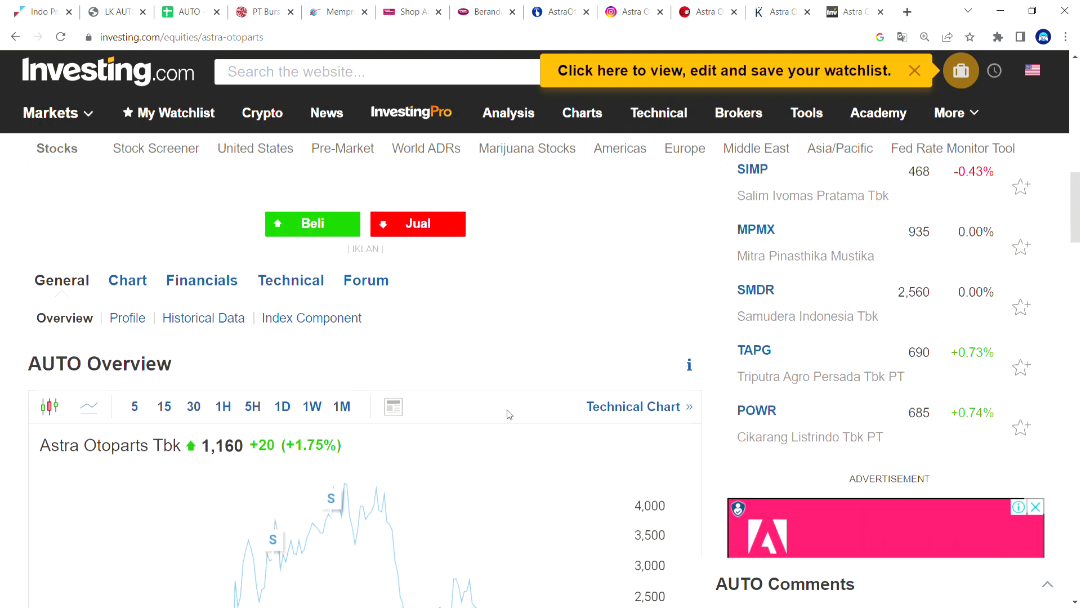
{"action": "mouse_move", "coordinate": [236, 285]}
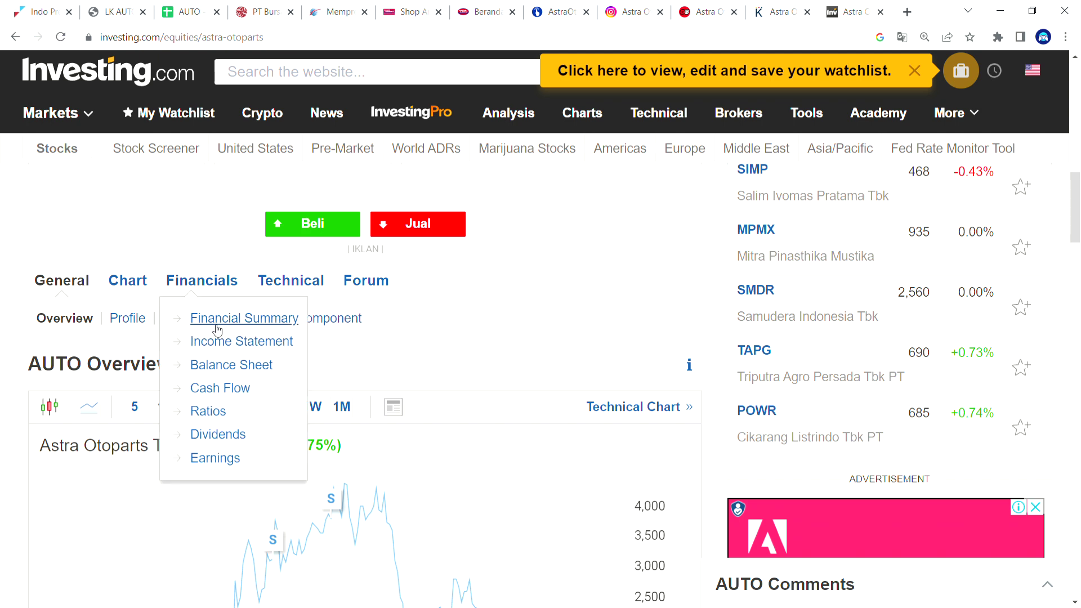
{"action": "middle_click", "coordinate": [217, 432]}
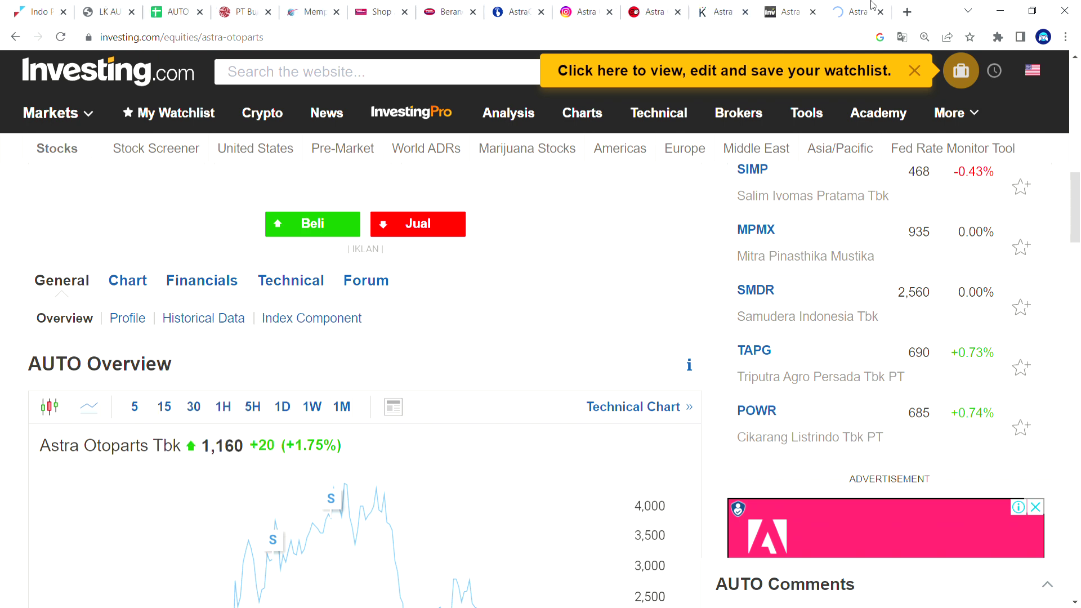
{"action": "left_click", "coordinate": [859, 5]}
- Expand the AUTO Dividends table to show more past payments and look through it
{"action": "scroll", "coordinate": [391, 410], "scroll_direction": "down", "scroll_amount": 1}
{"action": "scroll", "coordinate": [391, 409], "scroll_direction": "down", "scroll_amount": 3}
{"action": "left_click", "coordinate": [310, 414]}
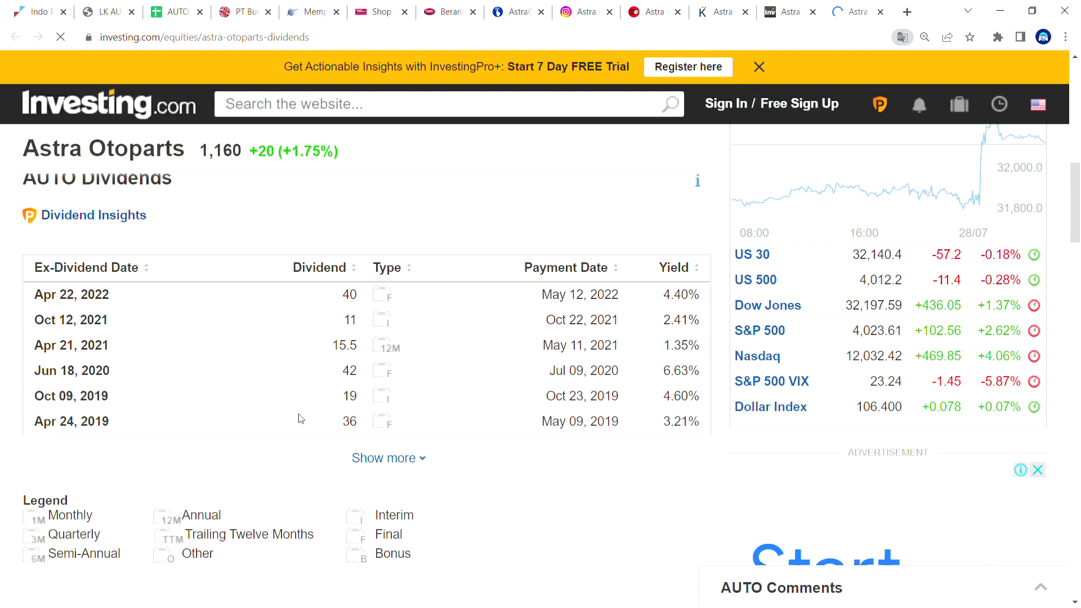
{"action": "left_click", "coordinate": [403, 463]}
{"action": "scroll", "coordinate": [557, 466], "scroll_direction": "down", "scroll_amount": 4}
{"action": "scroll", "coordinate": [557, 467], "scroll_direction": "up", "scroll_amount": 5}
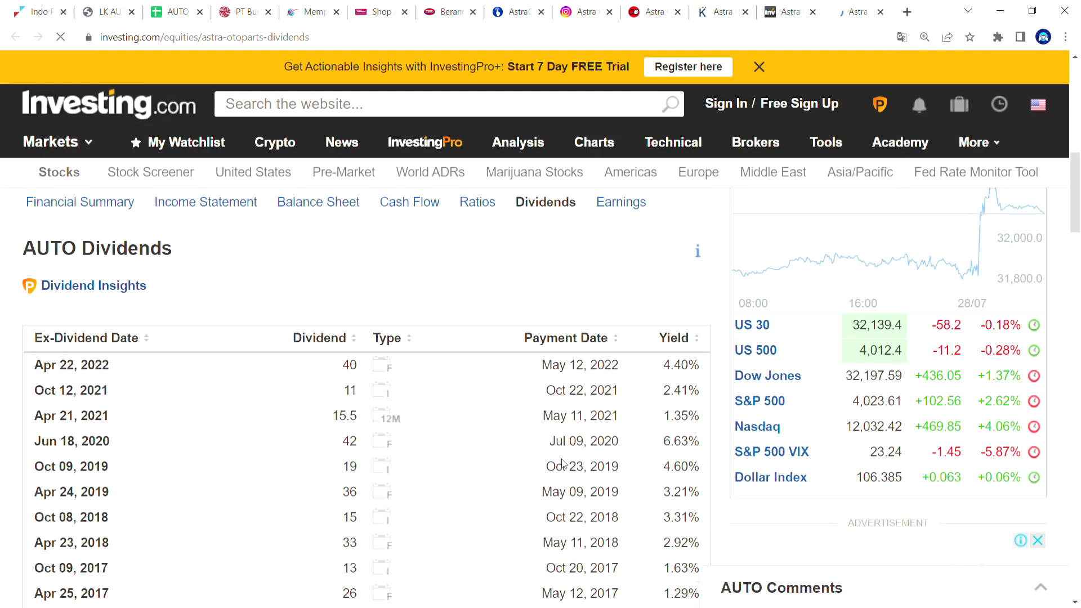
{"action": "scroll", "coordinate": [573, 398], "scroll_direction": "down", "scroll_amount": 1}
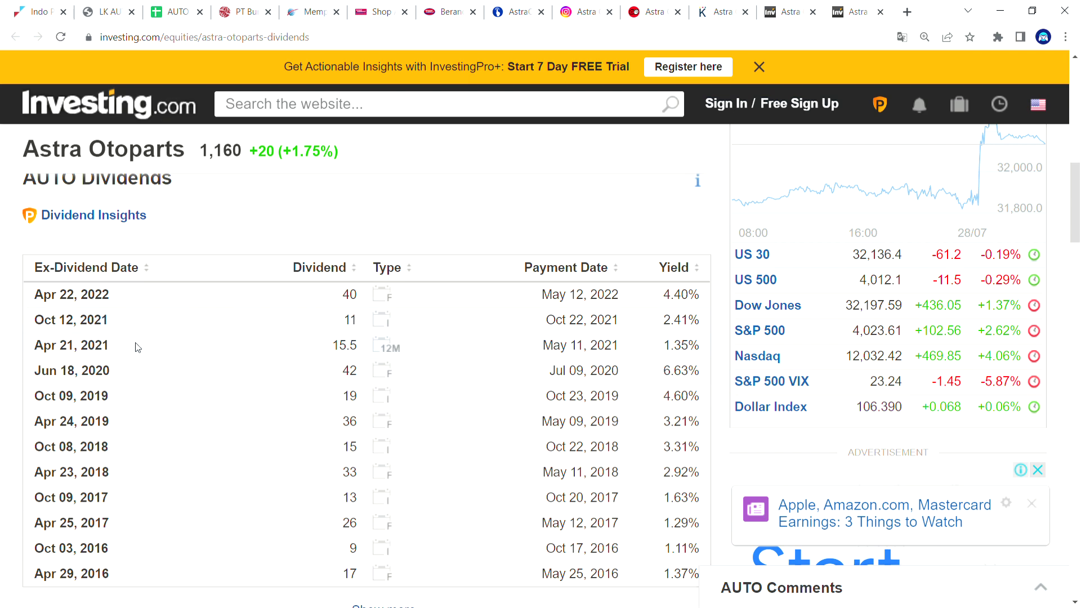
- Examine the dividend dates, amounts and yields from 2016 to 2022, paying attention to the two 2021 payments
{"action": "left_click_drag", "start_coordinate": [657, 335], "coordinate": [656, 320]}
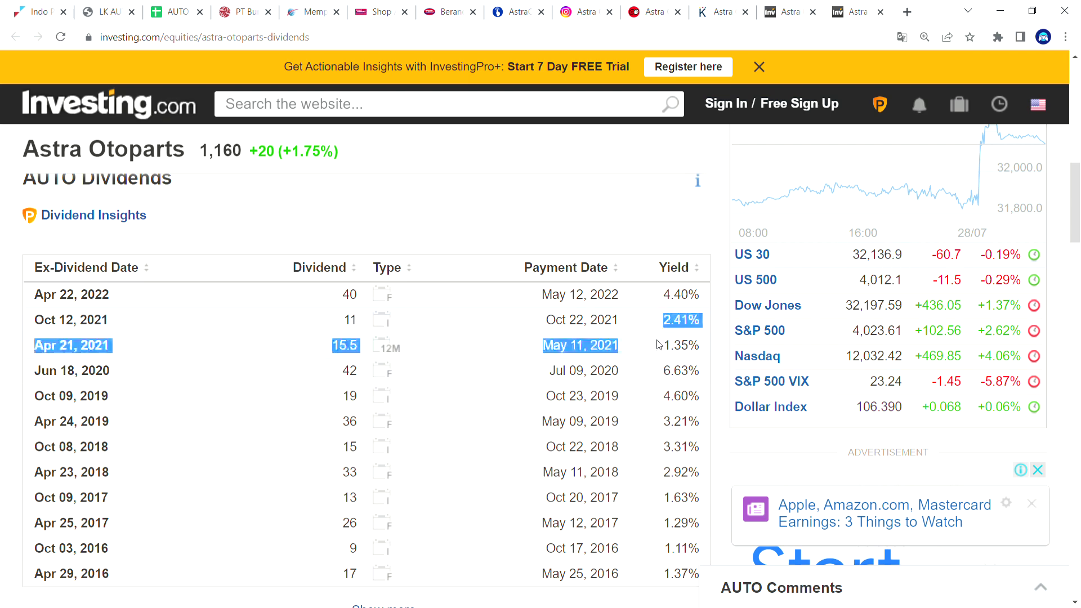
{"action": "scroll", "coordinate": [234, 354], "scroll_direction": "down", "scroll_amount": 3}
{"action": "left_click", "coordinate": [109, 262]}
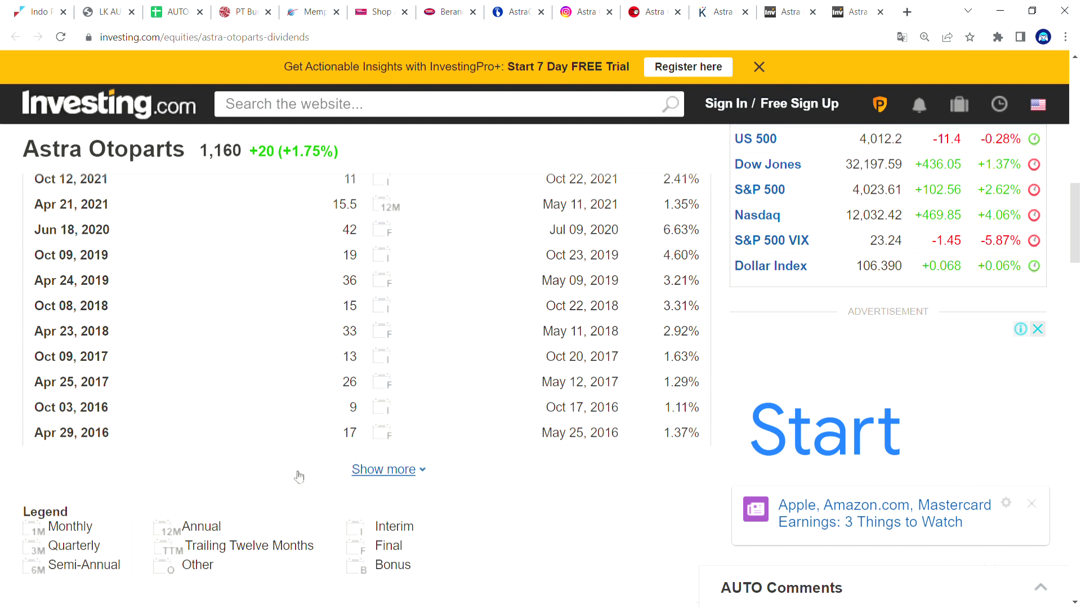
{"action": "scroll", "coordinate": [521, 502], "scroll_direction": "up", "scroll_amount": 3}
{"action": "scroll", "coordinate": [520, 508], "scroll_direction": "down", "scroll_amount": 1}
{"action": "scroll", "coordinate": [394, 513], "scroll_direction": "up", "scroll_amount": 2}
{"action": "scroll", "coordinate": [242, 523], "scroll_direction": "down", "scroll_amount": 2}
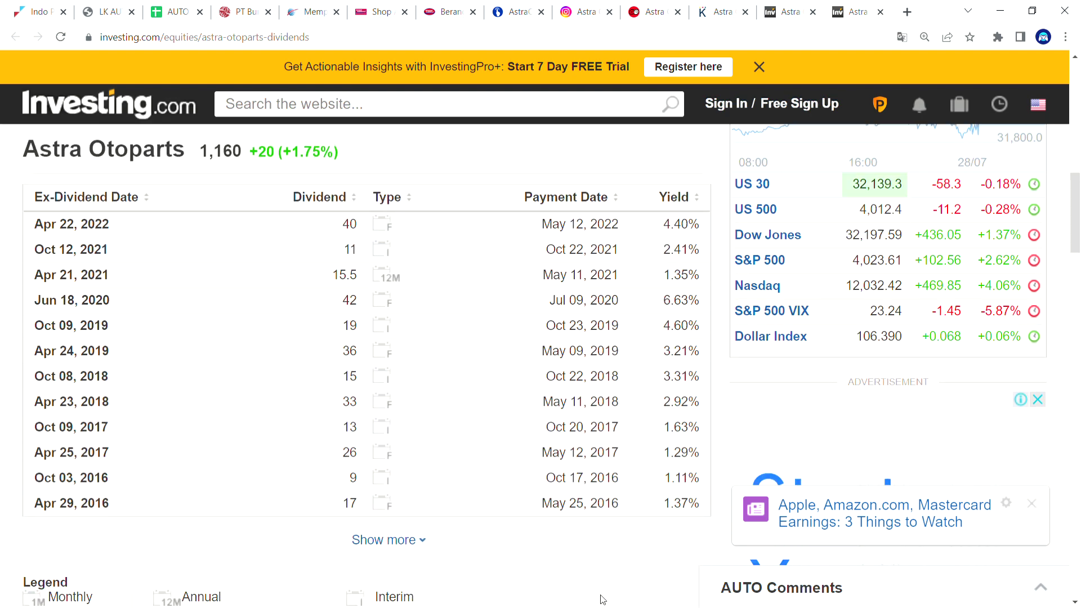
- Change the fourth reason in cell G19 of the AUTO spreadsheet to "4. rajin bagi Dividen"
{"action": "left_click", "coordinate": [171, 12]}
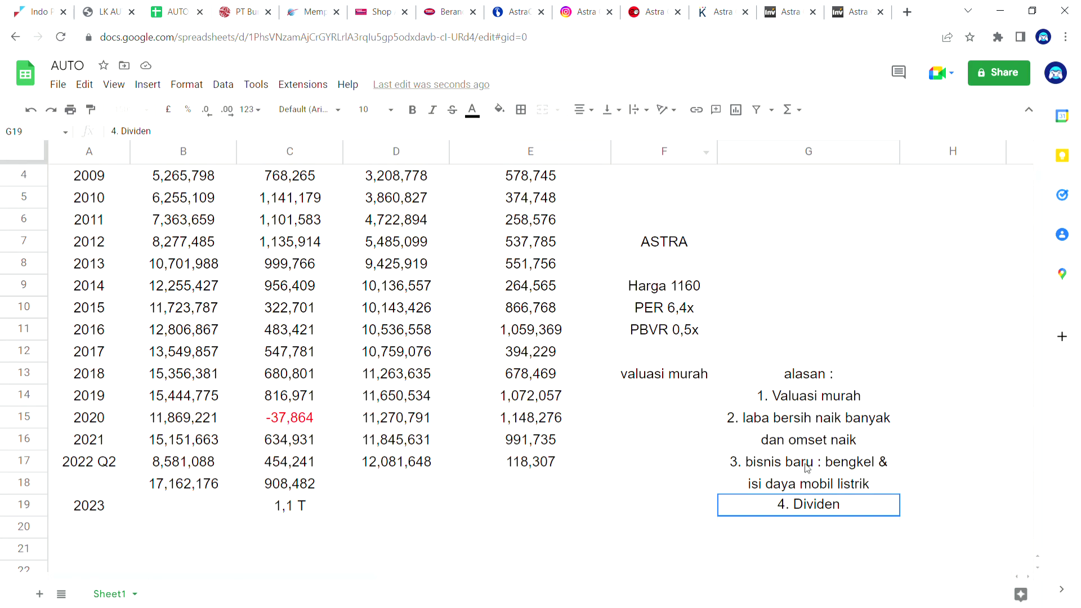
{"action": "left_click", "coordinate": [803, 506]}
{"action": "type", "text": "ra"}
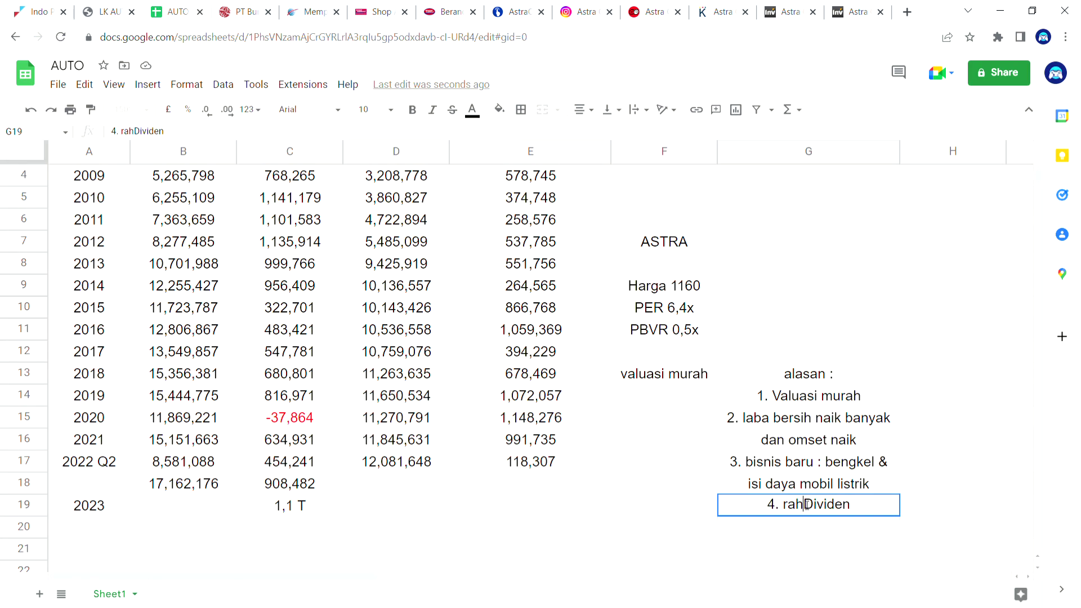
{"action": "type", "text": "jin bagi"}
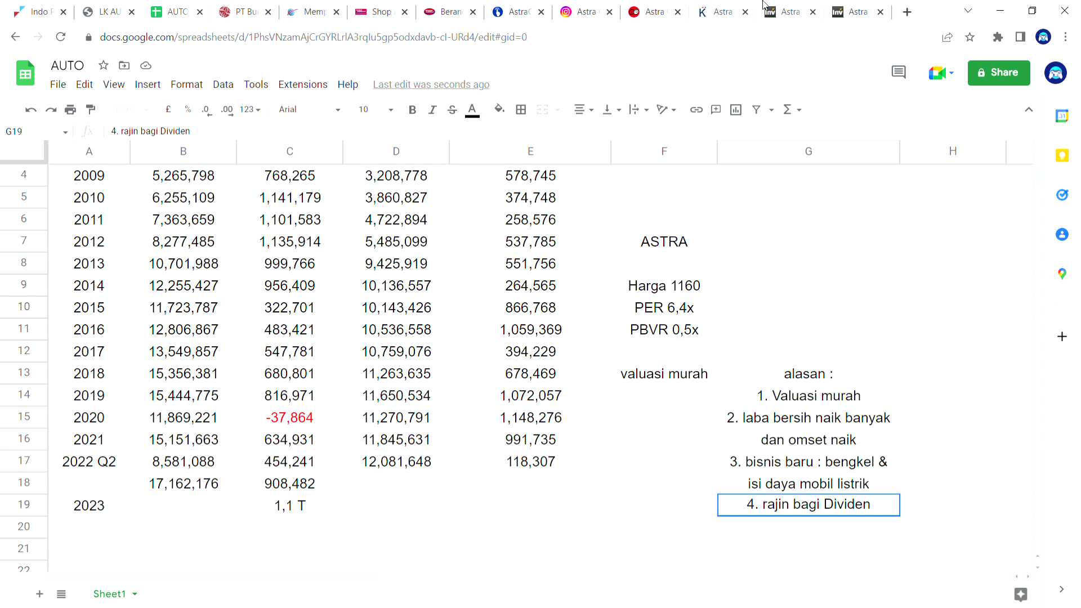
- Return to the AUTO Dividends table and compare the yields of the payments from April 2019 to April 2022
{"action": "left_click", "coordinate": [847, 5]}
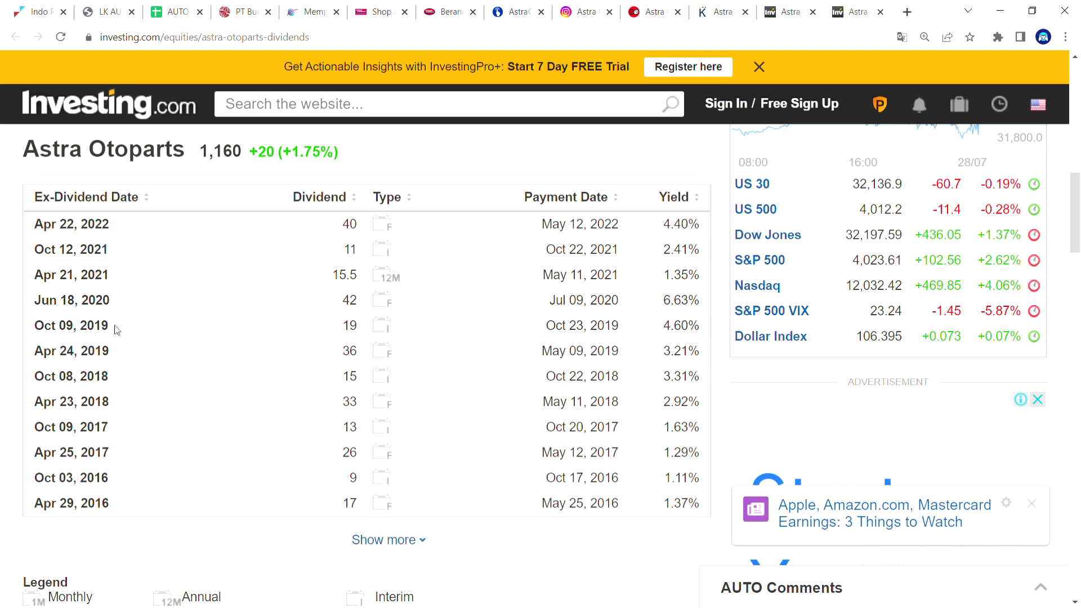
{"action": "left_click_drag", "start_coordinate": [670, 358], "coordinate": [663, 231]}
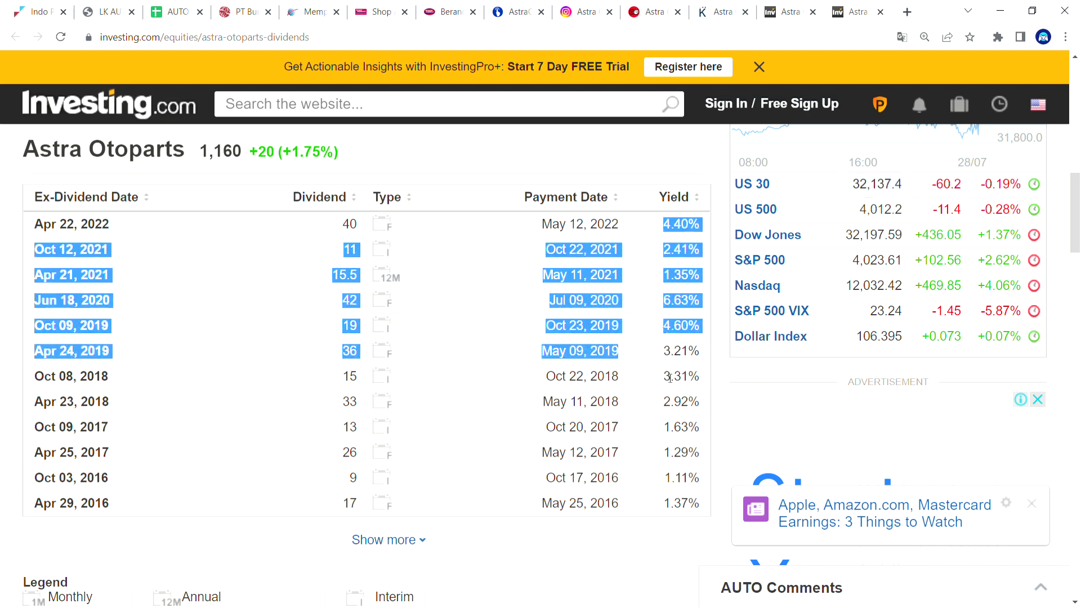
{"action": "left_click", "coordinate": [107, 354]}
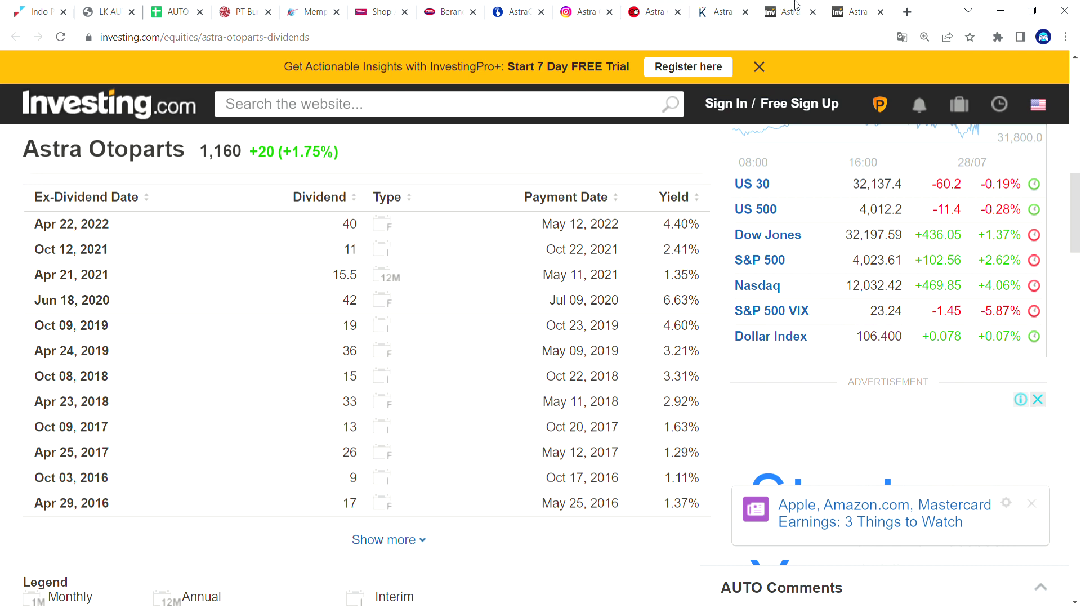
- Go back to the AUTO spreadsheet and select the "1. Valuasi murah" cell to review the reasons
{"action": "left_click", "coordinate": [166, 8]}
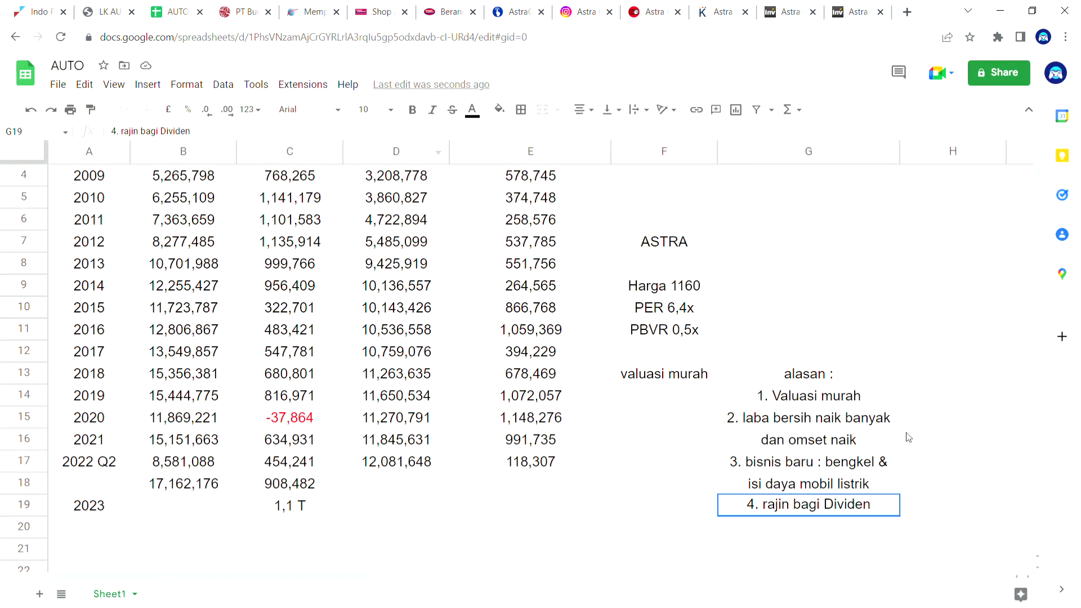
{"action": "left_click", "coordinate": [904, 395]}
{"action": "left_click", "coordinate": [876, 397]}
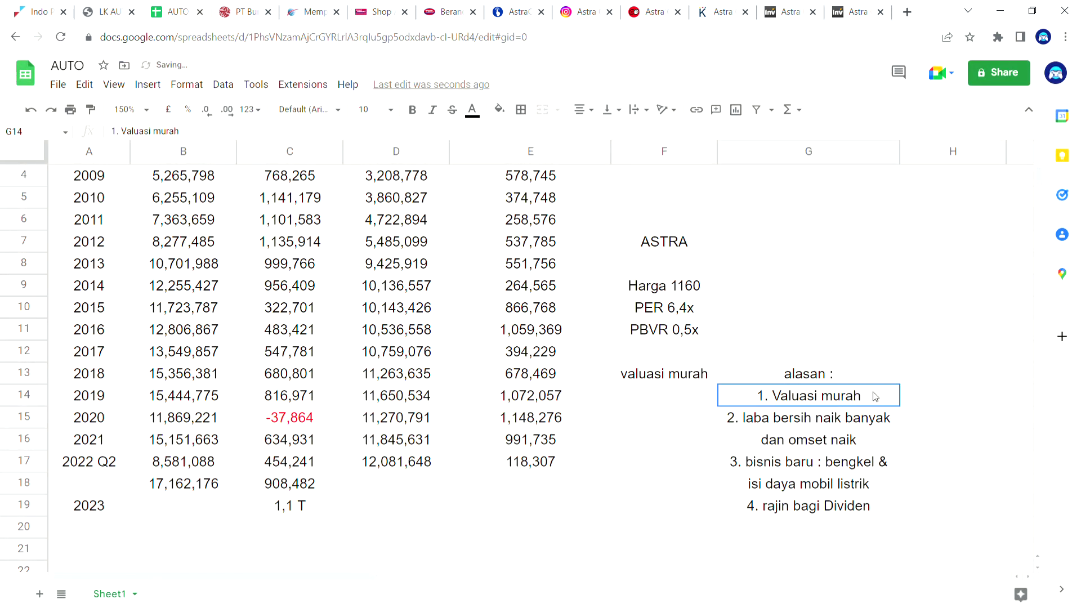
- Review the 2022 net profit figures in column C against the second and third reasons in column G of the AUTO spreadsheet
{"action": "left_click", "coordinate": [319, 486]}
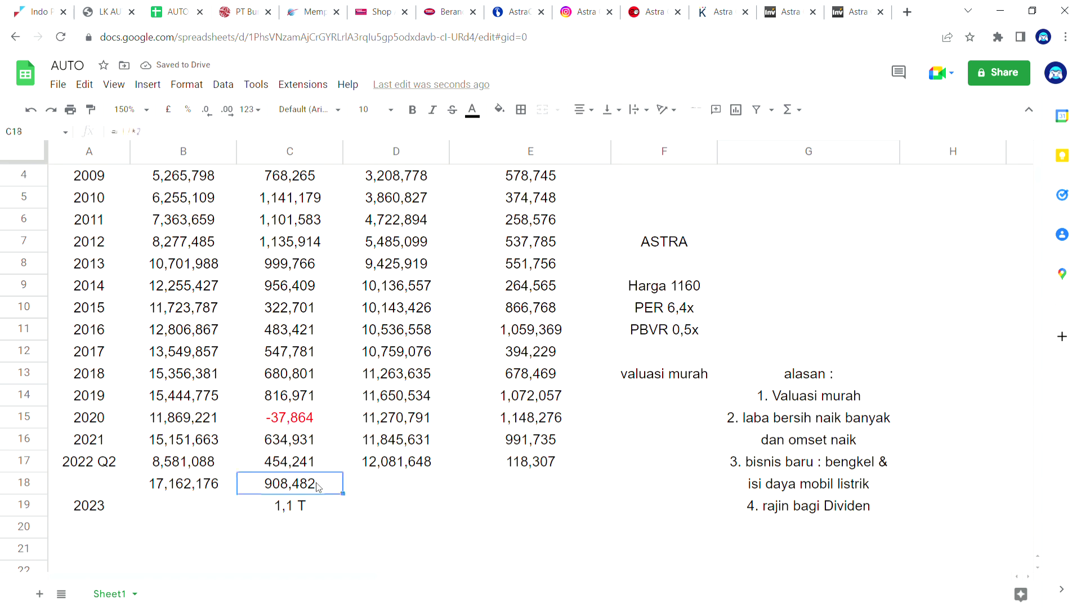
{"action": "left_click", "coordinate": [320, 463]}
{"action": "left_click", "coordinate": [845, 428]}
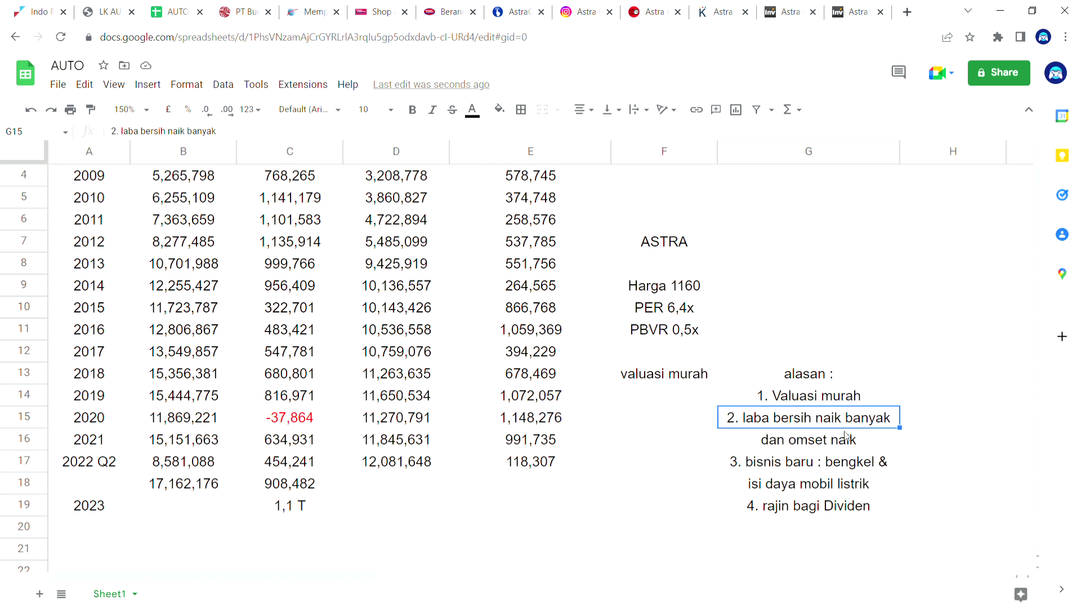
{"action": "left_click", "coordinate": [850, 446]}
{"action": "left_click", "coordinate": [861, 467]}
{"action": "left_click", "coordinate": [845, 488]}
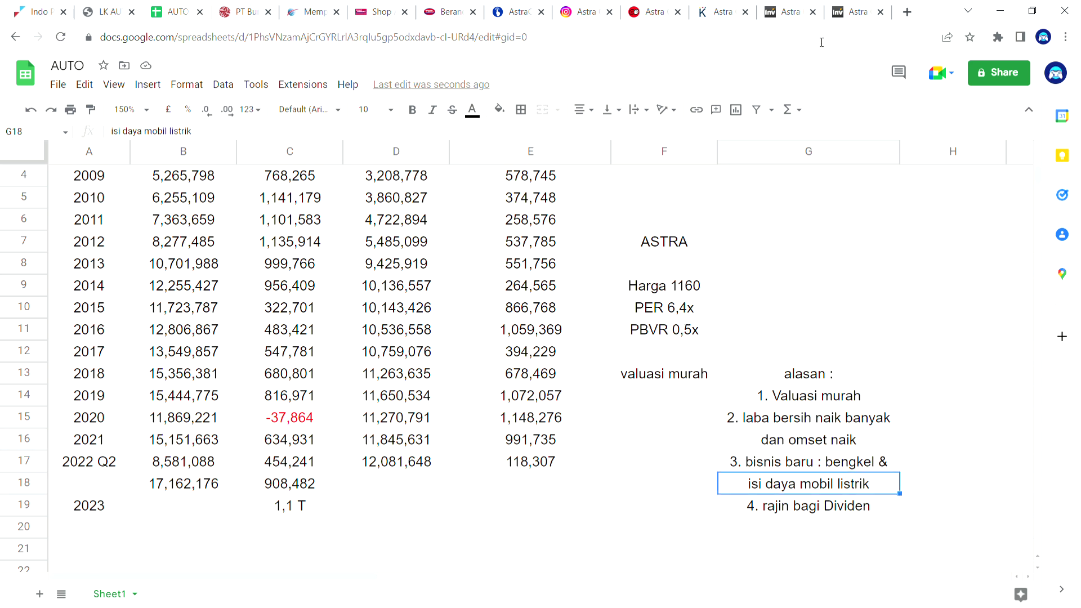
- Switch to the Kontan article on Astra Otopower and look at the electric vehicle charging station photo
{"action": "left_click", "coordinate": [791, 12]}
{"action": "left_click", "coordinate": [708, 8]}
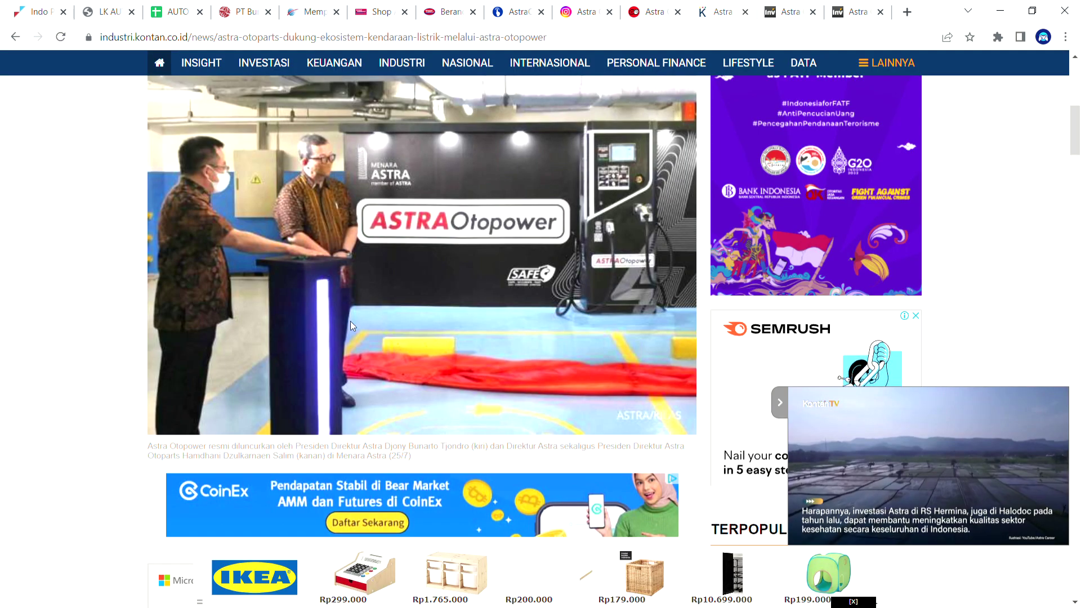
{"action": "scroll", "coordinate": [147, 399], "scroll_direction": "down", "scroll_amount": 5}
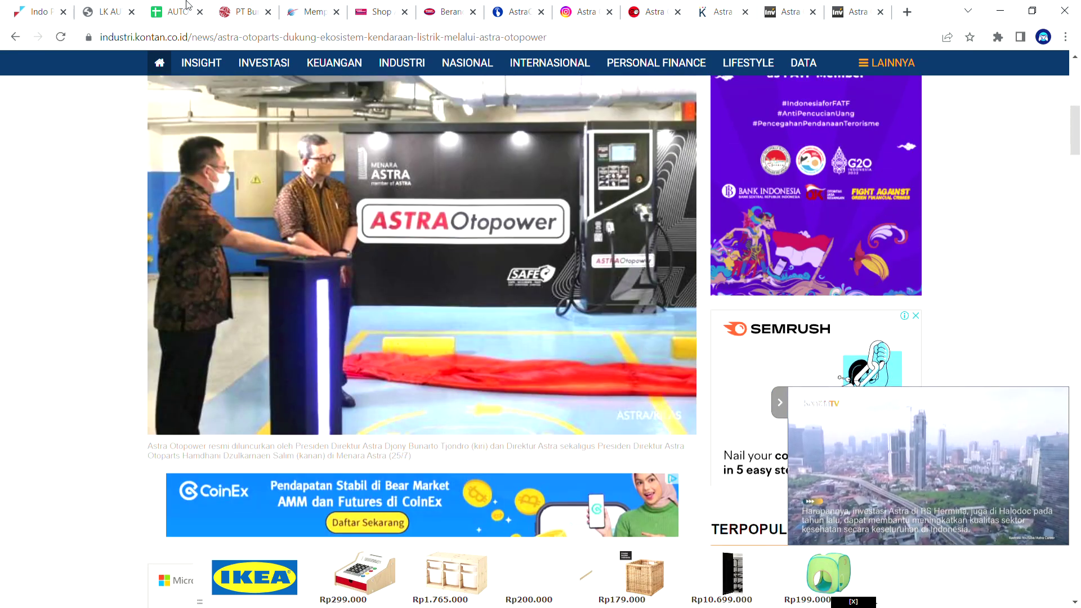
- Return to the AUTO spreadsheet and review the dividend reason together with the PER and PBVR cells
{"action": "left_click", "coordinate": [185, 7]}
{"action": "left_click", "coordinate": [816, 513]}
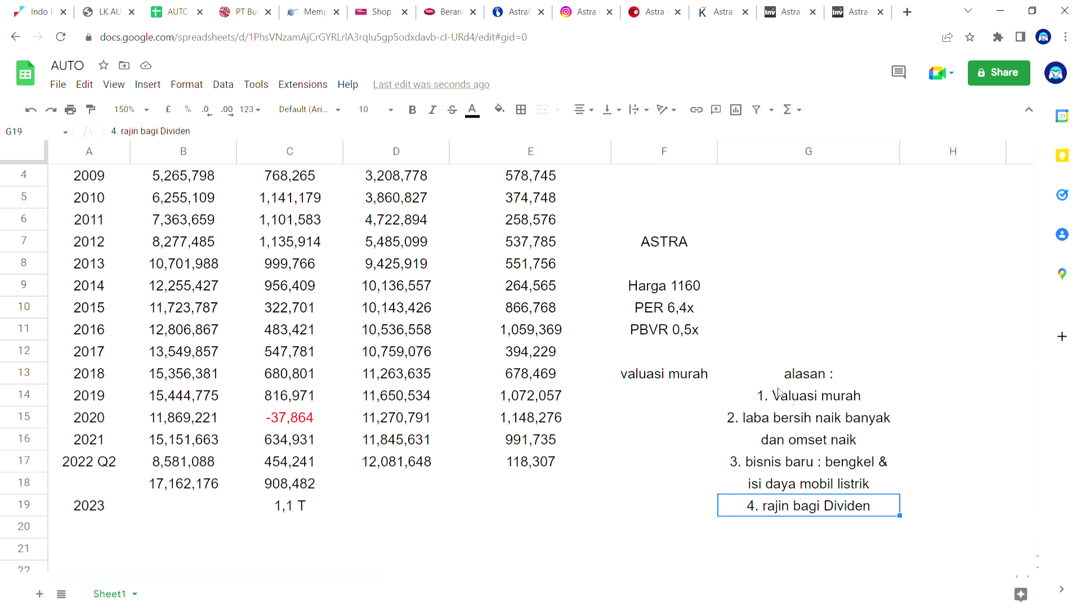
{"action": "left_click", "coordinate": [714, 312]}
{"action": "left_click", "coordinate": [712, 334]}
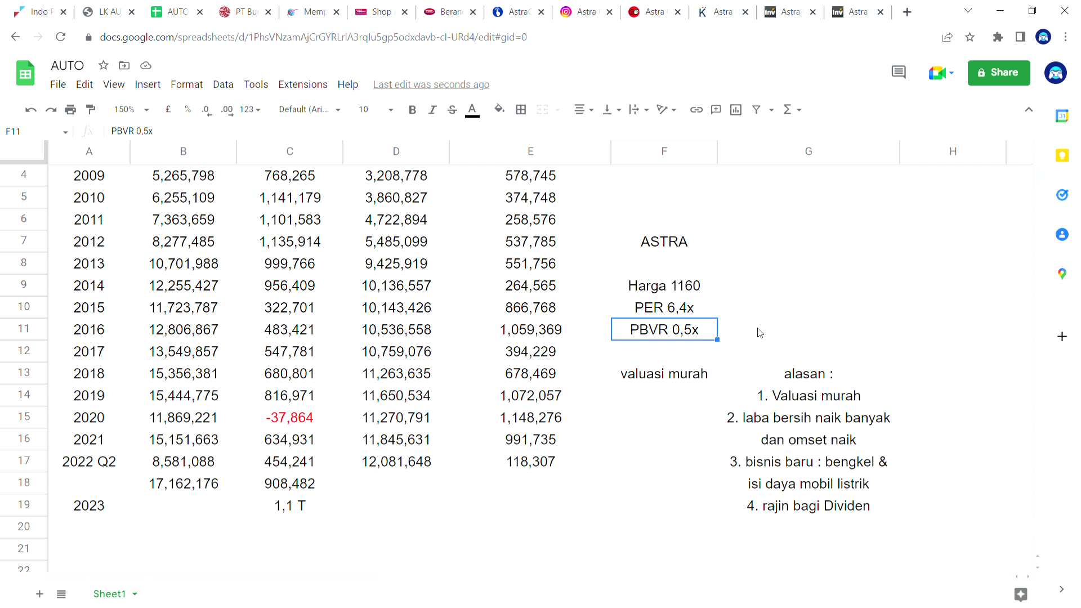
- Add the fifth reason "5. Brand nya kuat" in cell G20, below the dividend reason
{"action": "double_click", "coordinate": [777, 534]}
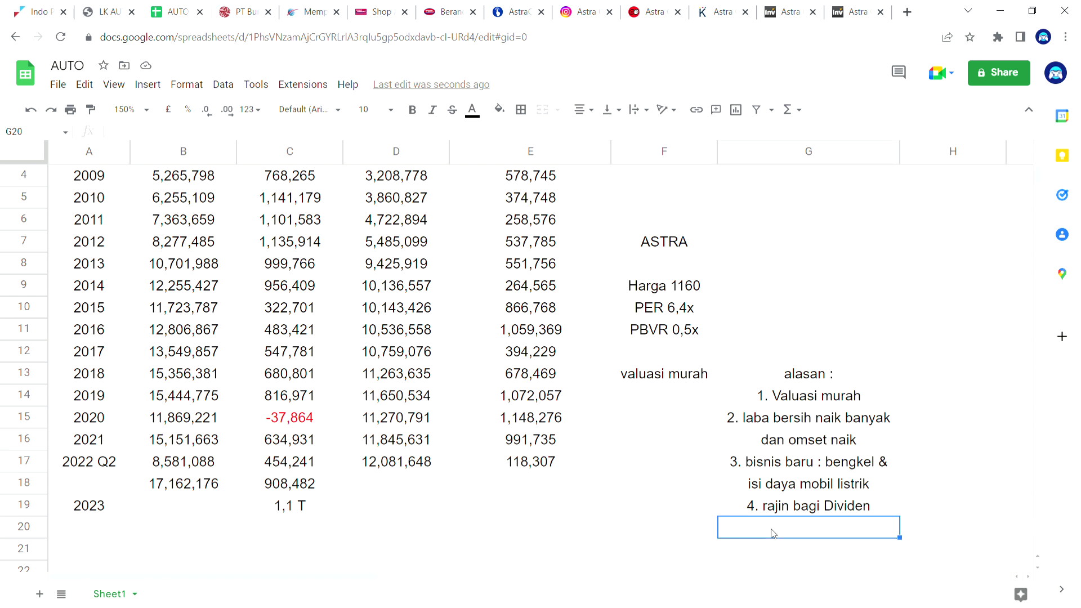
{"action": "type", "text": "5. B"}
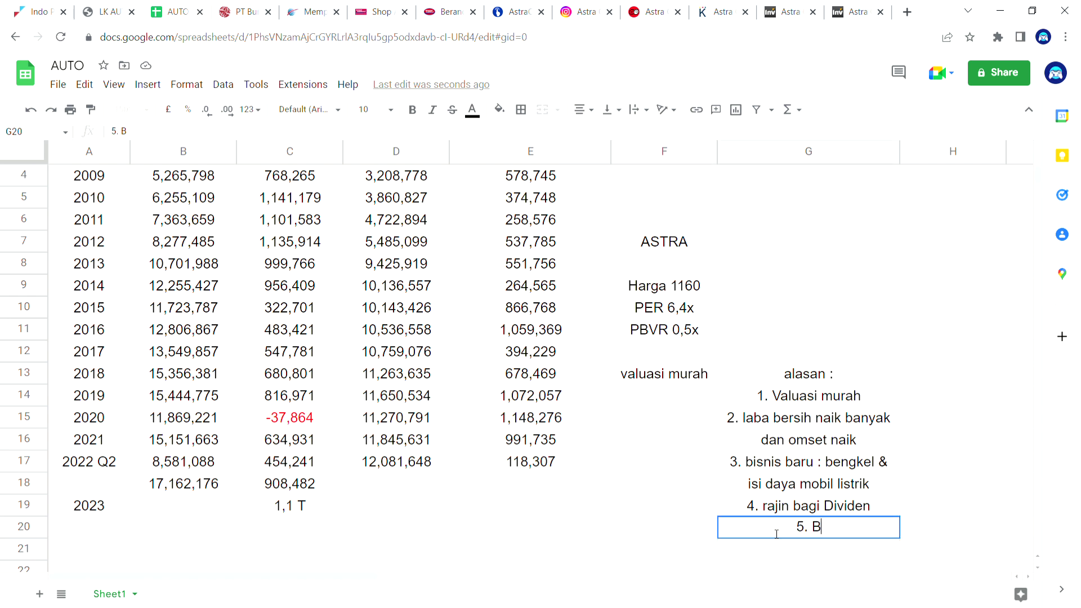
{"action": "type", "text": "rand nya kuat"}
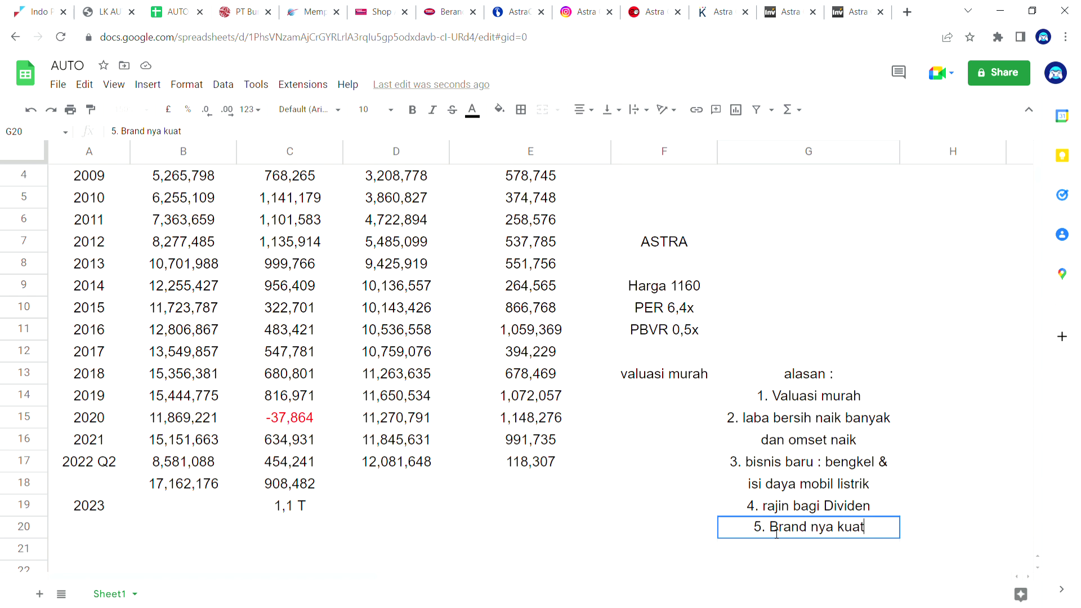
{"action": "left_click", "coordinate": [839, 271]}
- Go over the ASTRA heading and the price, PER and PBVR notes in column F
{"action": "left_click", "coordinate": [711, 249]}
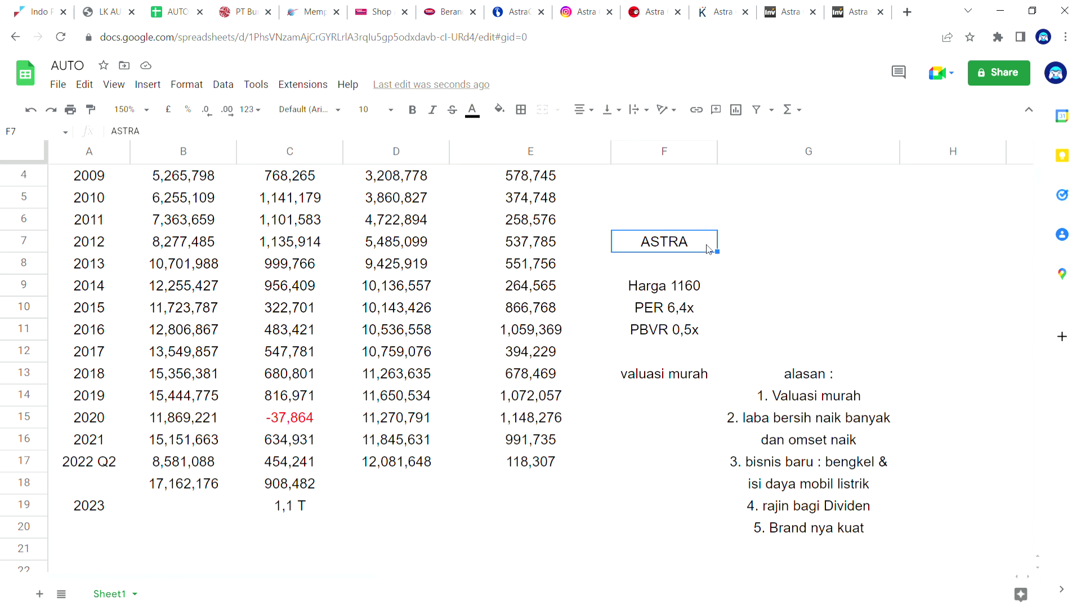
{"action": "left_click", "coordinate": [749, 291]}
{"action": "left_click", "coordinate": [701, 331]}
{"action": "left_click", "coordinate": [704, 308]}
{"action": "left_click", "coordinate": [804, 315]}
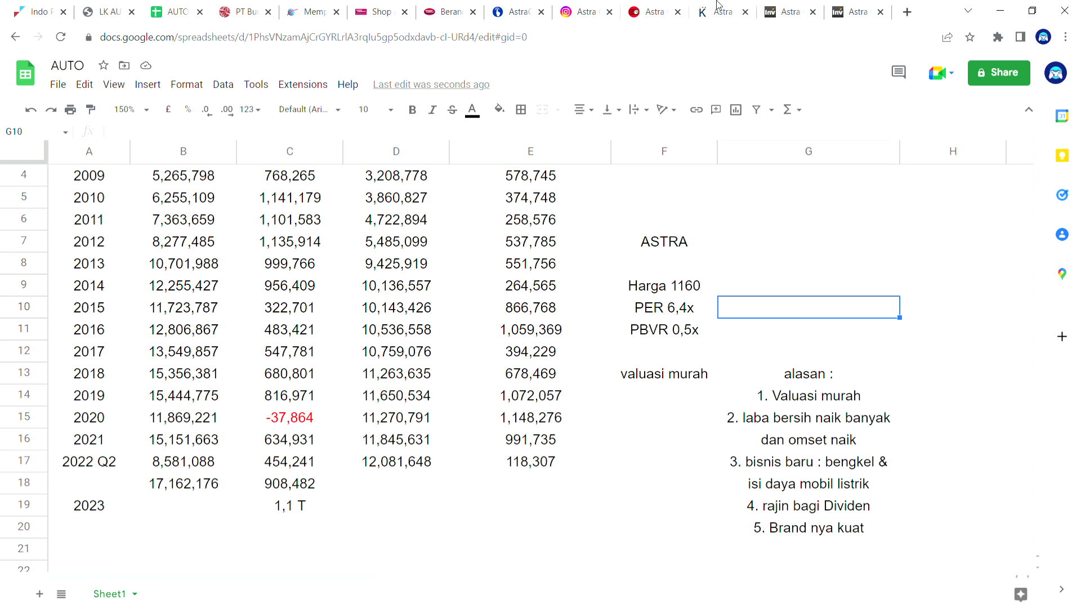
- Open Astra Otoparts' Ratios page on Investing.com, dismiss the floating video to read the valuation ratios, and close the page
{"action": "left_click", "coordinate": [852, 11]}
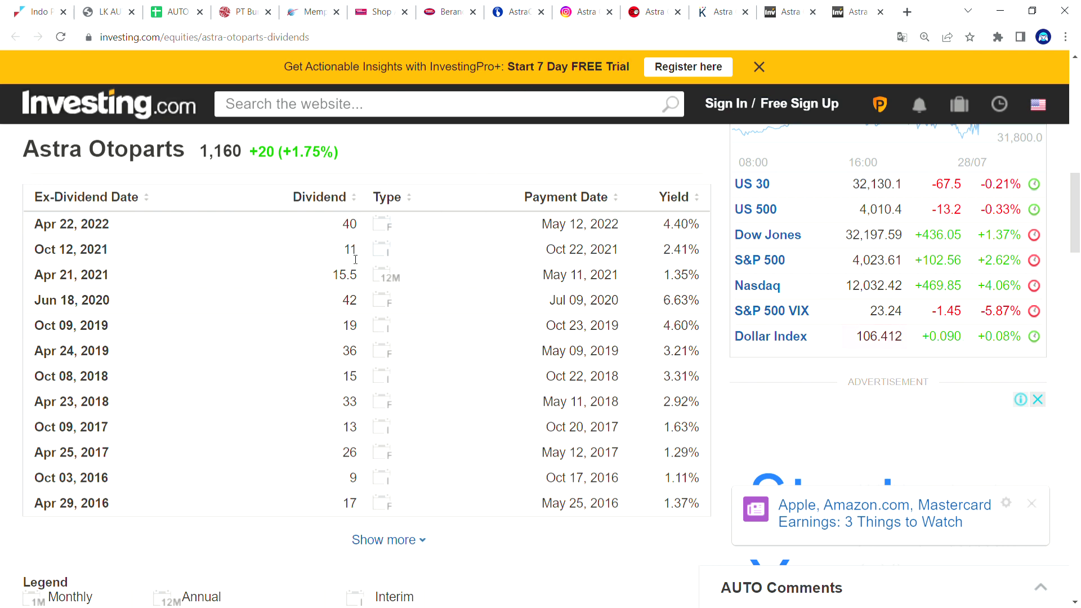
{"action": "scroll", "coordinate": [355, 292], "scroll_direction": "up", "scroll_amount": 6}
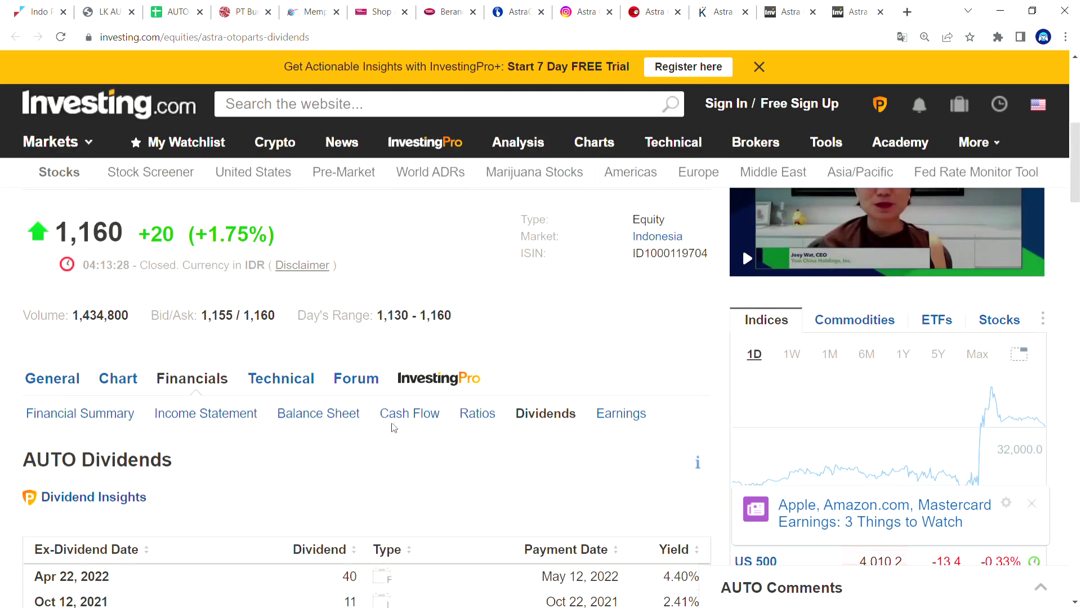
{"action": "left_click", "coordinate": [480, 416]}
{"action": "scroll", "coordinate": [450, 450], "scroll_direction": "down", "scroll_amount": 6}
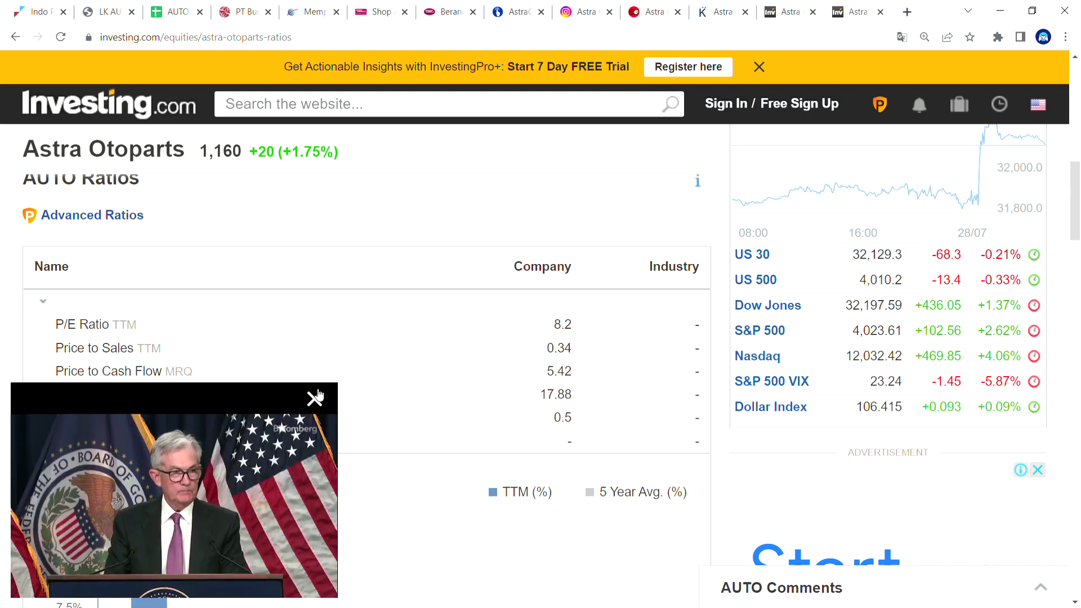
{"action": "left_click", "coordinate": [314, 399]}
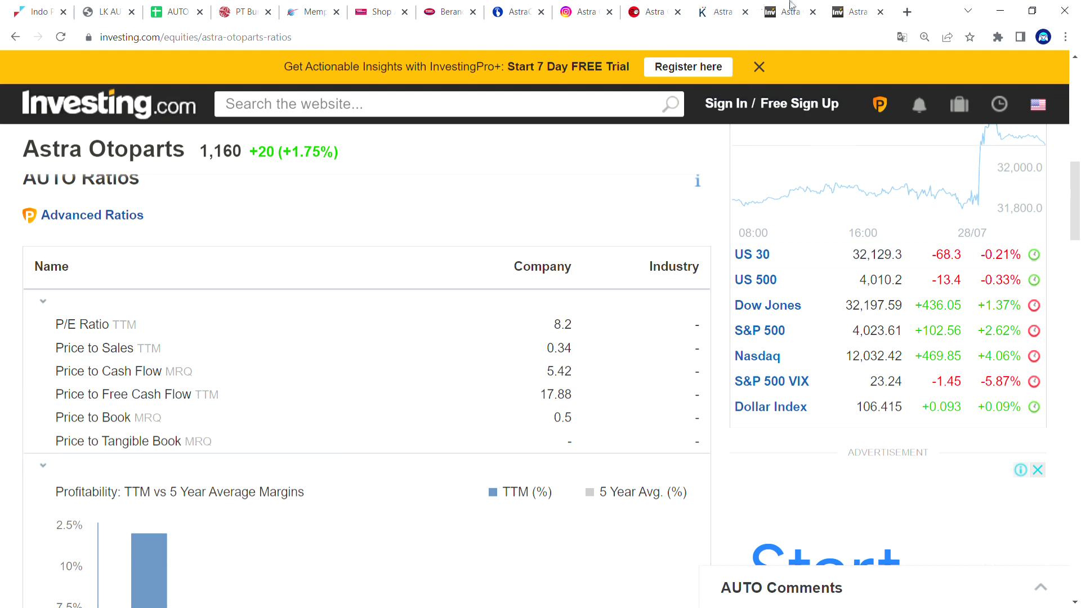
{"action": "left_click", "coordinate": [880, 18]}
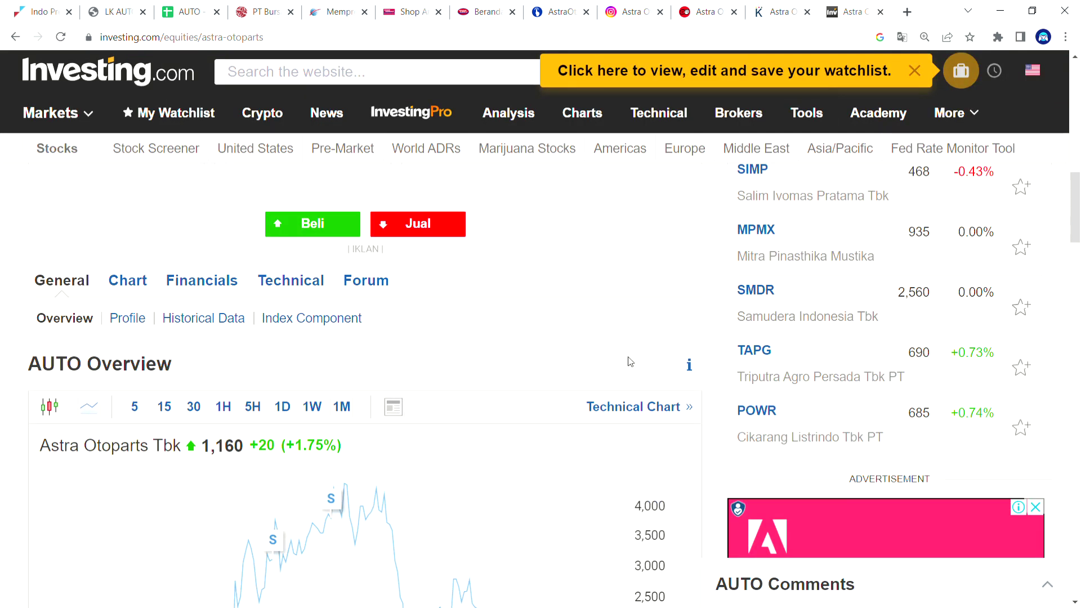
- Return to the AUTO spreadsheet and review the full list of five reasons in column G
{"action": "left_click", "coordinate": [189, 6]}
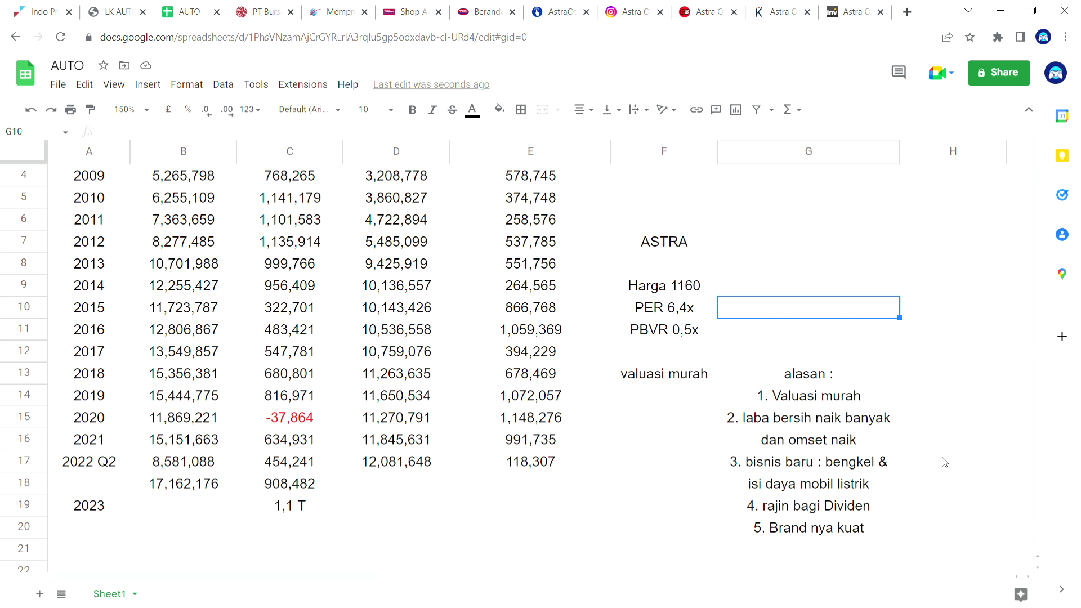
{"action": "scroll", "coordinate": [943, 462], "scroll_direction": "down", "scroll_amount": 1}
{"action": "left_click", "coordinate": [932, 397]}
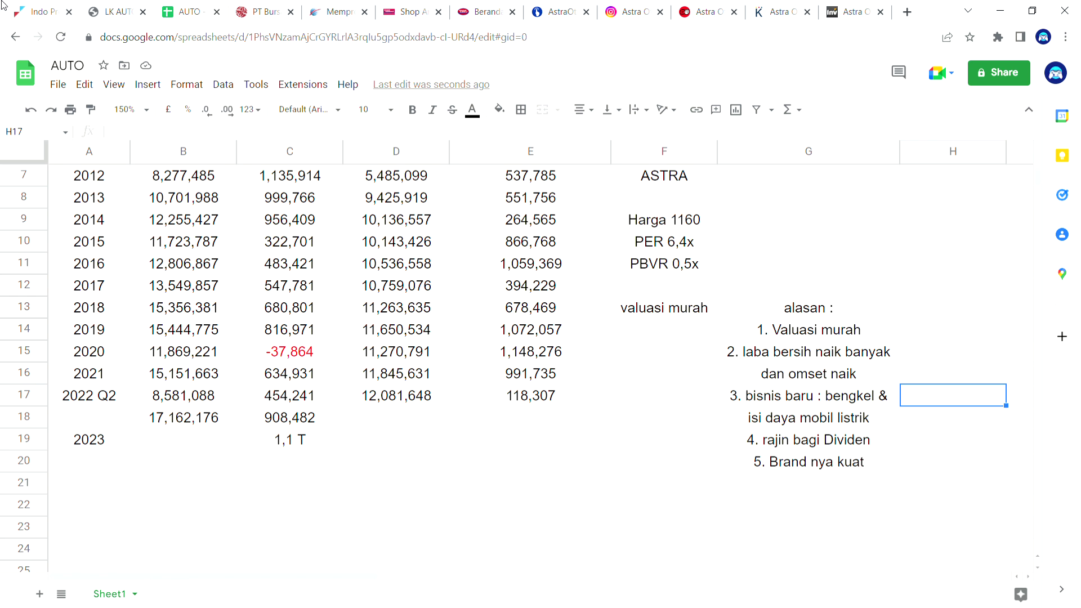
- Check the AUTO holding in the IPOT portfolio, comparing it with the AUTO spreadsheet
{"action": "left_click", "coordinate": [38, 12]}
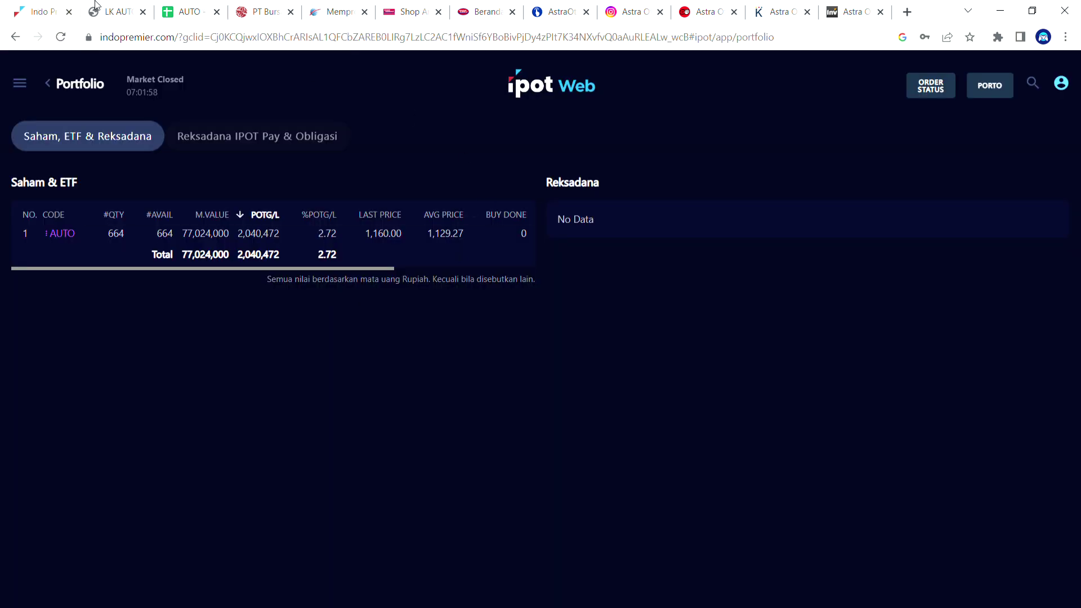
{"action": "left_click", "coordinate": [189, 10]}
{"action": "left_click", "coordinate": [1, 2]}
{"action": "left_click", "coordinate": [189, 8]}
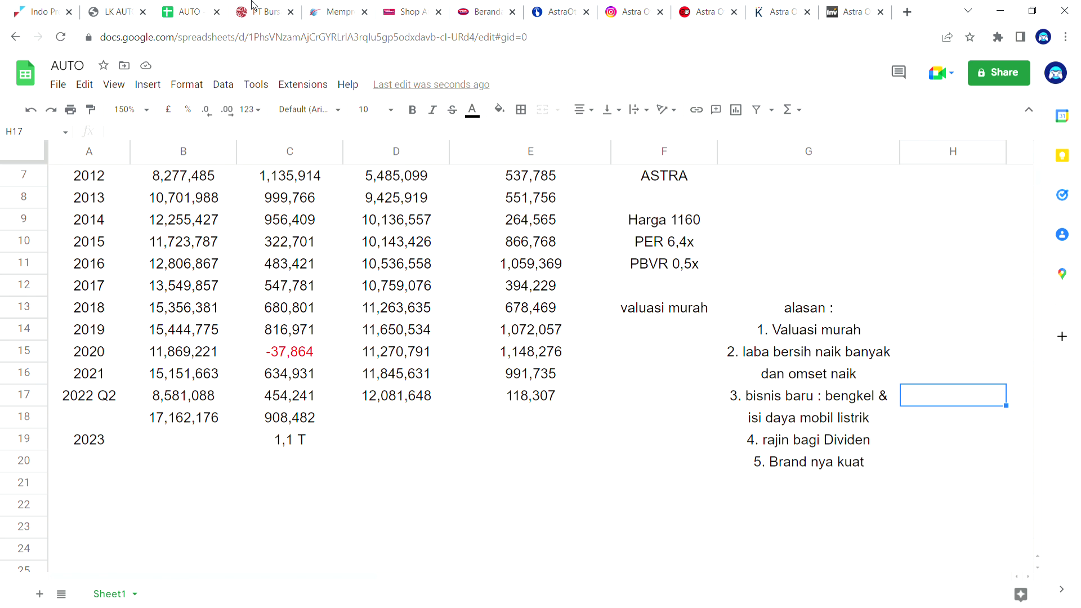
{"action": "left_click", "coordinate": [59, 10]}
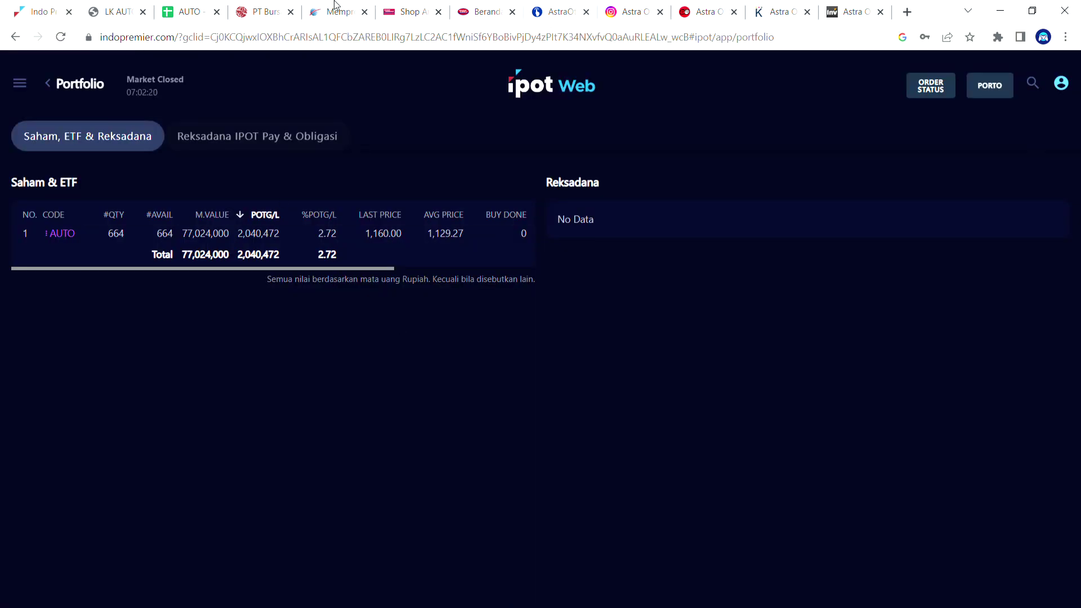
- Go back to the AUTO spreadsheet and recheck the reasons, ending on the empty cell G21 below the list
{"action": "left_click", "coordinate": [184, 6]}
{"action": "left_click", "coordinate": [882, 508]}
{"action": "left_click", "coordinate": [883, 460]}
{"action": "left_click", "coordinate": [870, 290]}
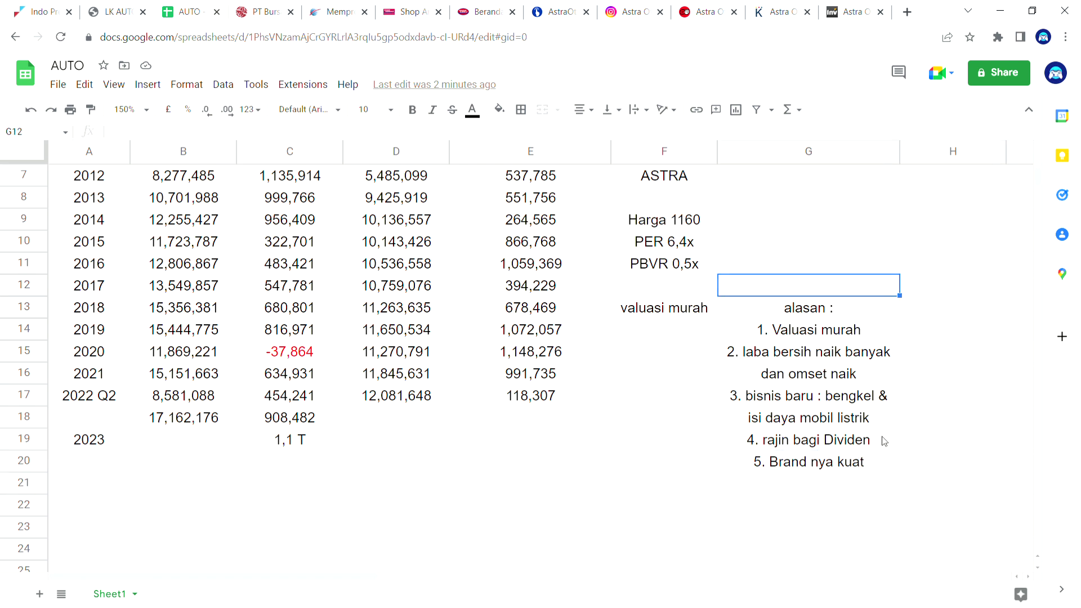
{"action": "left_click", "coordinate": [889, 484]}
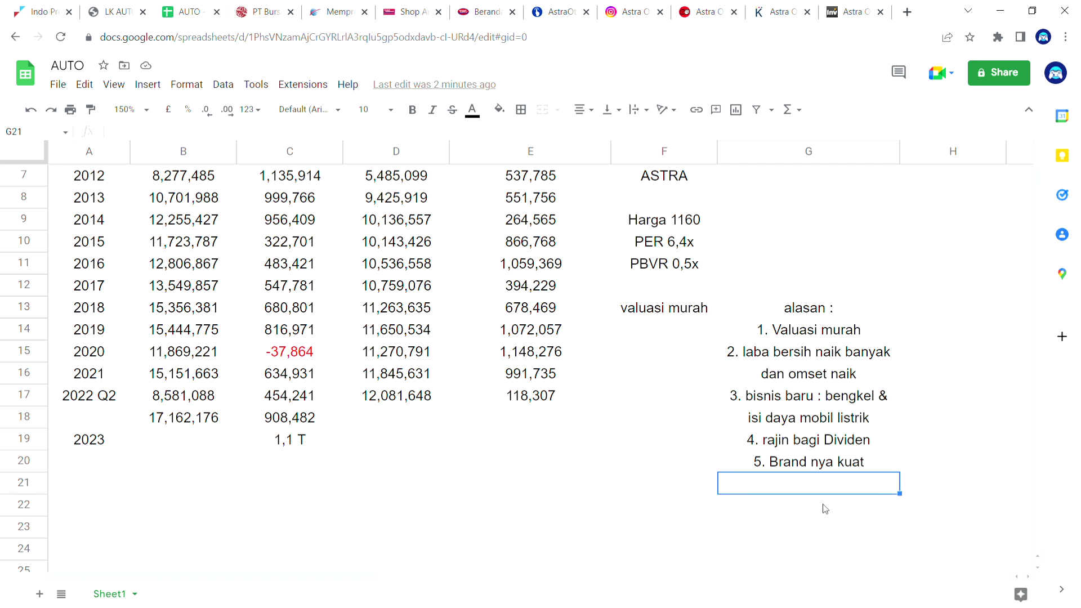